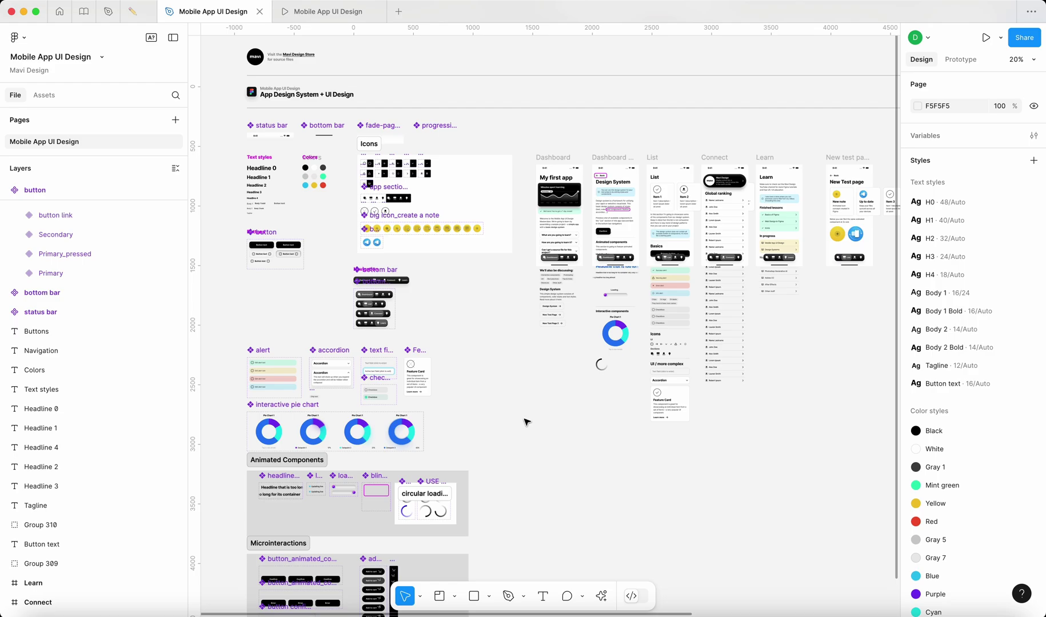
- Hide the linear gradient fill of the bottom bar component in the Navigation section
scroll(522, 416, "down", 3)
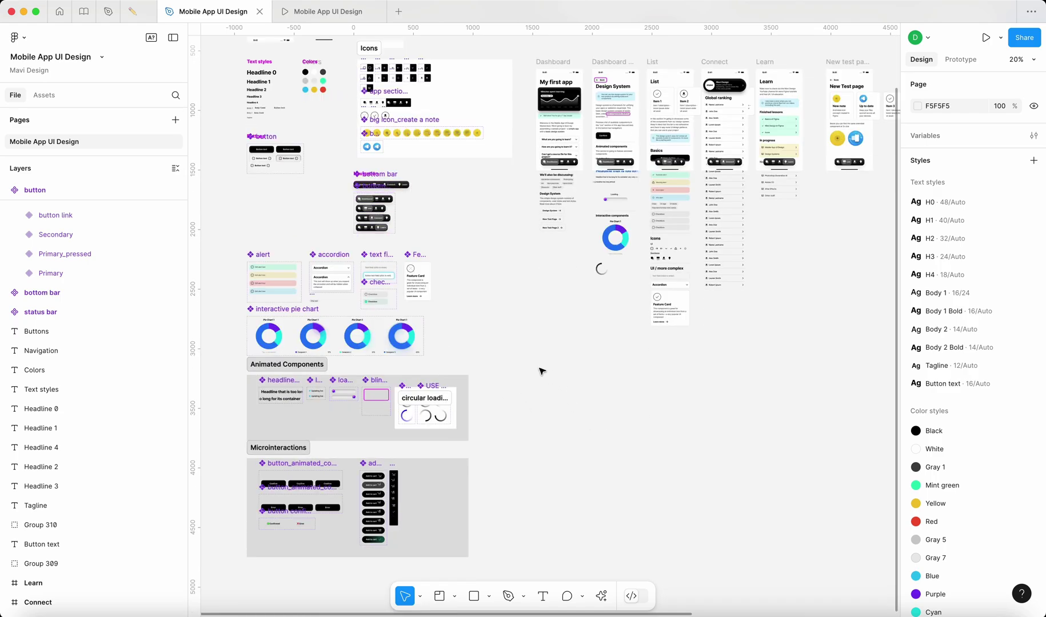
scroll(542, 371, "left", 2)
scroll(542, 371, "up", 1)
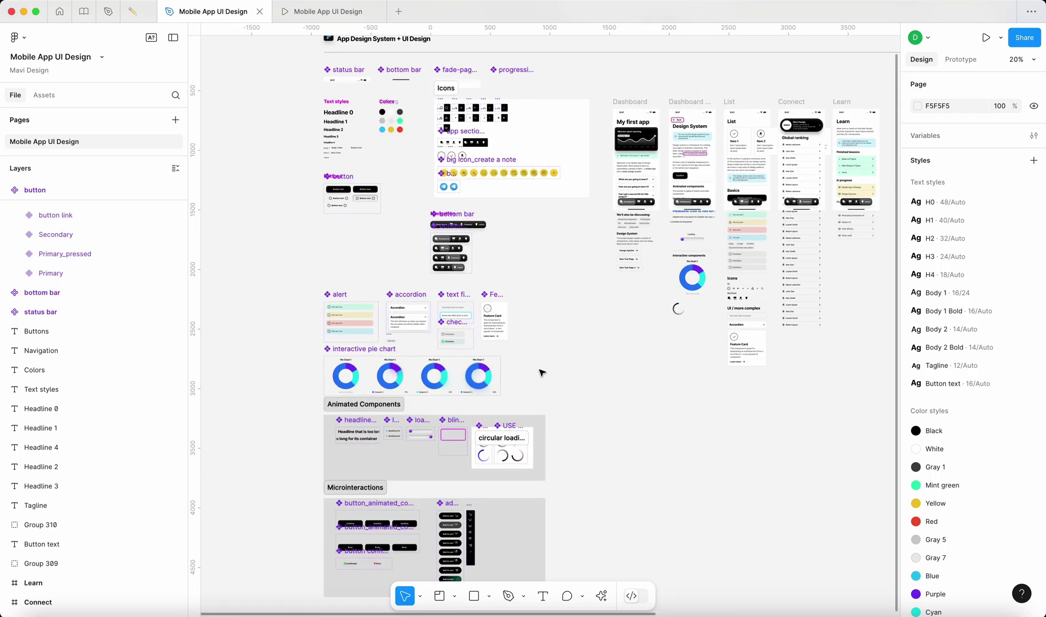
scroll(550, 371, "up", 3)
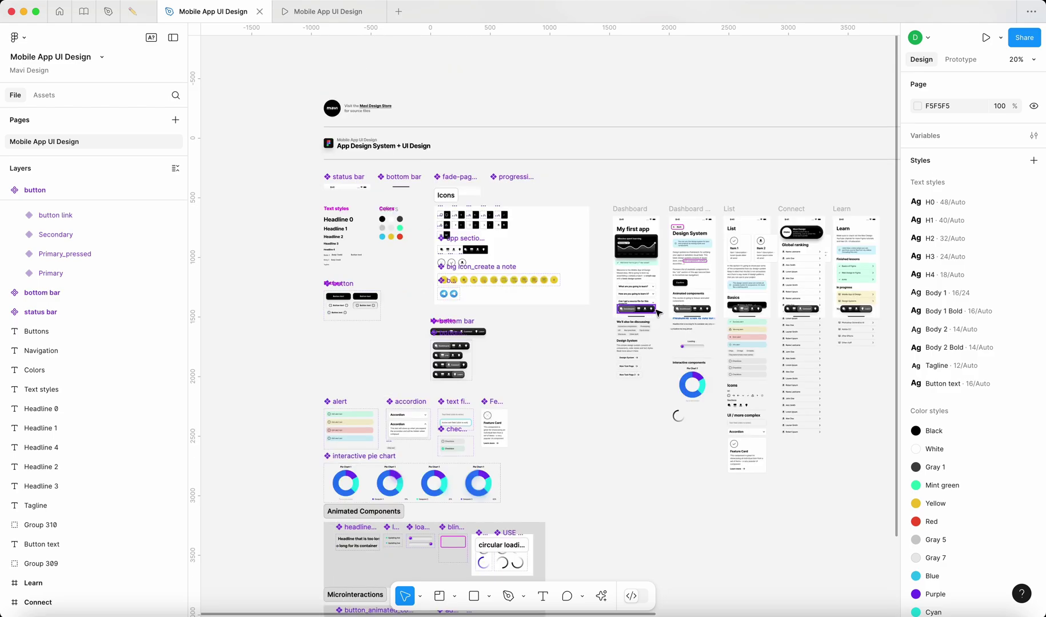
scroll(657, 313, "up", 10)
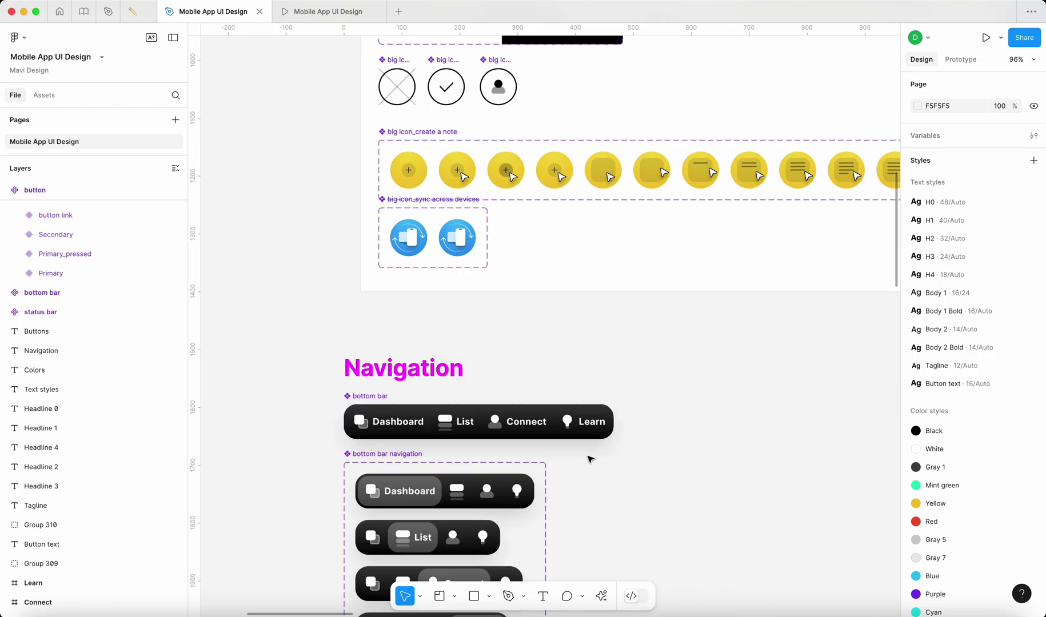
left_click(594, 431)
scroll(534, 343, "down", 3)
scroll(534, 273, "up", 5)
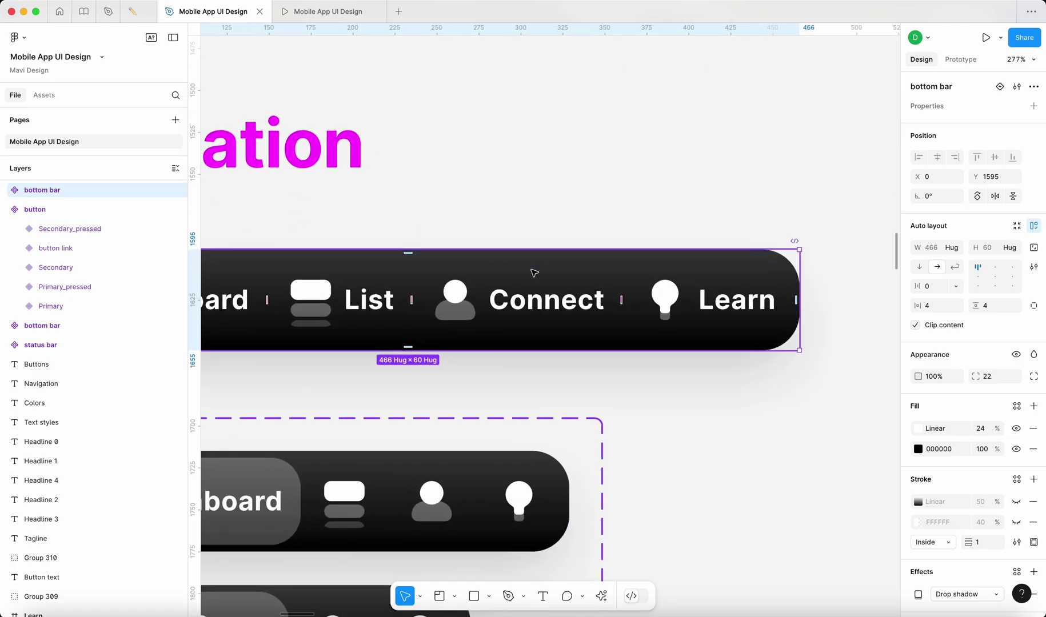
scroll(533, 272, "down", 5)
left_click(1017, 430)
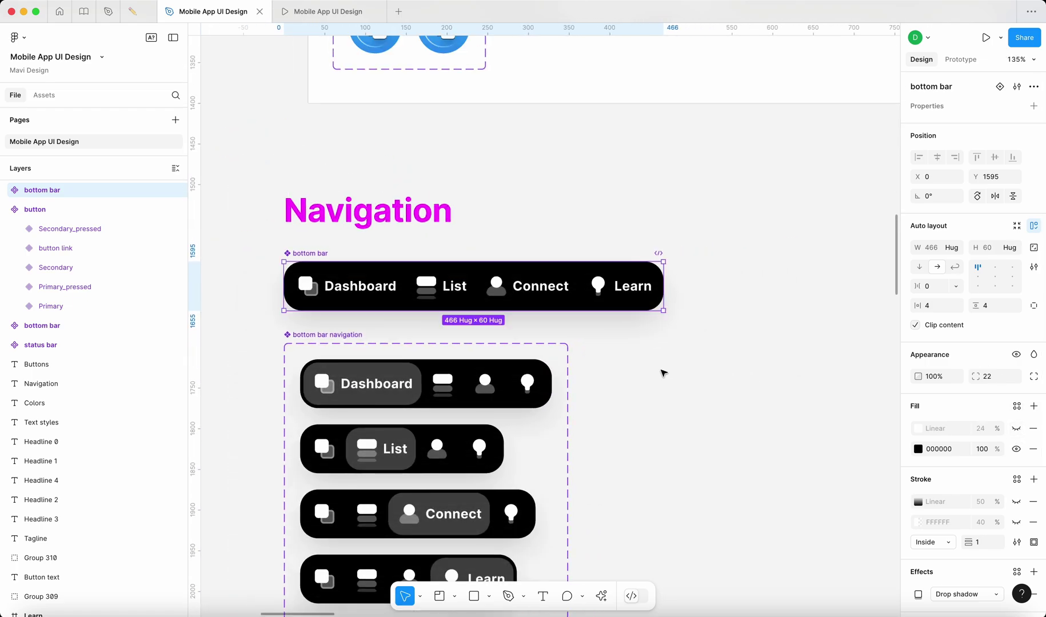
- Examine the flat black bottom bar in the Navigation component set and on the Dashboard screens
left_click(747, 393)
left_click(600, 285)
left_click(750, 366)
scroll(738, 360, "down", 5)
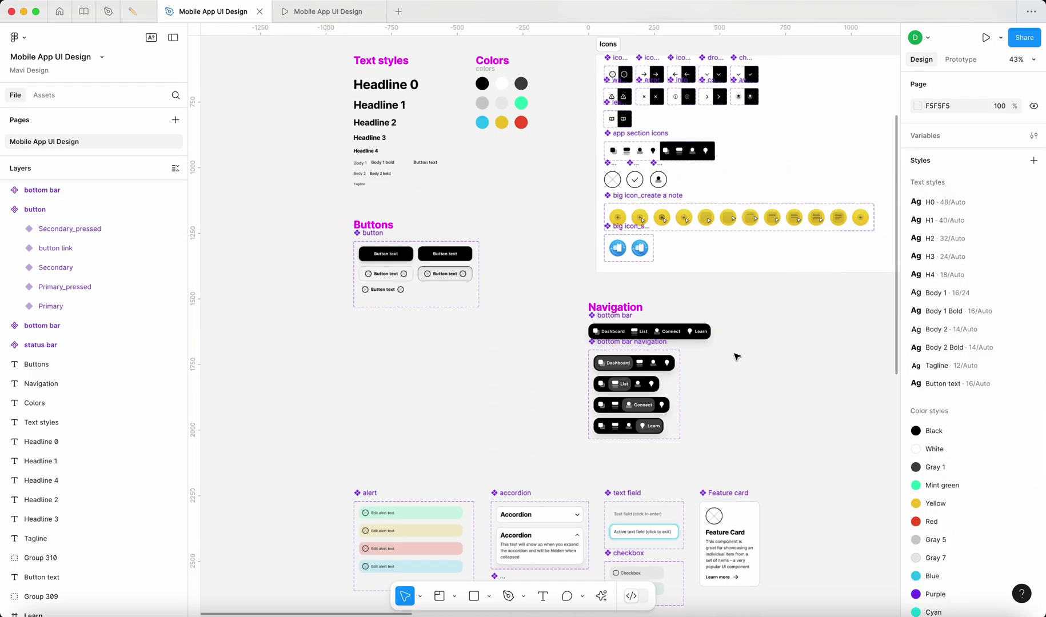
scroll(292, 404, "right", 5)
scroll(349, 394, "up", 5)
scroll(348, 394, "left", 3)
scroll(349, 394, "down", 1)
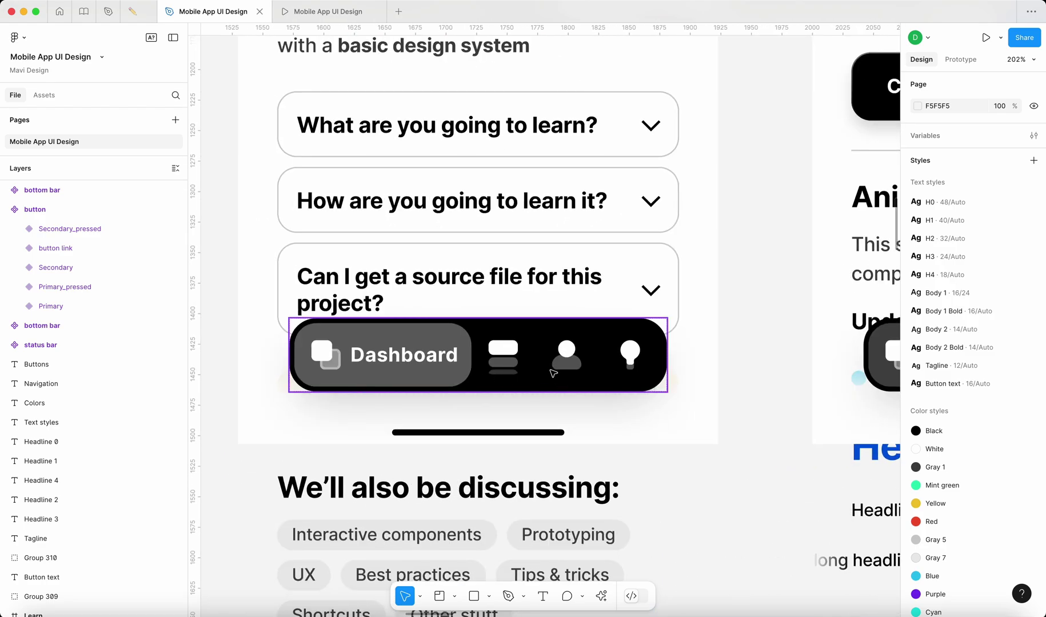
scroll(496, 380, "down", 5)
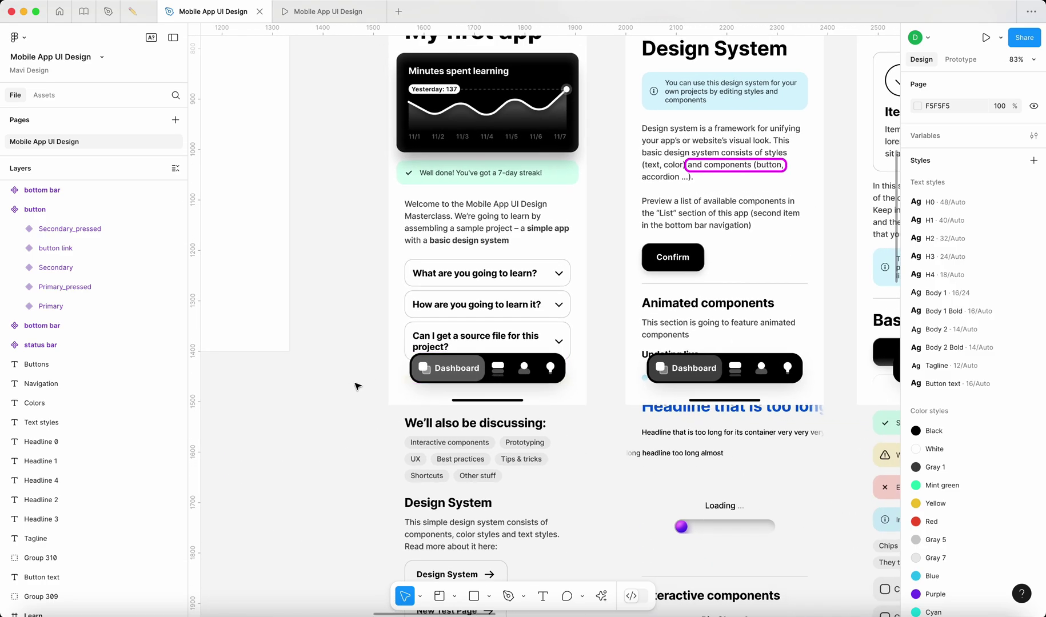
- Hide the linear gradient stroke of the Primary variant in the button component set
scroll(354, 387, "left", 8)
scroll(351, 388, "down", 4)
scroll(409, 409, "left", 1)
scroll(499, 438, "down", 3)
scroll(499, 438, "left", 3)
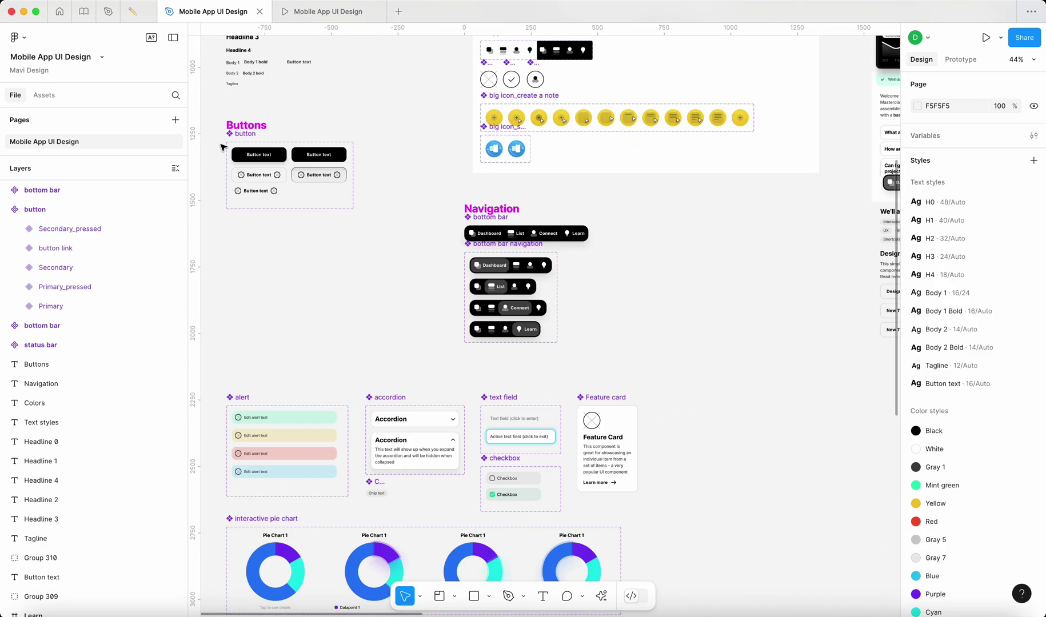
scroll(287, 166, "up", 5)
left_click(444, 203)
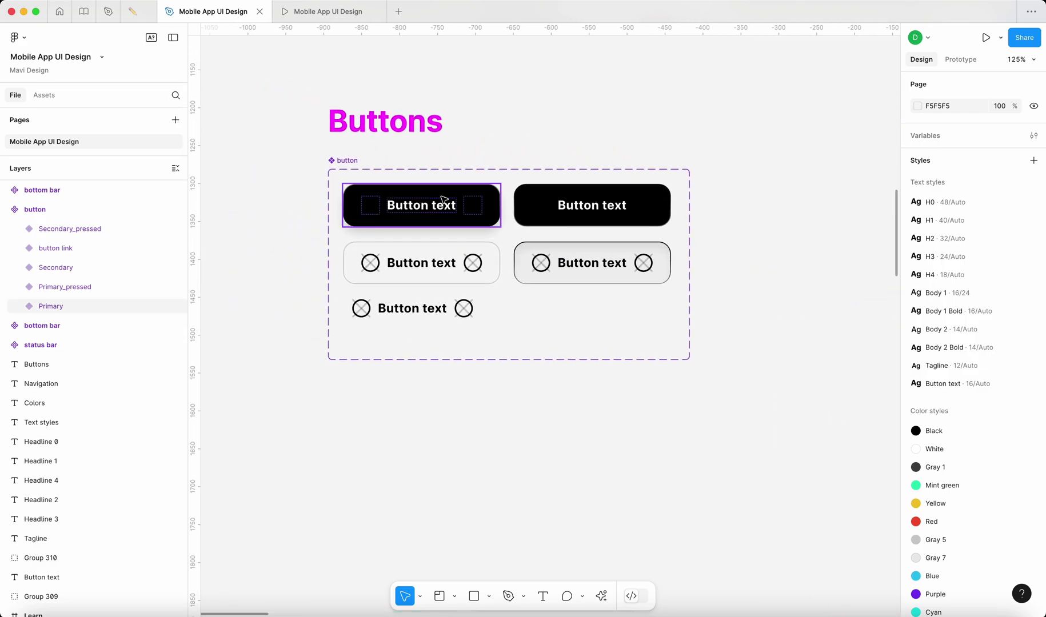
scroll(446, 206, "up", 5)
scroll(451, 226, "down", 2)
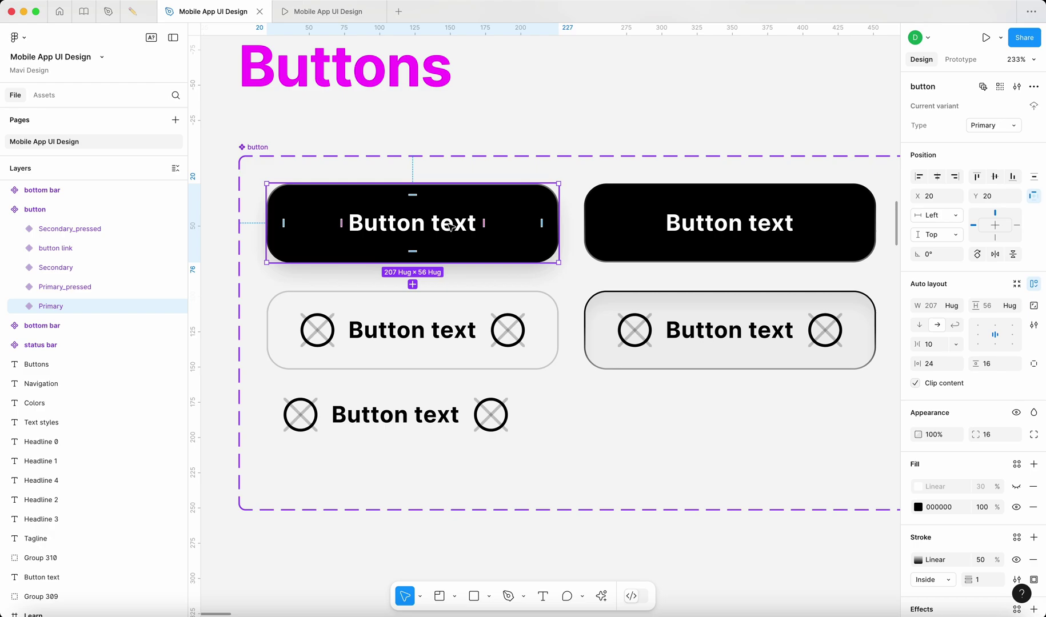
left_click(1016, 560)
left_click(700, 87)
left_click(438, 224)
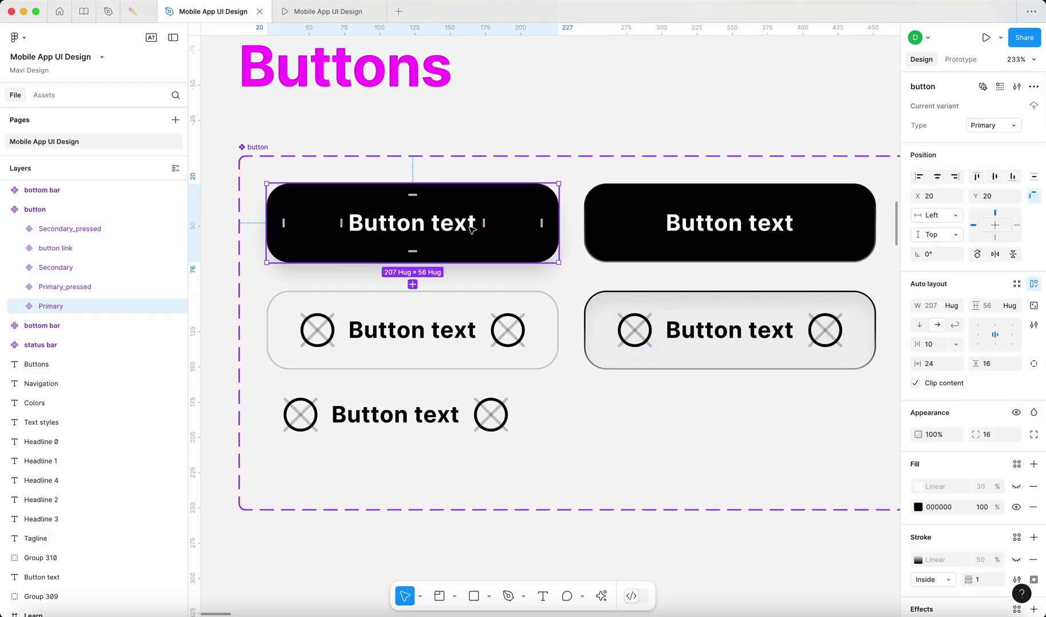
- Hide the linear gradient stroke of the Primary_pressed button variant
left_click(714, 219)
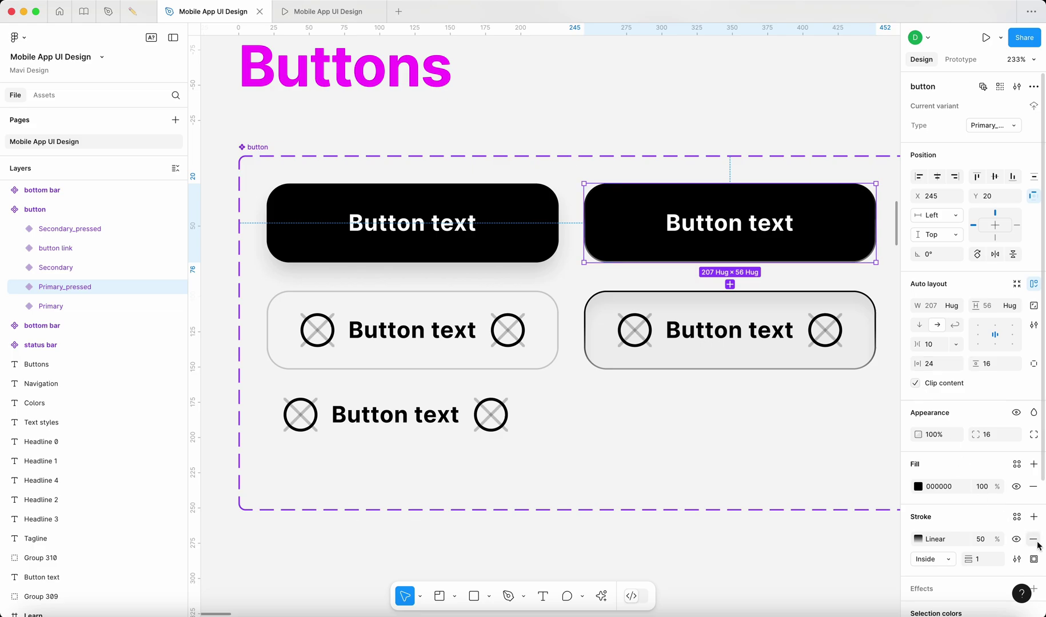
left_click(1016, 539)
left_click(771, 135)
left_click_drag(774, 128, 586, 137)
left_click(592, 244)
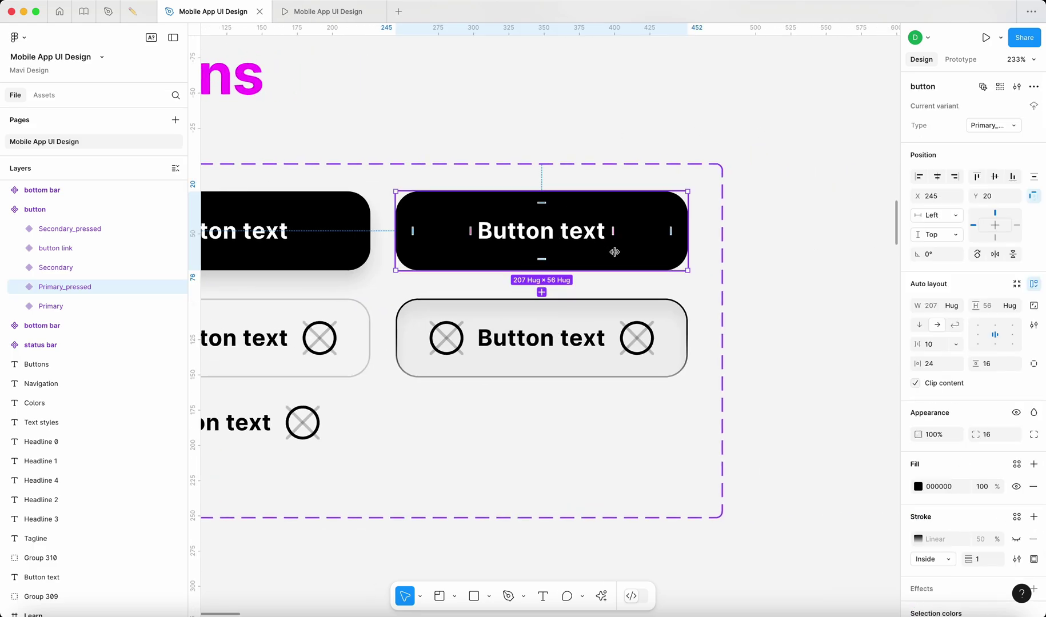
scroll(602, 136, "left", 5)
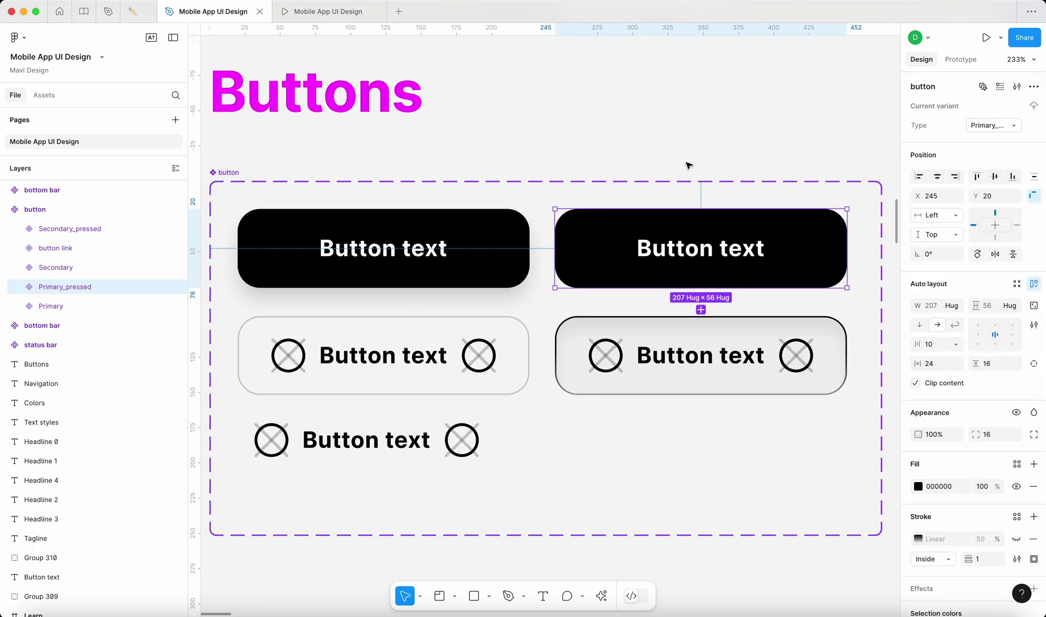
- Review the button component's properties, its variant type options and the prototype interactions connecting the variants
left_click(991, 127)
left_click(694, 133)
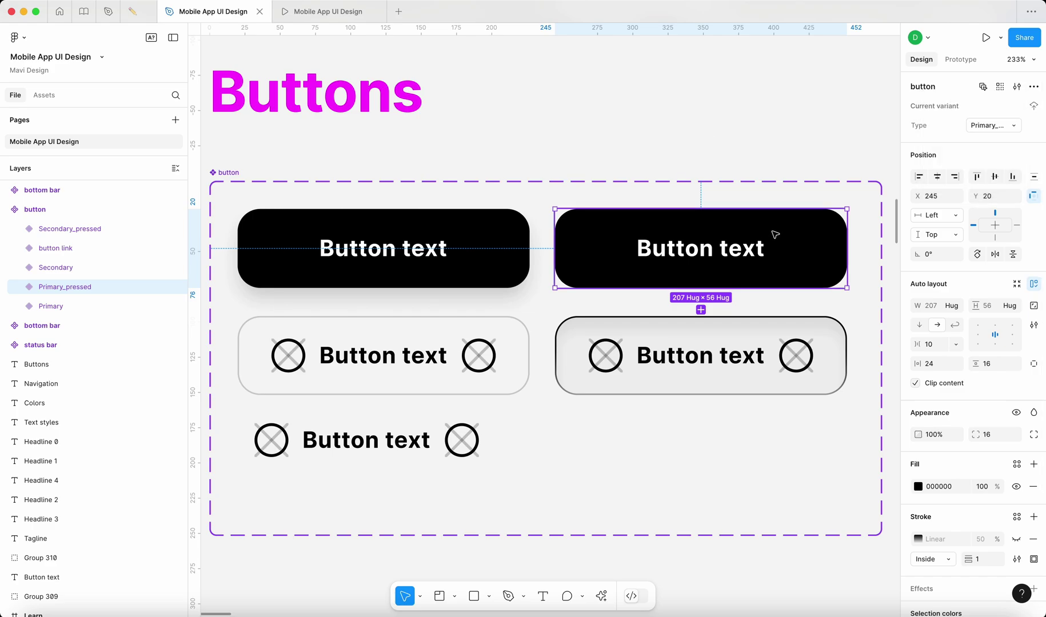
left_click(727, 122)
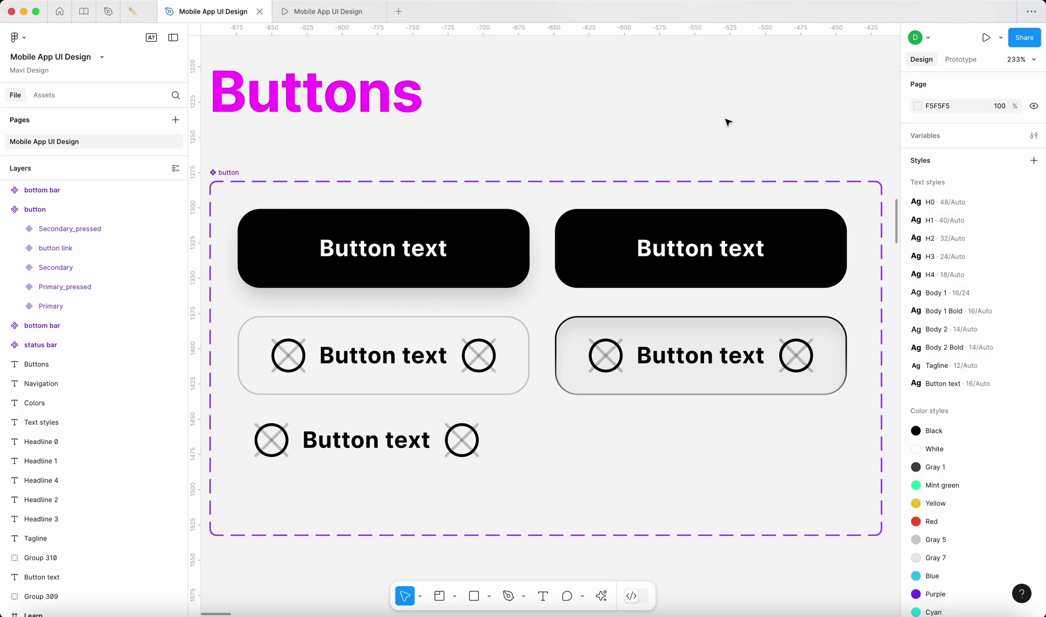
left_click(228, 172)
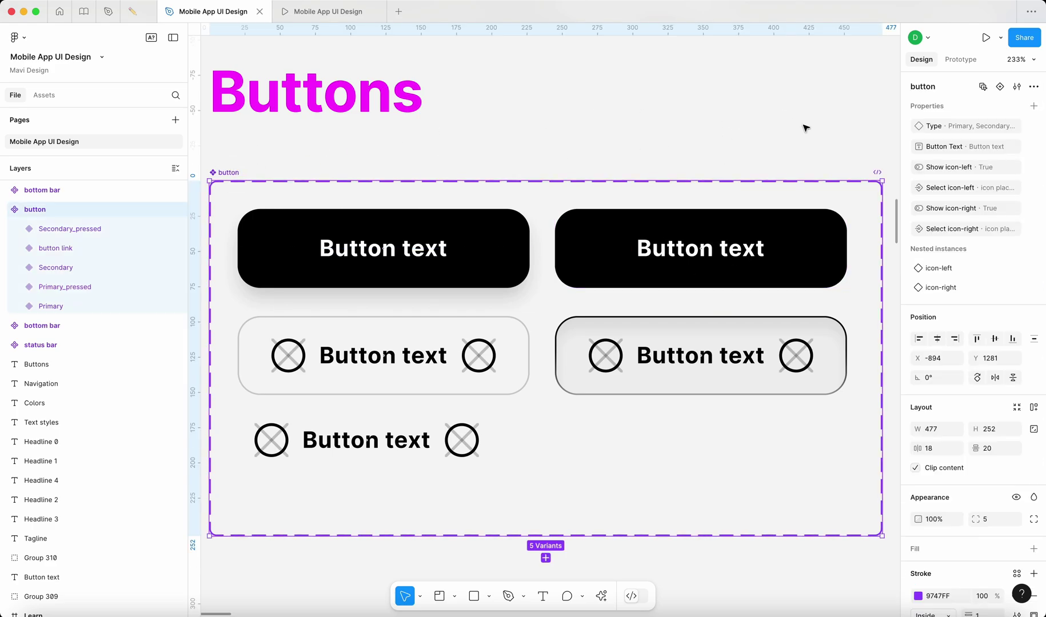
left_click(786, 243)
left_click(1014, 125)
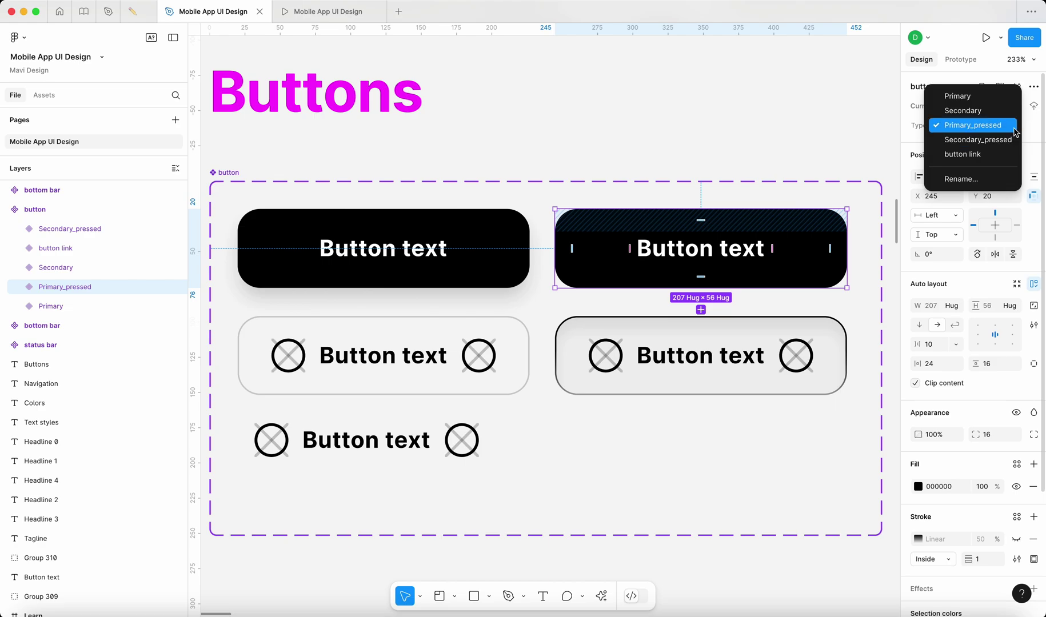
left_click(728, 104)
left_click(961, 59)
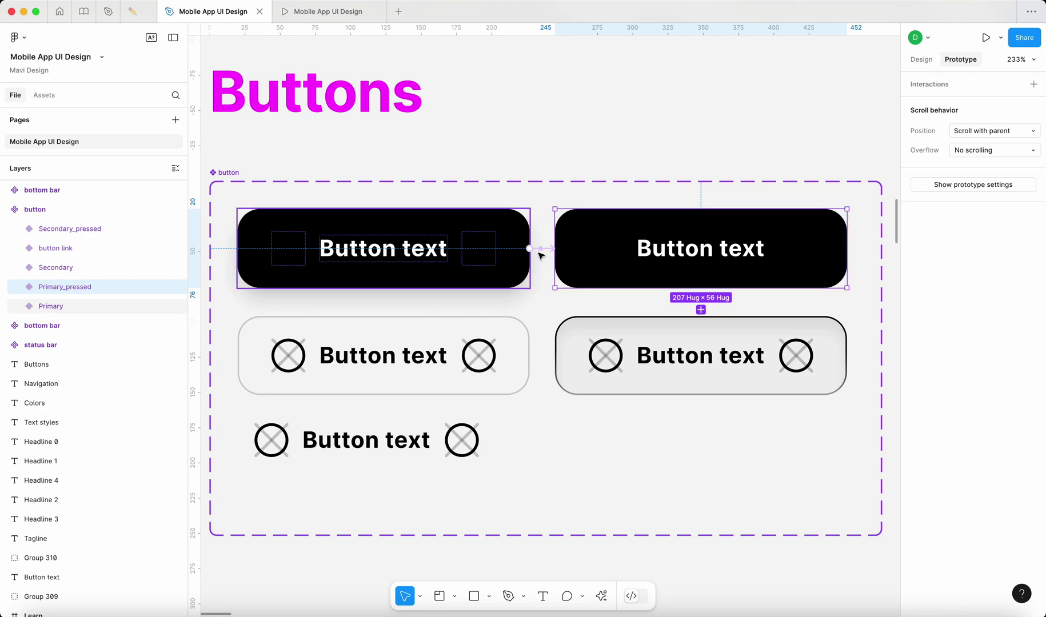
left_click(541, 240)
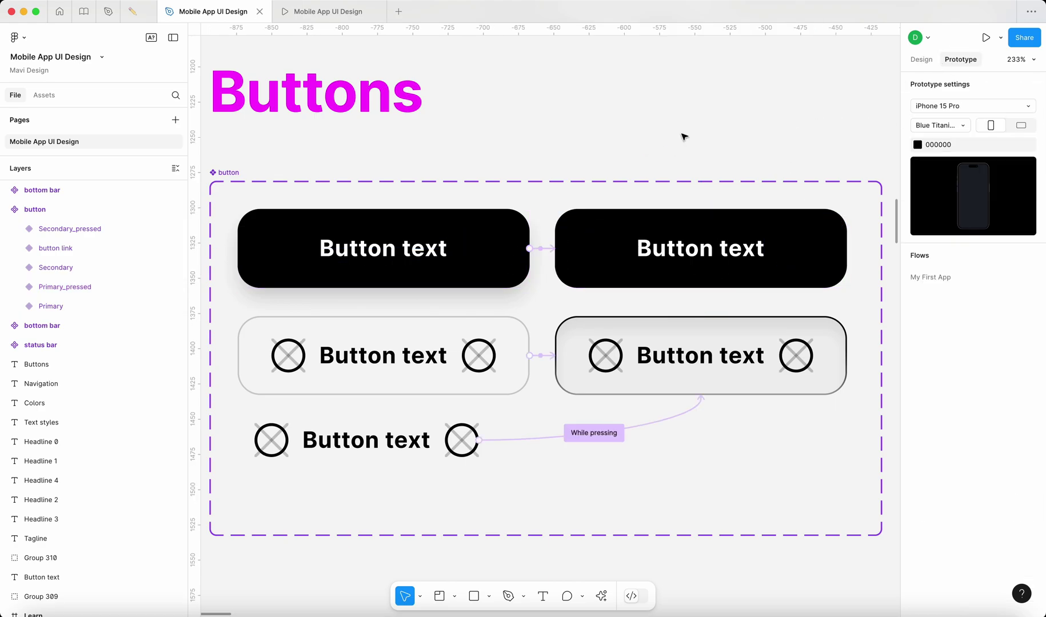
left_click(921, 59)
- Compare the Primary, Primary_pressed and Secondary button variants and their design properties
left_click(745, 259)
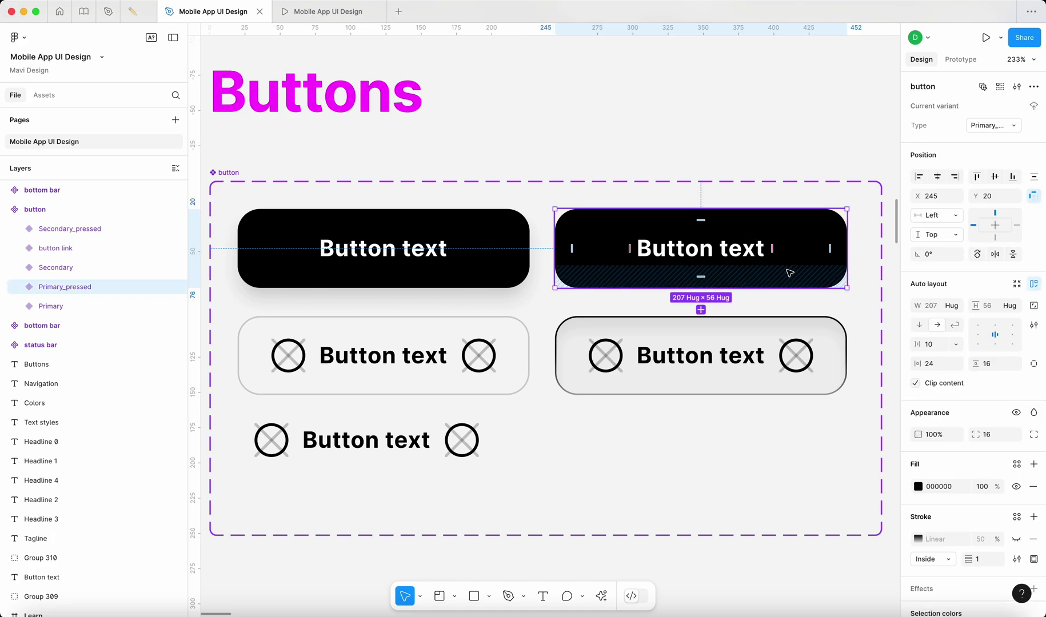
left_click(375, 248)
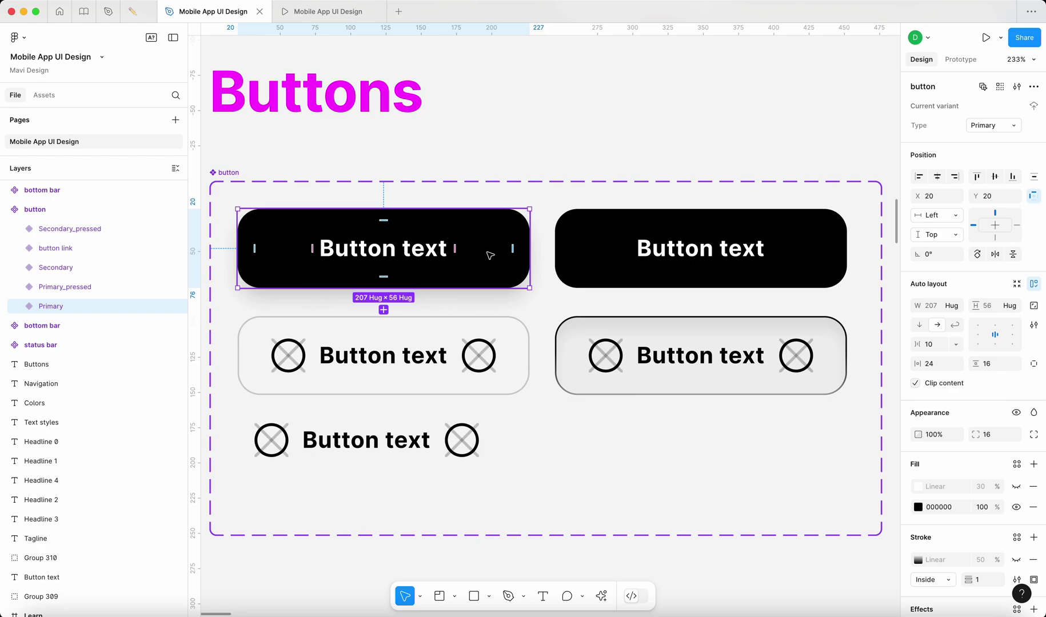
left_click(706, 263)
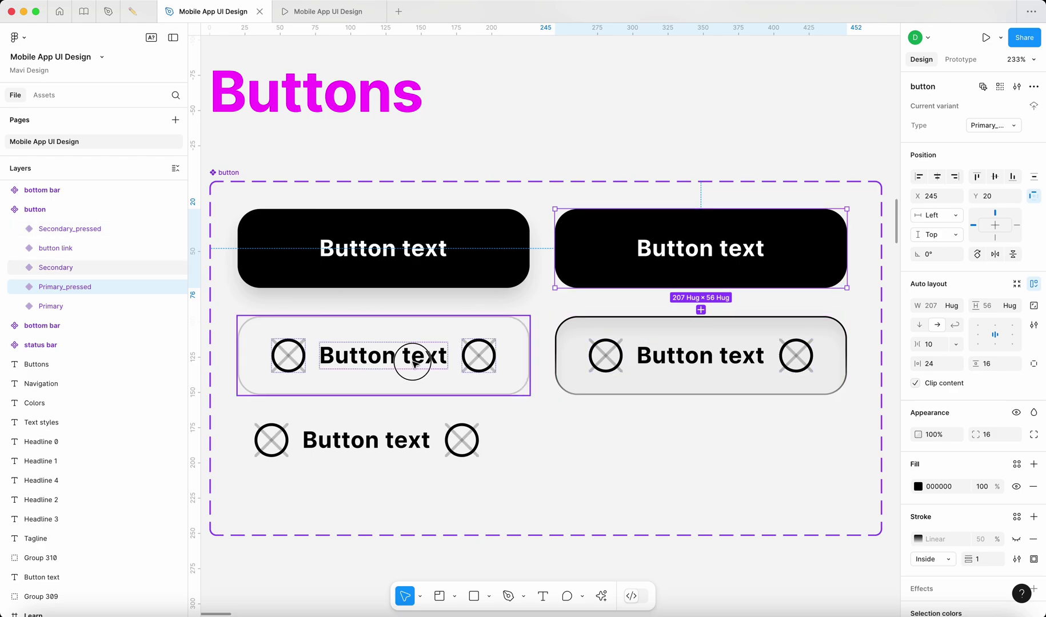
left_click(411, 359)
left_click(732, 124)
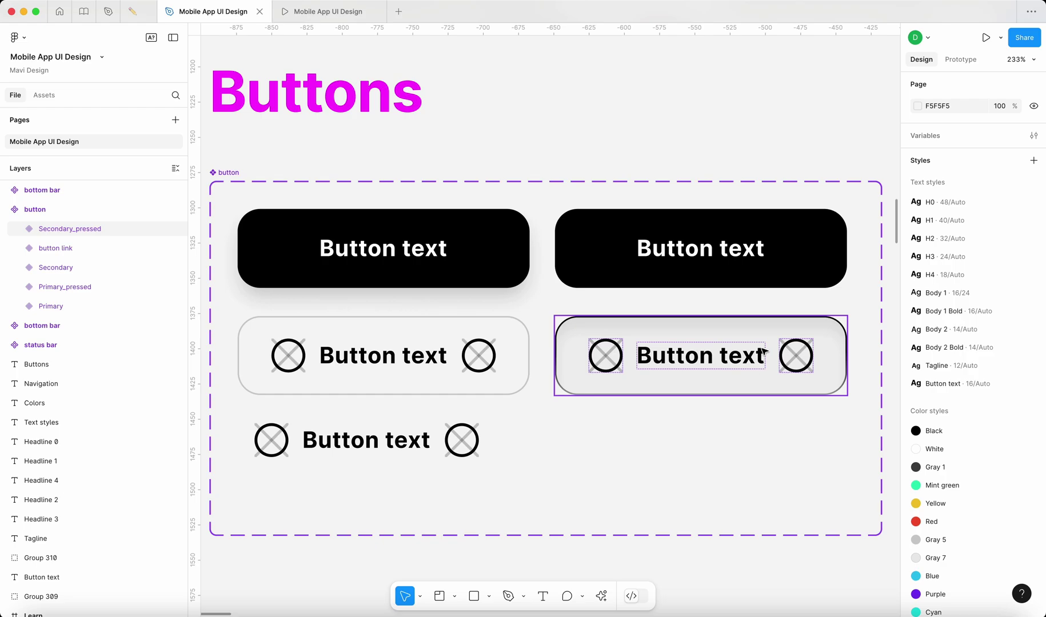
left_click(405, 268)
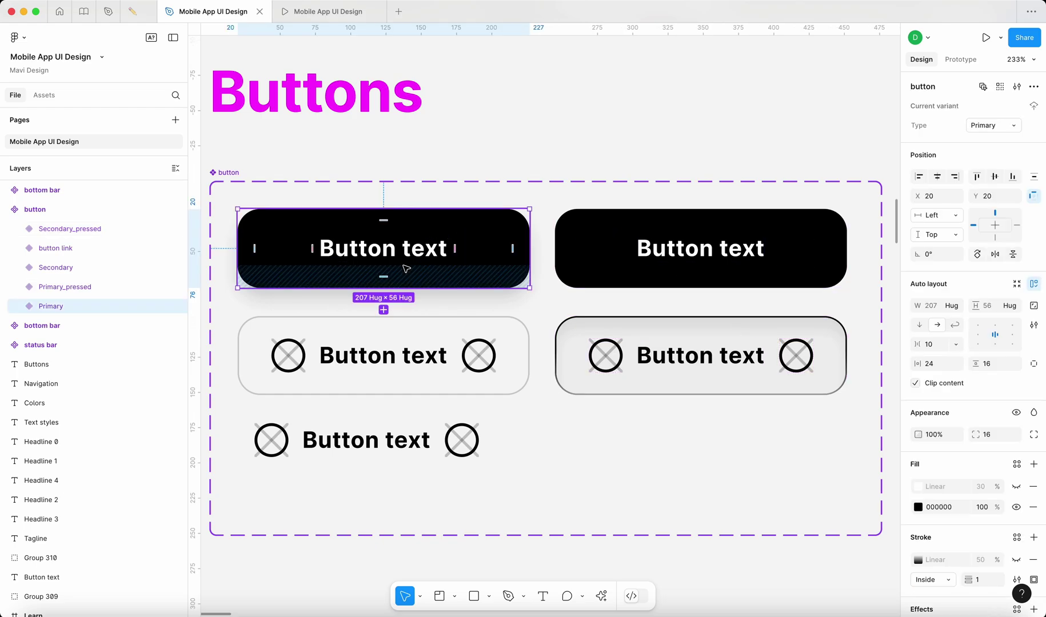
left_click(647, 269)
left_click(491, 259)
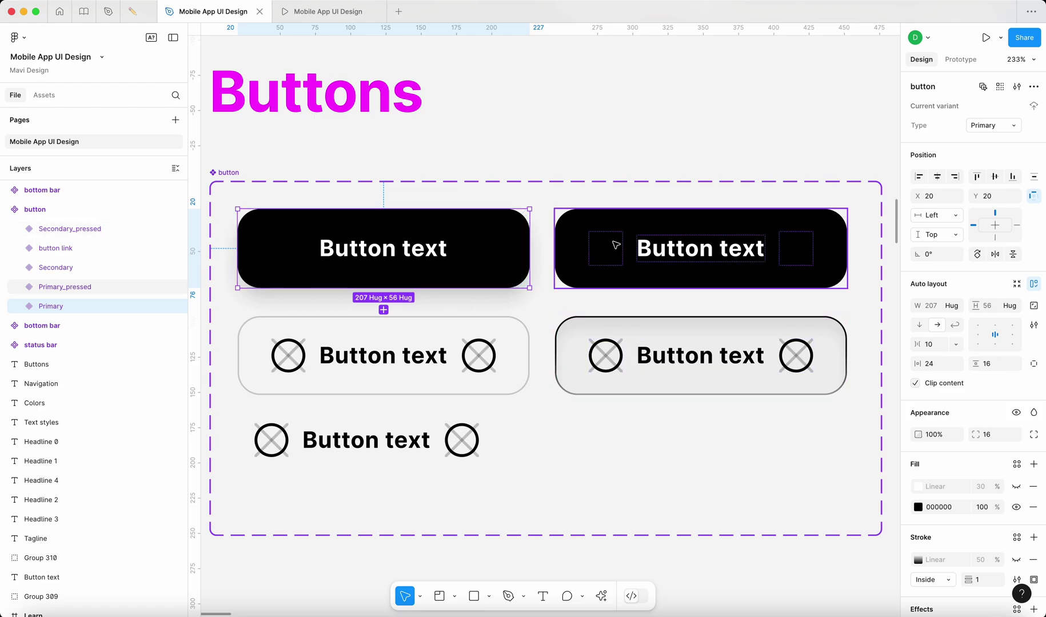
- Compare the effects of the Primary and Primary_pressed variants, checking the visibility of Primary's drop shadow
scroll(1030, 445, "down", 4)
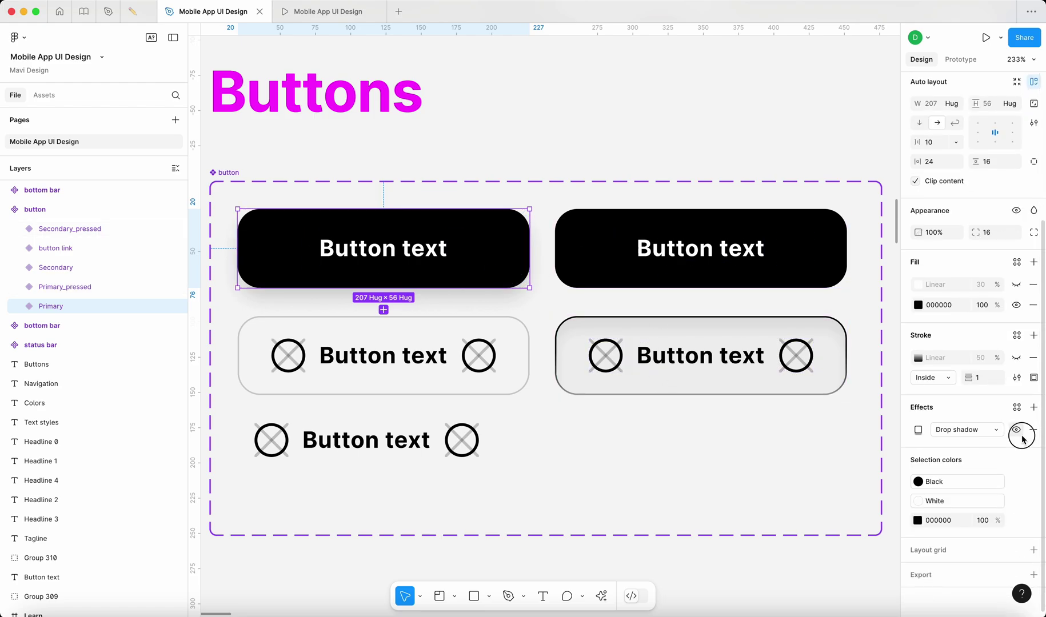
left_click(760, 281)
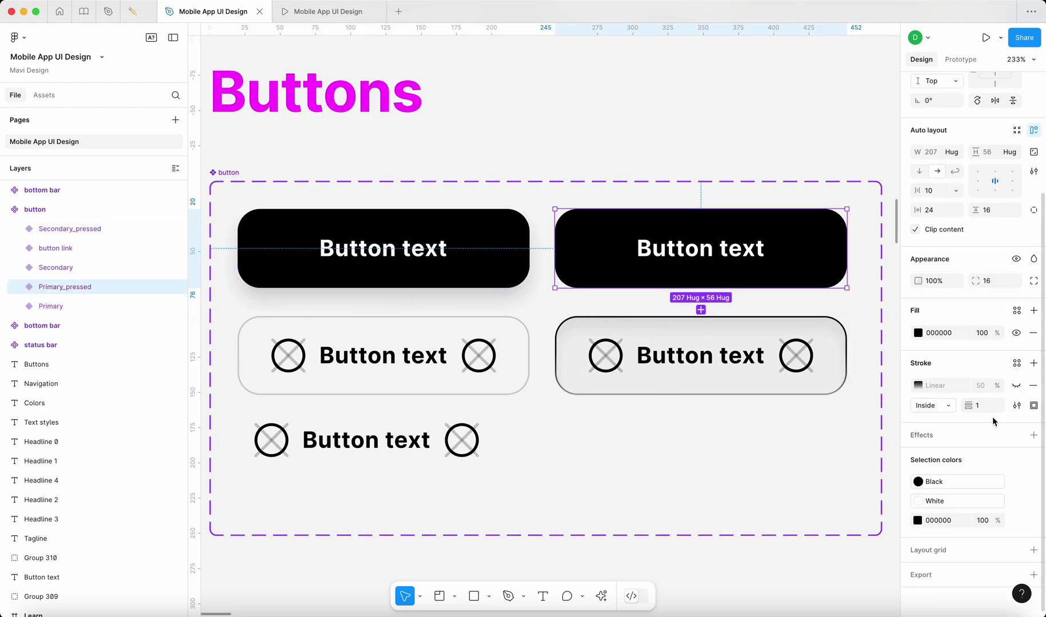
left_click(588, 139)
left_click(436, 249)
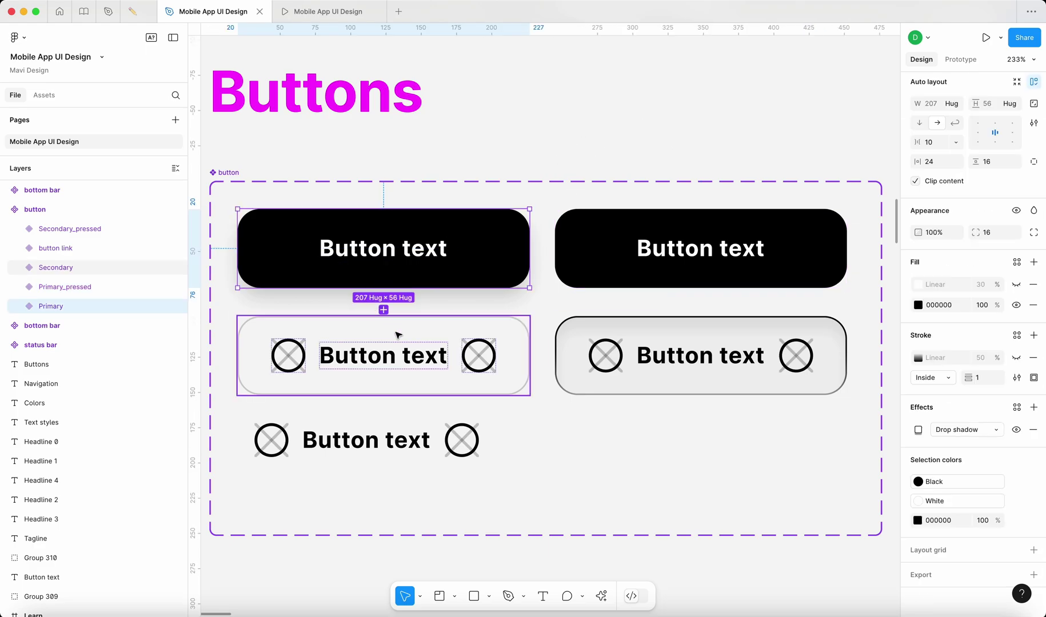
left_click(1014, 429)
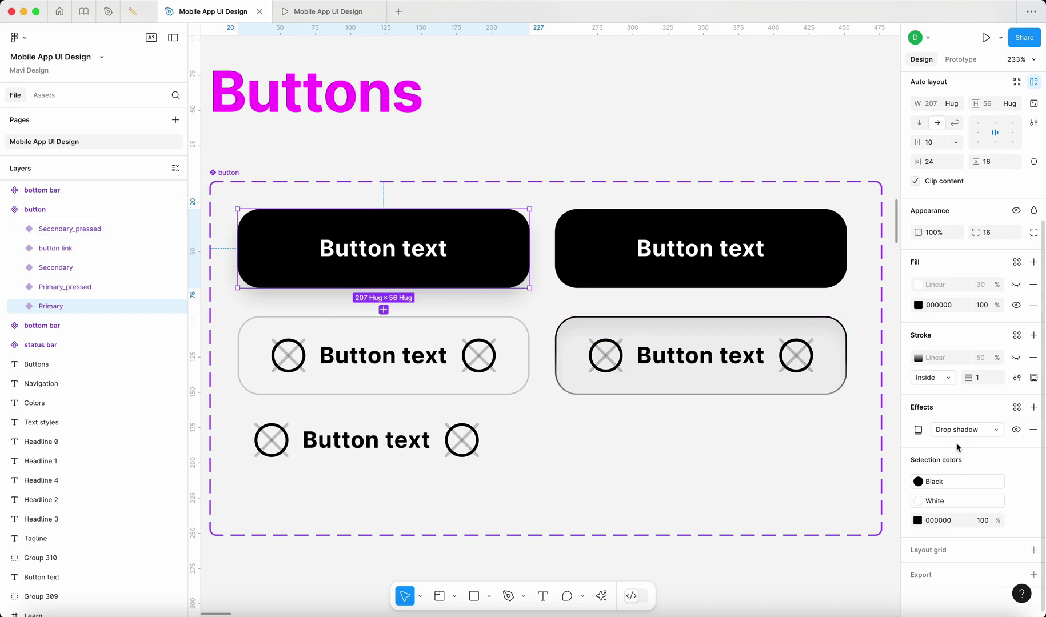
left_click(751, 274)
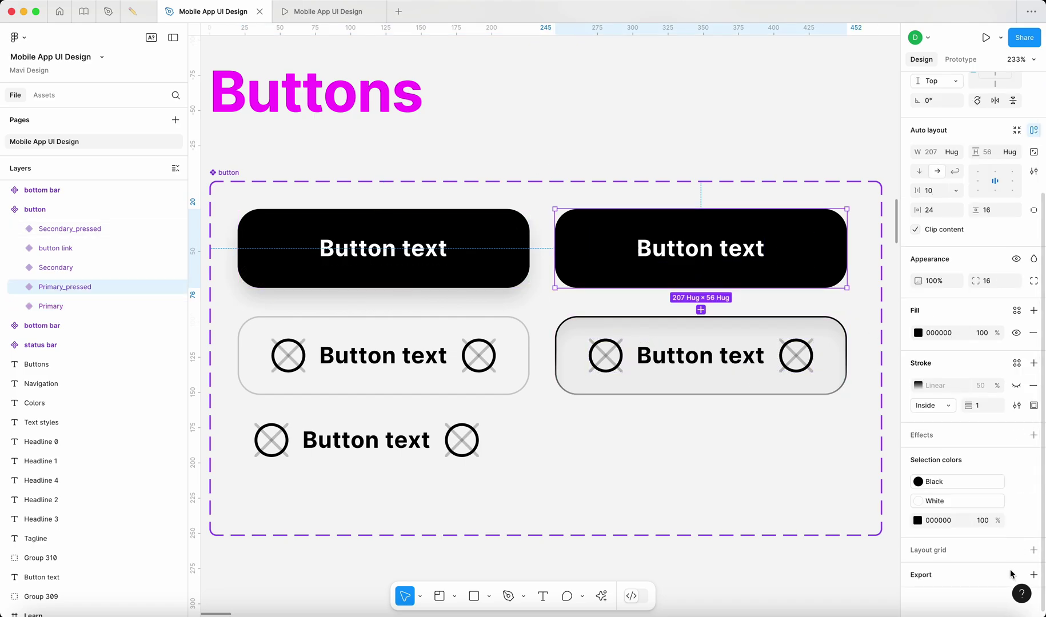
- Round the corners of the Primary and Primary_pressed button variants to a radius of 40
left_click(466, 232)
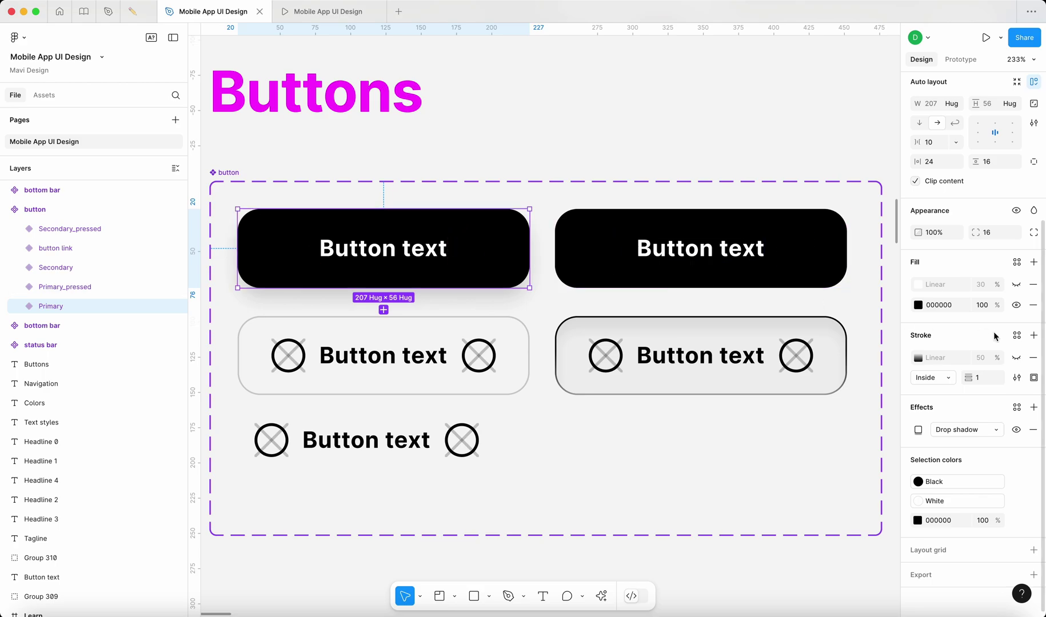
left_click_drag(976, 231, 920, 232)
left_click(824, 248)
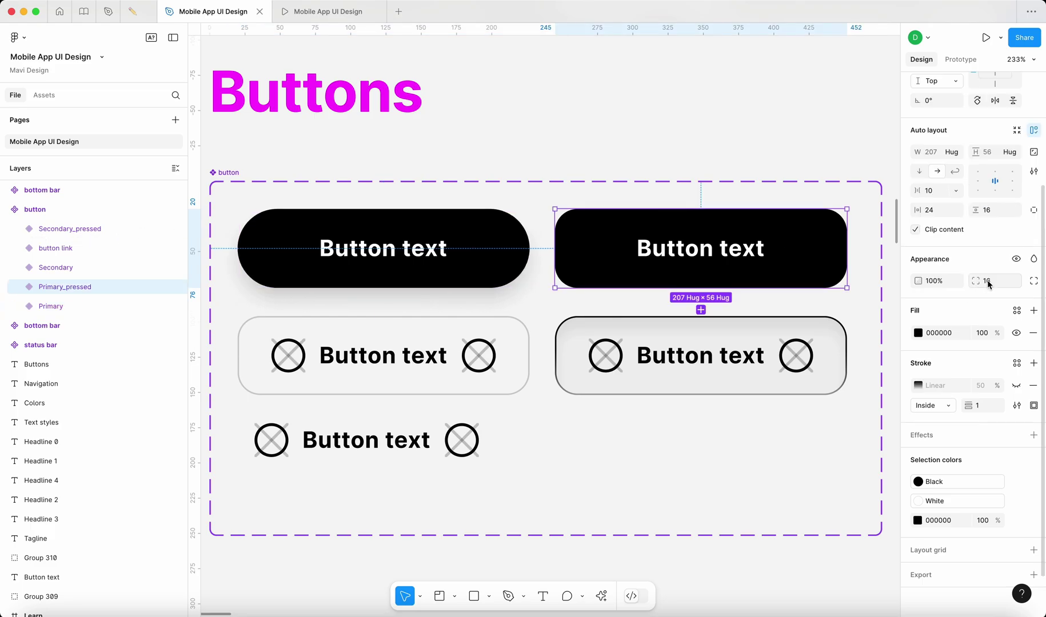
left_click_drag(977, 282, 1023, 281)
left_click(719, 142)
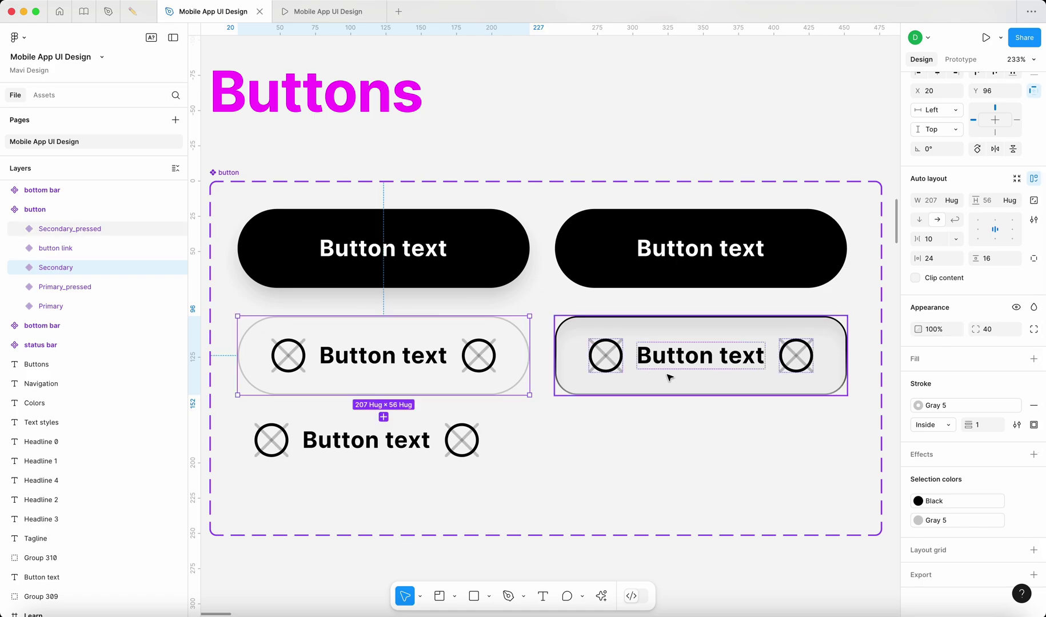
- Set the corner radius of the Secondary and Secondary_pressed button variants to 40
left_click(668, 376)
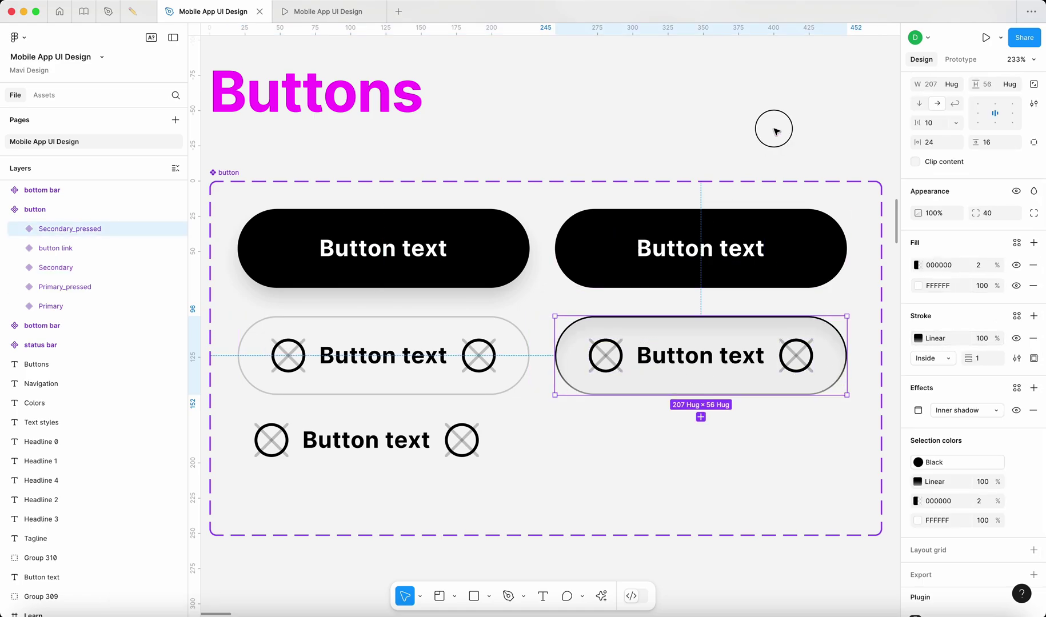
left_click(775, 132)
left_click(411, 444)
left_click(694, 112)
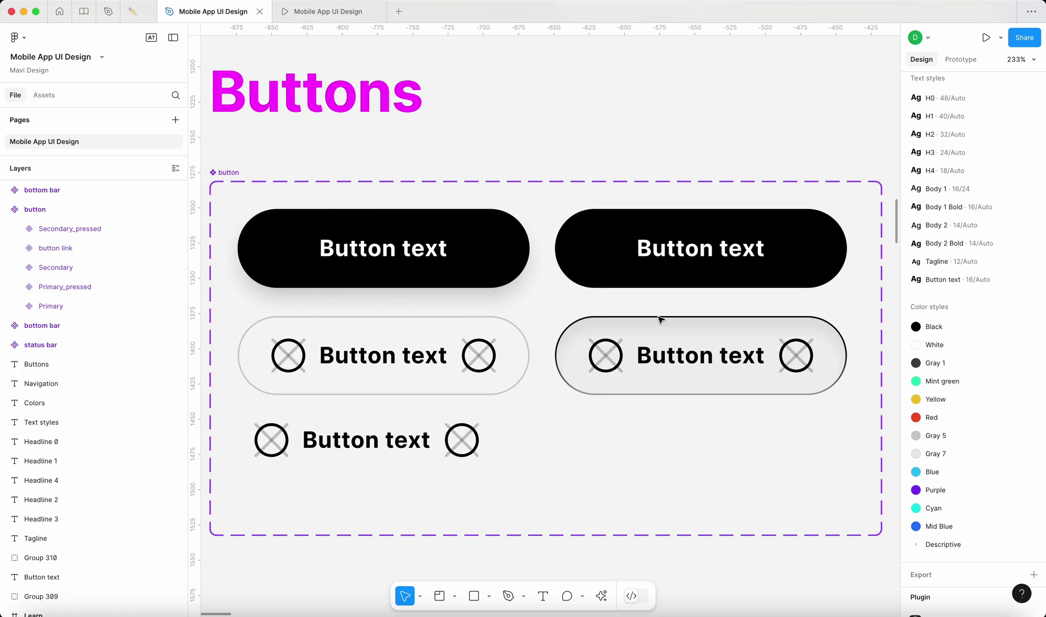
- Change the Secondary button variant's stroke to the Gray 1 color style
left_click(455, 327)
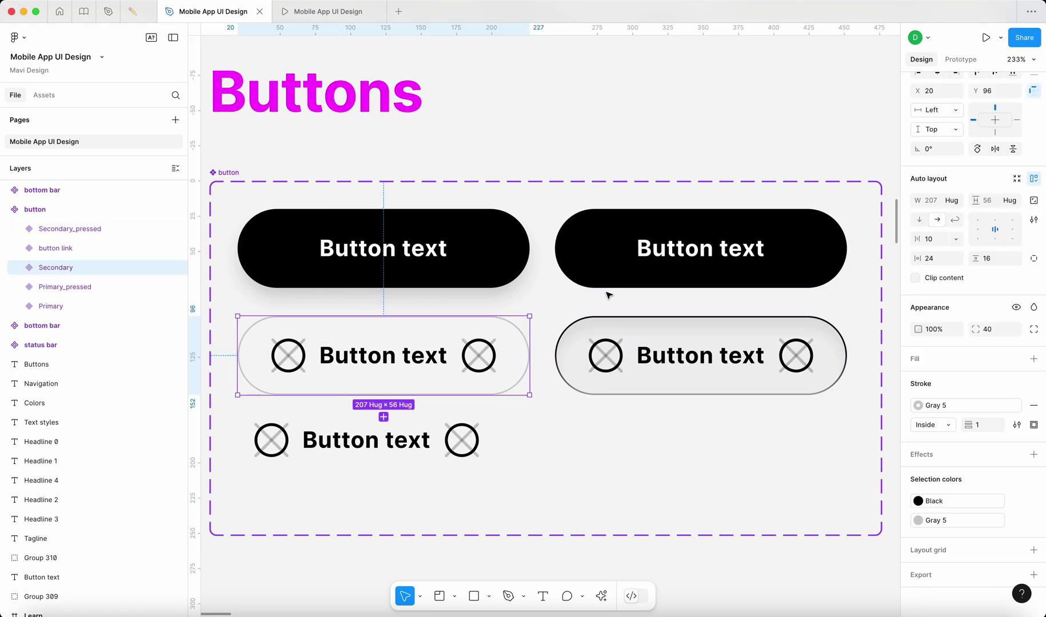
left_click(683, 365)
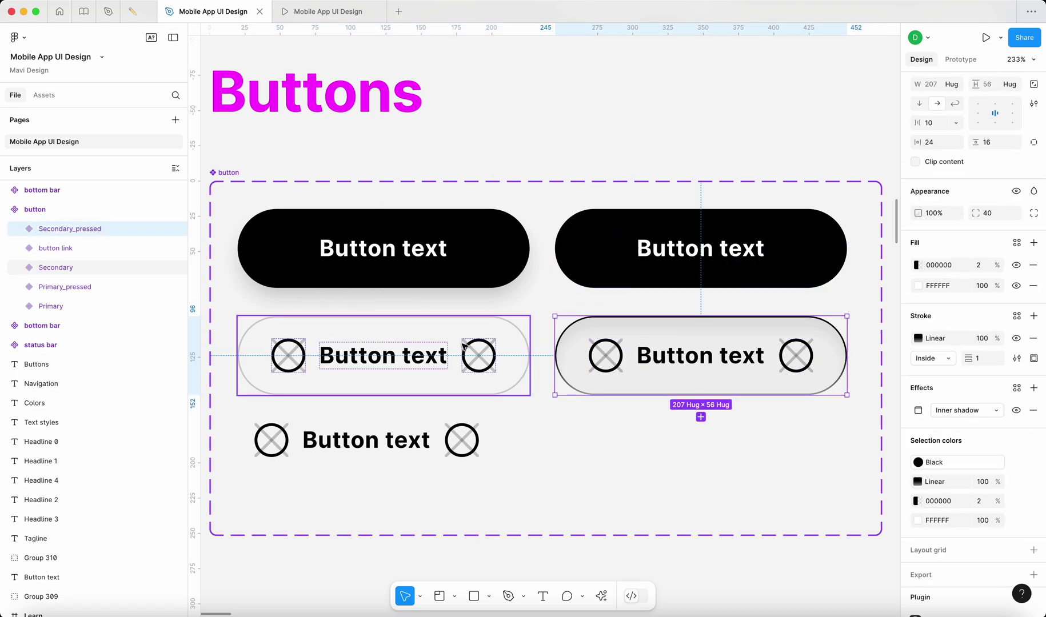
left_click(478, 373)
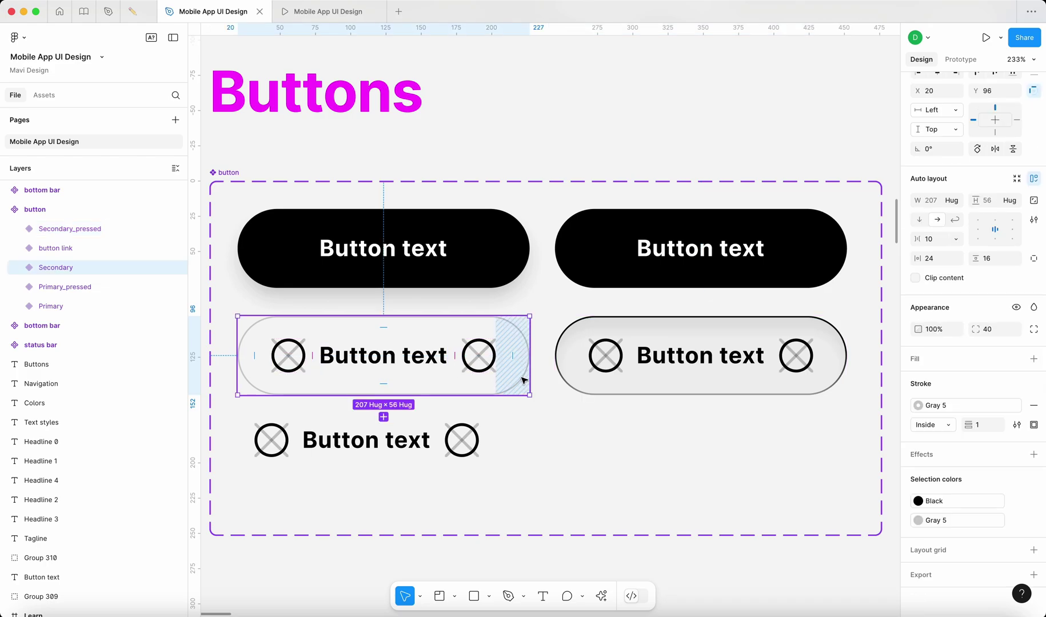
left_click(939, 406)
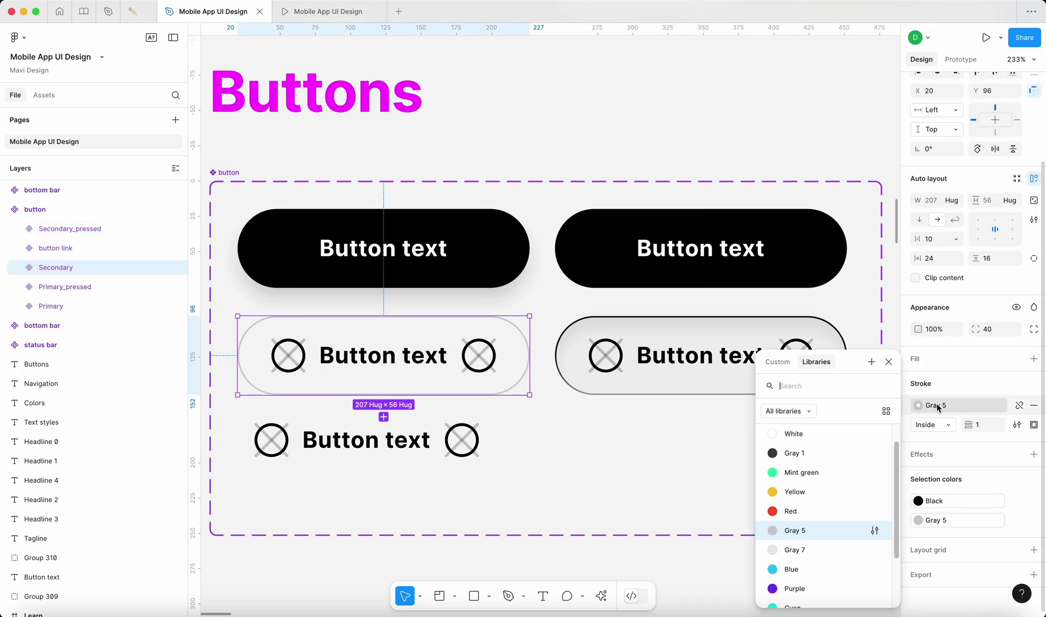
scroll(846, 495, "down", 2)
scroll(834, 495, "up", 3)
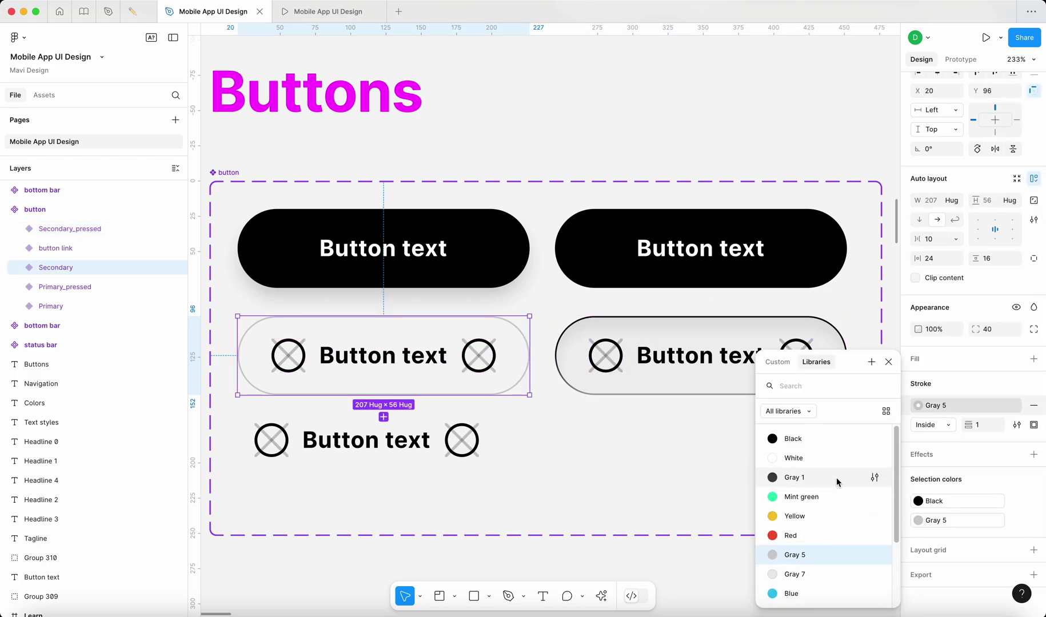
left_click(837, 481)
left_click(740, 149)
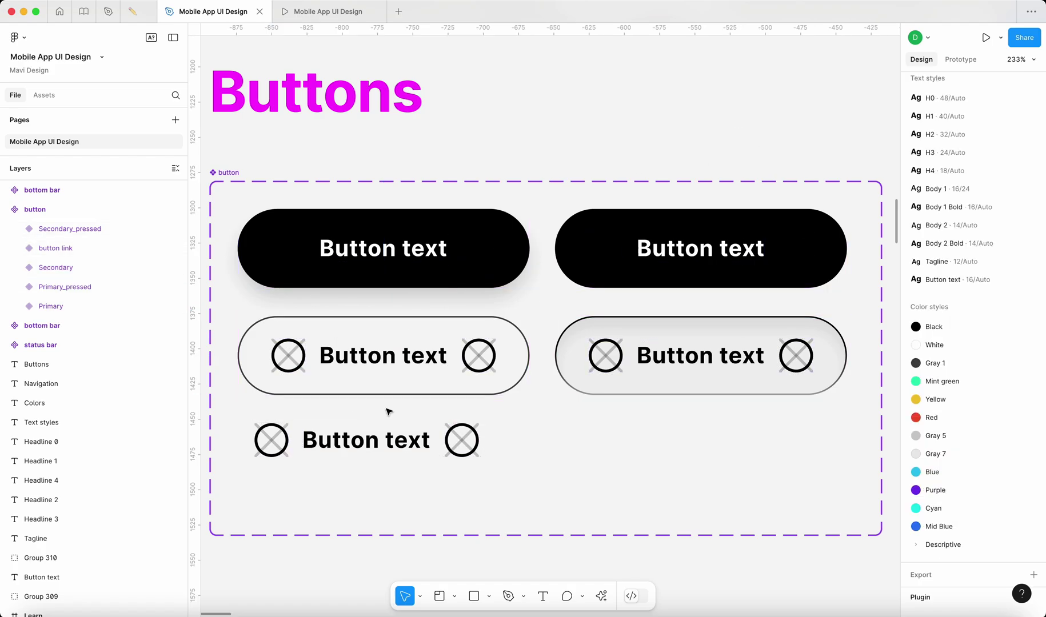
left_click(379, 375)
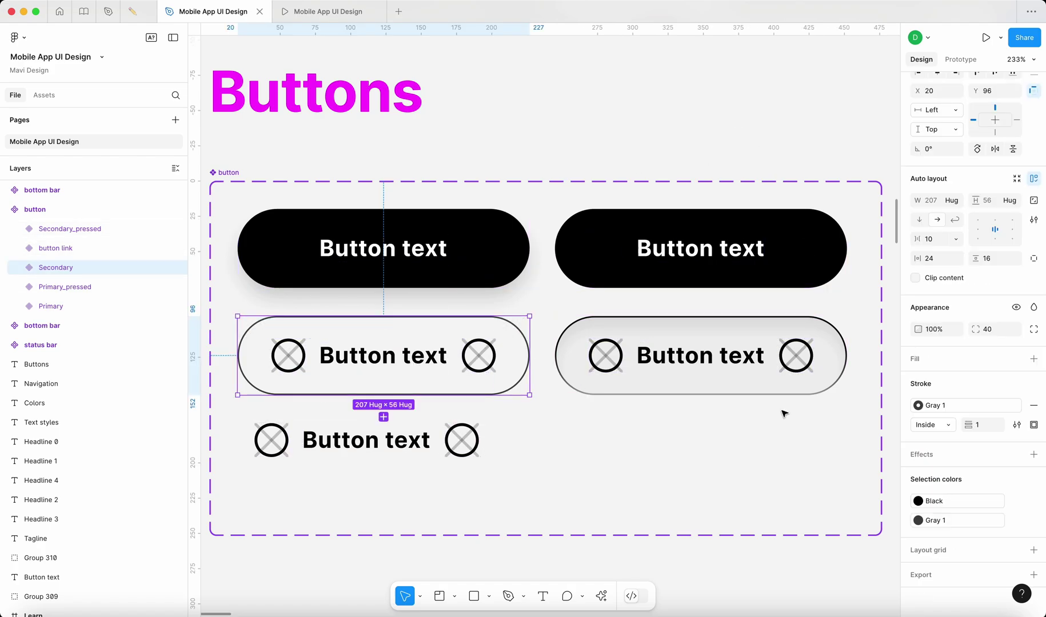
left_click(918, 406)
left_click(816, 482)
left_click(702, 153)
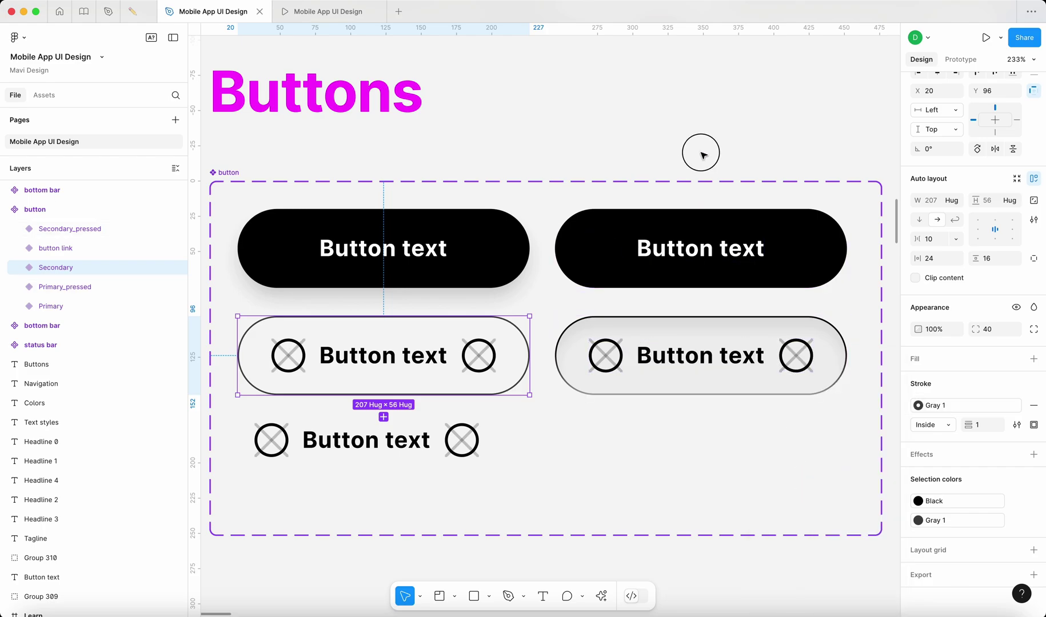
- Replace the Secondary_pressed variant's linear gradient stroke with the Black color style
left_click(672, 355)
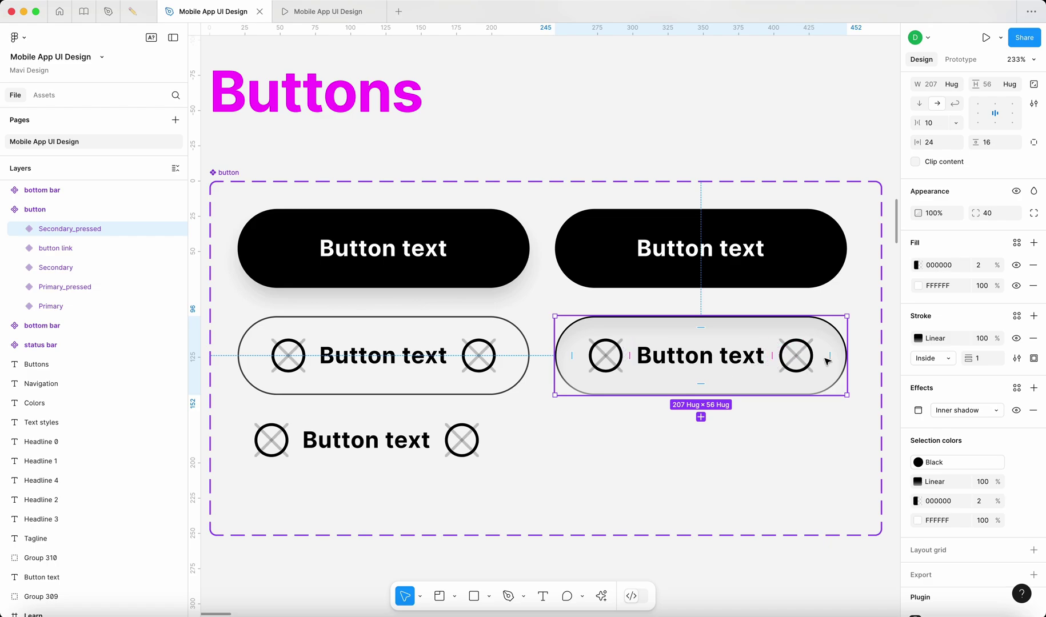
left_click(1016, 316)
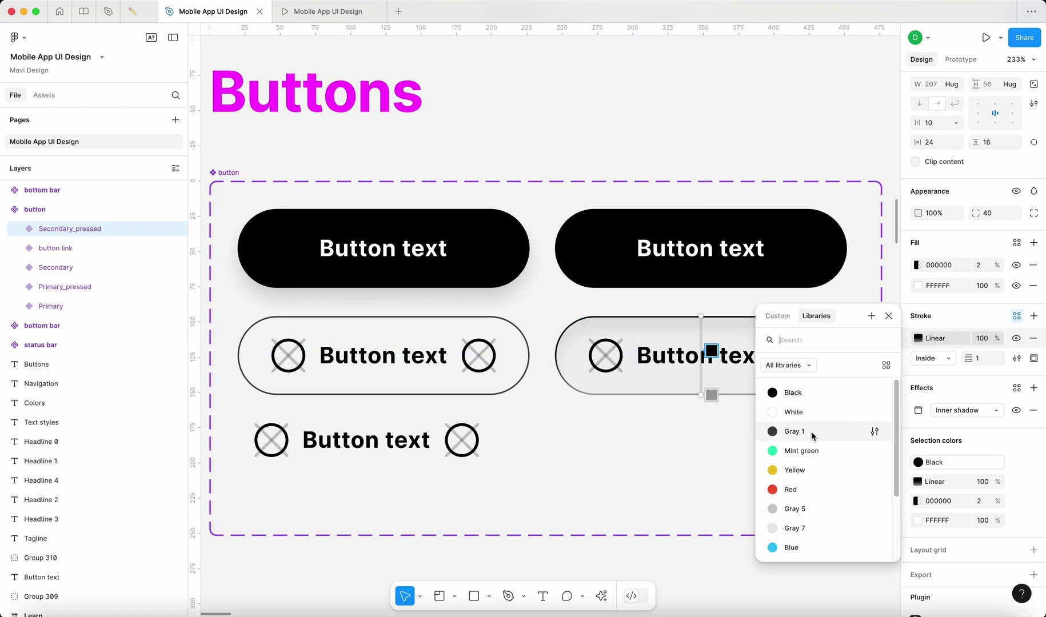
left_click(815, 392)
left_click(749, 183)
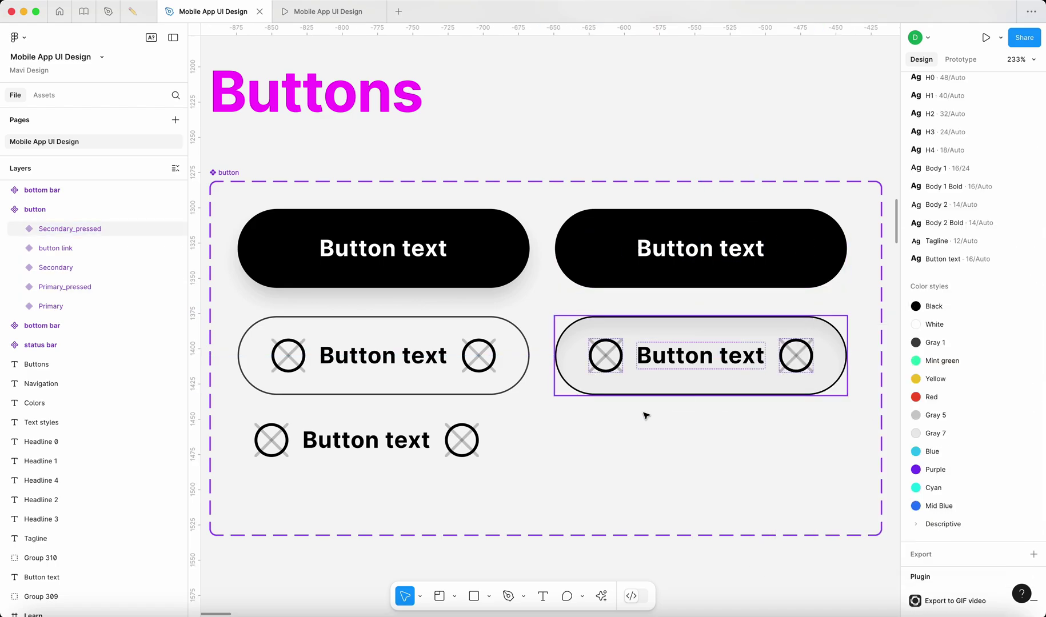
- Compare the Secondary_pressed variant with its inner shadow hidden and shown, leaving the shadow visible
left_click(778, 377)
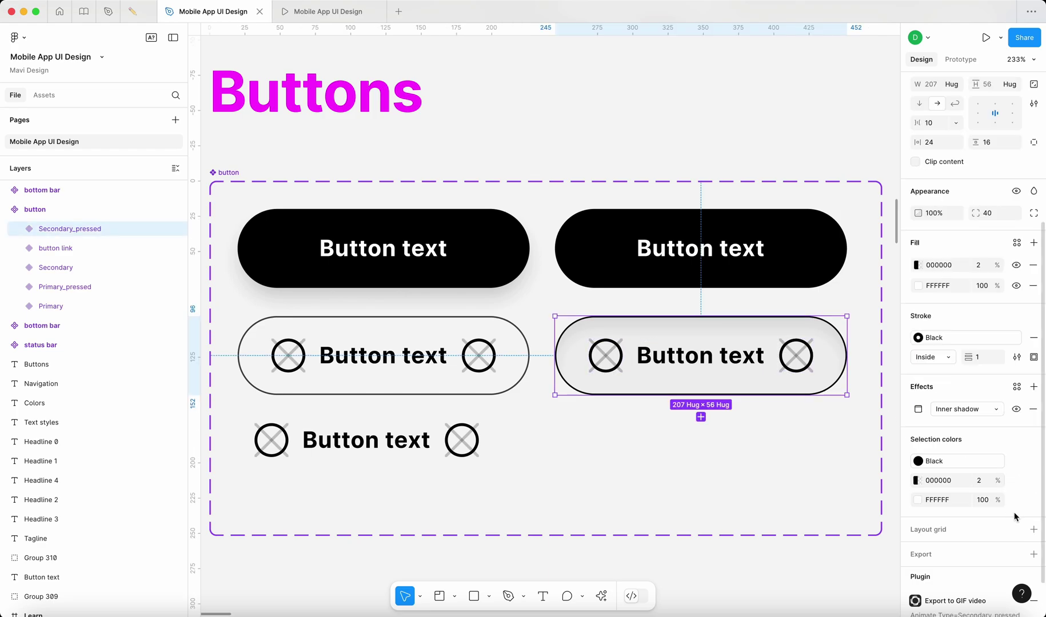
left_click(1014, 410)
left_click(1017, 413)
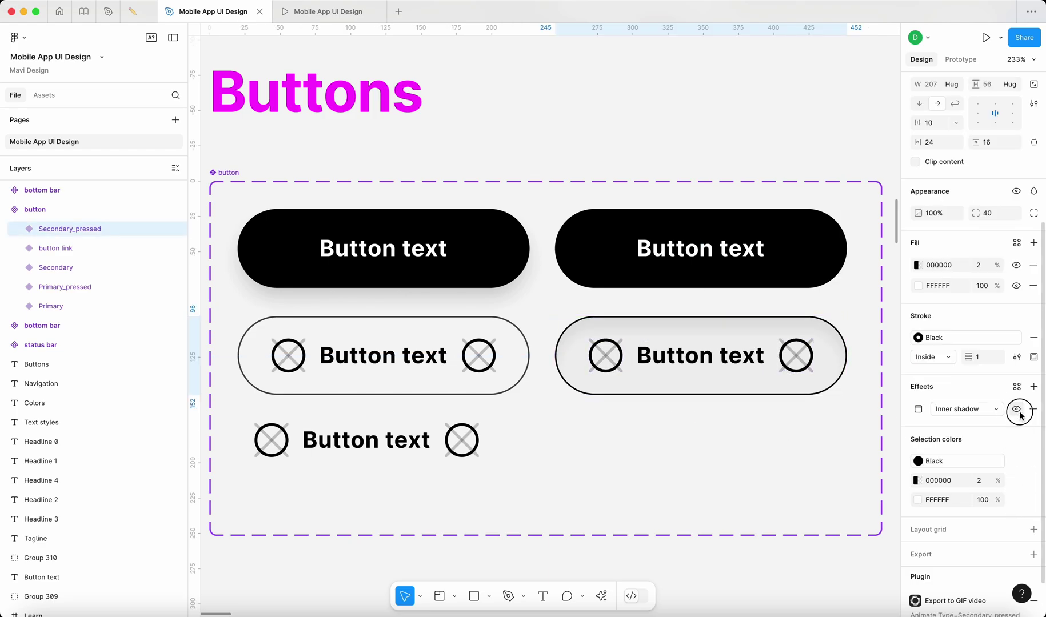
left_click(1019, 412)
left_click(1018, 411)
left_click(1018, 412)
left_click(1018, 411)
left_click(803, 152)
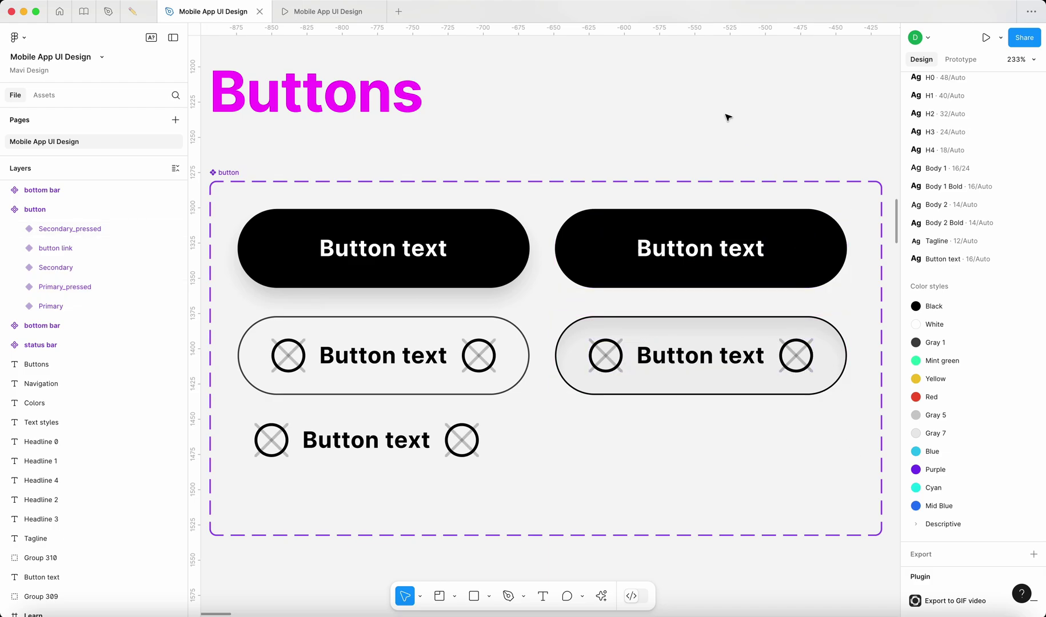
- Examine the restyled buttons and navigation bar on the app screens, focusing on the Dashboard page
scroll(727, 121, "left", 3)
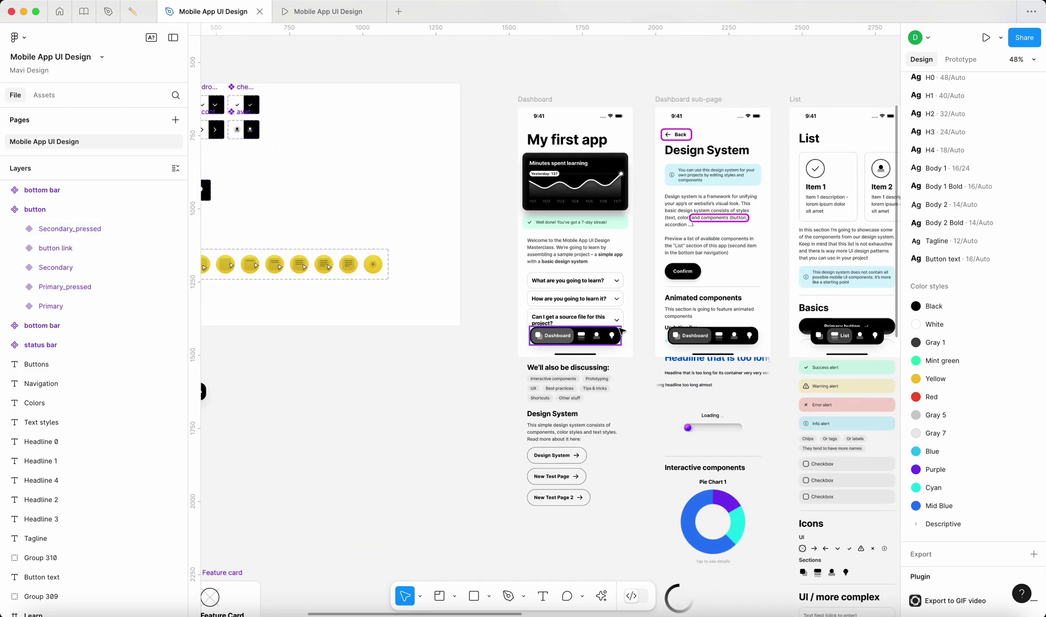
left_click_drag(712, 307, 491, 354)
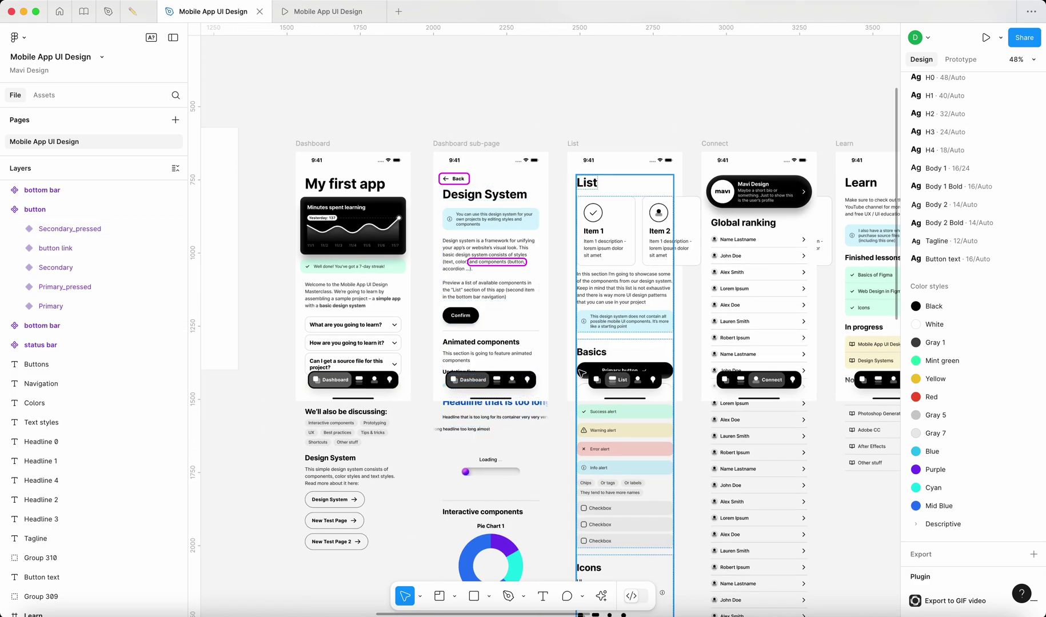
scroll(372, 336, "up", 5)
scroll(402, 327, "down", 5)
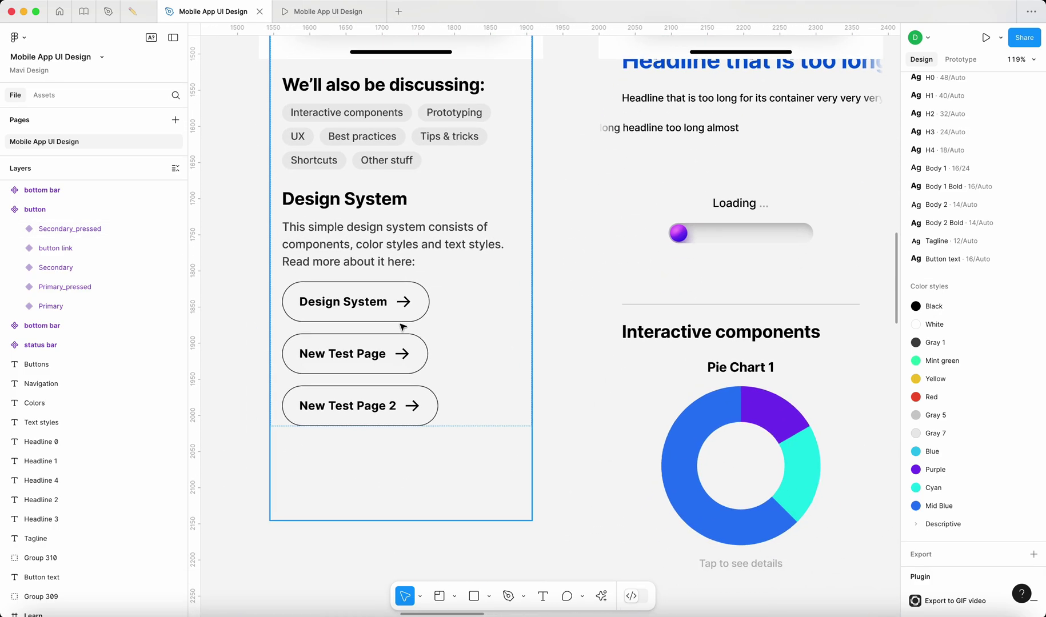
scroll(444, 273, "up", 6)
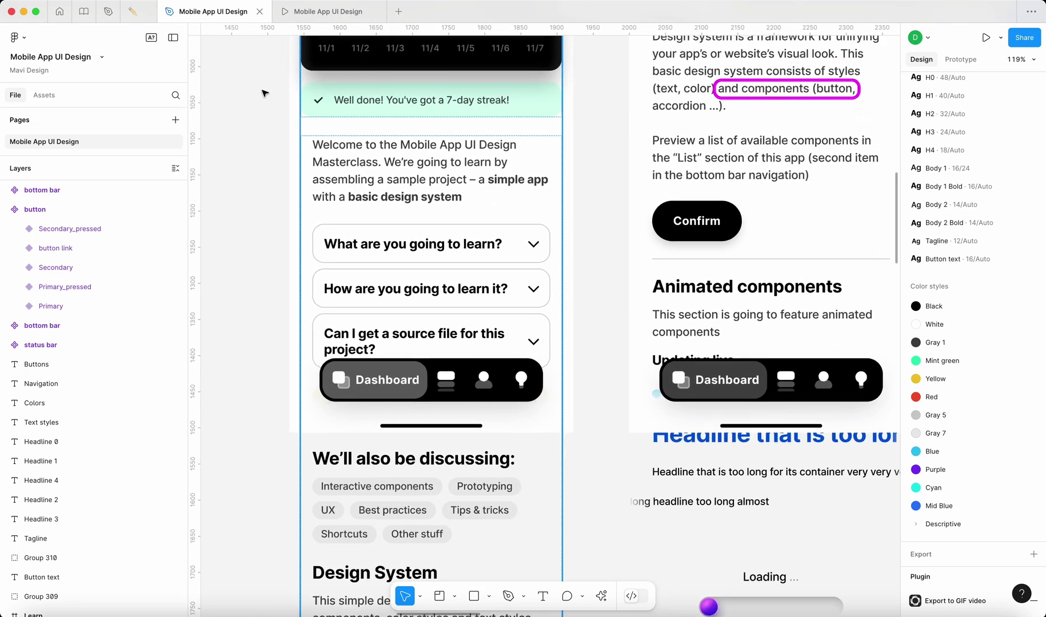
- Switch to the prototype preview, restart it and check the outlined link buttons in the Dashboard's Design System section
left_click(324, 14)
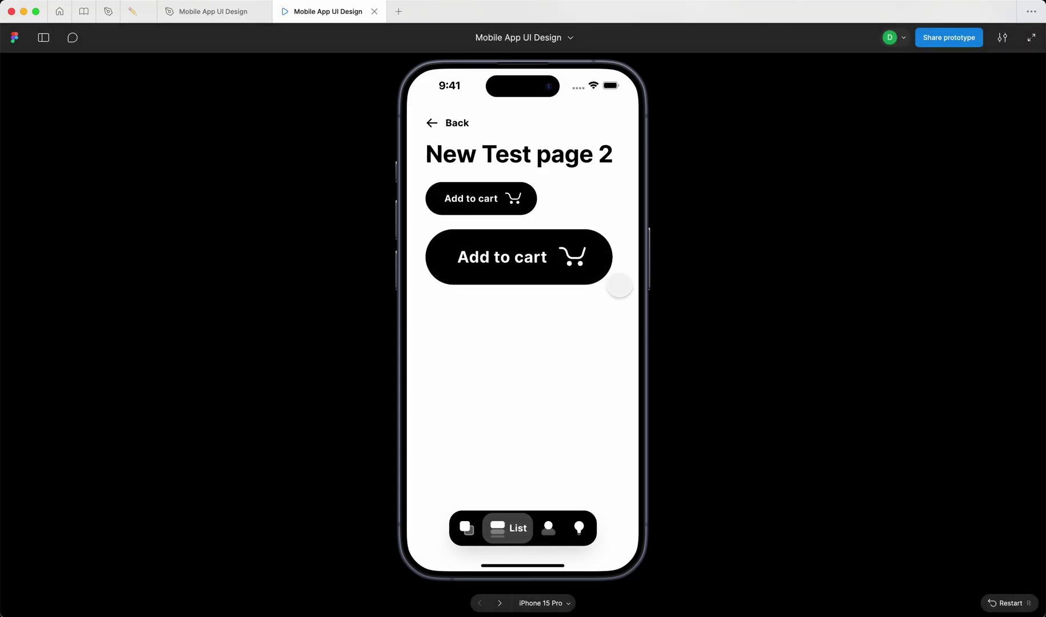
key("r")
scroll(526, 363, "down", 5)
scroll(525, 364, "down", 2)
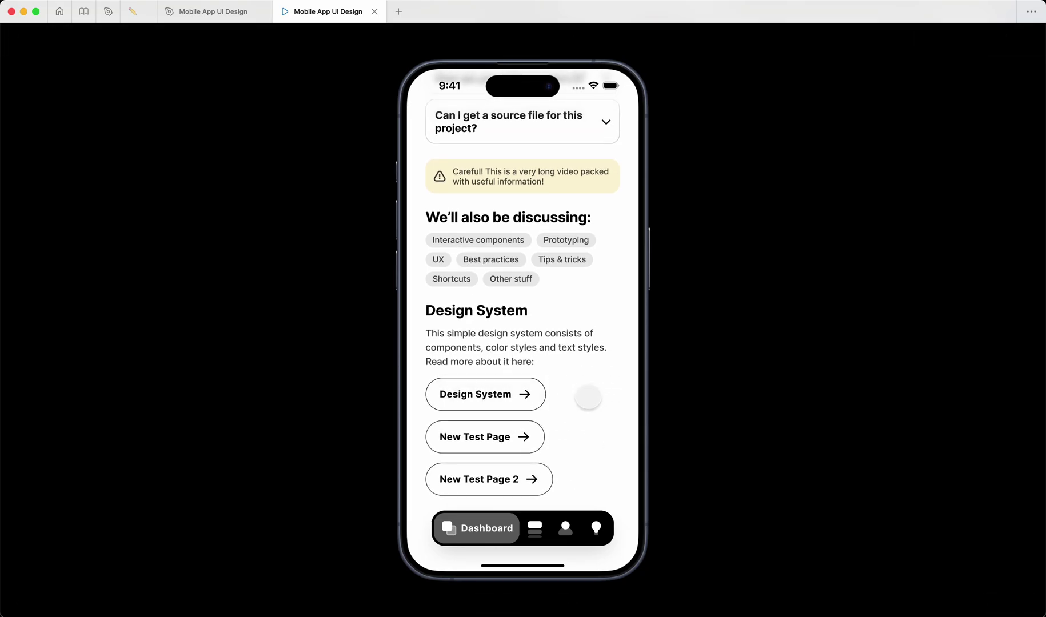
left_click(553, 393)
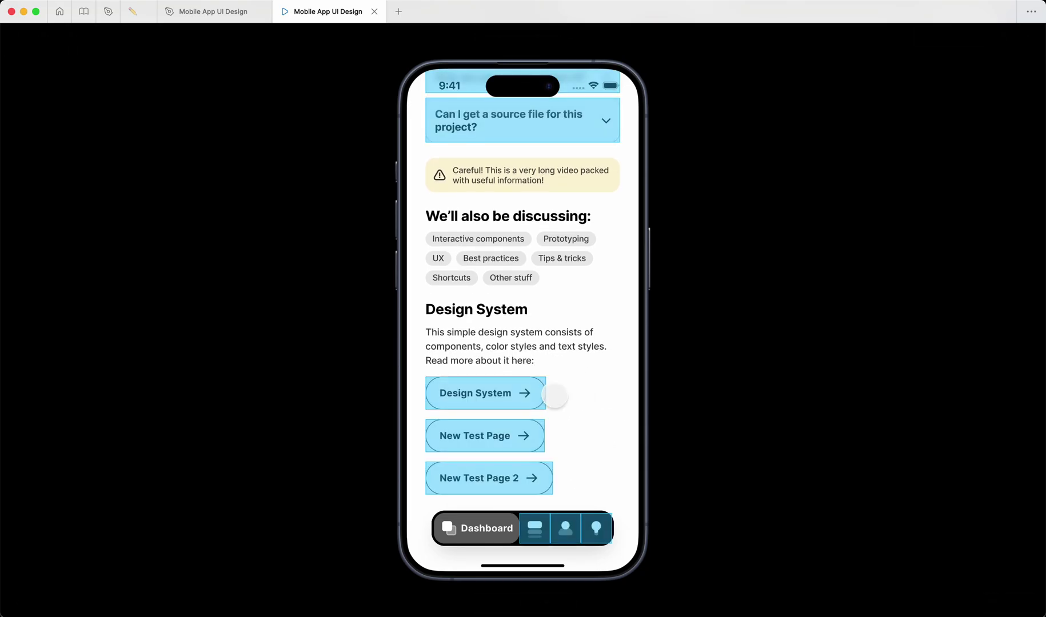
left_click(598, 394)
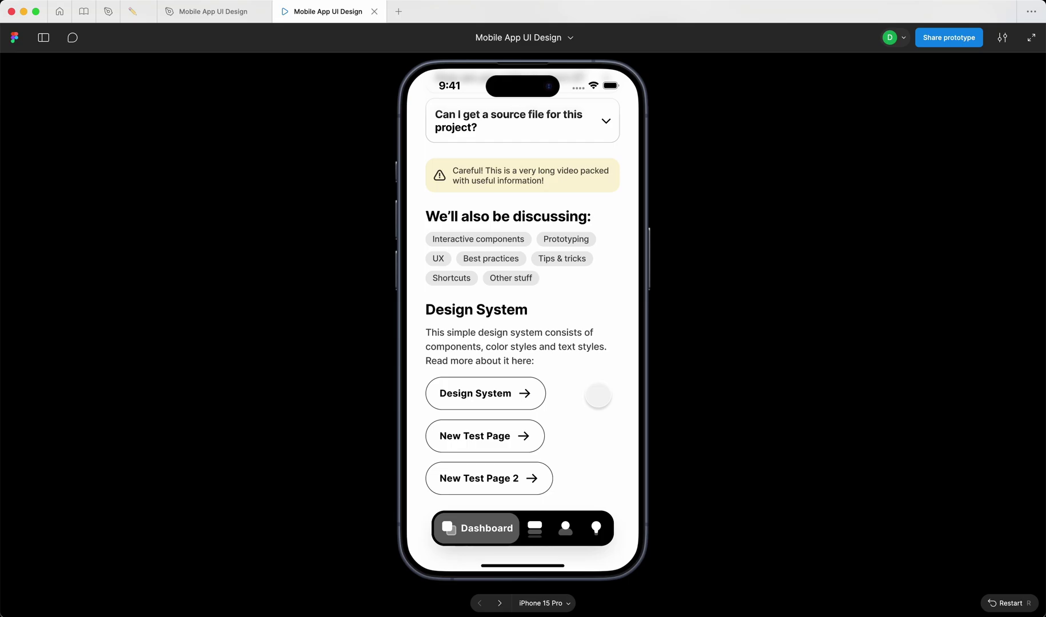
scroll(591, 404, "up", 5)
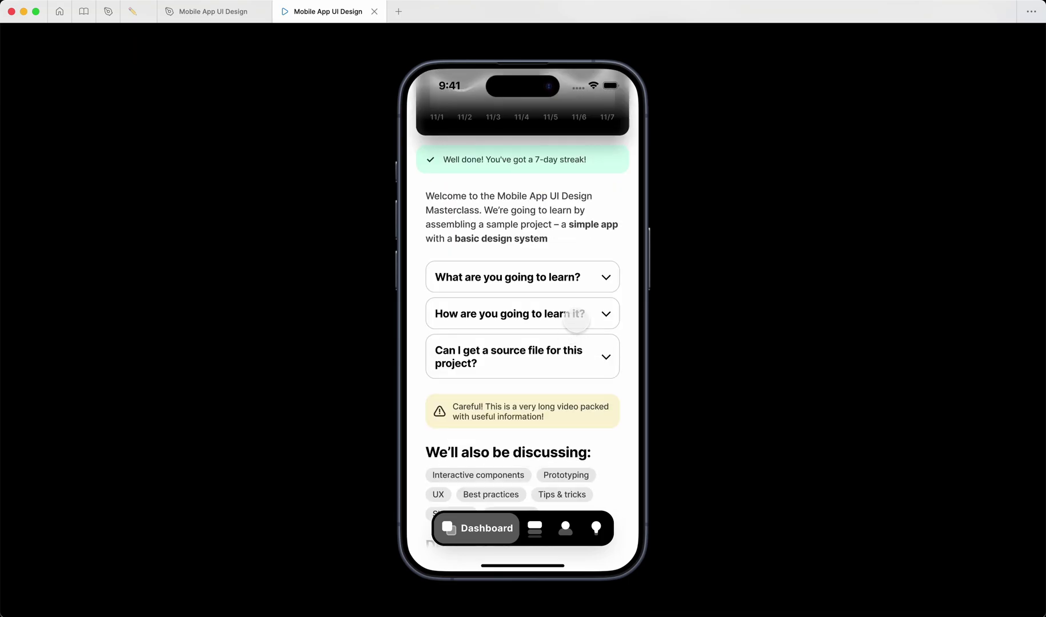
- Test the bottom navigation bar in the prototype by switching between its sections, ending on the List page
left_click(553, 540)
left_click(587, 529)
left_click(523, 531)
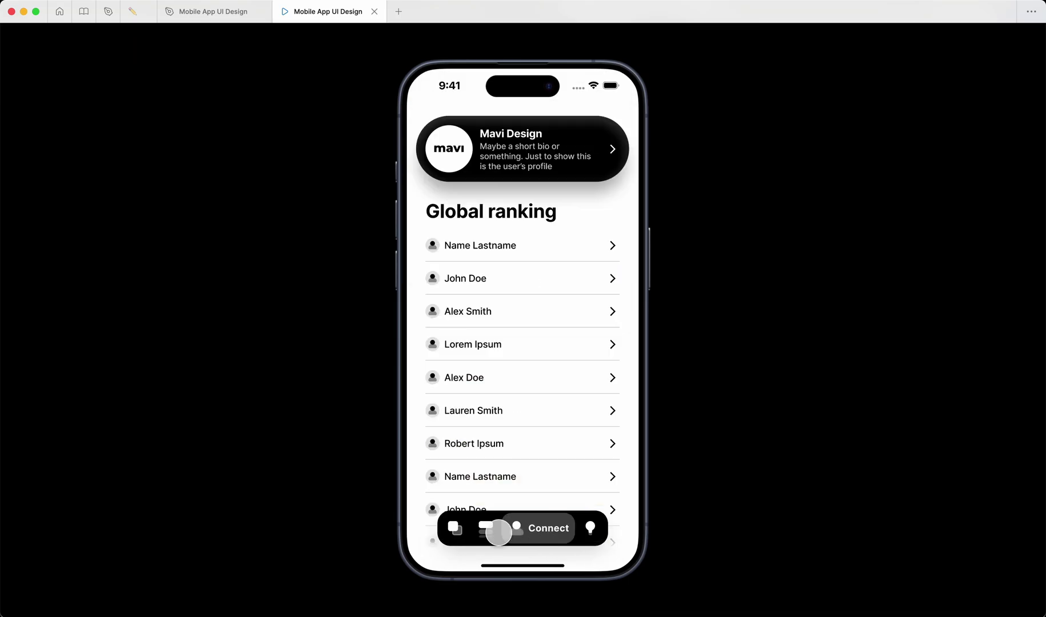
left_click(488, 531)
left_click(460, 532)
left_click(553, 527)
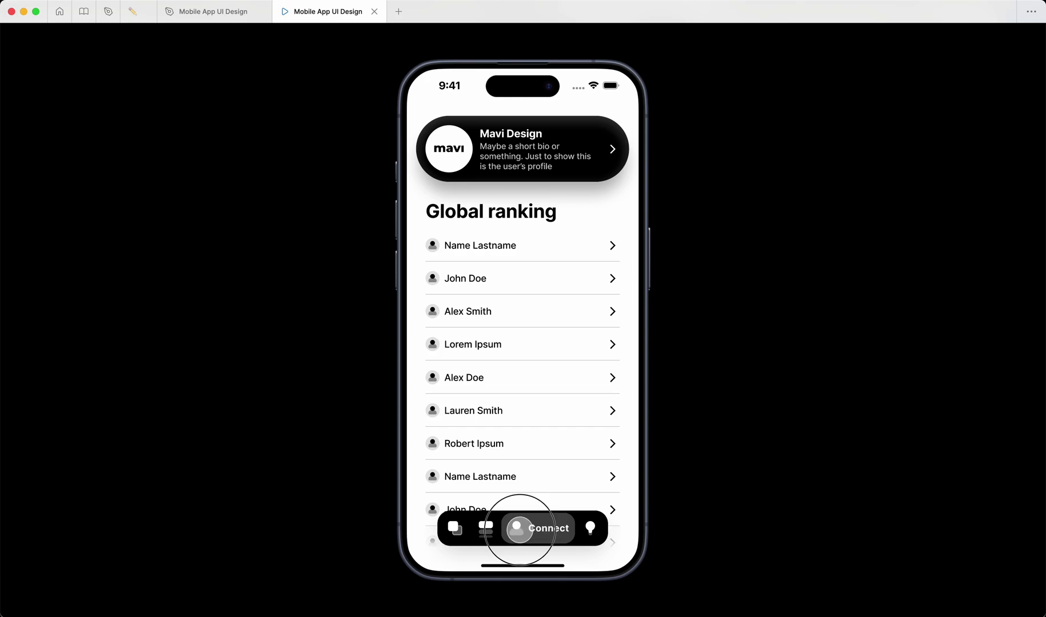
left_click(496, 528)
- Test the Primary button's pressed state under Basics on the List page and return to the design system overview
scroll(558, 435, "down", 3)
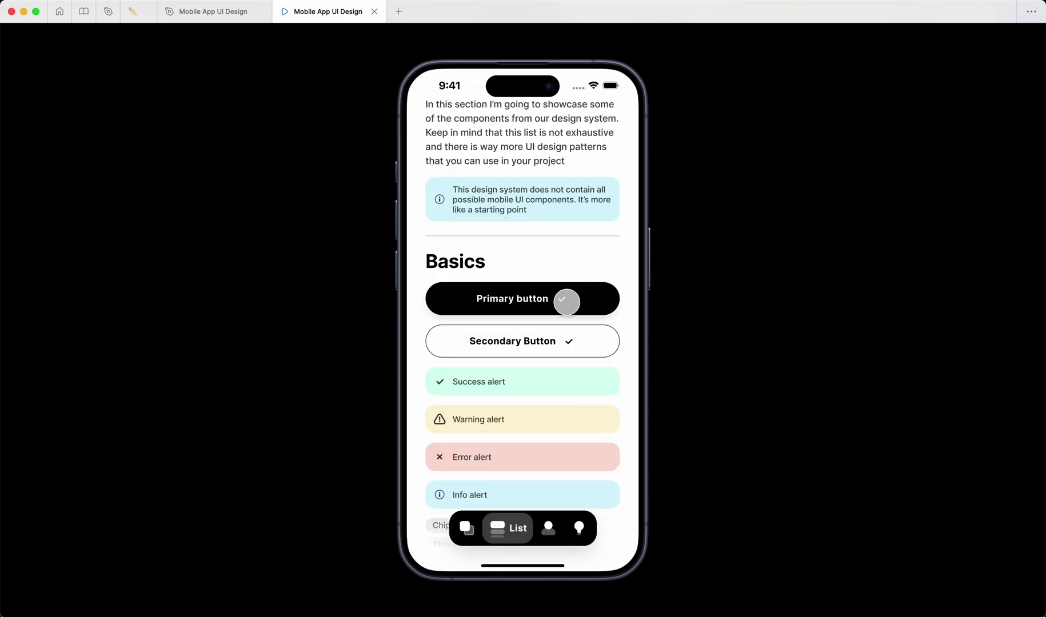
left_click(603, 303)
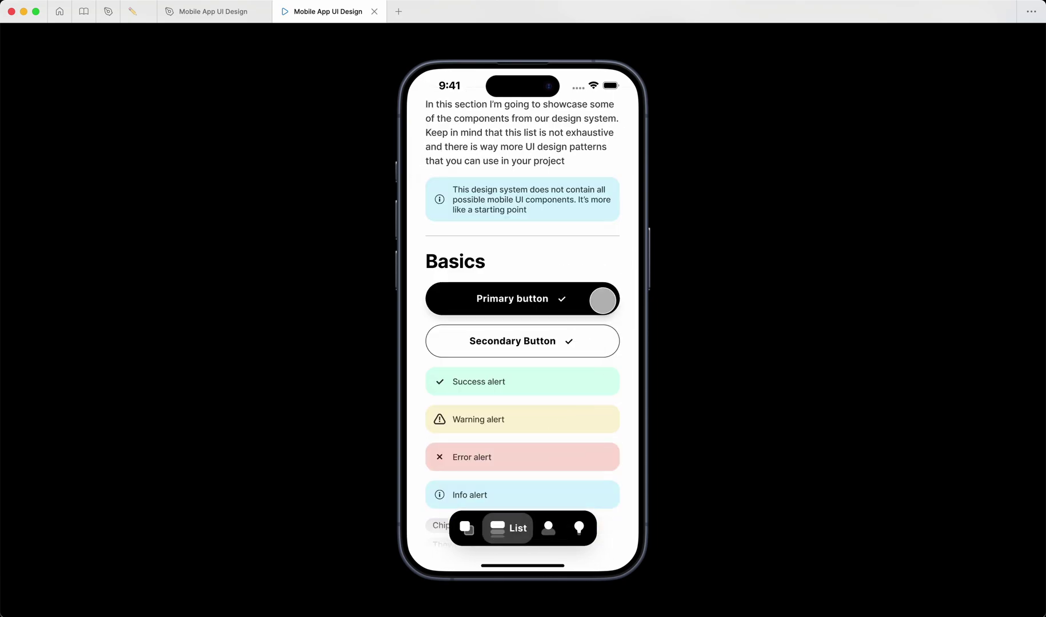
left_click(604, 298)
left_click(603, 298)
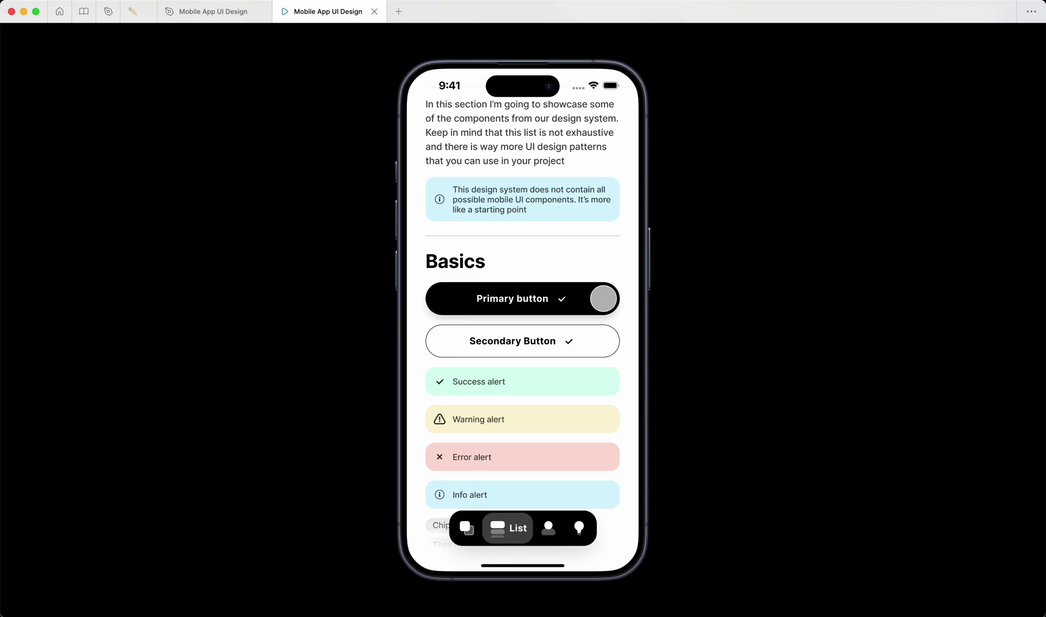
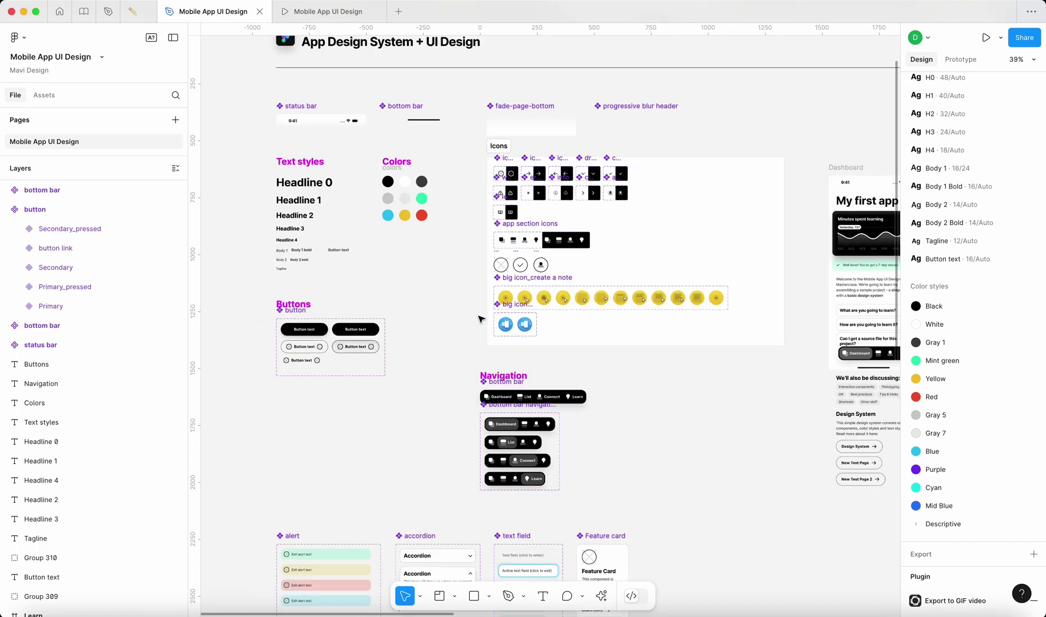
scroll(478, 319, "down", 3)
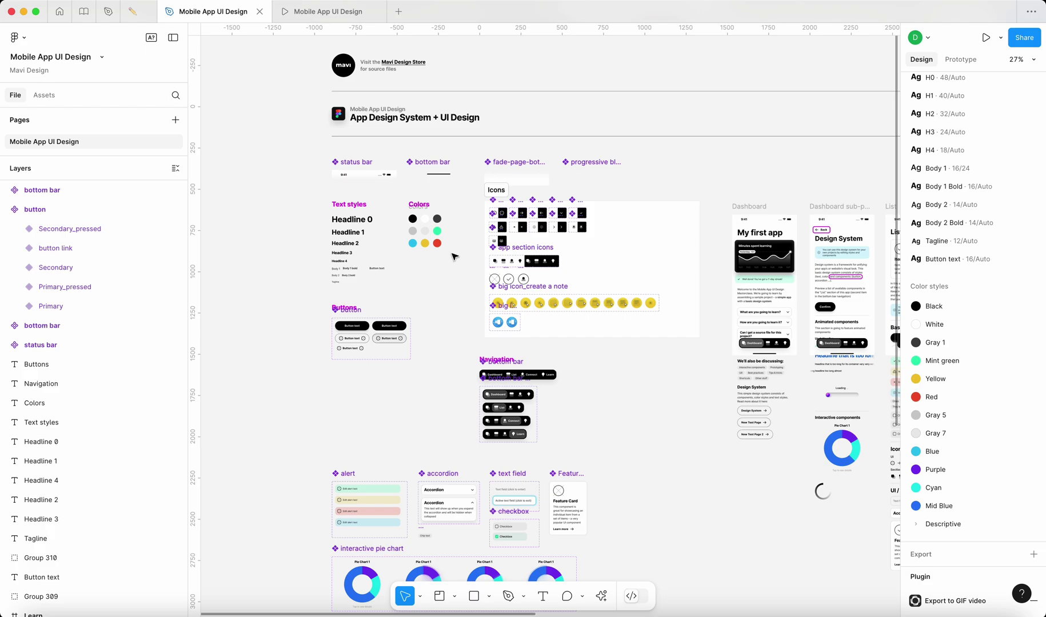
- Look over the design system canvas, from the text styles, colors and buttons down to the Microinteractions section
scroll(353, 235, "up", 3, "ctrl")
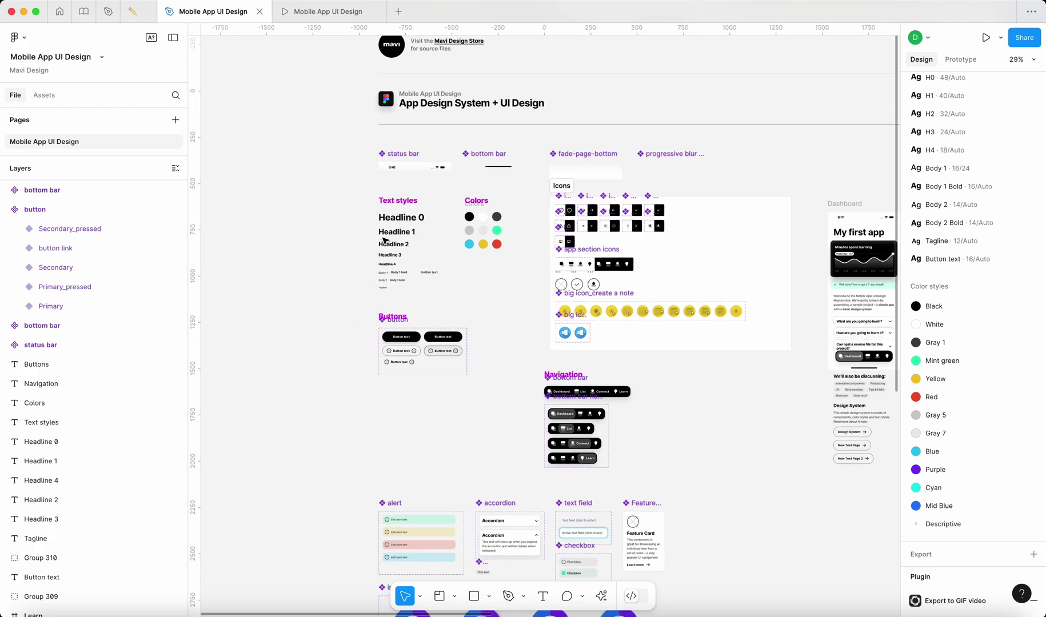
scroll(355, 241, "left", 5)
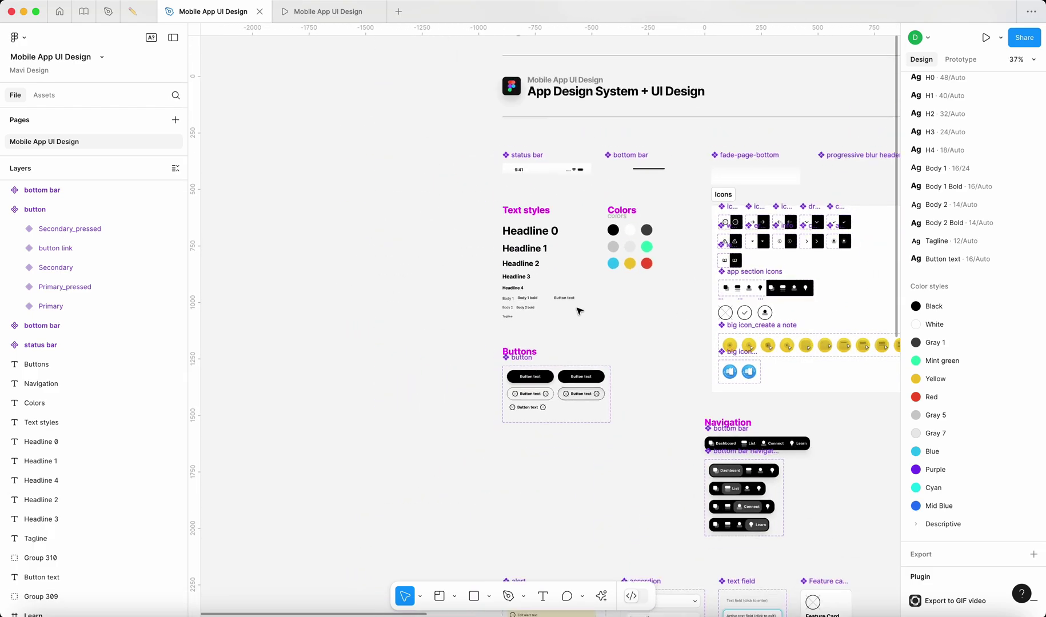
scroll(625, 437, "down", 15)
scroll(371, 269, "right", 5)
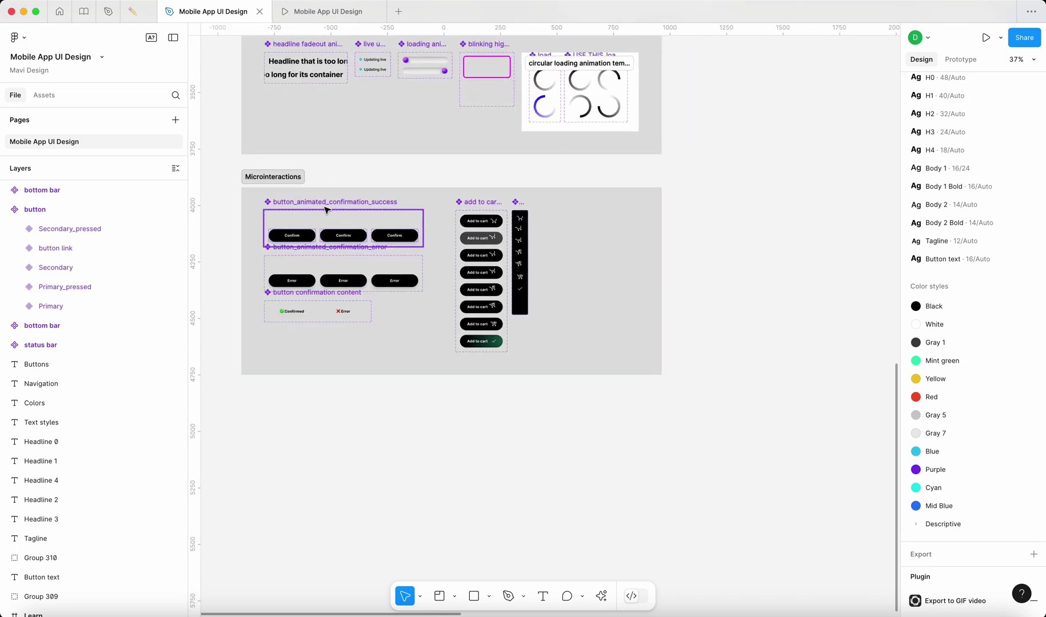
scroll(600, 329, "up", 15)
scroll(623, 292, "left", 5)
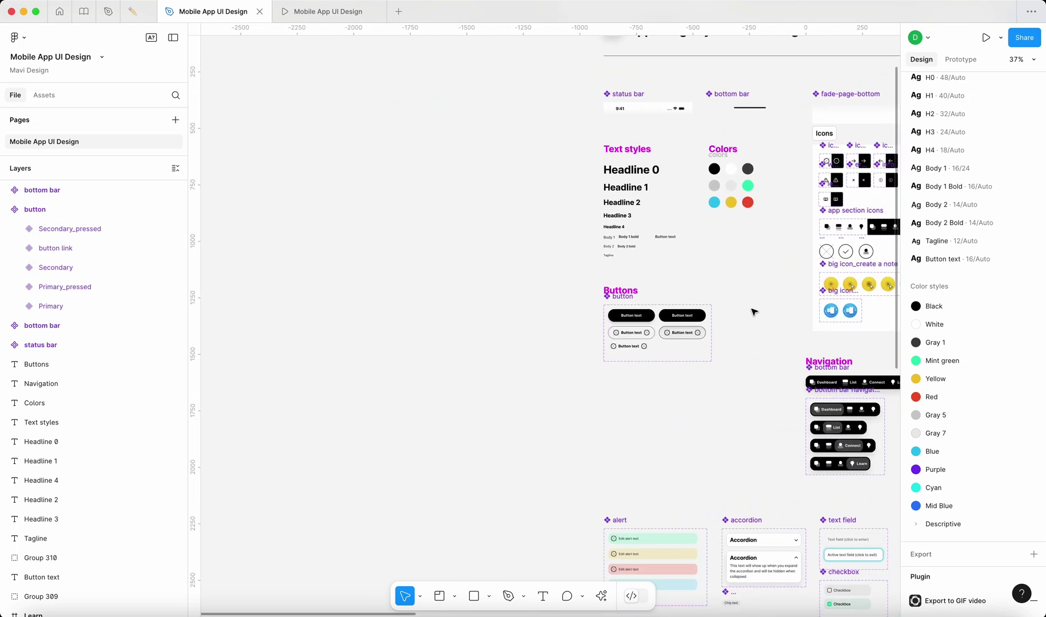
scroll(741, 332, "right", 5)
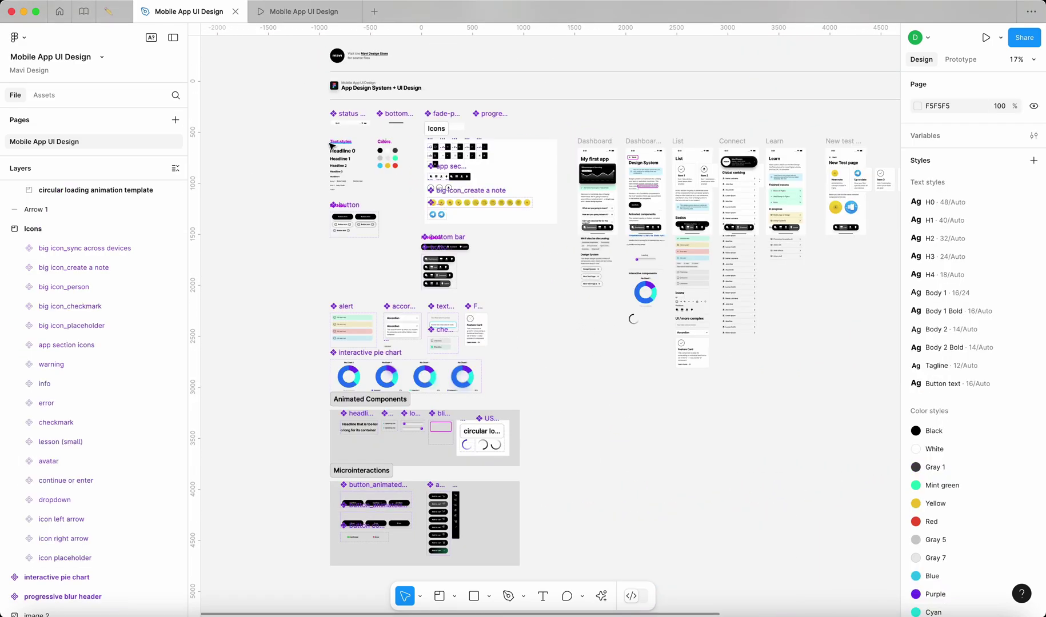
scroll(330, 145, "up", 10)
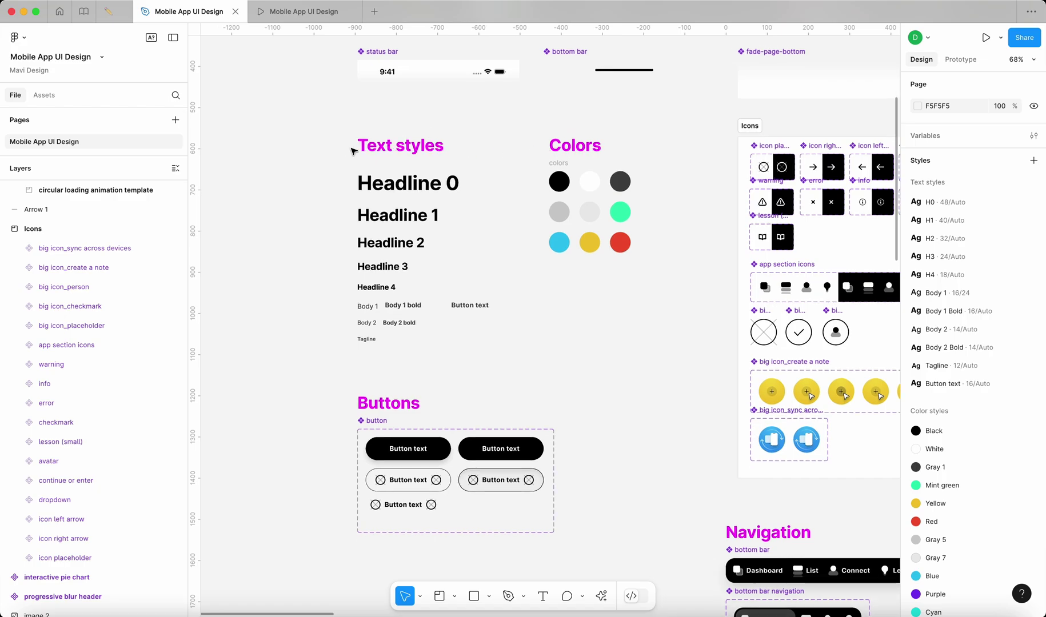
- Draw a section about 598 × 595 in the empty area beside the text samples and name it Text styles
scroll(364, 162, "left", 3)
scroll(383, 177, "left", 3)
key("shift+s")
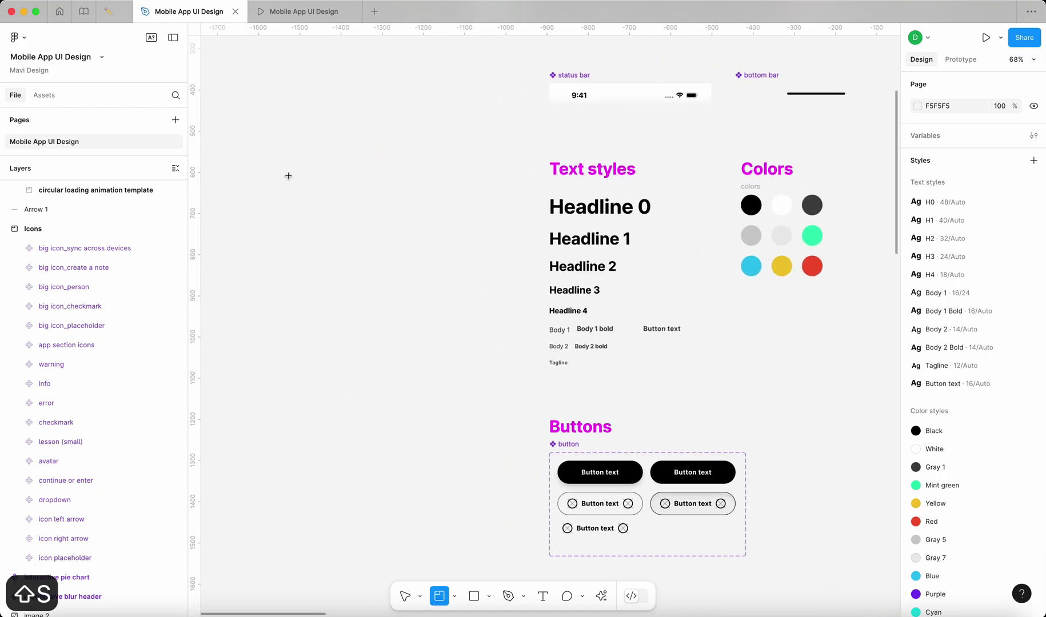
left_click_drag(263, 159, 509, 404)
left_click(284, 136)
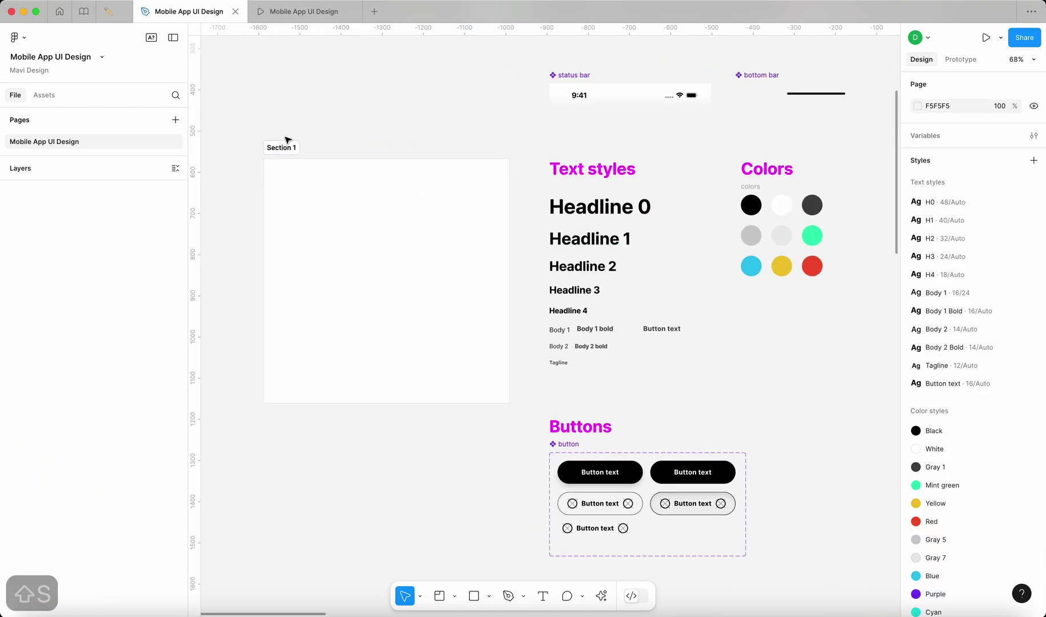
left_click(284, 153)
double_click(284, 150)
type("Text styles")
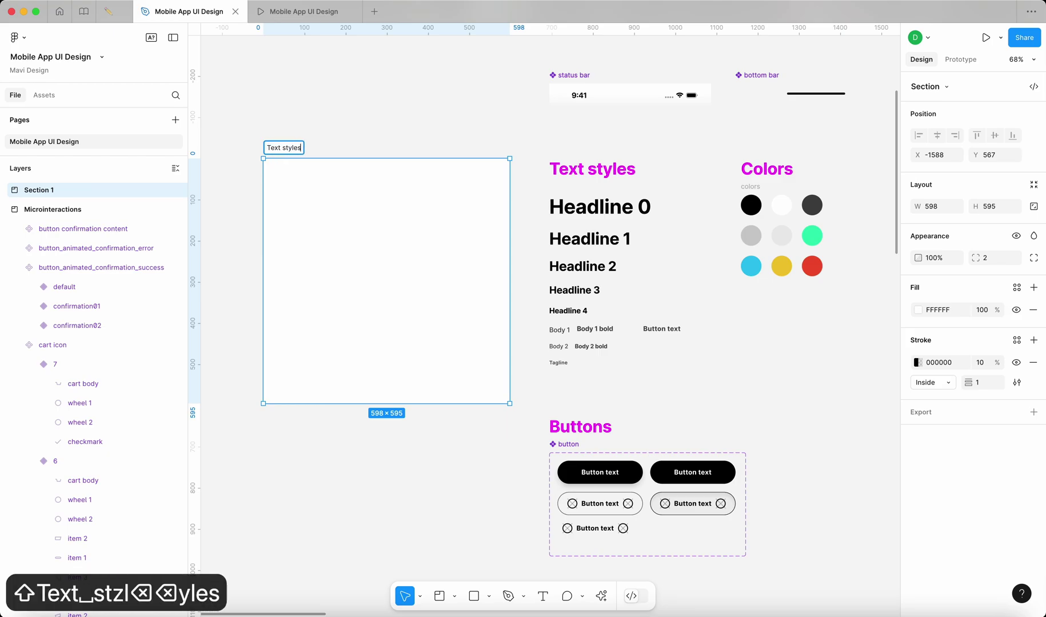
- Move all the headline, body, tagline and button text samples into the Text styles section
left_click_drag(696, 392, 531, 182)
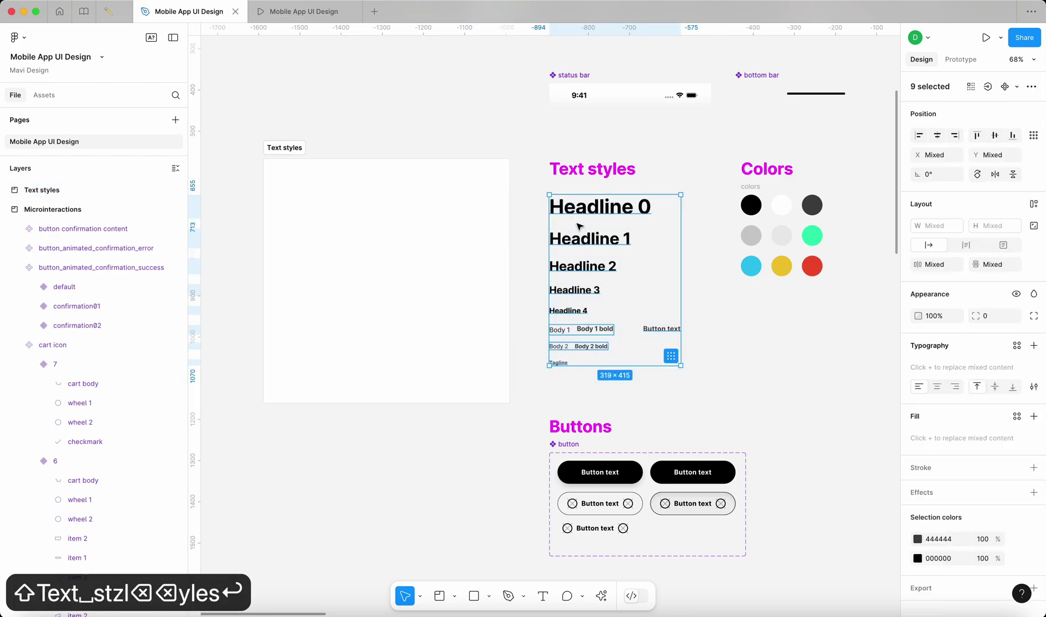
left_click_drag(592, 244, 308, 210)
key("shift+Right")
key("shift+Down")
key("shift+Right")
key("shift+Down")
key("shift+Right")
key("shift+Down")
key("shift+Right")
key("shift+Down")
key("shift+Right")
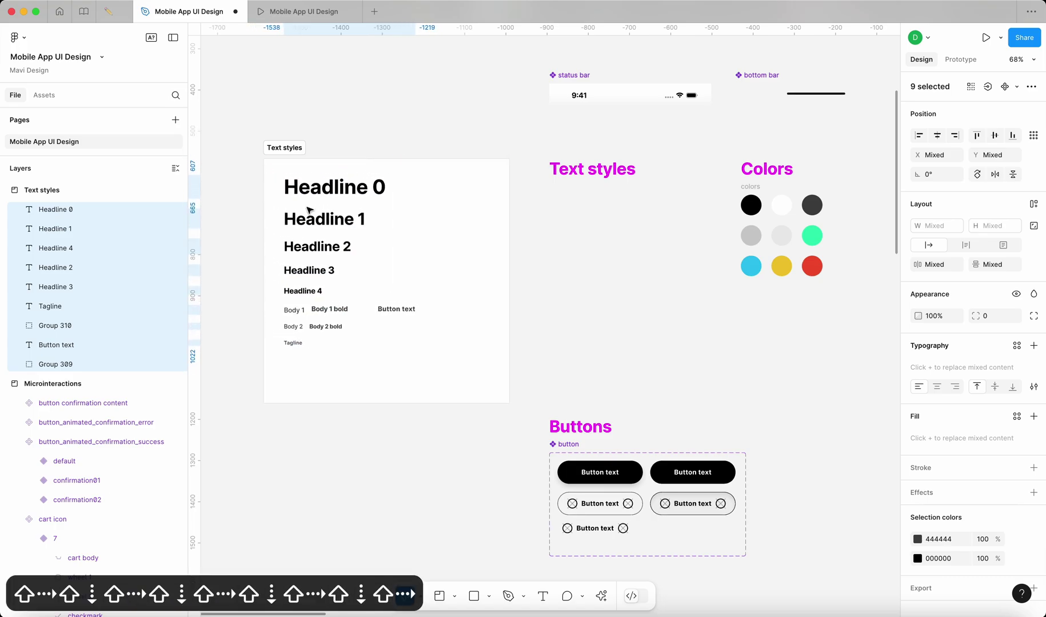
- Inset the text samples 50 px from the section's top and left edges and resize the Text styles section to about 419 × 515
left_click_drag(320, 201, 285, 164)
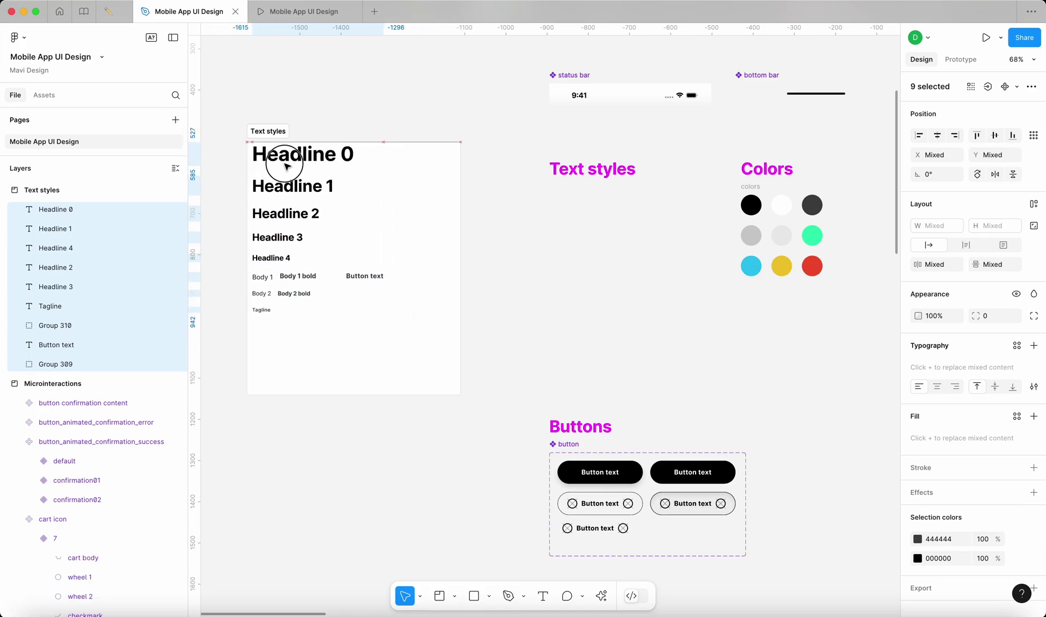
key("shift+Right")
key("shift+Down")
key("shift+Right")
key("shift+Down")
key("shift+Right")
key("shift+Down")
key("shift+Right")
key("shift+Down")
key("shift+Right")
key("shift+Down")
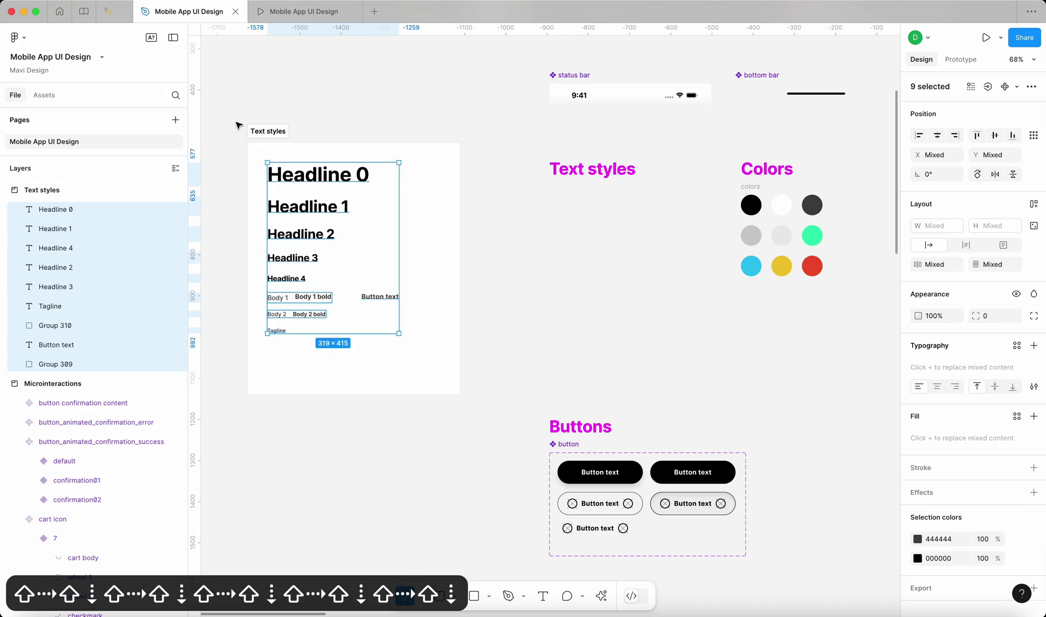
left_click(268, 131)
left_click_drag(459, 398, 419, 354)
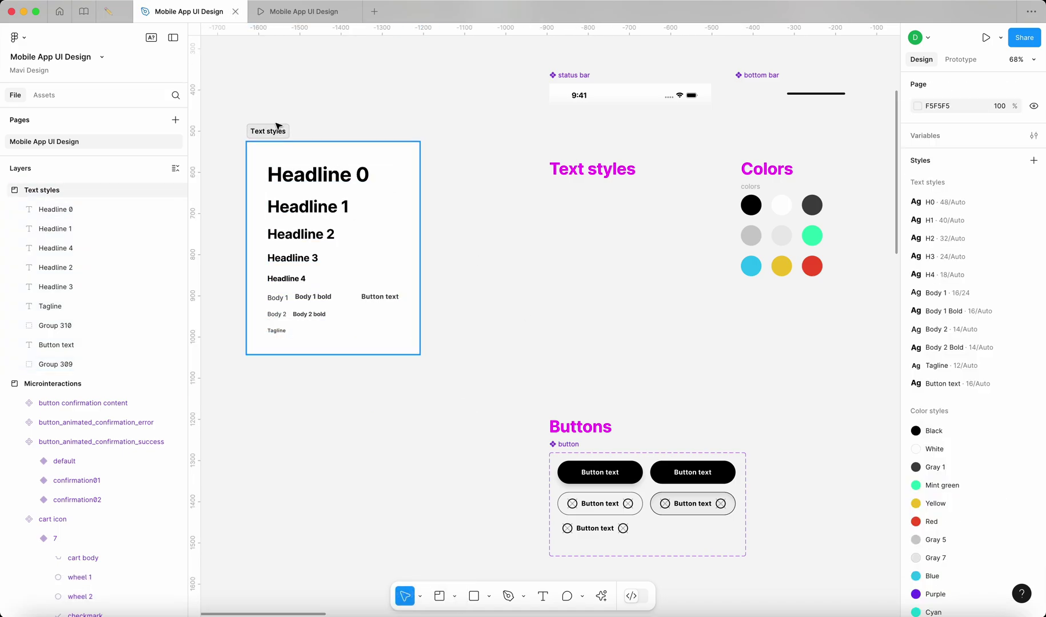
- Move the Text styles section closer to the other components and delete the old magenta Text styles heading
left_click_drag(281, 129, 494, 161)
left_click(622, 177)
key("BackSpace")
- Turn a copy of the Text styles section, placed to its right, into an empty section named Colors
double_click(492, 159)
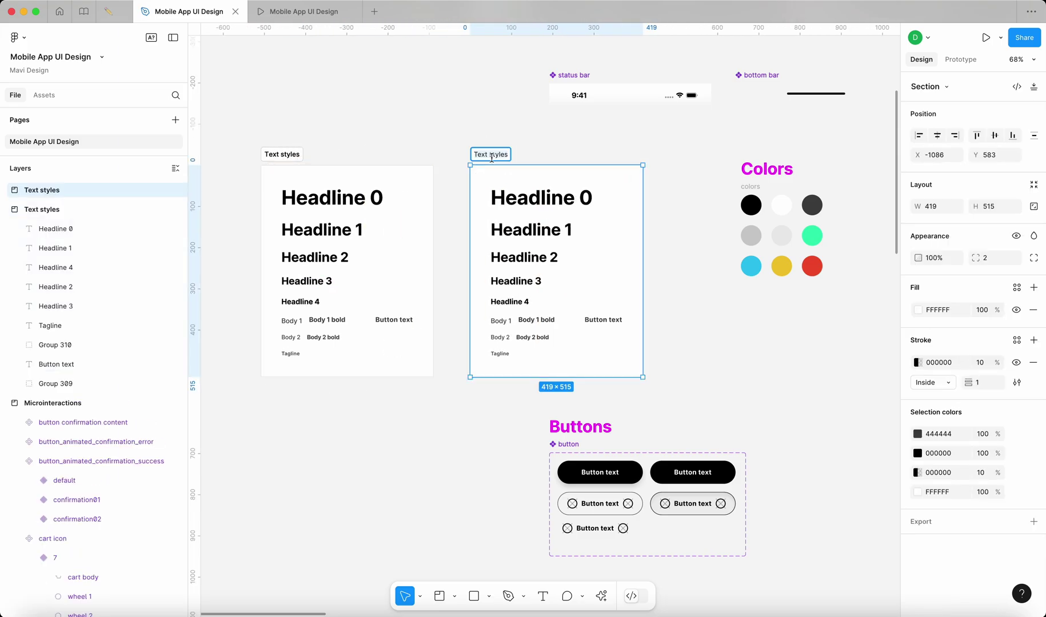
key("Return")
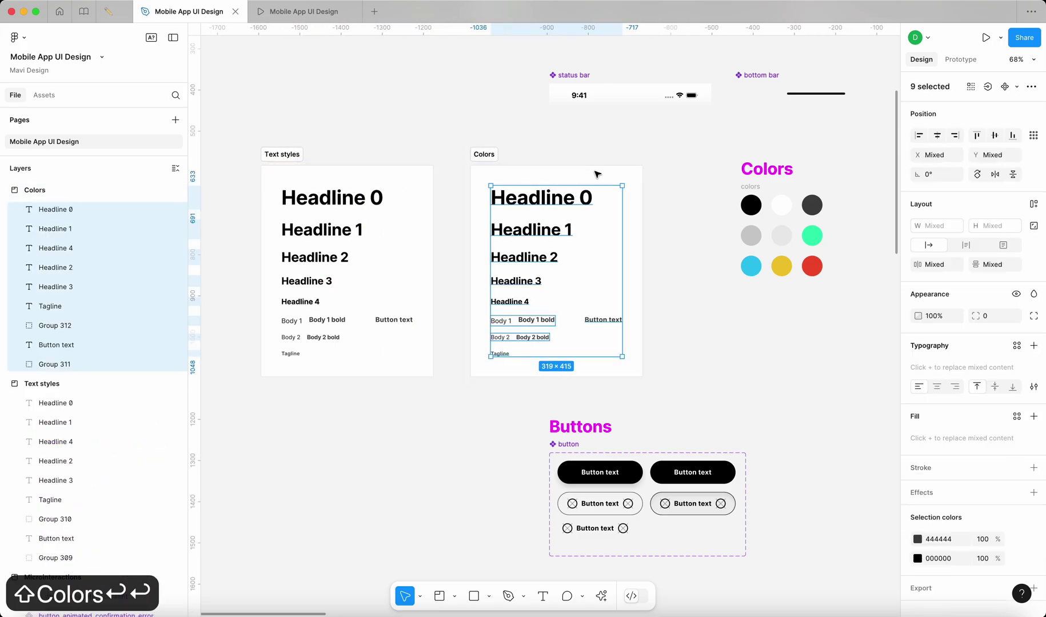
key("BackSpace")
- Move the color swatches into the Colors section, 50 px from its top and left edges, and delete the old magenta Colors heading
left_click_drag(760, 193, 513, 174)
key("alt+a")
key("alt+w")
key("shift+Right")
key("shift+Down")
key("shift+Right")
key("shift+Down")
key("shift+Right")
key("shift+Down")
key("shift+Right")
key("shift+Down")
key("shift+Right")
key("shift+Down")
left_click(673, 248)
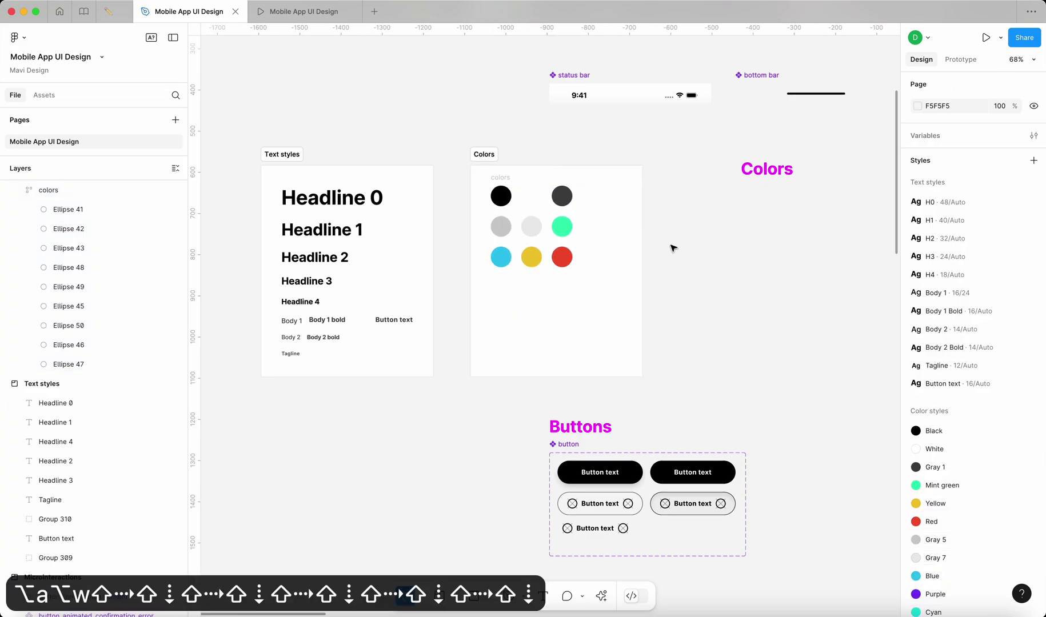
left_click(766, 175)
key("BackSpace")
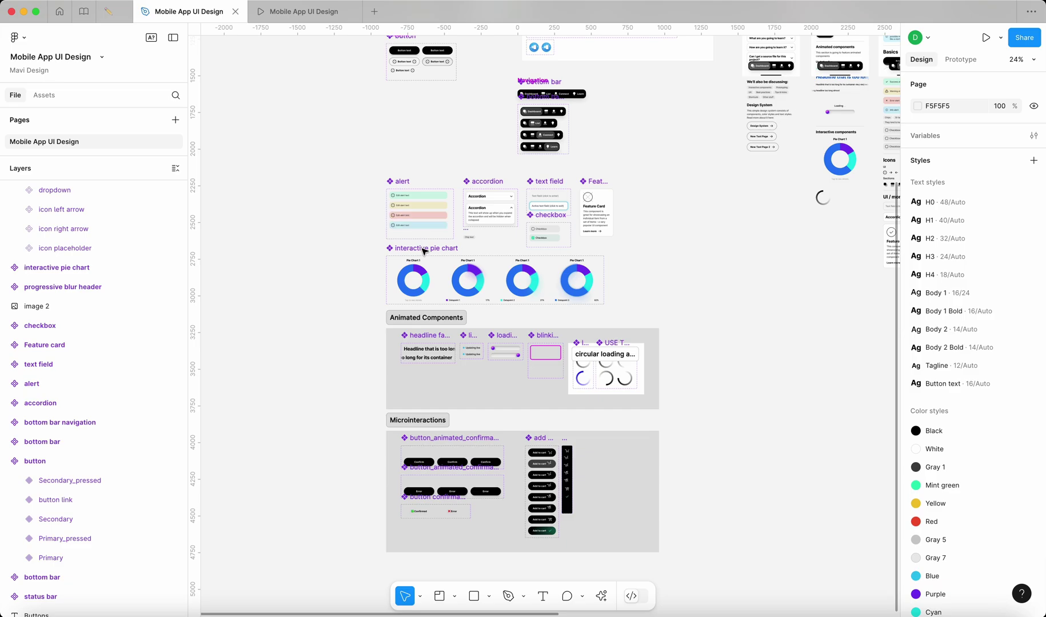
- Rename the Microinteractions section to Buttons
scroll(485, 372, "up", 5)
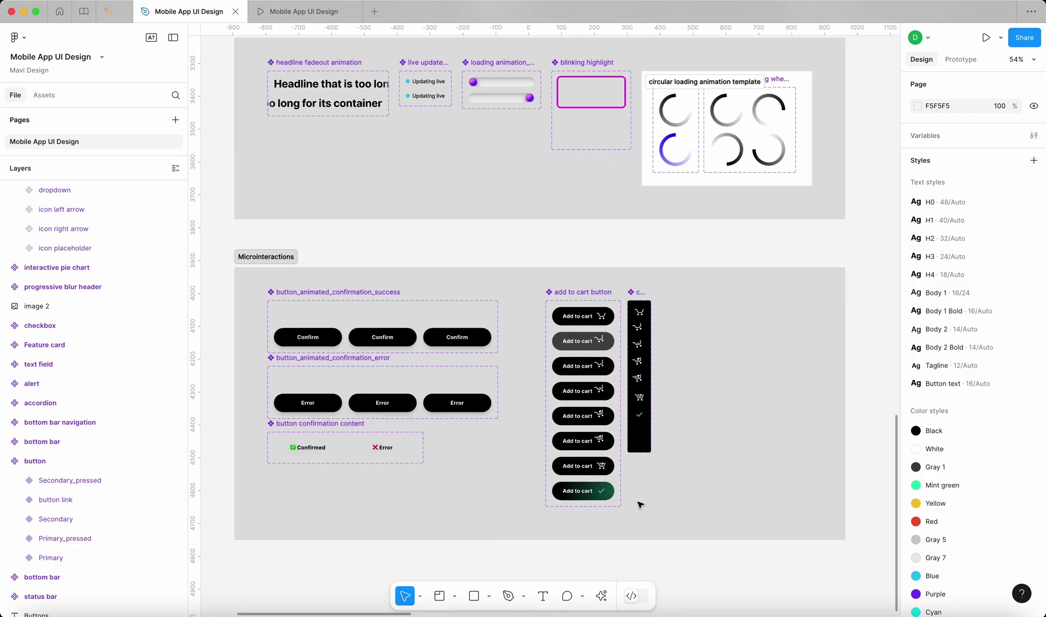
scroll(514, 396, "down", 3)
scroll(486, 286, "up", 5)
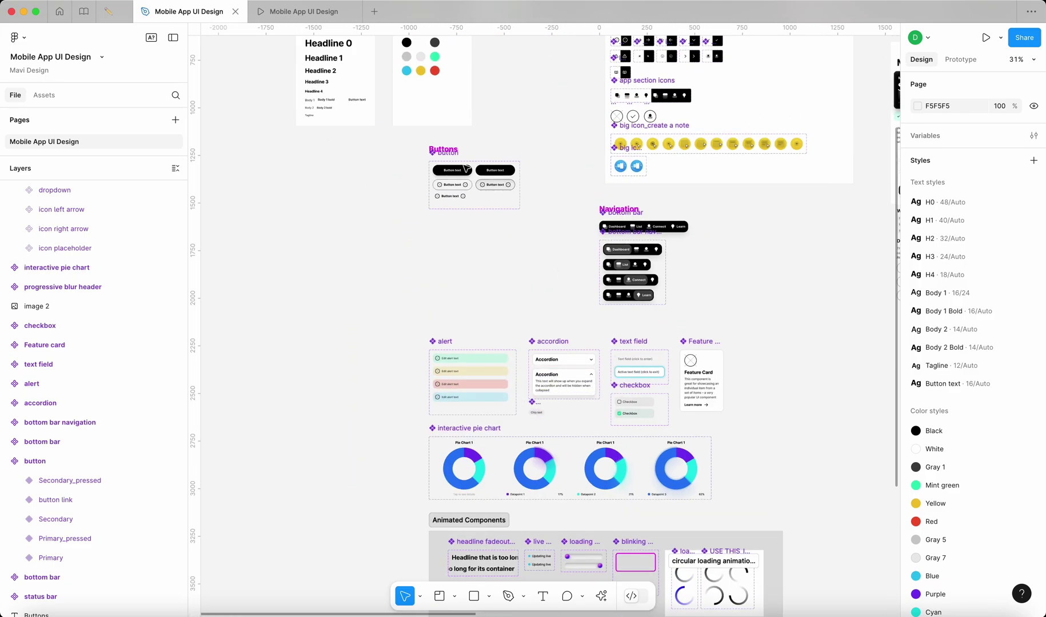
scroll(447, 148, "up", 5)
scroll(682, 262, "down", 3)
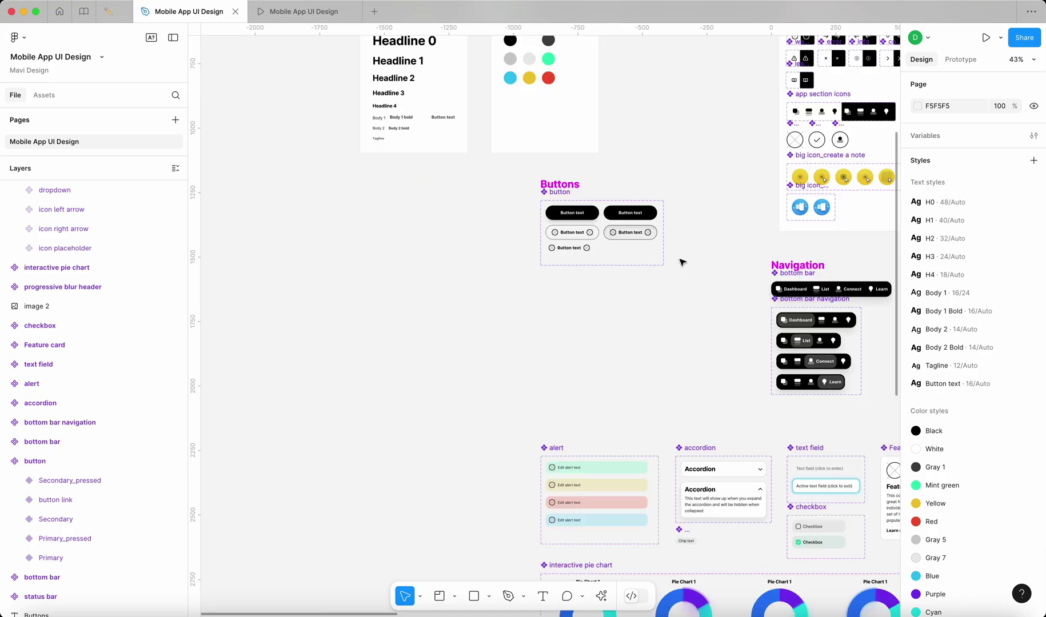
scroll(571, 234, "down", 5)
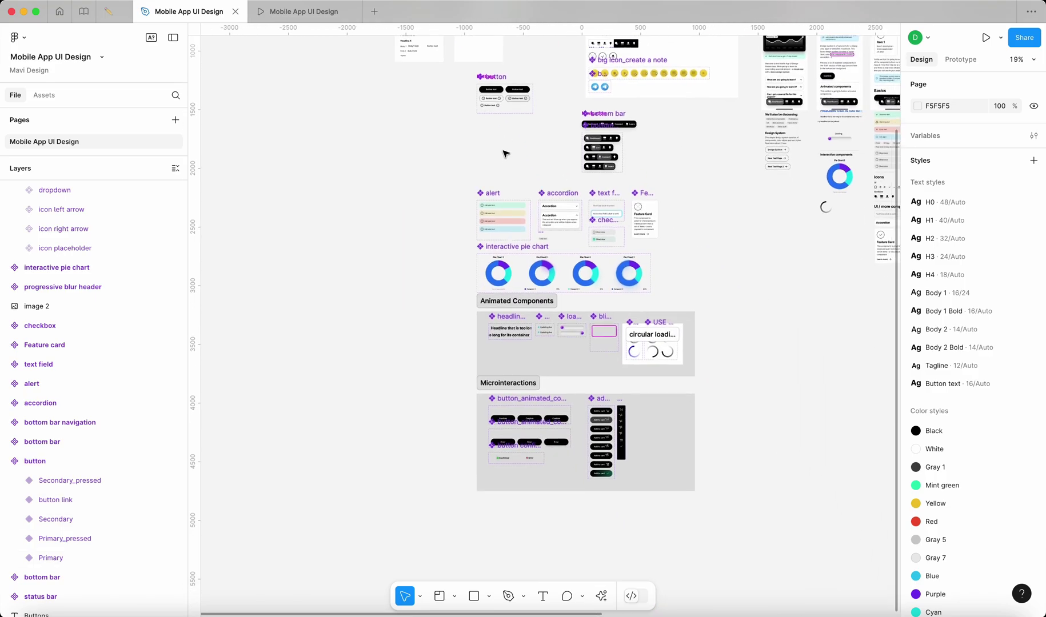
scroll(569, 437, "up", 2)
scroll(595, 433, "up", 2)
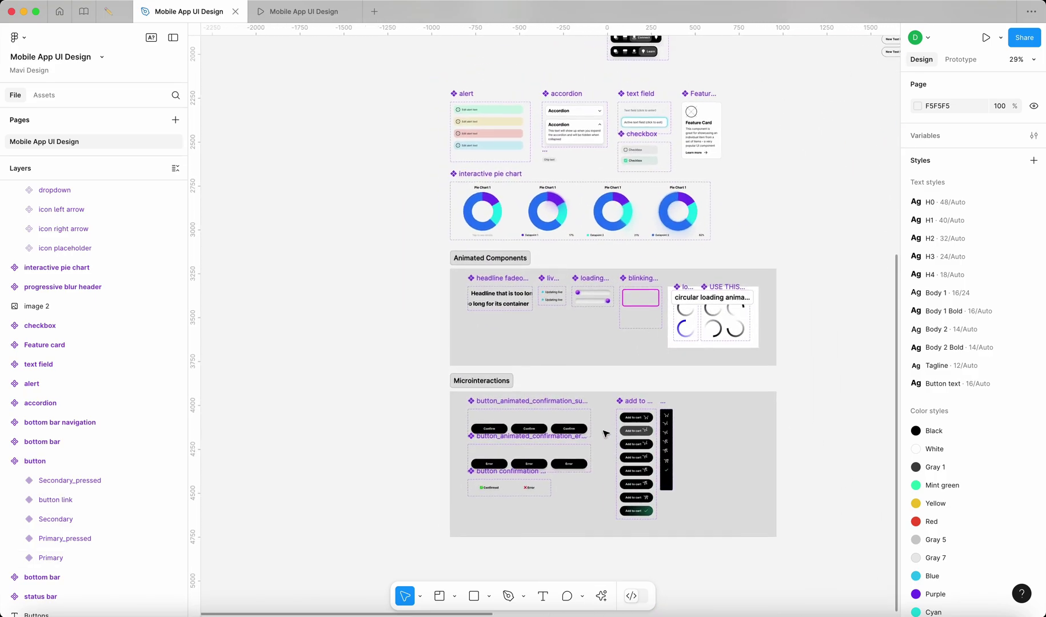
left_click_drag(710, 568, 456, 390)
left_click(792, 533)
left_click(502, 382)
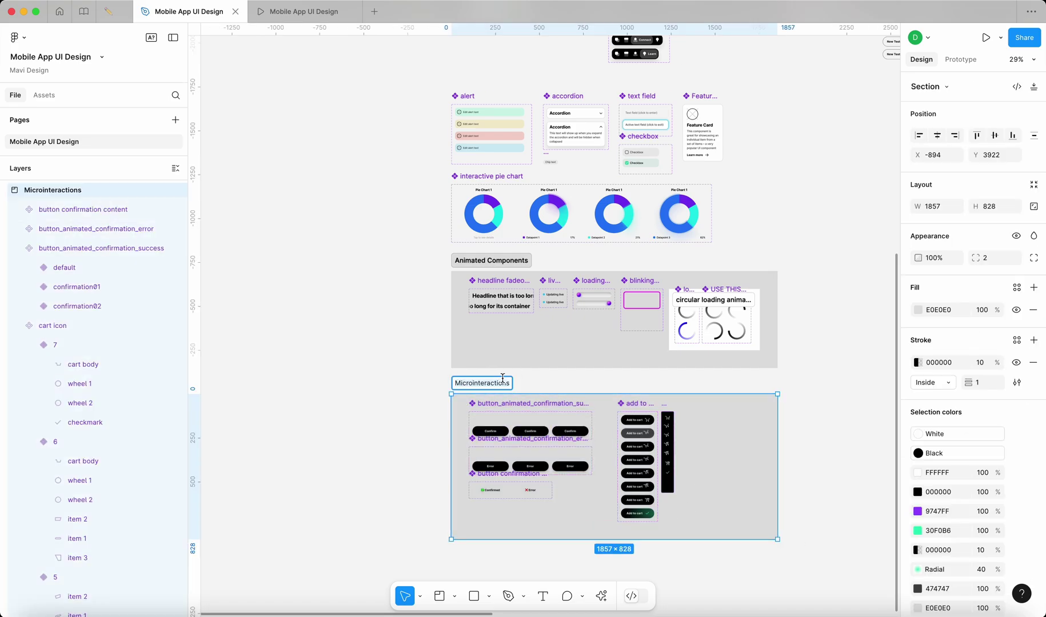
type("Buttons")
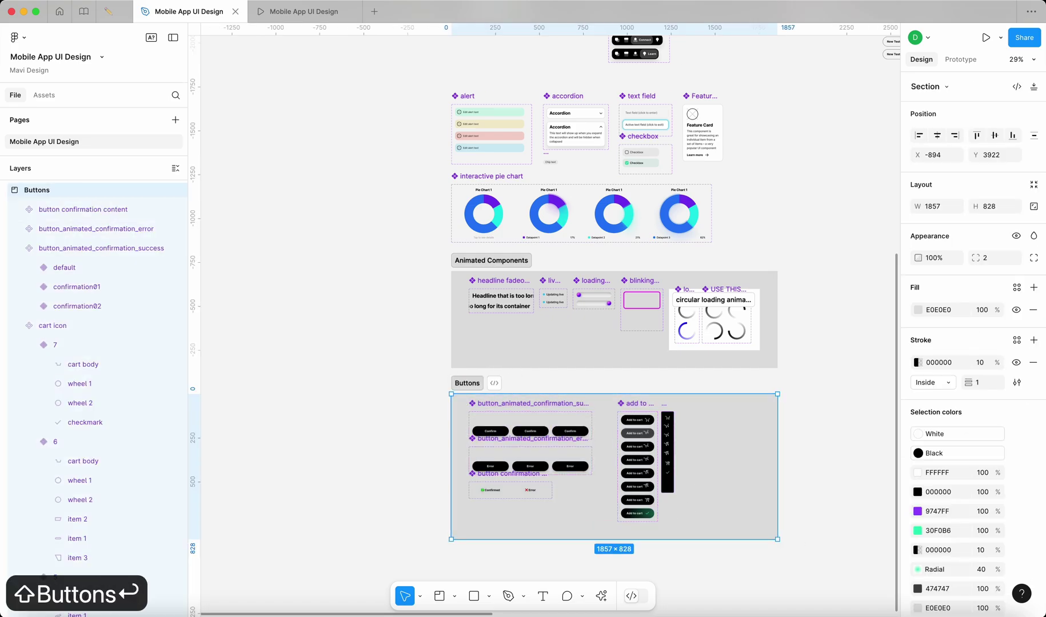
- Examine the confirmation and add to cart button components in the Buttons section
left_click(675, 380)
scroll(566, 418, "up", 2)
scroll(563, 400, "down", 2)
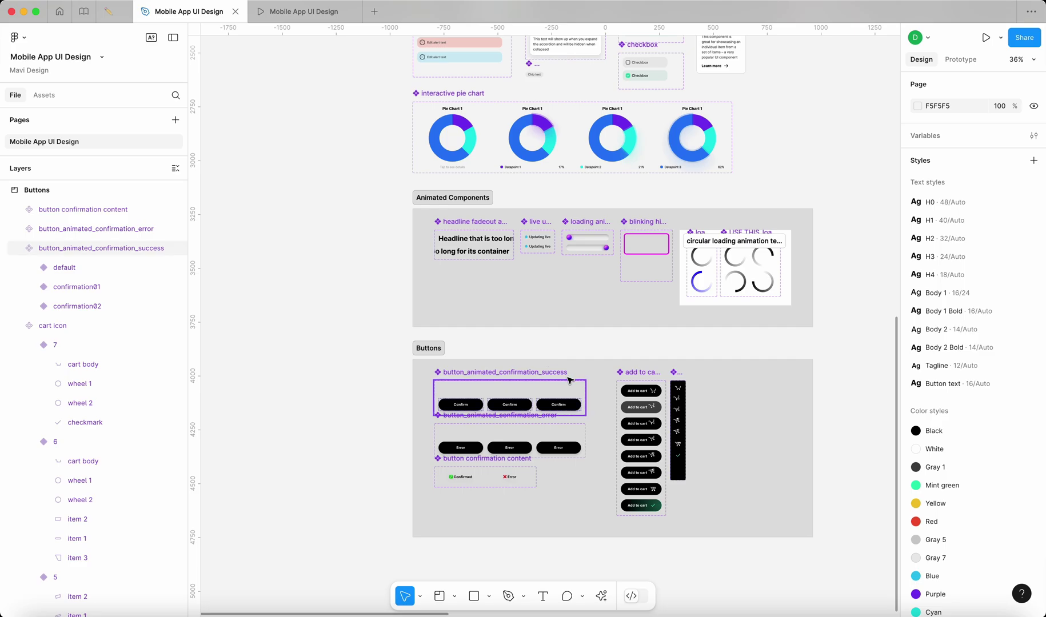
scroll(574, 377, "up", 5)
scroll(576, 371, "down", 6)
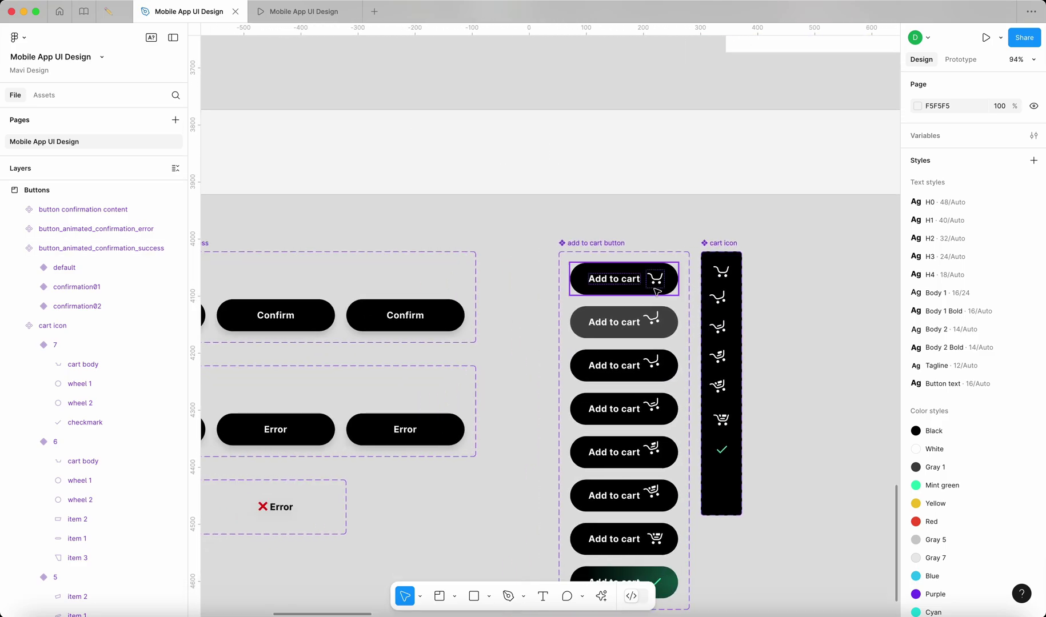
scroll(576, 372, "up", 5)
scroll(600, 366, "down", 5)
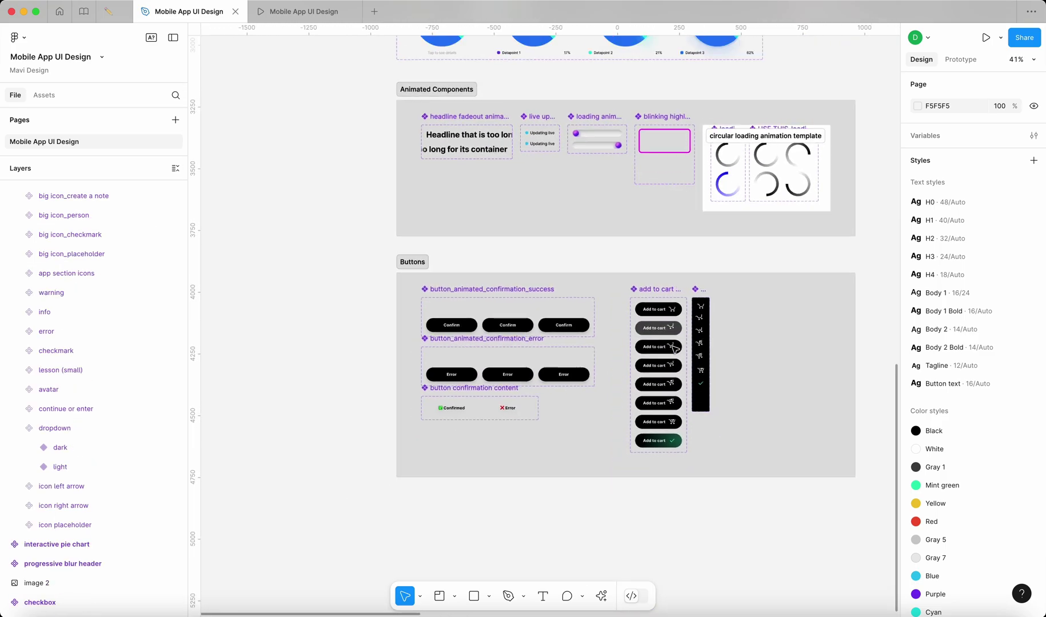
scroll(675, 350, "up", 2)
scroll(675, 350, "down", 5)
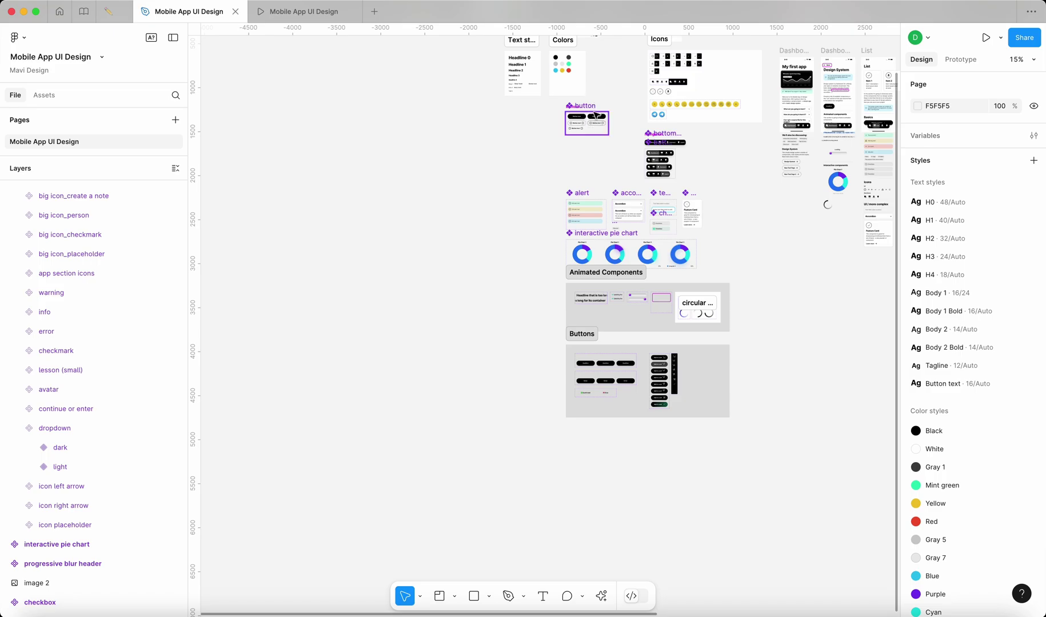
- Move the Buttons section to the empty area below and left of Text styles and set its fill to white, FFFFFF
left_click_drag(582, 334, 401, 129)
scroll(462, 176, "up", 3)
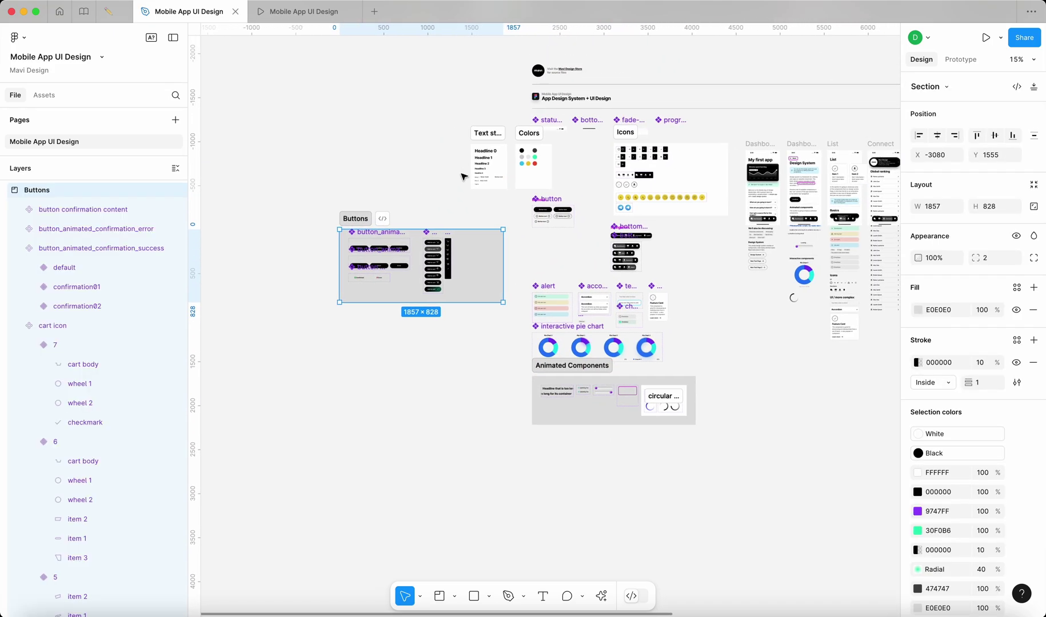
scroll(707, 281, "up", 2)
left_click(918, 310)
left_click_drag(800, 366, 674, 333)
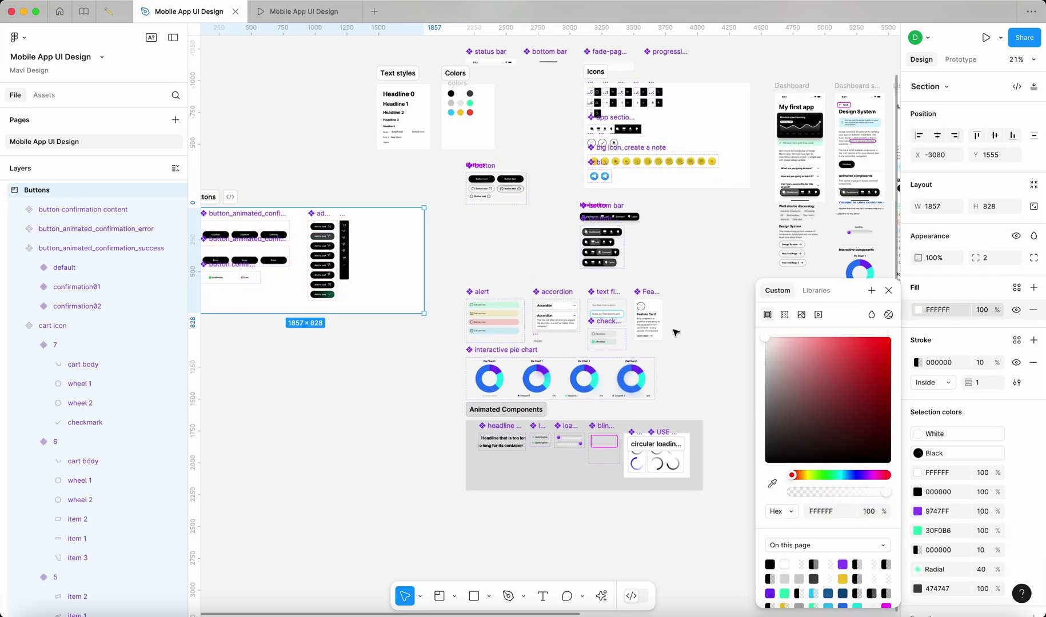
left_click(245, 411)
- Move the main button component set out from under its magenta heading to just above the Buttons section
scroll(304, 330, "left", 3)
scroll(363, 285, "up", 3)
left_click_drag(643, 169, 325, 160)
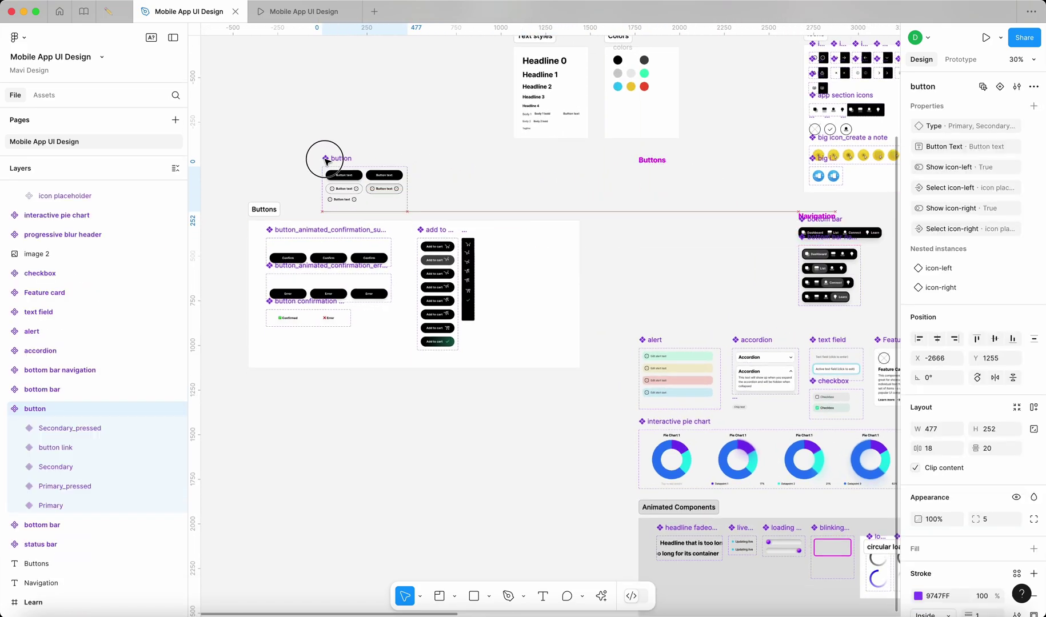
- Shift the add to cart, cart icon and confirmation component sets right to free space at the left of the Buttons section
scroll(390, 223, "up", 5)
left_click_drag(651, 556, 441, 247)
scroll(402, 290, "left", 10)
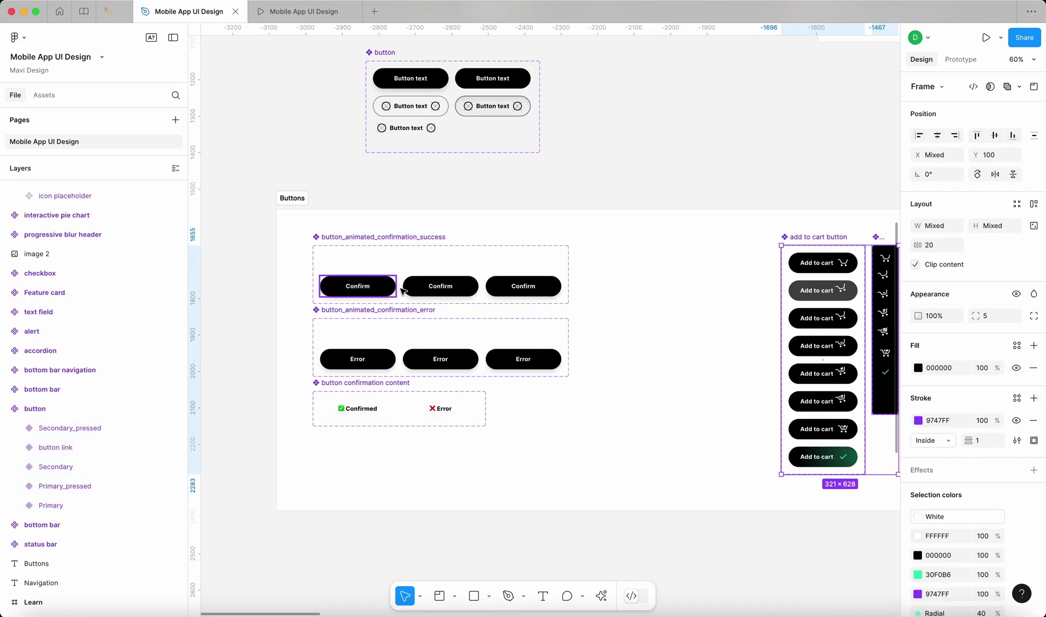
scroll(402, 290, "left", 1)
left_click_drag(678, 573, 331, 207)
- Place the main button component set in the freed space of the Buttons section, top-aligned with the other component sets
left_click(413, 230)
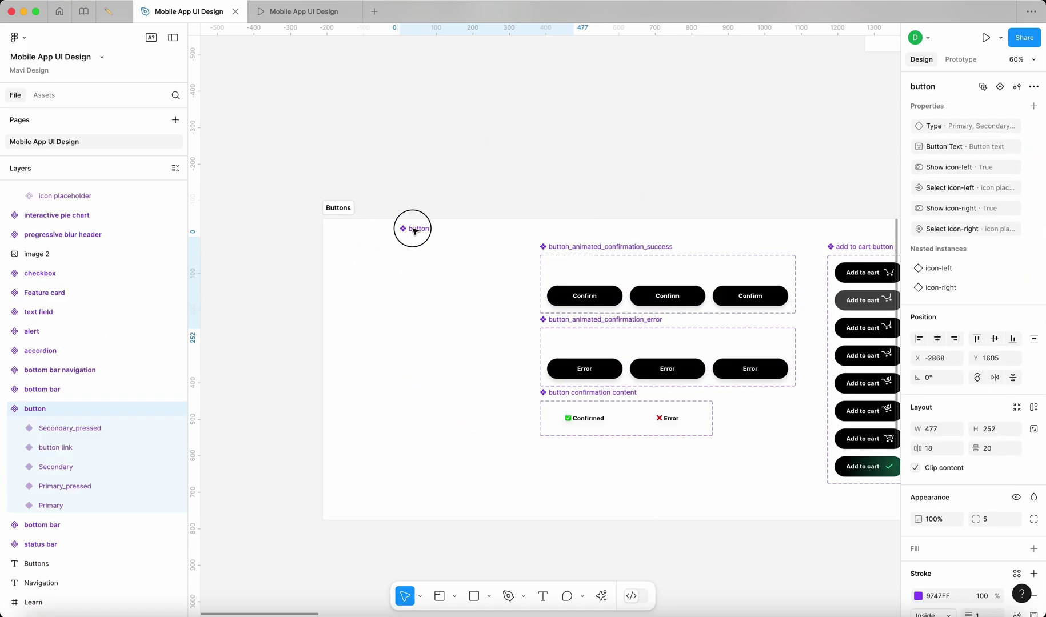
left_click_drag(415, 231, 367, 247)
left_click(336, 209)
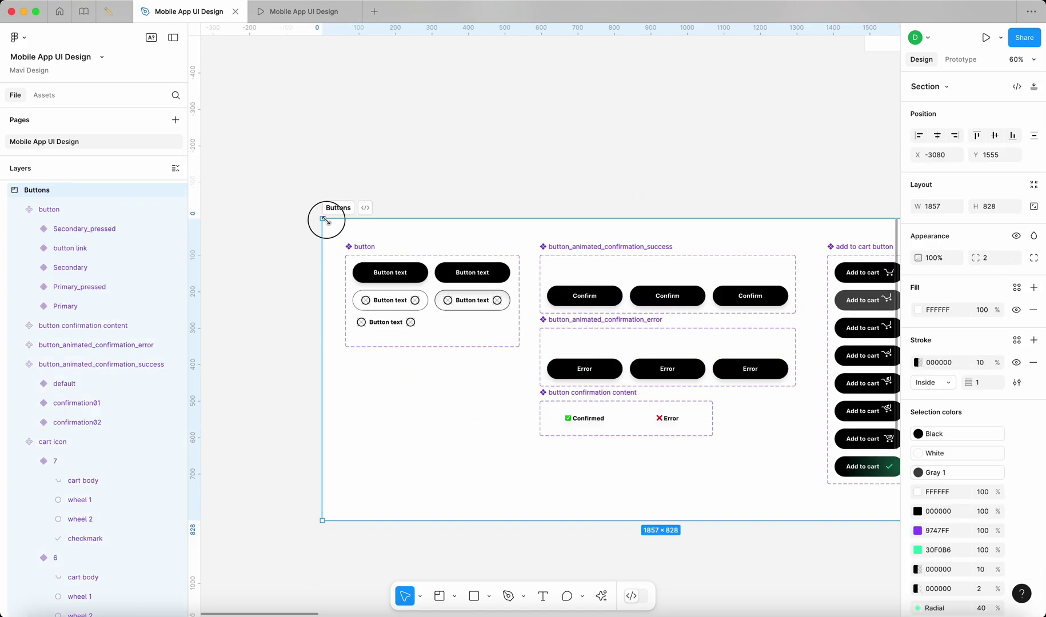
- Nudge the success, error and confirmation content component sets in the Buttons section left to X 627
left_click(508, 180)
scroll(481, 243, "right", 5)
scroll(481, 243, "down", 1)
left_click(451, 221)
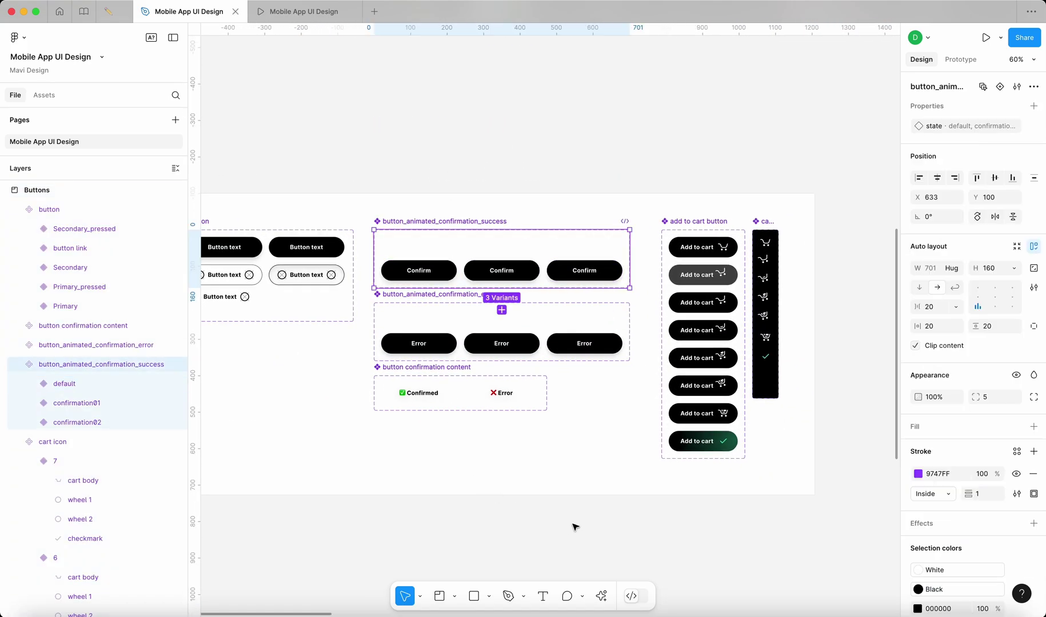
left_click_drag(625, 550, 364, 201)
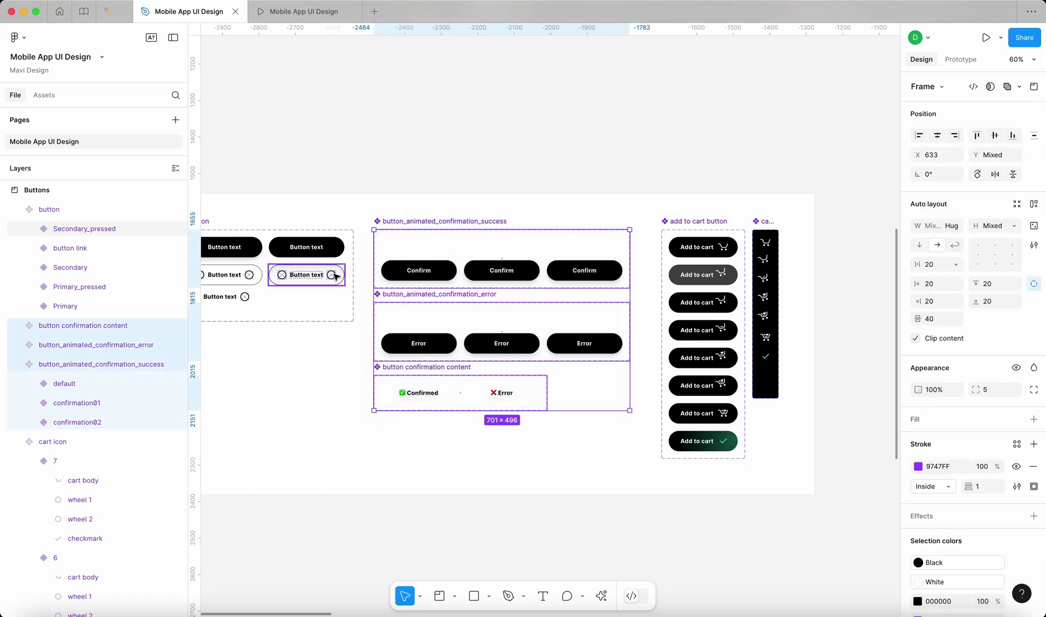
key("Left")
key("Left")
key("Left")
key("Left")
key("Left")
key("Left")
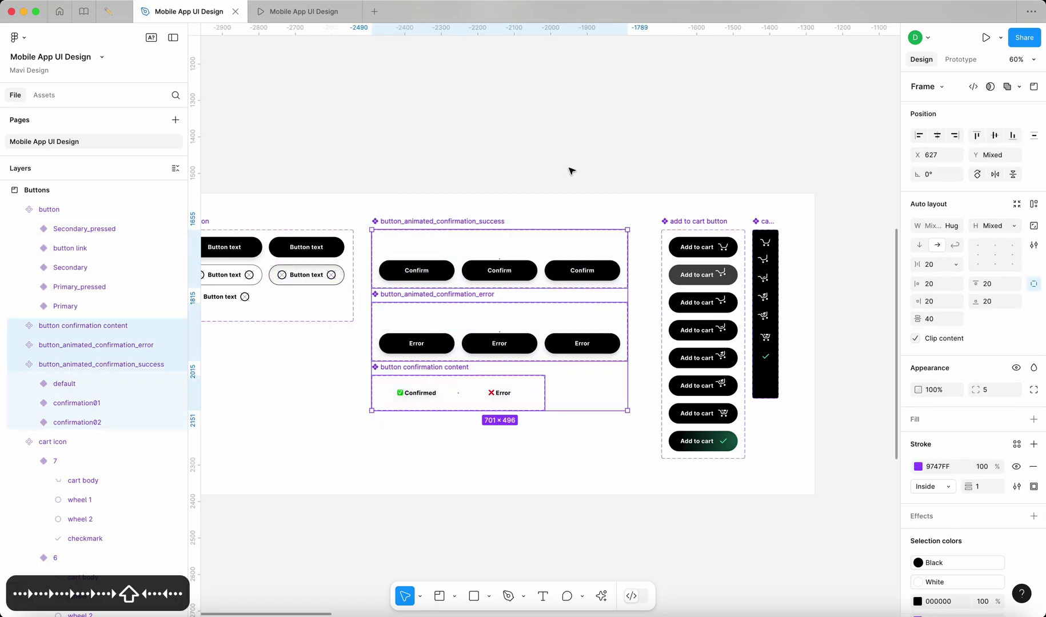
- Shift the add to cart button and cart icon sets slightly left and resize the Buttons section to 1799 × 828
left_click(719, 113)
left_click_drag(832, 571, 655, 207)
left_click_drag(695, 260, 680, 260)
left_click(714, 166)
scroll(589, 178, "down", 3)
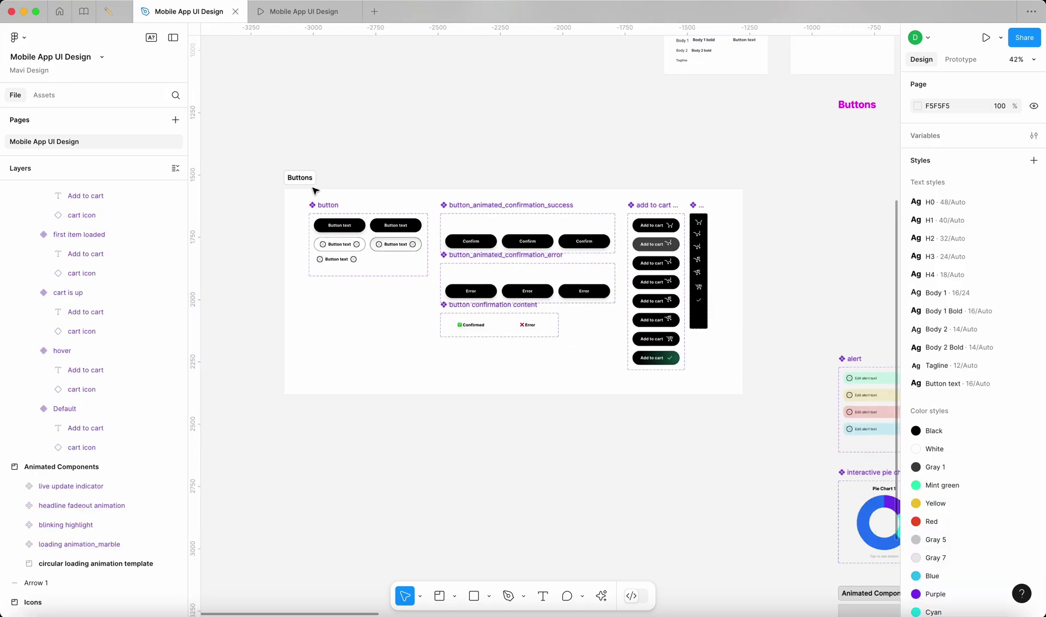
left_click(314, 190)
left_click_drag(742, 394, 737, 402)
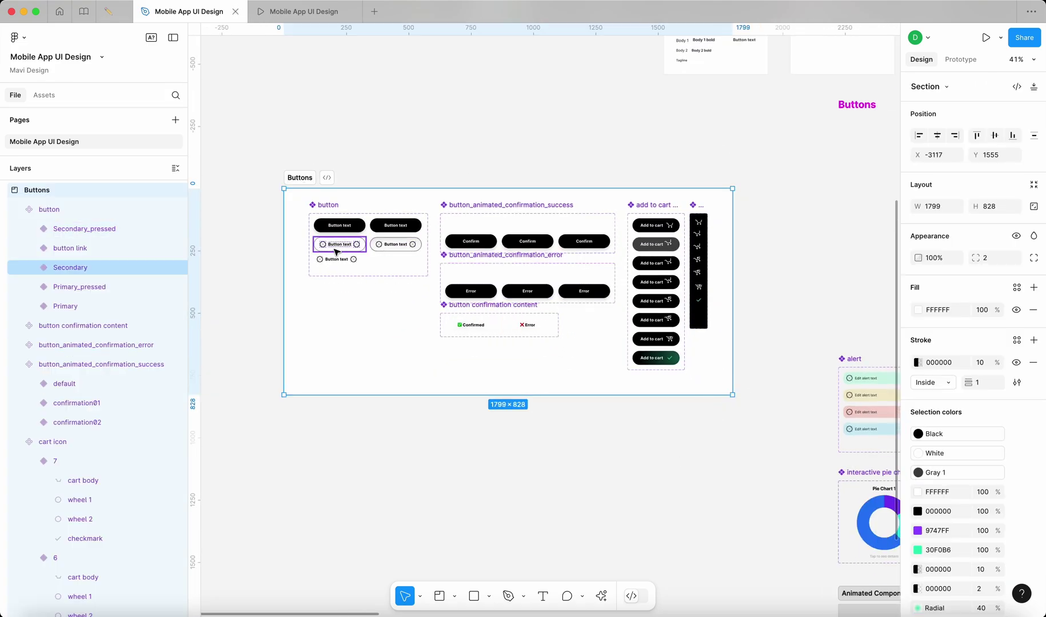
key("alt")
- Delete the leftover magenta Buttons heading below the Colors section
left_click(795, 338)
left_click_drag(795, 338, 588, 359)
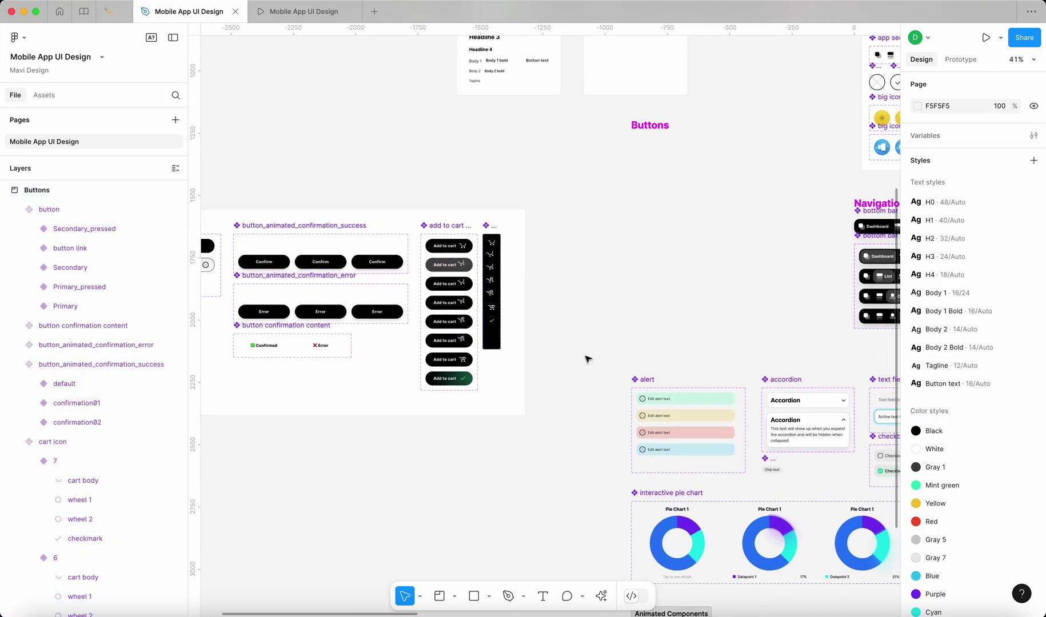
scroll(587, 359, "down", 5)
scroll(666, 463, "down", 3)
scroll(666, 463, "right", 3)
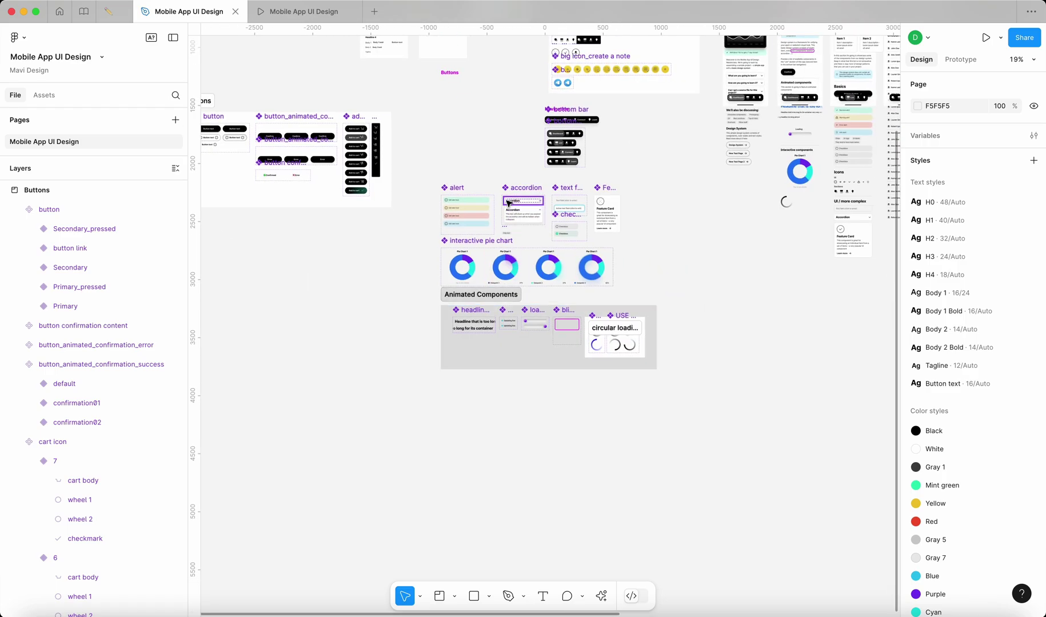
scroll(508, 172, "up", 3)
left_click(494, 125)
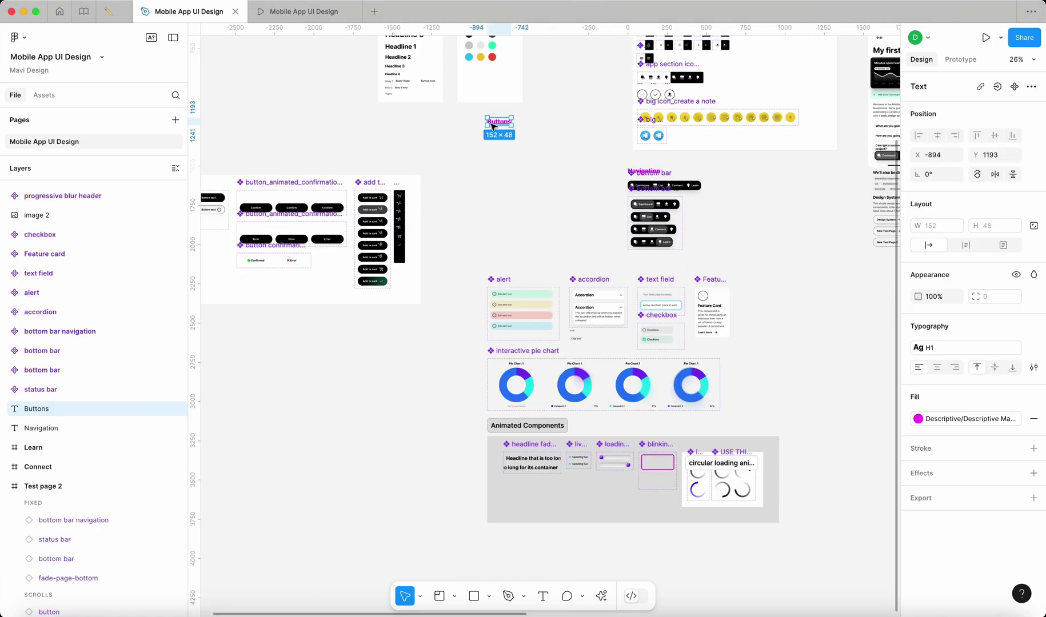
key("Escape")
- Move the Buttons section up and to the right, closer beneath the Text styles and Colors sections
scroll(331, 140, "left", 5)
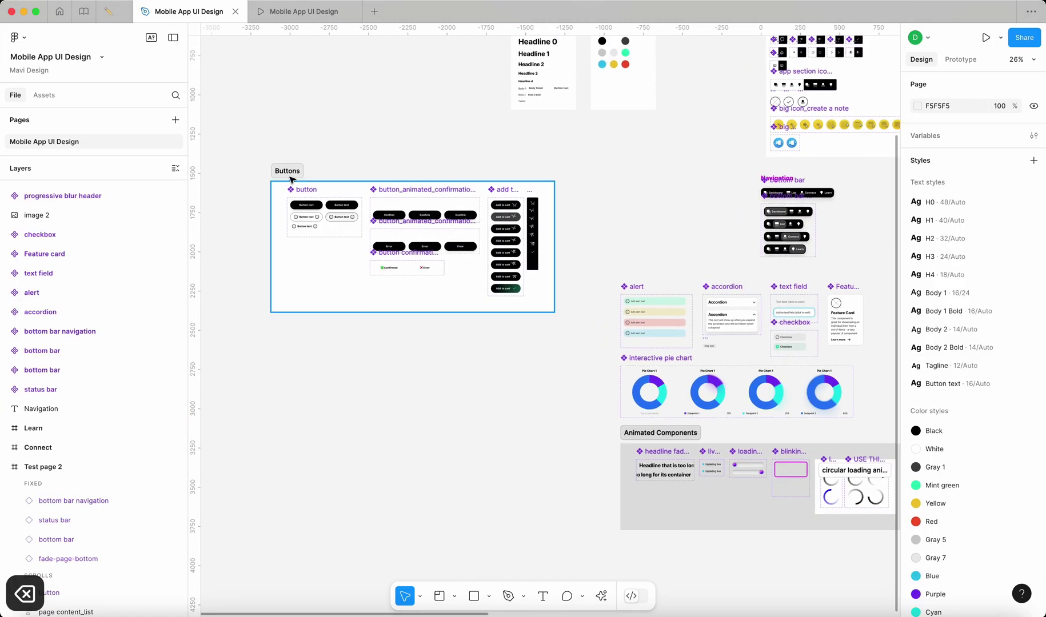
left_click_drag(291, 169, 416, 128)
key("Escape")
- Draw a section about 414 × 339 in the empty area right of the Feature card component and name it Text fields
scroll(490, 229, "down", 2)
scroll(489, 229, "right", 4)
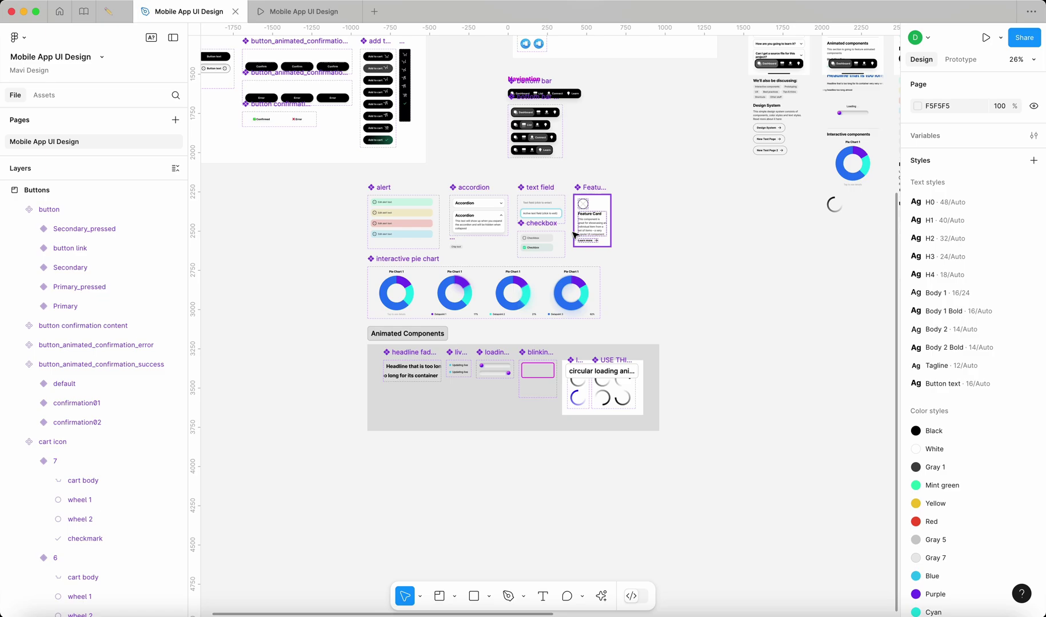
scroll(561, 206, "up", 8)
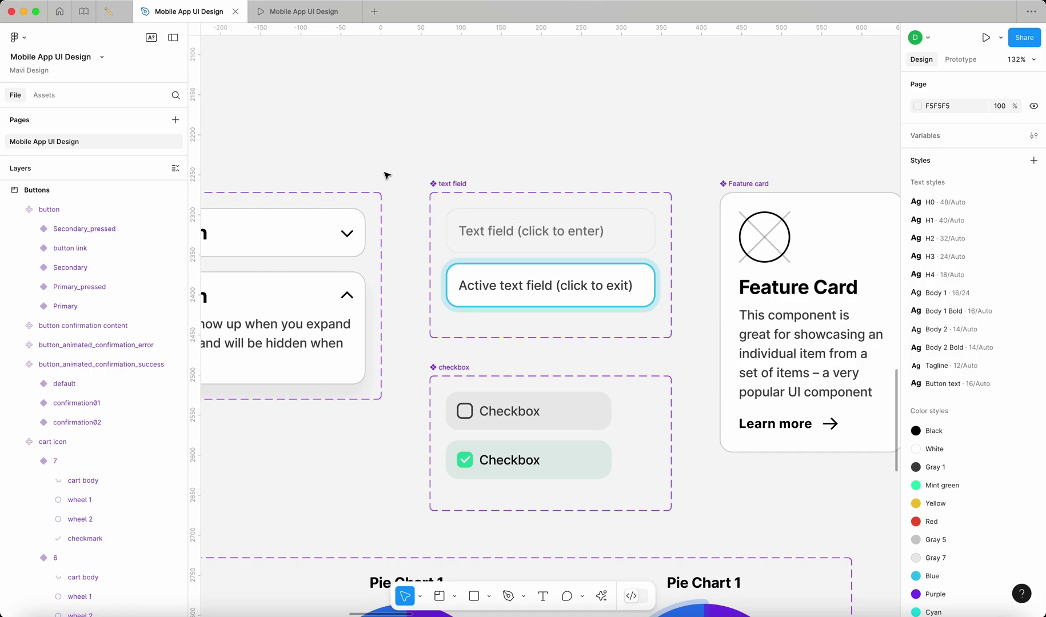
left_click(454, 189)
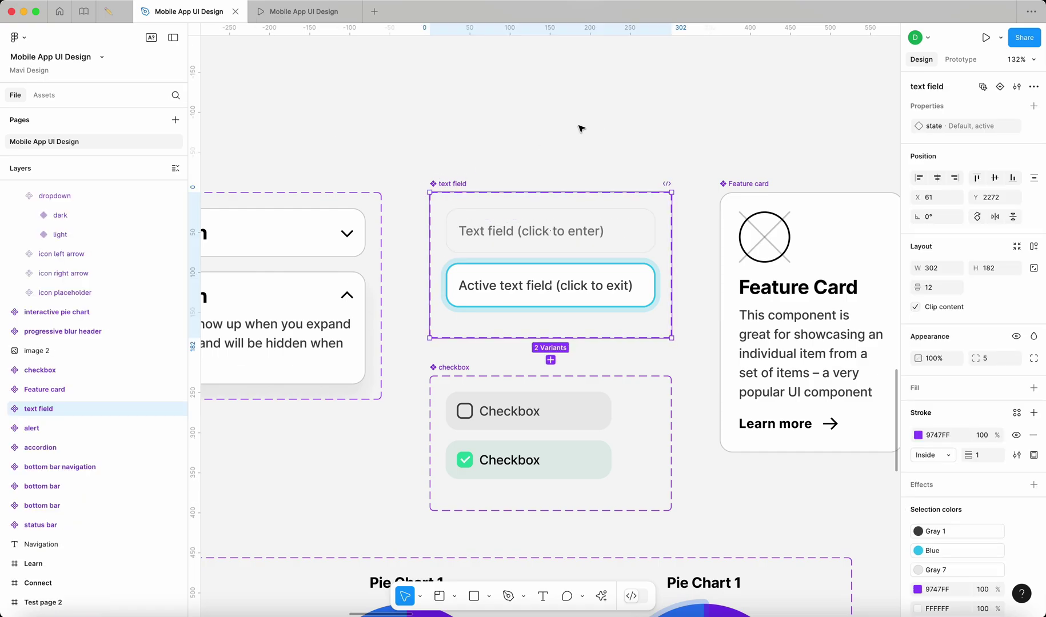
left_click(579, 129)
scroll(579, 128, "down", 5)
left_click_drag(595, 129, 677, 111)
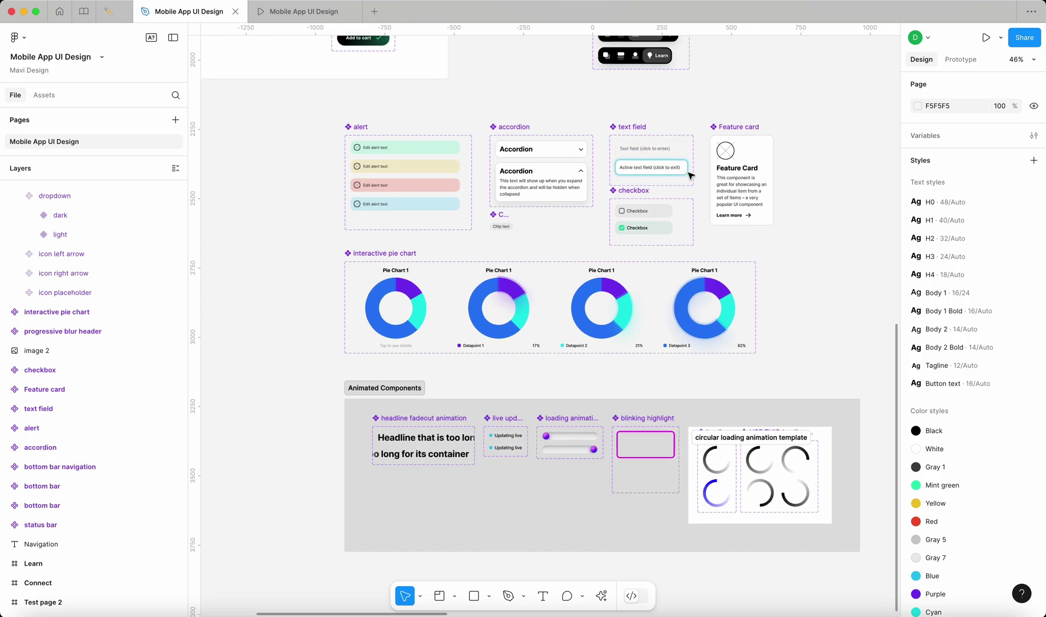
left_click_drag(808, 167, 504, 171)
key("shift+s")
left_click_drag(587, 124, 702, 218)
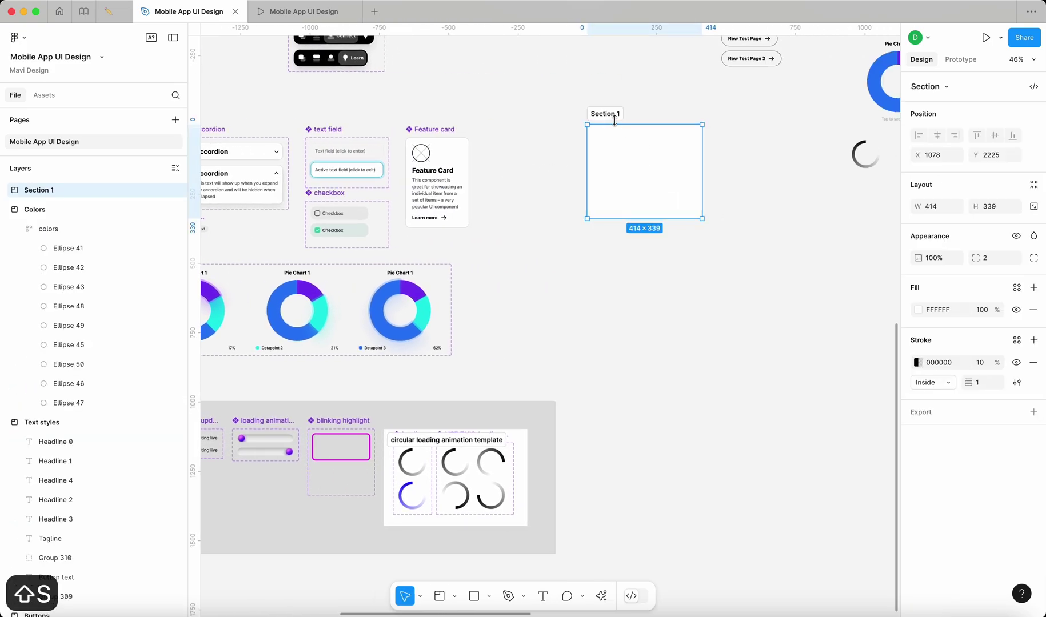
type("Text fields")
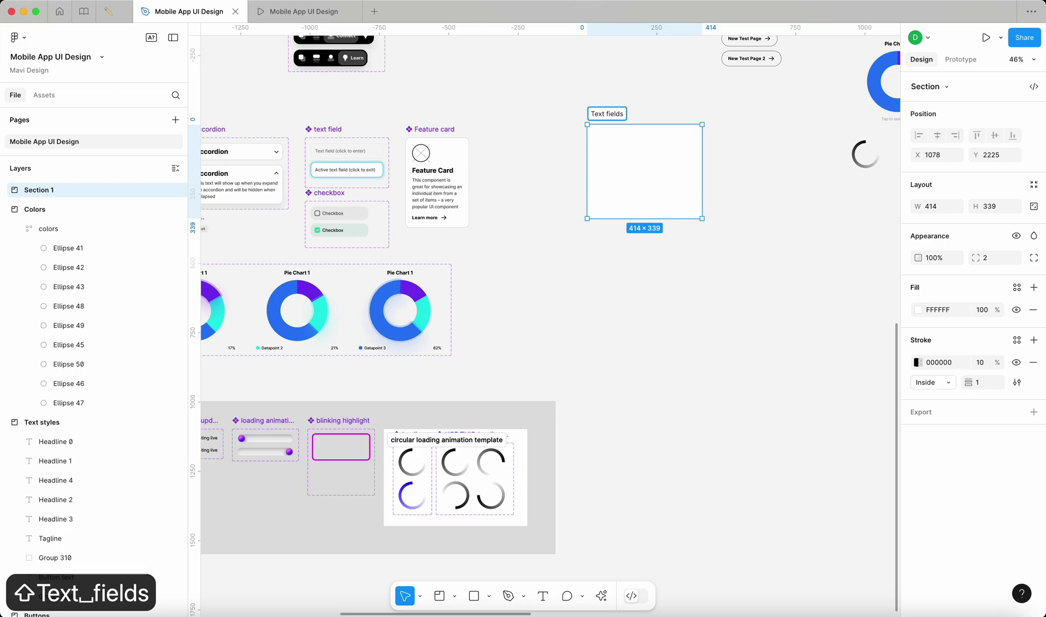
key("Return")
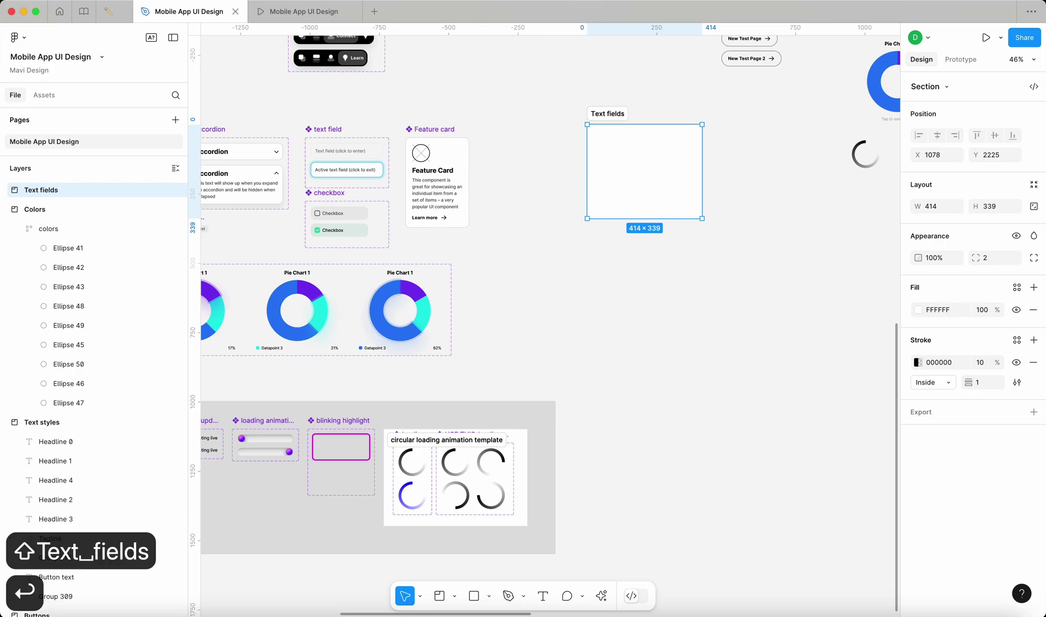
- Place the text field component set in the Text fields section, enlarge the section slightly around it and shift it down and right
left_click_drag(346, 133, 627, 143)
left_click(613, 115)
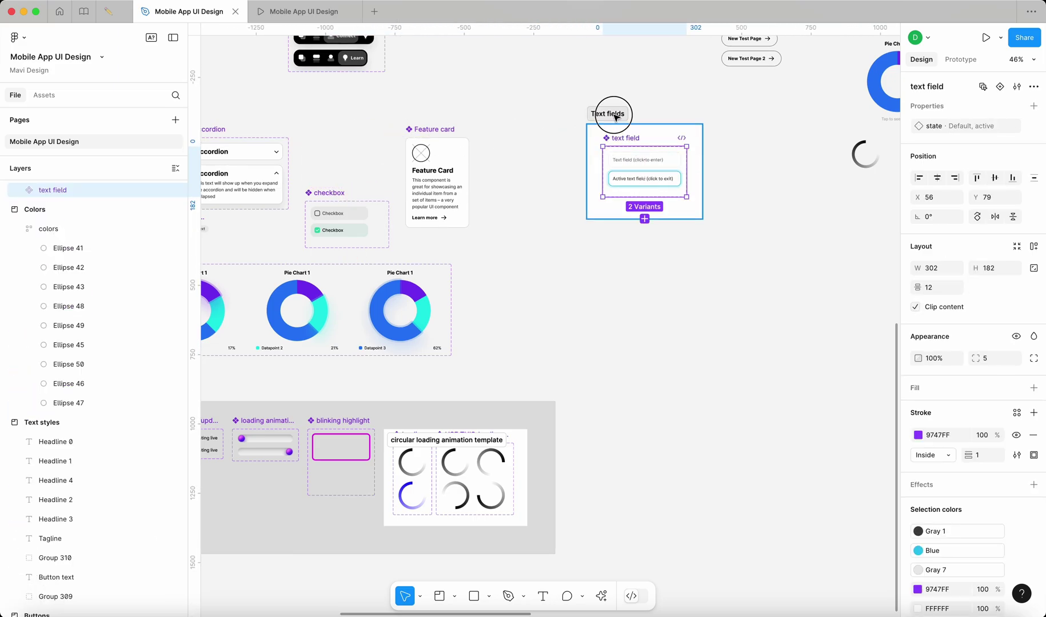
double_click(702, 218)
left_click_drag(595, 111, 645, 175)
left_click(562, 130)
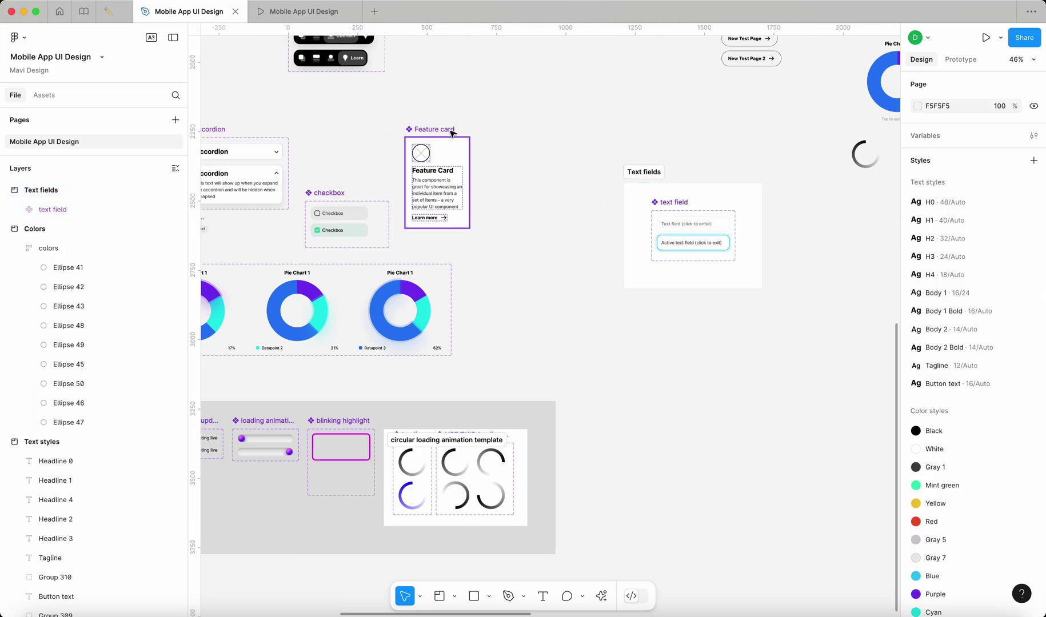
- Move the Feature card component slightly up and right, and enlarge the Text fields section to 1200 × 694
left_click_drag(441, 131, 481, 121)
left_click(673, 379)
scroll(578, 284, "down", 2)
scroll(579, 285, "right", 2)
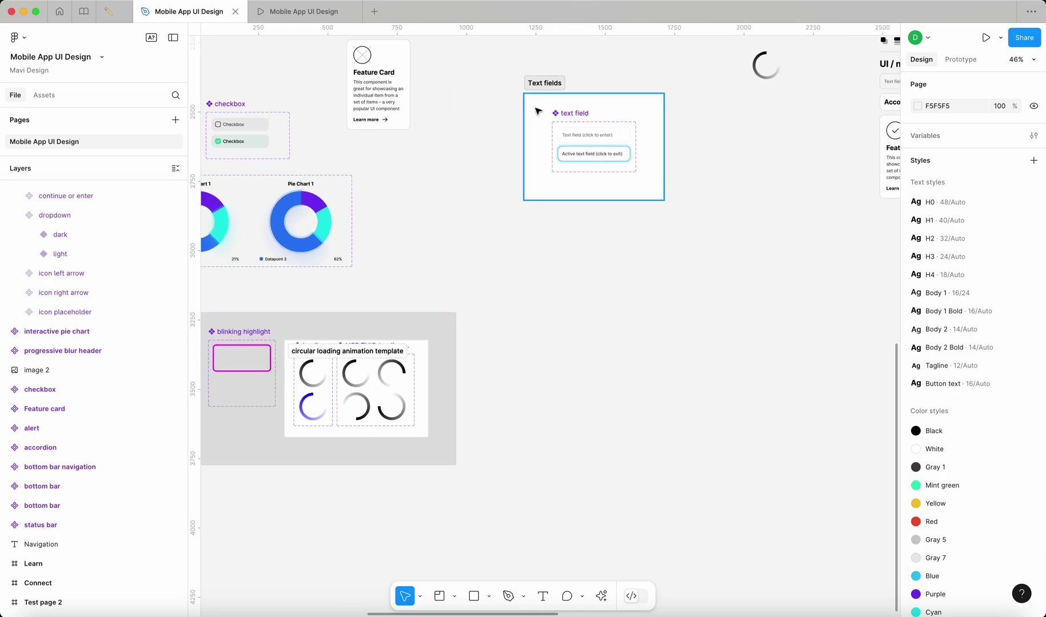
left_click(662, 203)
left_click_drag(665, 199, 858, 287)
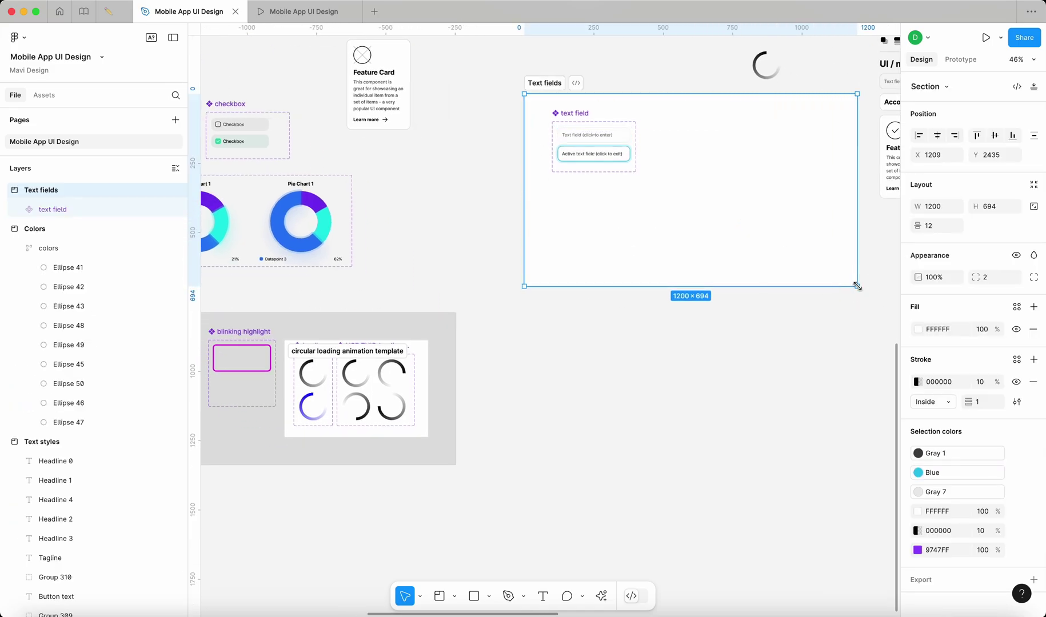
- Shift the Text fields section slightly up and left, and move the Feature card component to the free space below it
left_click_drag(543, 84, 501, 74)
left_click_drag(377, 73, 798, 464)
left_click(714, 399)
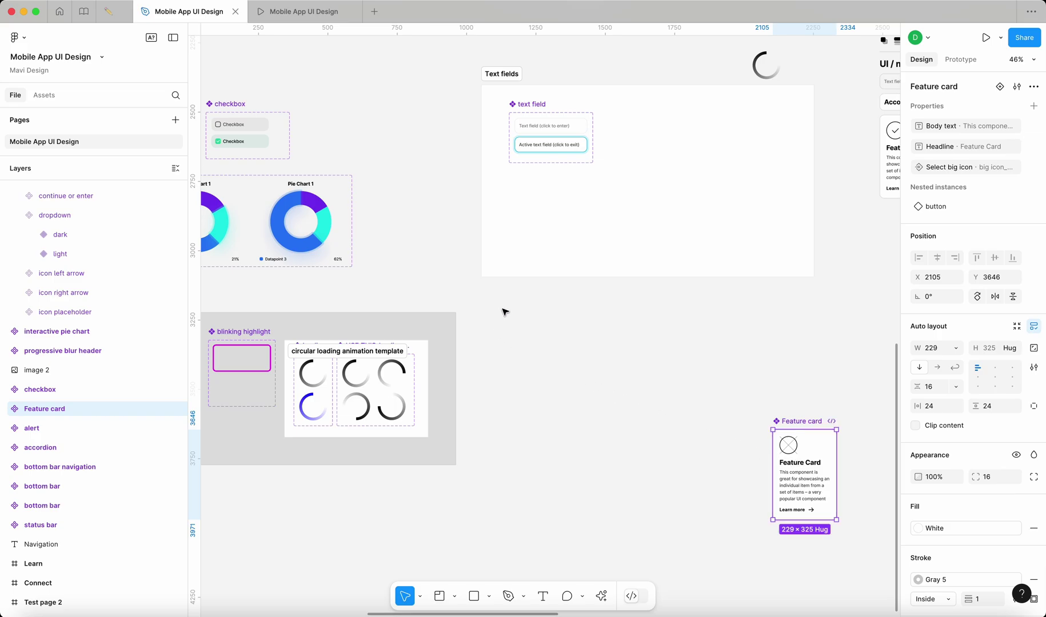
- Create a 1267 × 421 section named Feature cards directly below Text fields and place the Feature card component inside it
key("shift+s")
mouse_move(482, 290)
left_mouse_down()
mouse_move(838, 411)
mouse_move(799, 436)
mouse_move(583, 346)
mouse_move(560, 319)
left_mouse_up()
left_click(500, 281)
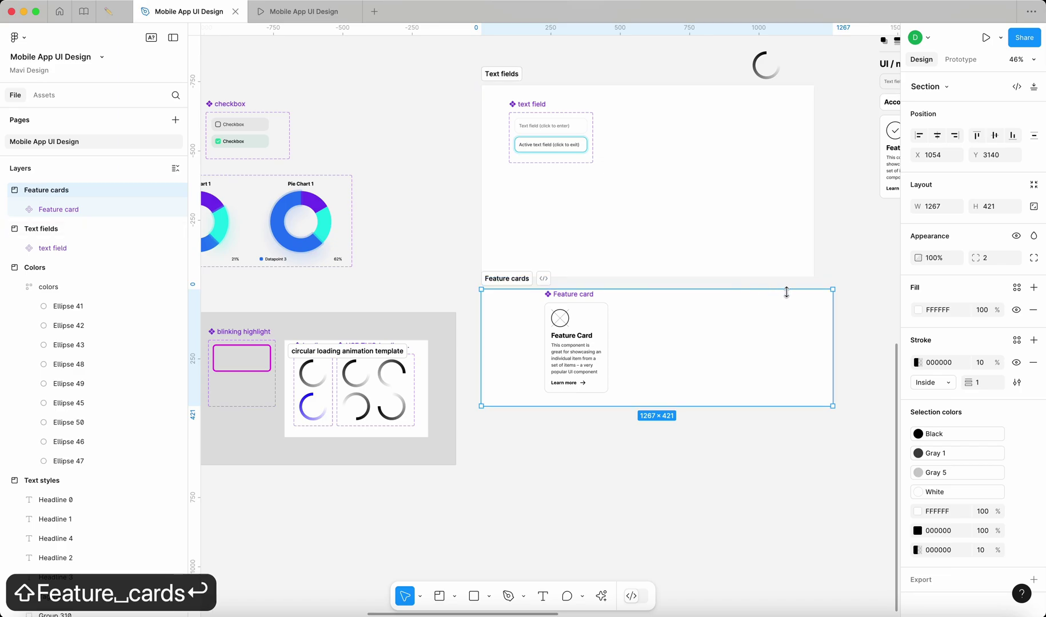
- Resize the Feature cards section to 429 × 525 around its component and move it down, left-aligned with the Text fields section
double_click(834, 291)
left_click(747, 380)
left_click_drag(534, 264, 501, 295)
left_click(532, 327)
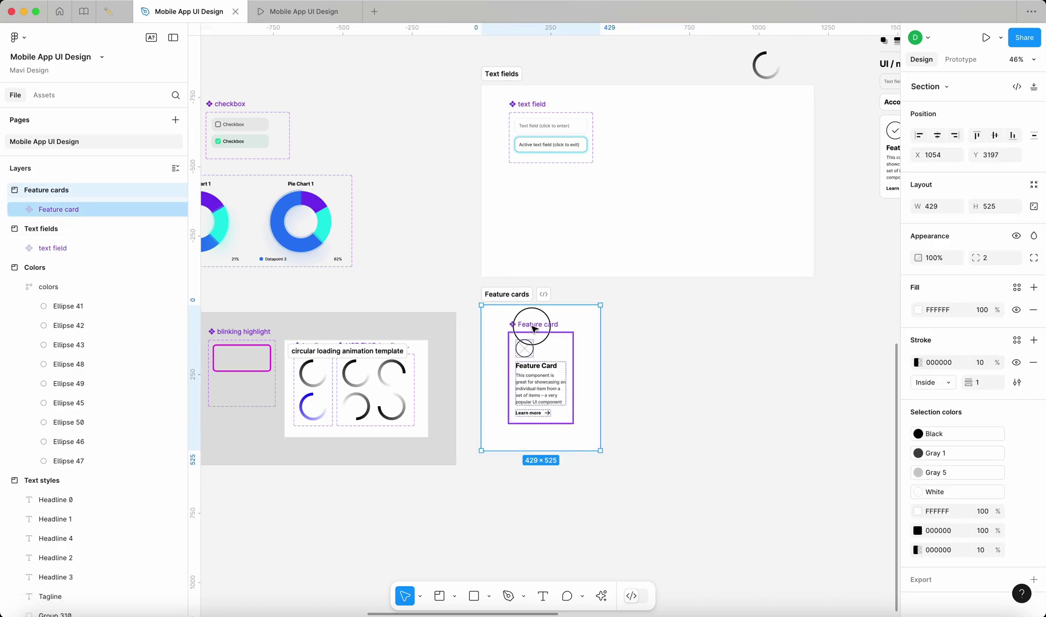
- Enlarge the Feature cards section to match the width and height of the Text fields section above it
left_click(605, 428)
left_click(593, 438)
left_click_drag(601, 450, 814, 496)
left_click(850, 443)
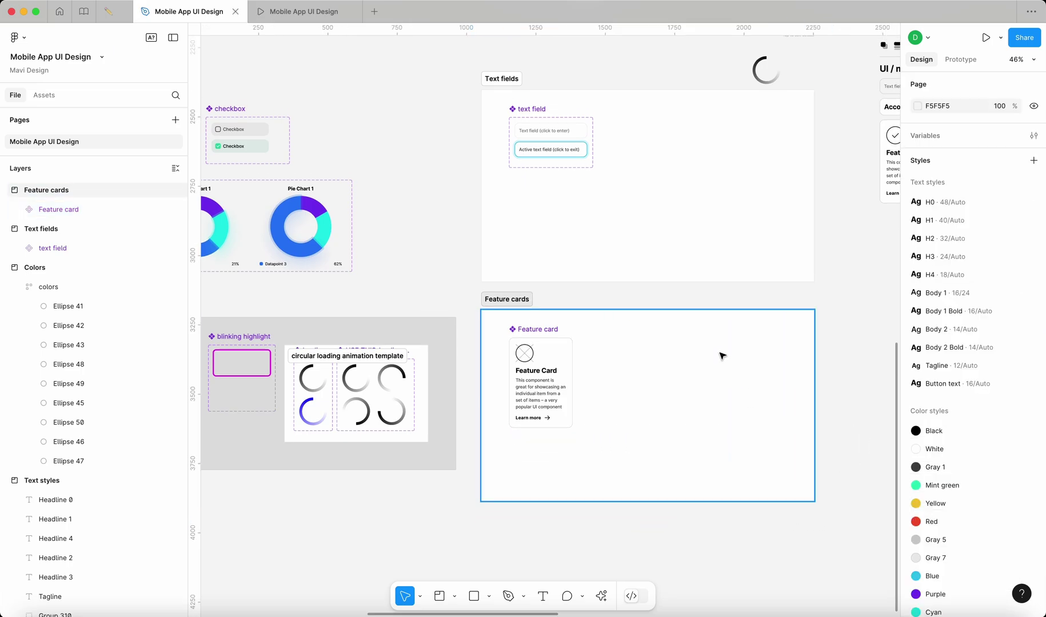
- Try deleting the Navigation heading and drawing a 752 × 648 section around the bottom bar components, and undo both changes
scroll(721, 358, "down", 5)
scroll(576, 396, "up", 2)
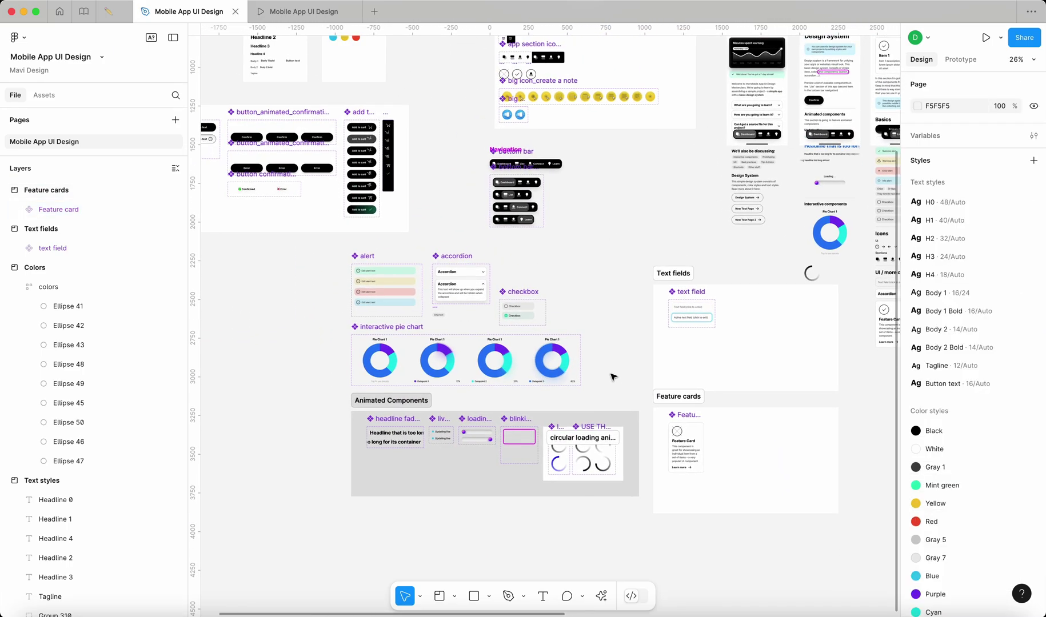
scroll(491, 150, "up", 5)
left_click(520, 154)
key("BackSpace")
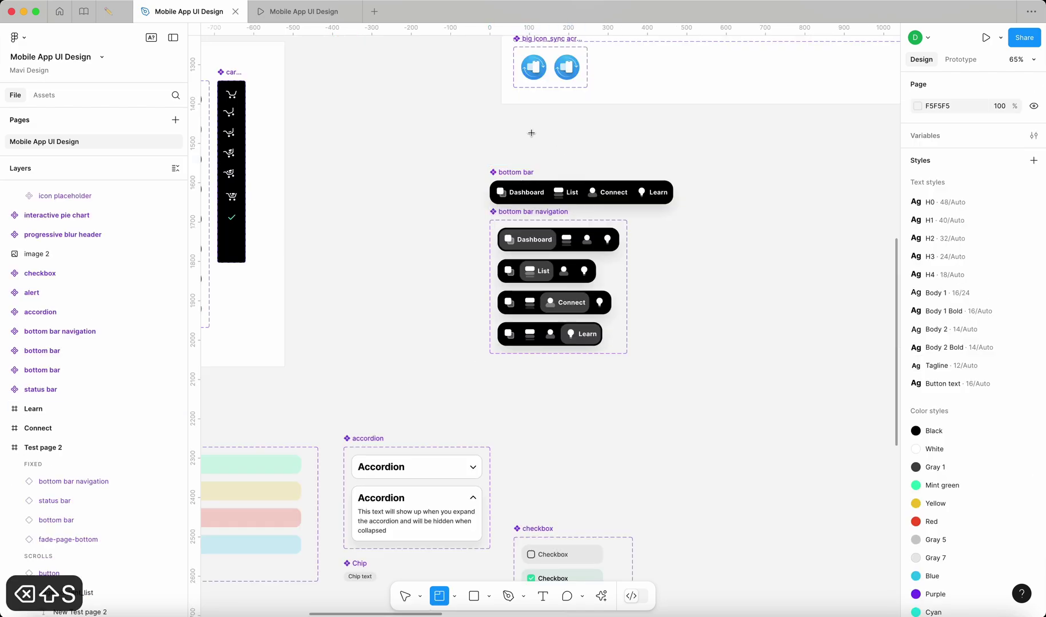
key("shift+s")
left_click_drag(438, 157, 734, 412)
scroll(606, 177, "down", 5)
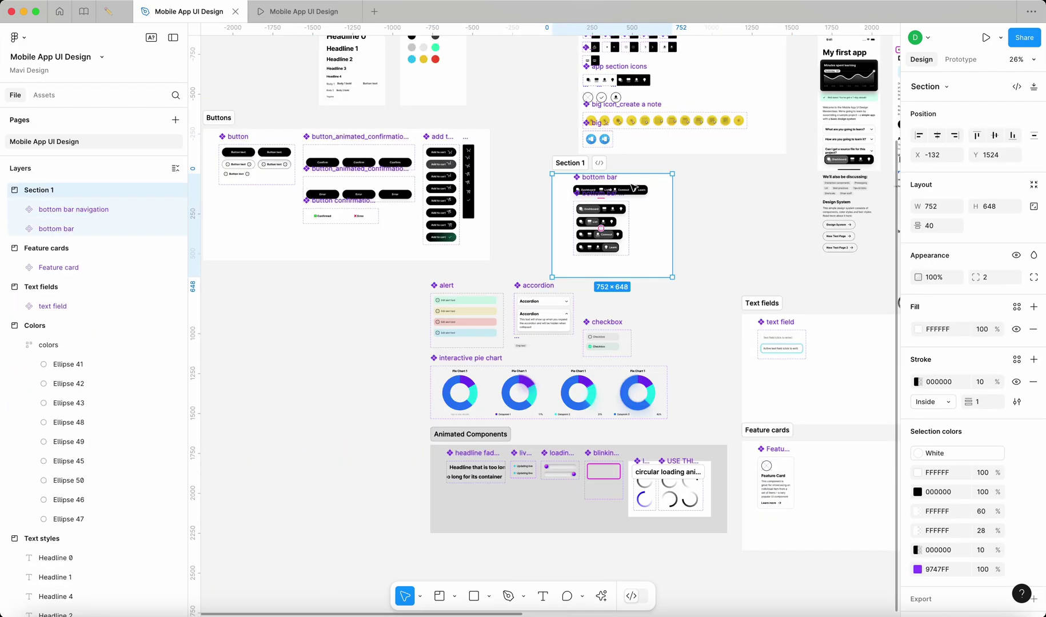
key("super+z")
key("super+z")
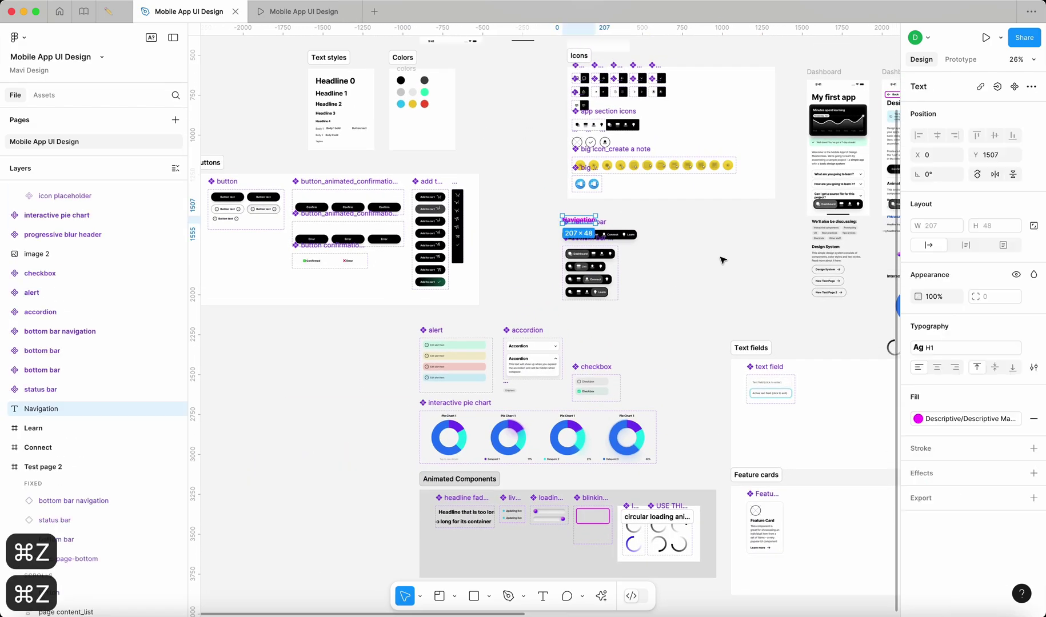
- Examine the arrangement of the labelled sections and the remaining loose components across the whole canvas
scroll(702, 253, "down", 5)
left_click(695, 400)
left_click_drag(695, 399, 484, 392)
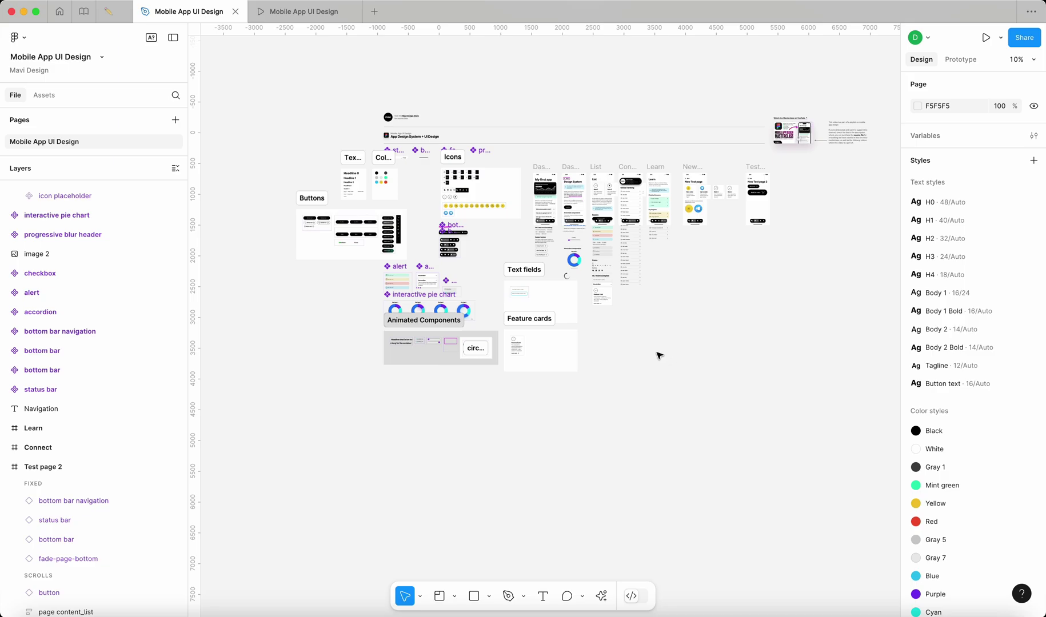
scroll(435, 234, "up", 10)
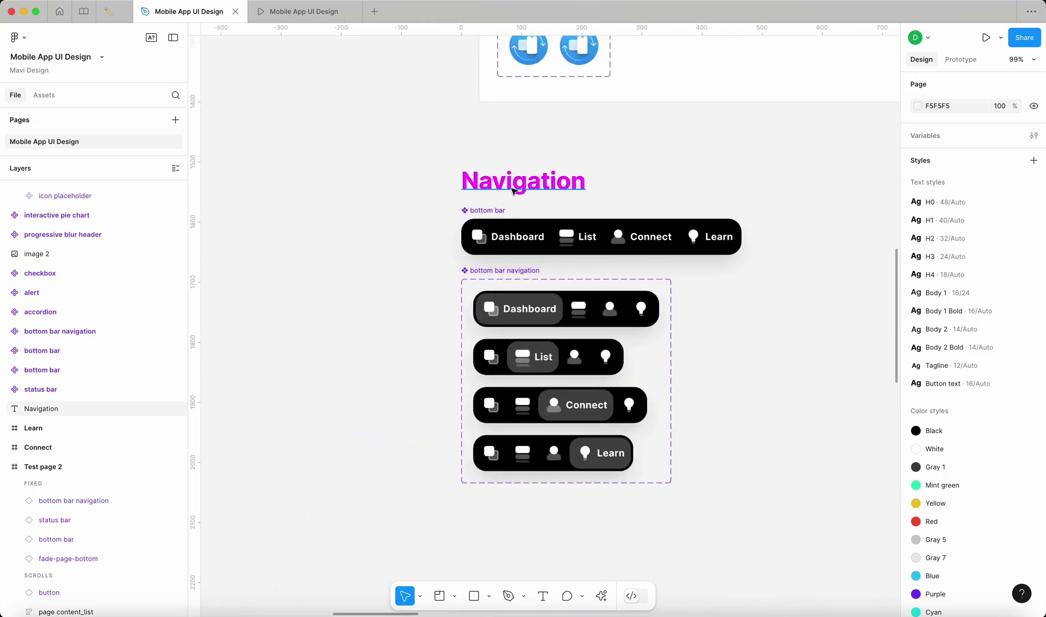
scroll(533, 185, "down", 10)
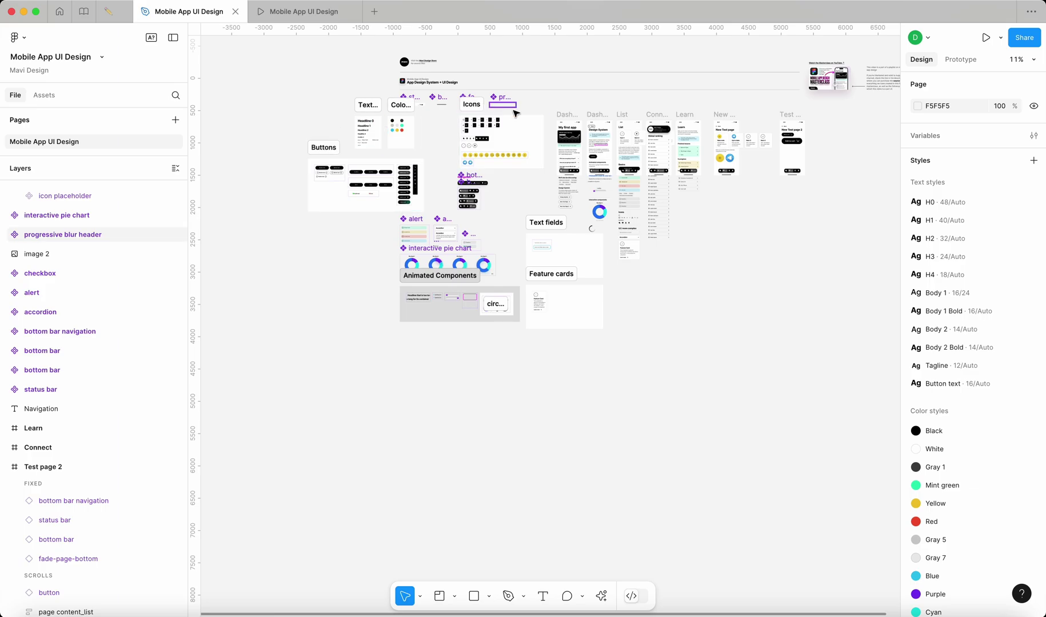
left_click(551, 274)
scroll(551, 275, "up", 5)
scroll(432, 232, "down", 5)
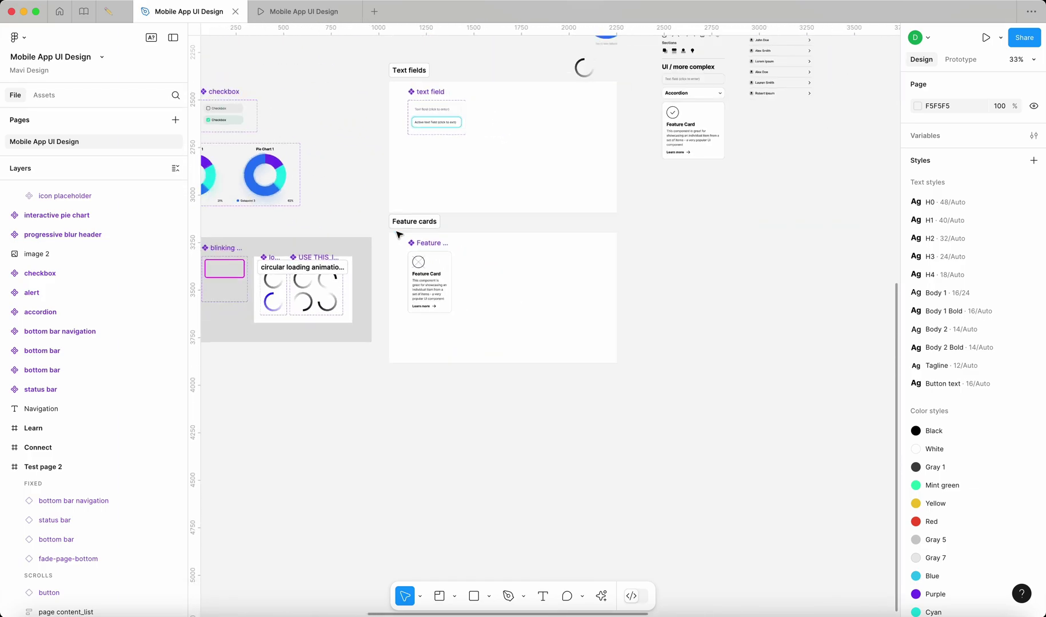
scroll(402, 234, "down", 6)
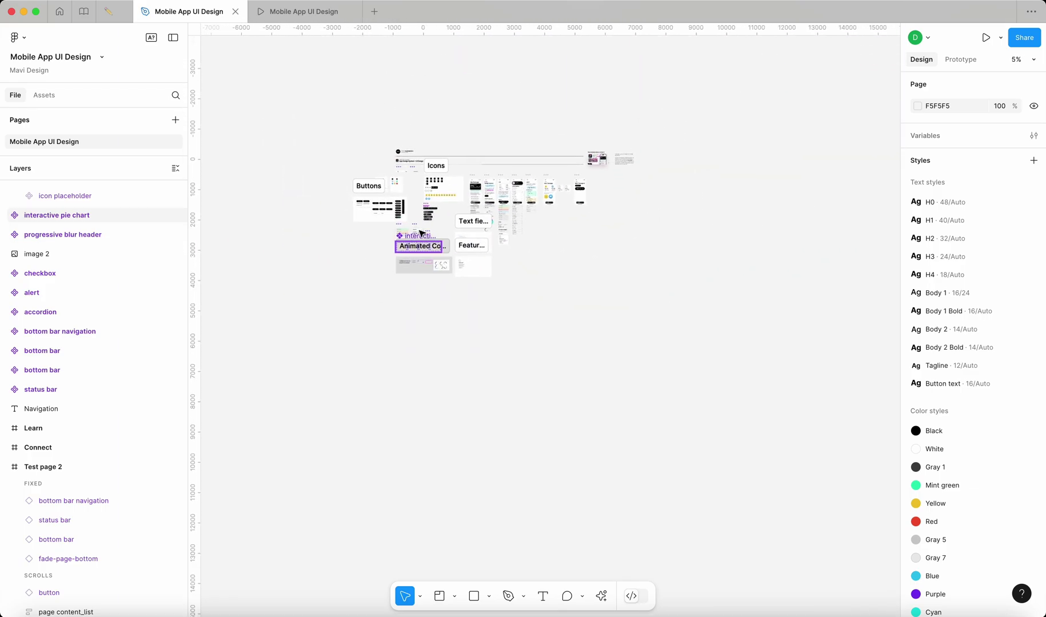
scroll(387, 210, "up", 5)
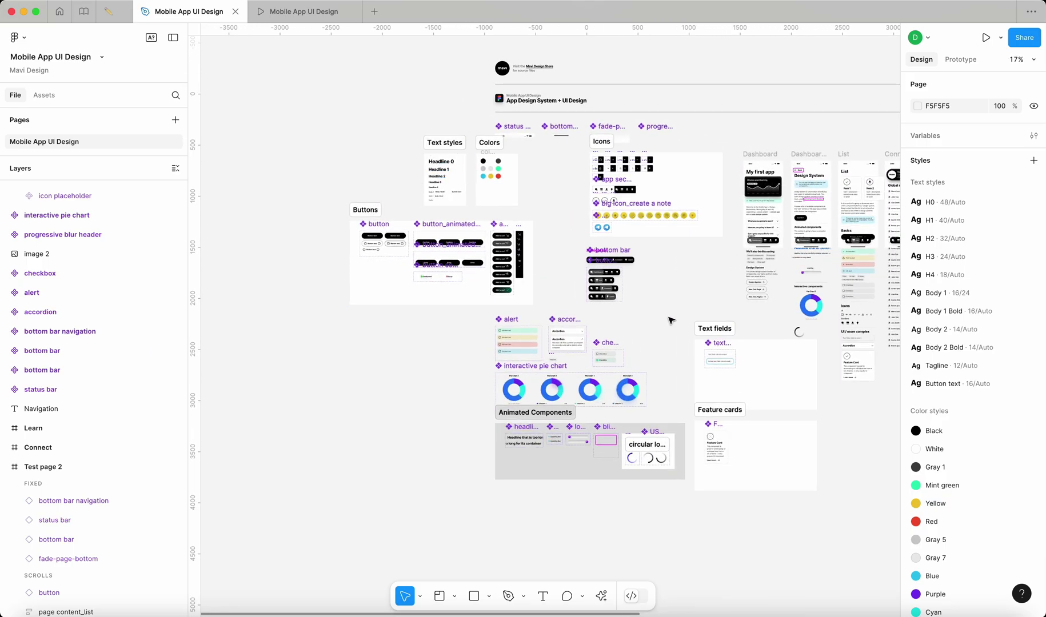
scroll(681, 295, "down", 1)
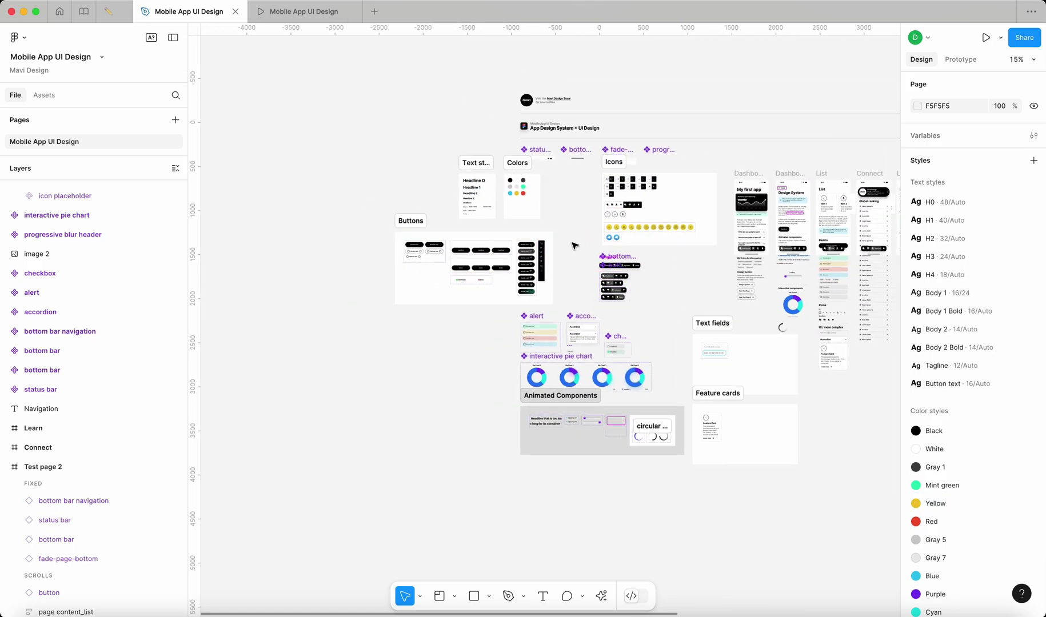
- Delete the loose Navigation heading and draw a section about 886 × 746 around the bottom bar and bottom bar navigation components
scroll(663, 268, "up", 6)
left_click(489, 228)
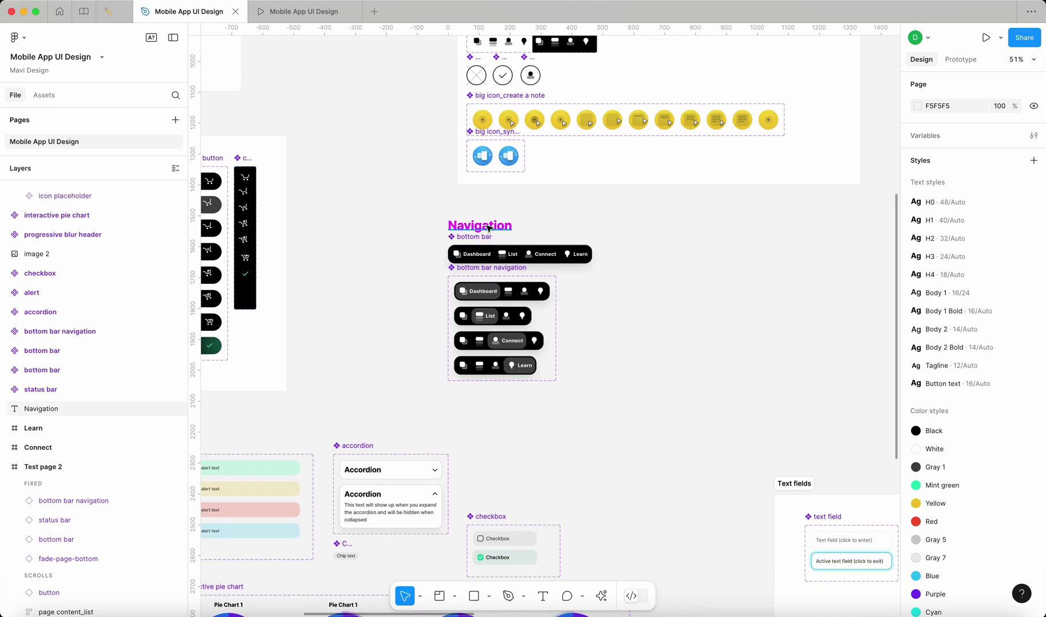
key("BackSpace")
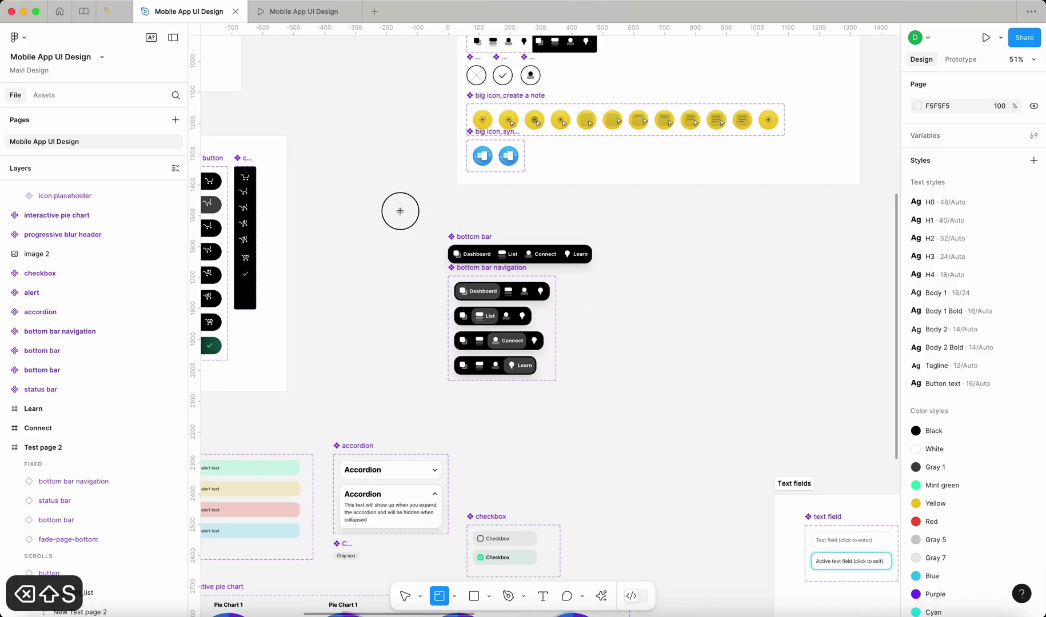
left_click_drag(384, 201, 659, 432)
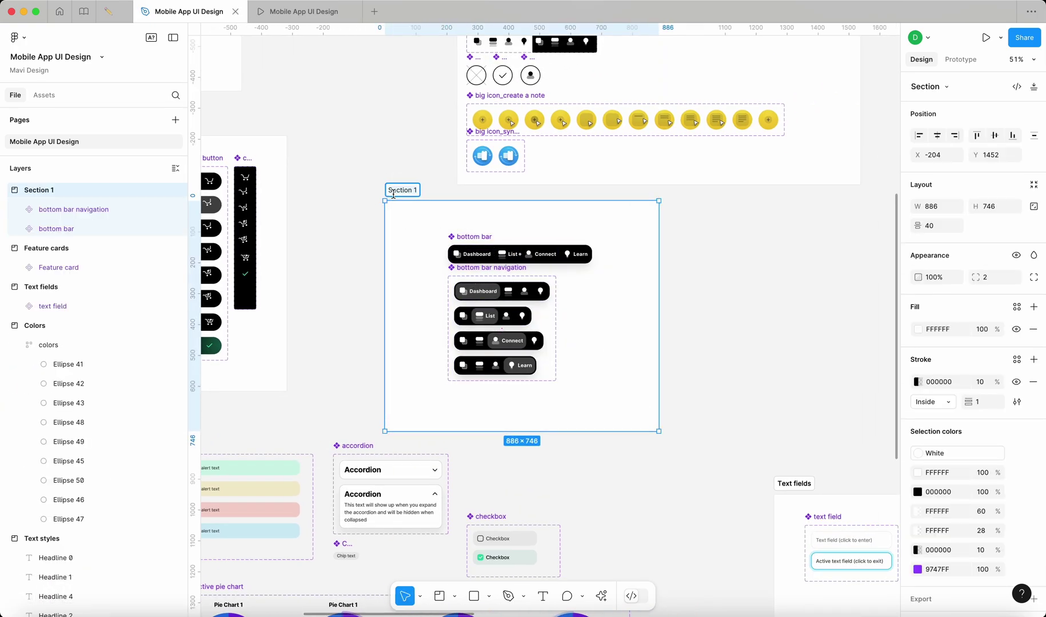
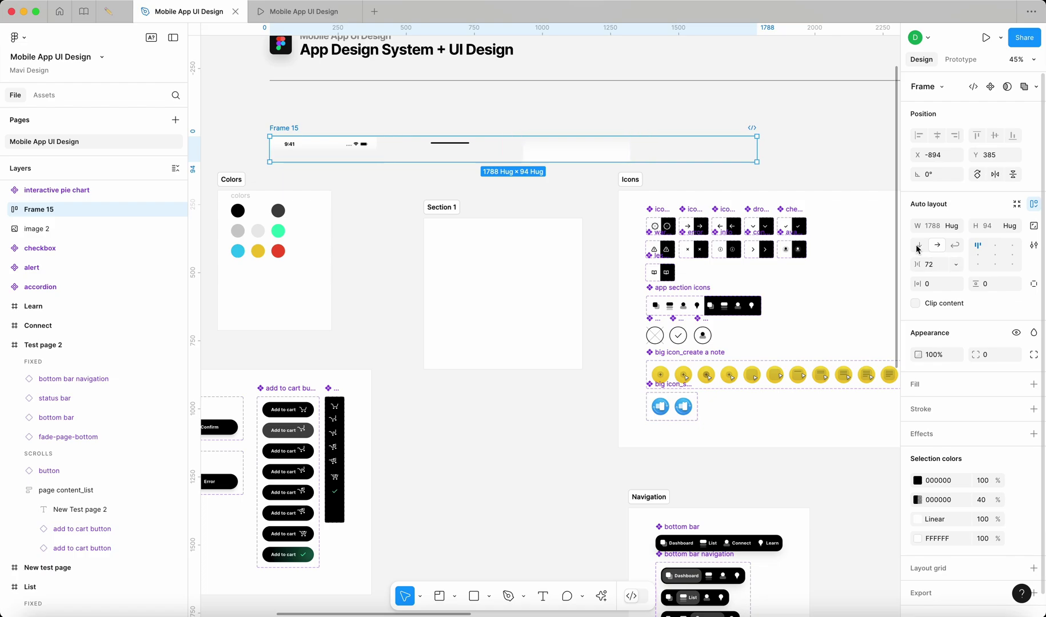
- Stack the components in Frame 15 vertically and move the frame into the empty Section 1
left_click(918, 246)
left_click_drag(290, 133, 465, 229)
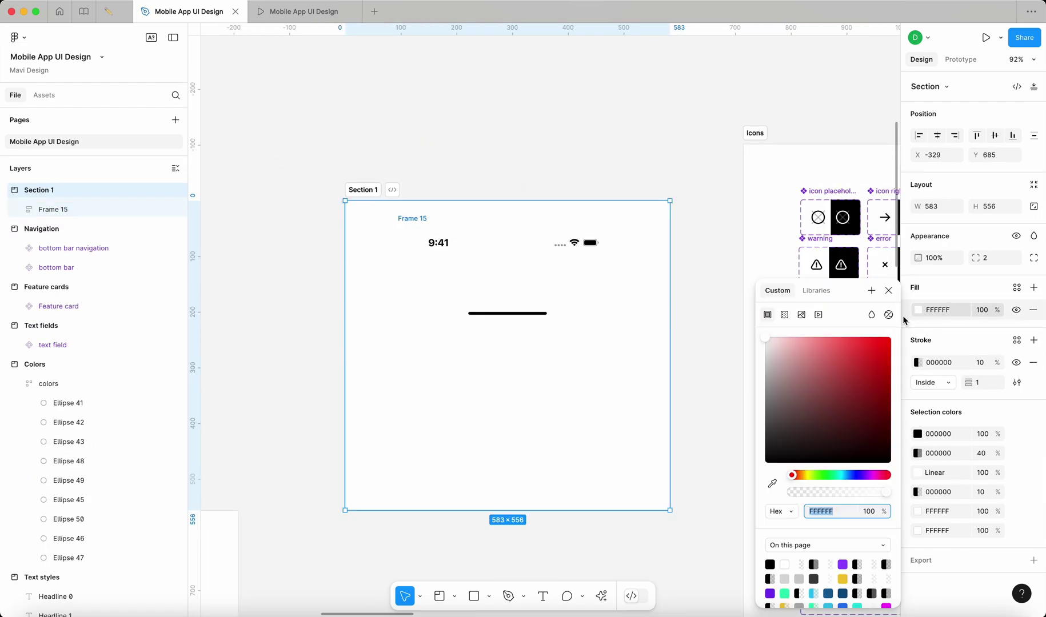
- Change Section 1's fill from white to the grey 6D6D6D
left_click_drag(809, 356, 725, 418)
left_click(726, 418)
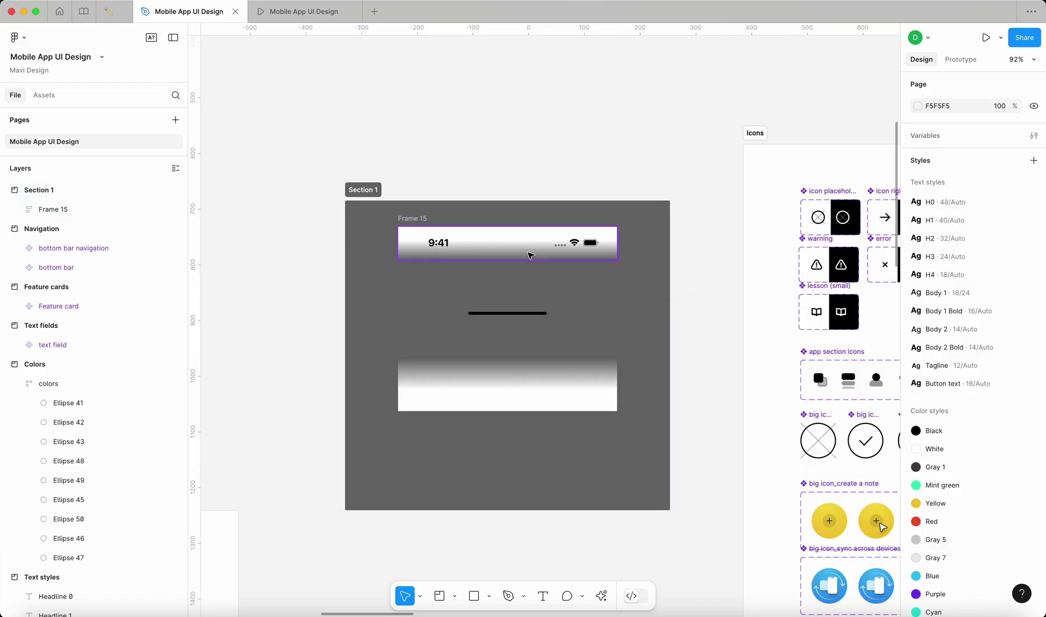
left_click(414, 218)
left_click(366, 191)
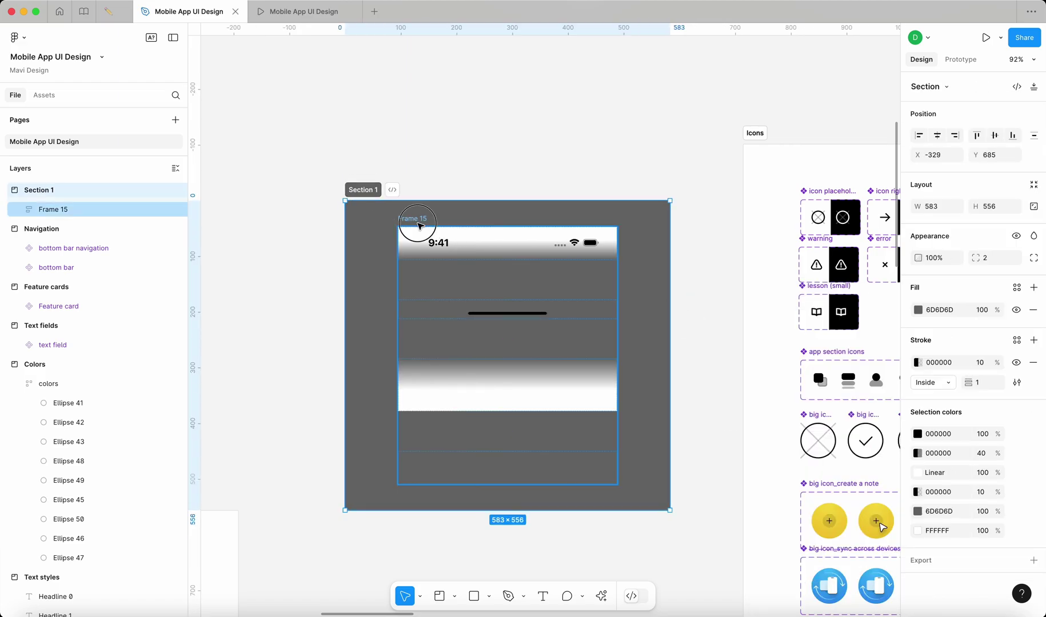
- Reduce the vertical gap between the stacked components in Frame 15 to 50
left_click(412, 219)
key("shift+Down")
key("Down")
key("Down")
key("Down")
key("Down")
key("Down")
key("Down")
key("Down")
key("Down")
key("Down")
key("Down")
key("Down")
key("Down")
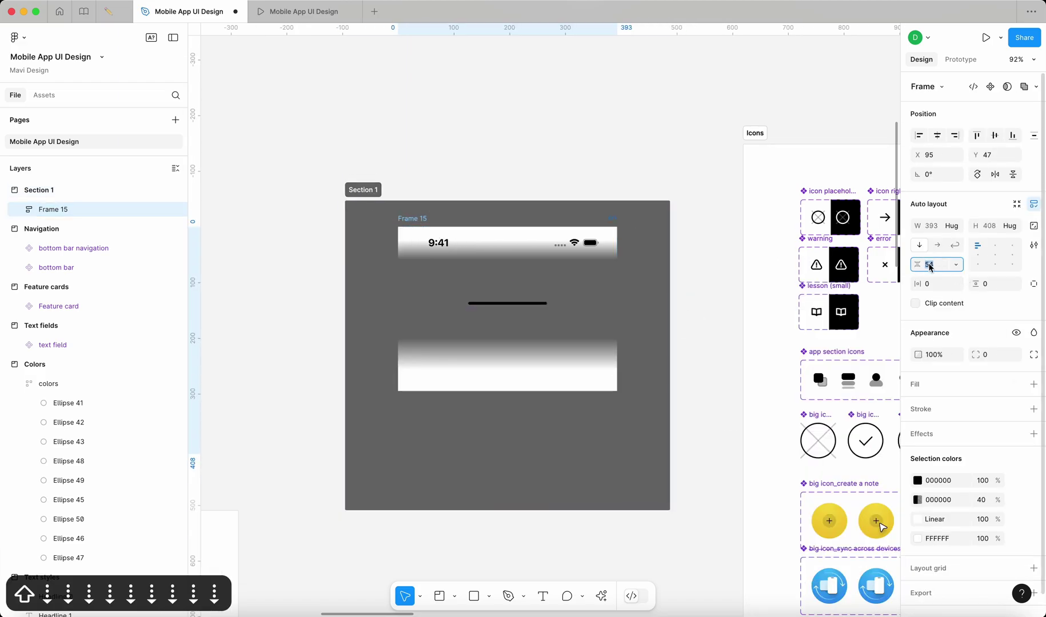
left_click(562, 150)
- Enlarge the grey section to 593 × 596 around its frame and rename it "Helper components"
left_click(372, 191)
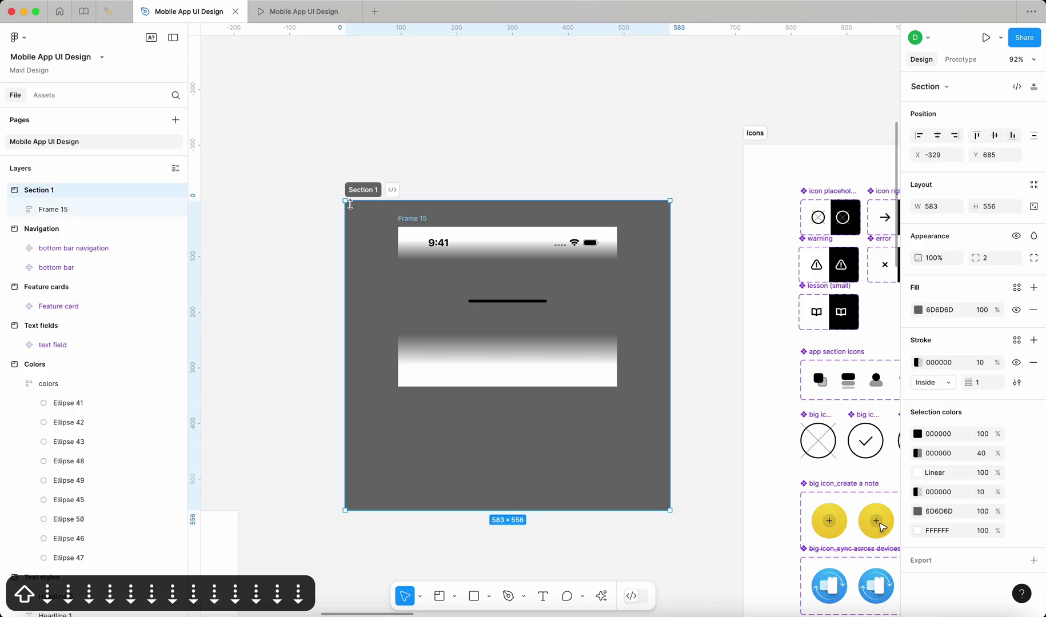
double_click(346, 202)
double_click(354, 160)
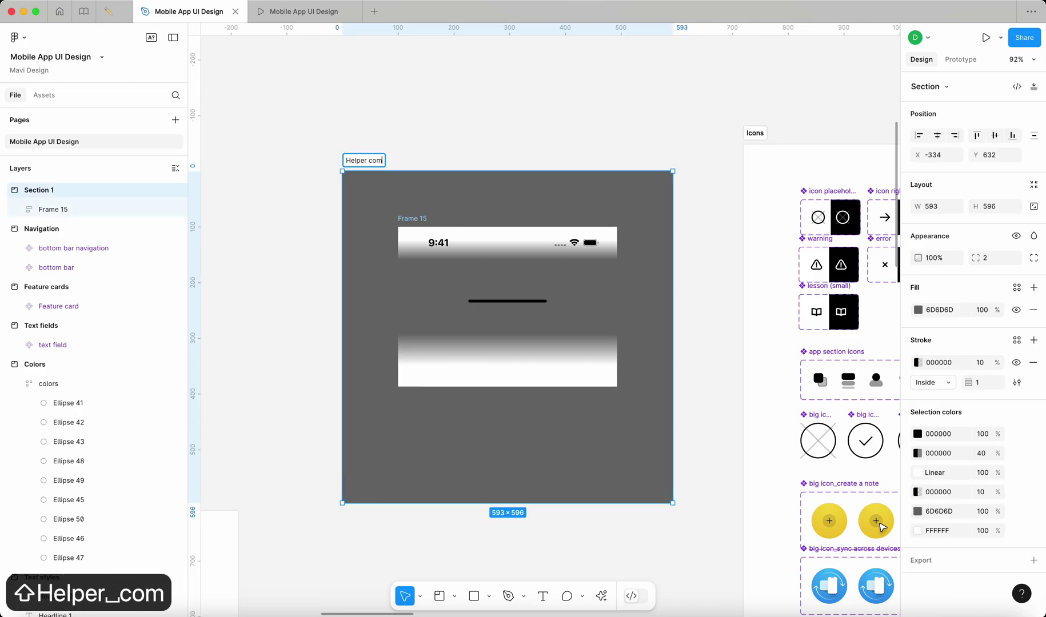
key("Return")
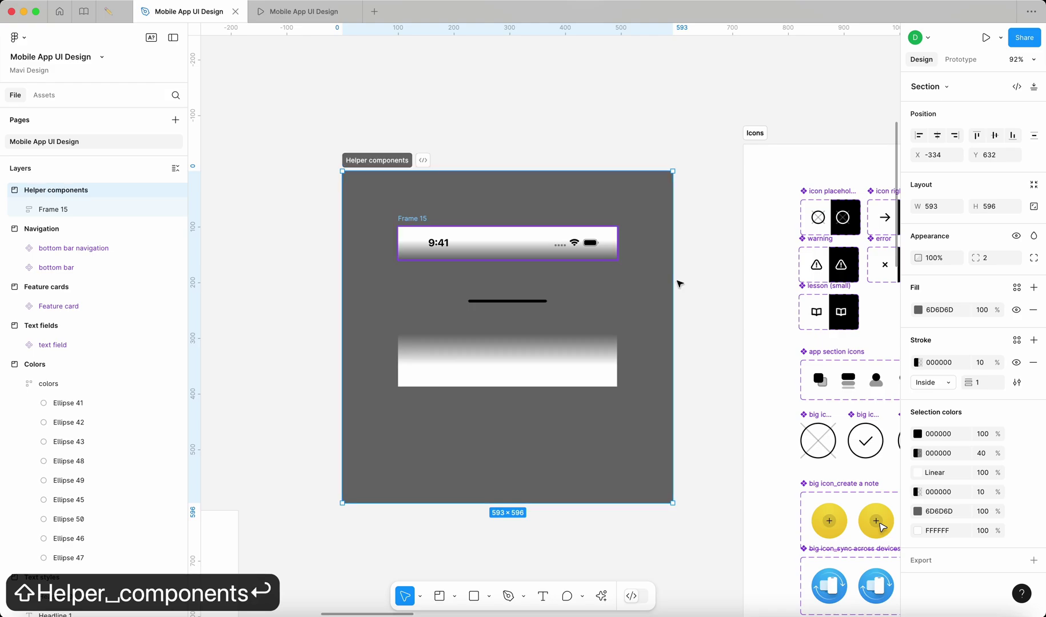
- Darken the Helper components section's fill to 5A5A5A
left_click(918, 310)
left_click_drag(783, 386, 747, 417)
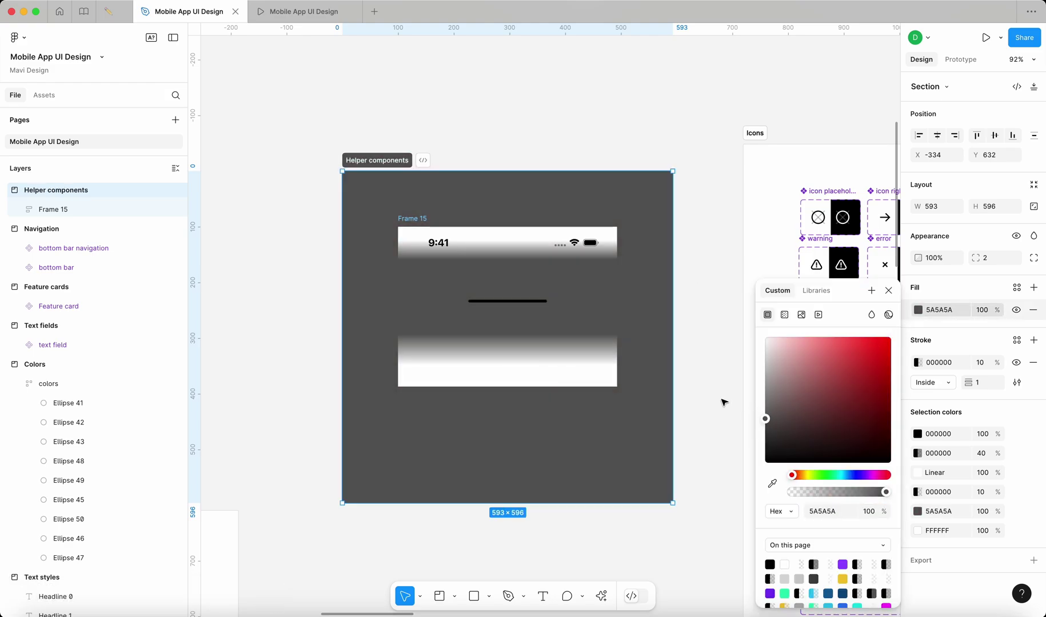
left_click(688, 362)
- Ungroup Frame 15 so its status bar, bottom bar and fade components sit directly in the Helper components section
left_click(422, 223)
left_click(412, 219)
key("shift+super+g")
left_click(257, 237)
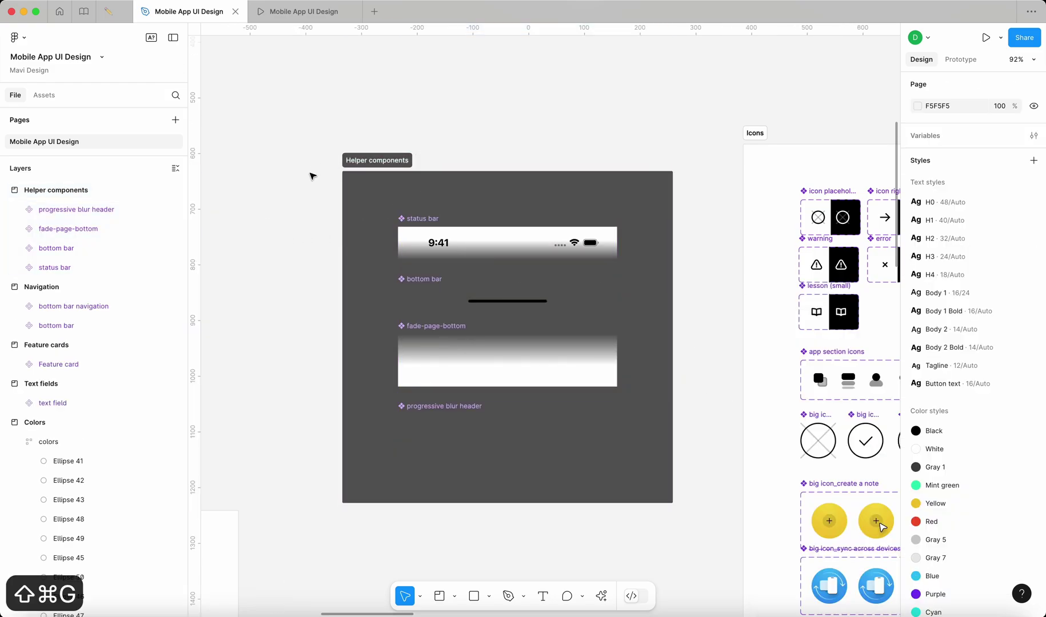
- Rename the Helper components section to "iOS components"
left_click(520, 137)
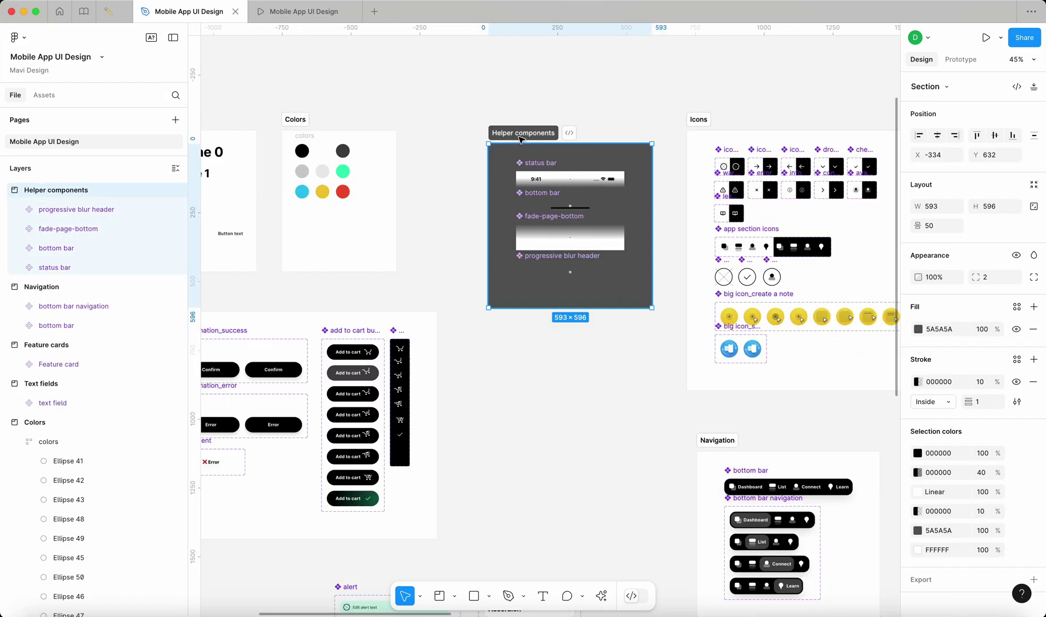
double_click(520, 137)
type("iOS ")
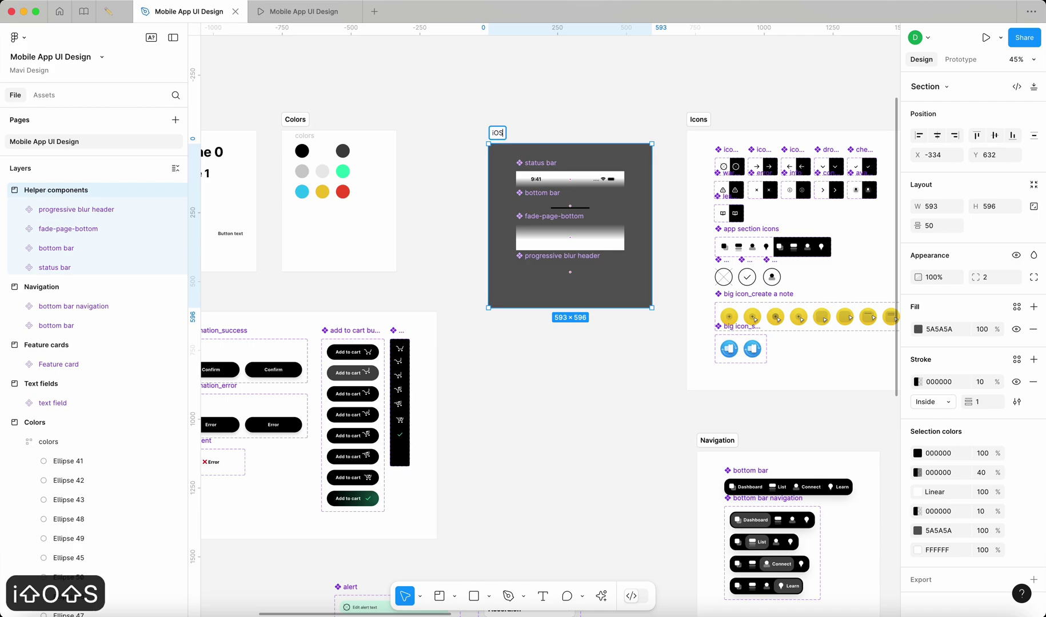
type("compone")
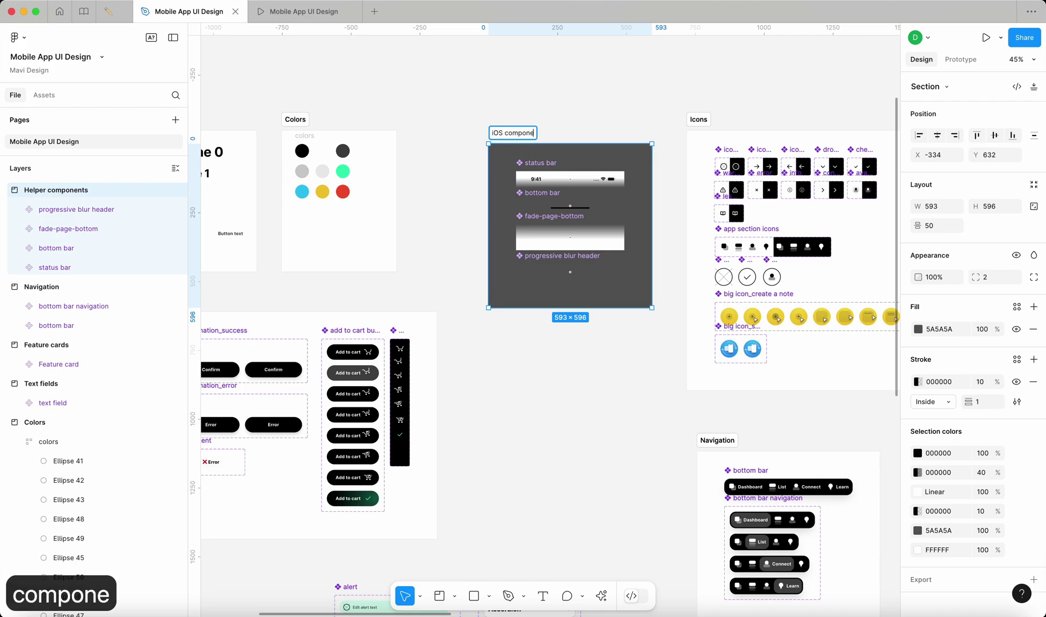
type("nts")
key("Return")
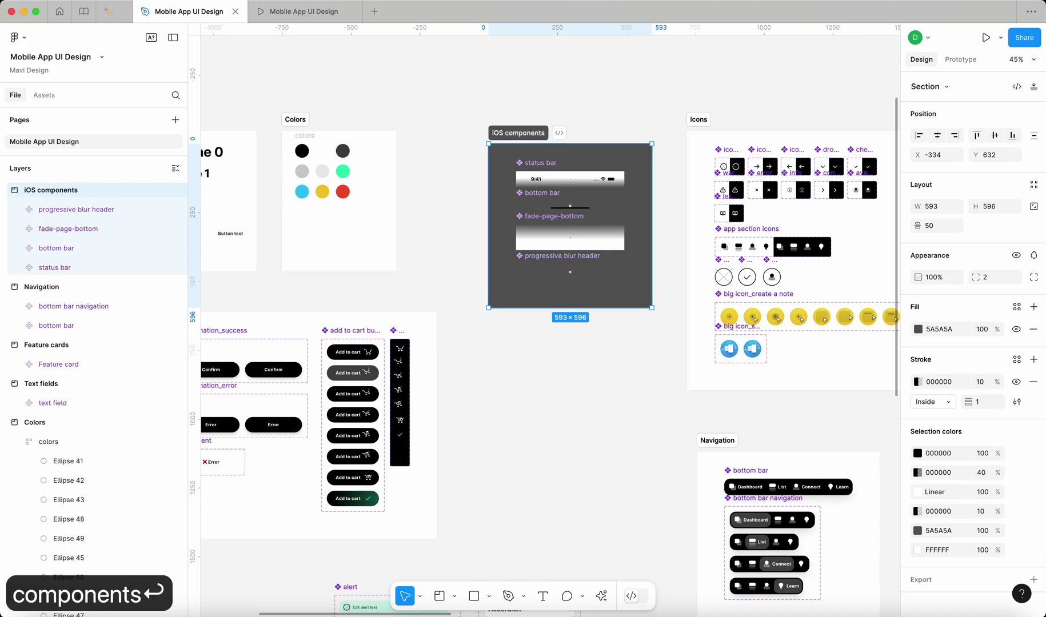
- Darken the iOS components section's fill to the charcoal grey 404040
left_click(918, 329)
left_click_drag(765, 419, 749, 435)
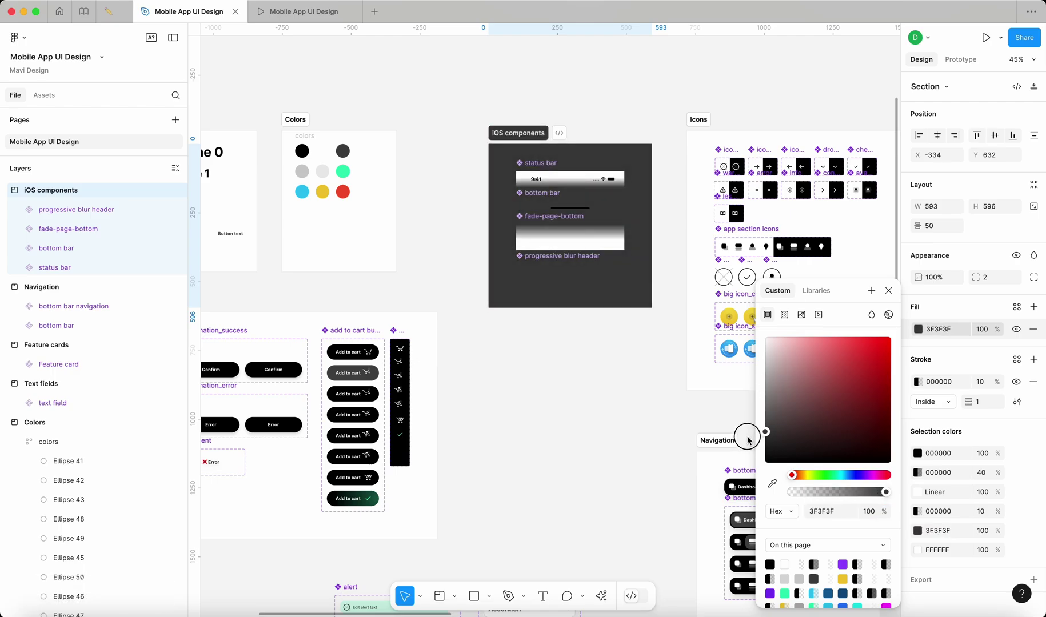
left_click(686, 378)
- Move the iOS components section up and to the left, aligning its top edge with the Colors and Icons sections
scroll(563, 111, "up", 3)
left_click(497, 147)
left_click(526, 107)
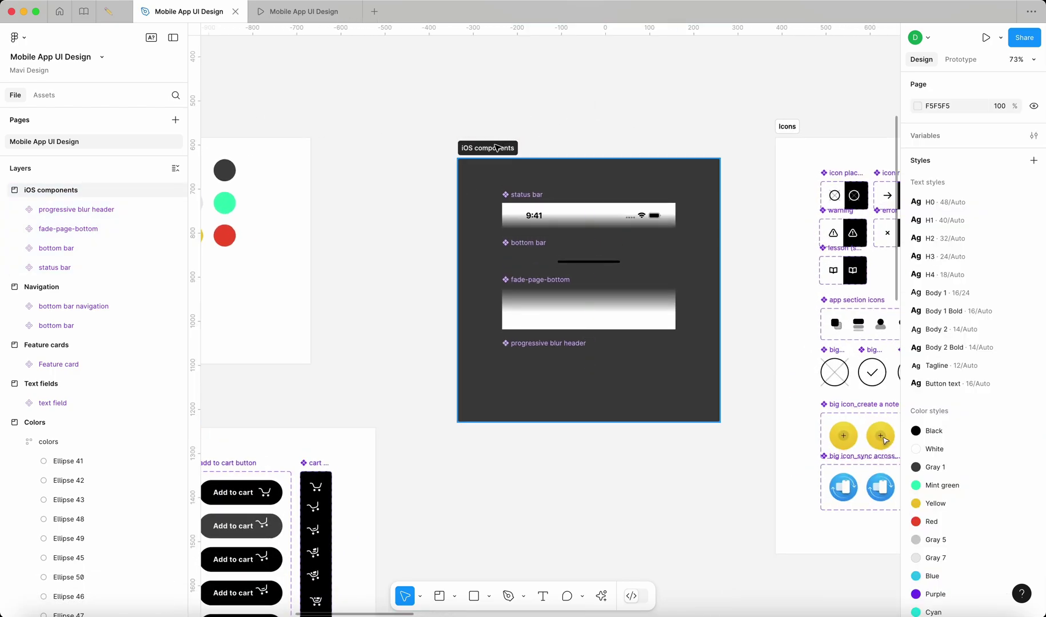
left_click_drag(497, 147, 451, 124)
left_click(503, 114)
scroll(580, 192, "up", 4, "ctrl")
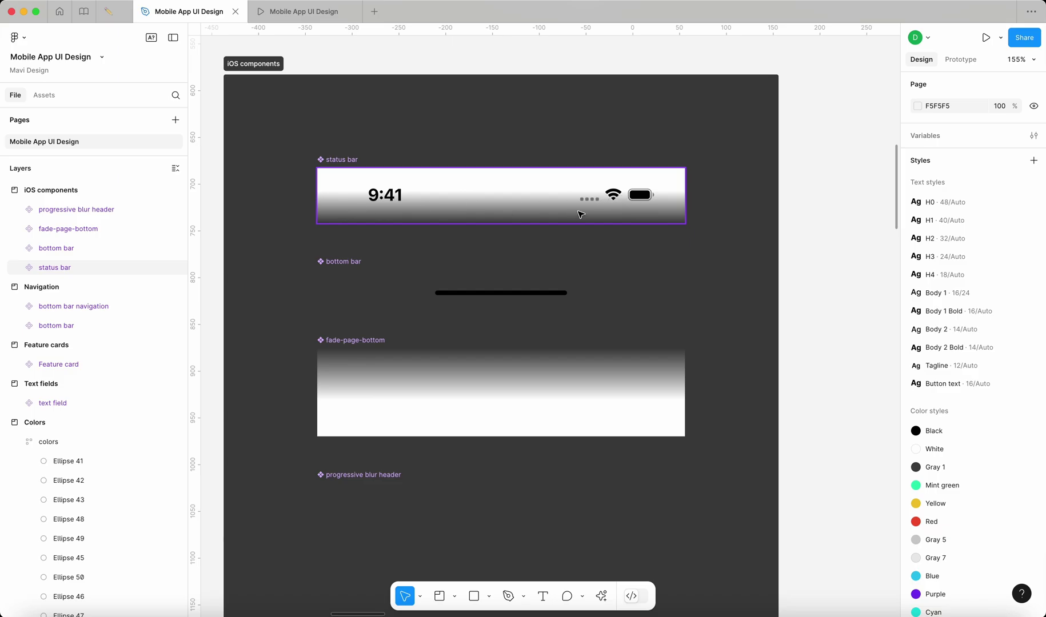
- Examine how the iOS components section fits among the other sections and app screens across the canvas
scroll(857, 266, "down", 10)
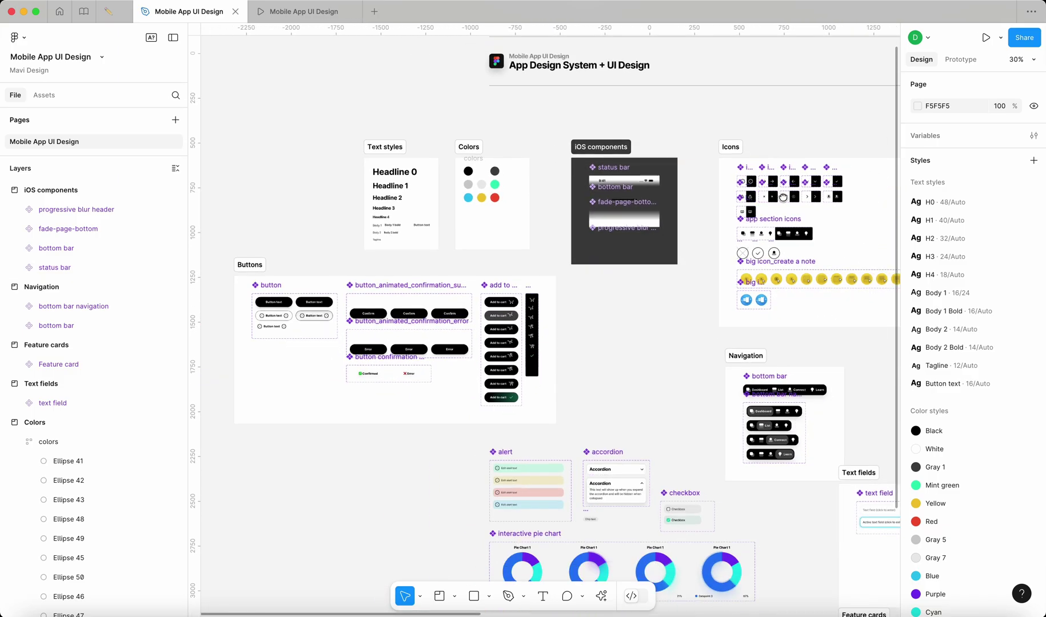
scroll(783, 197, "right", 10)
scroll(622, 131, "down", 3)
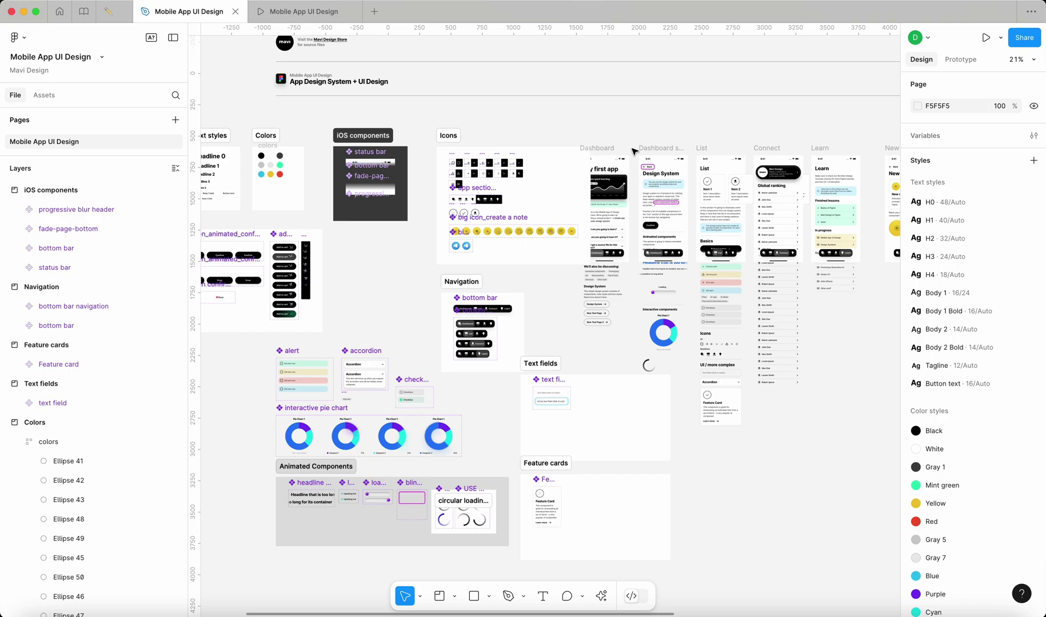
scroll(631, 134, "left", 2)
scroll(631, 134, "up", 1)
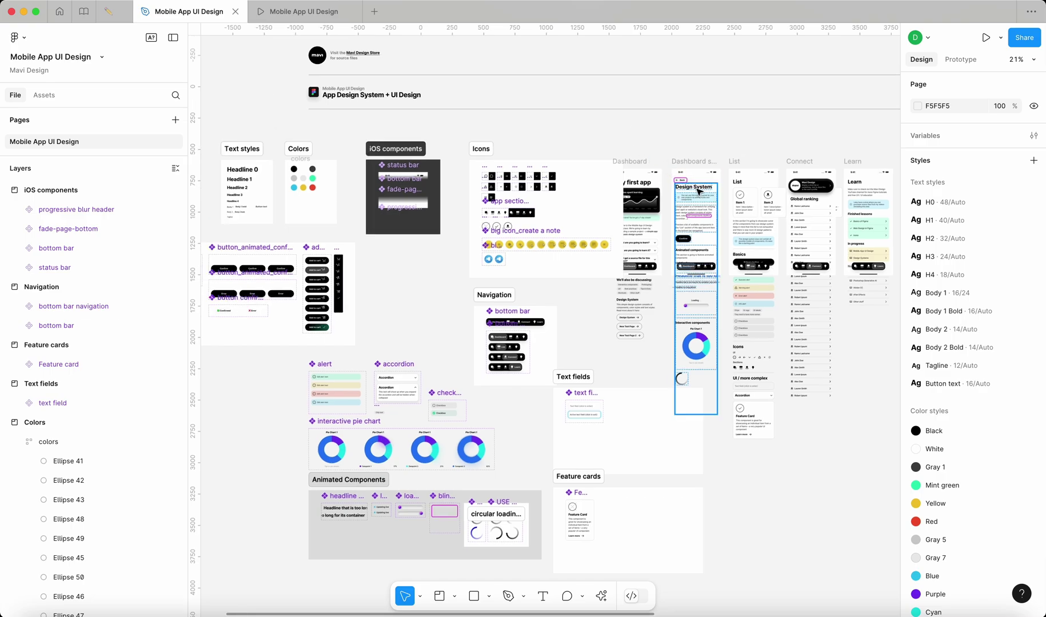
scroll(373, 186, "up", 8)
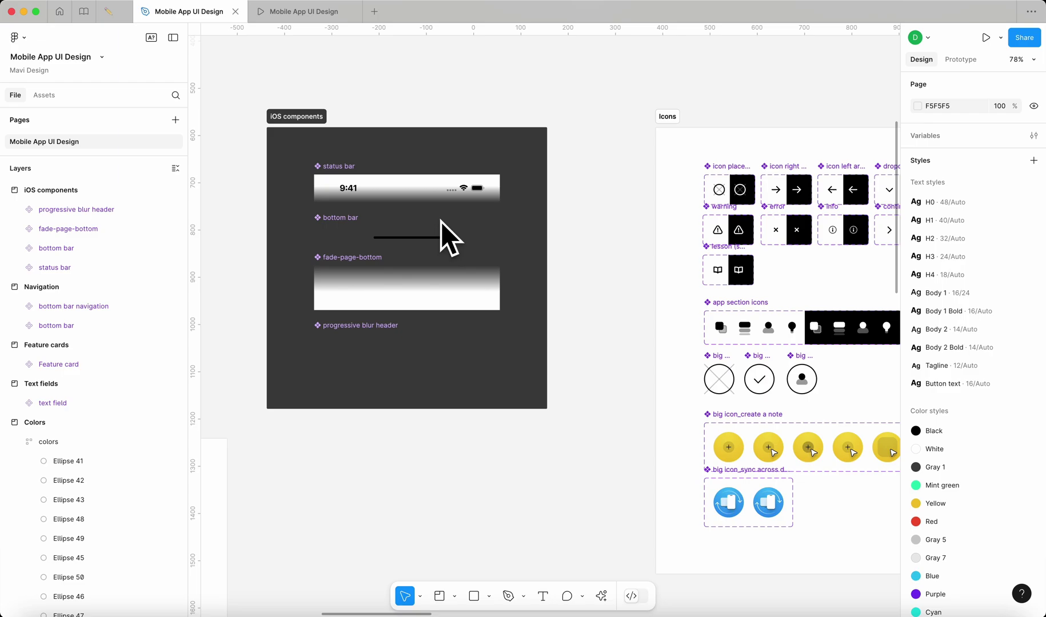
scroll(614, 258, "down", 5)
scroll(572, 217, "right", 8)
scroll(498, 165, "down", 5)
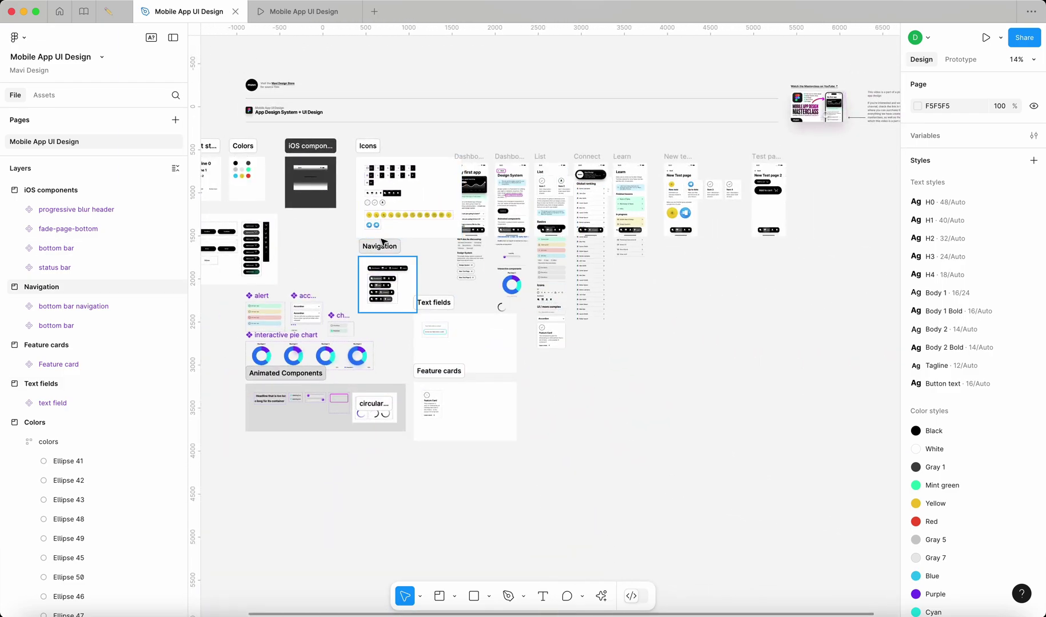
scroll(337, 166, "up", 5)
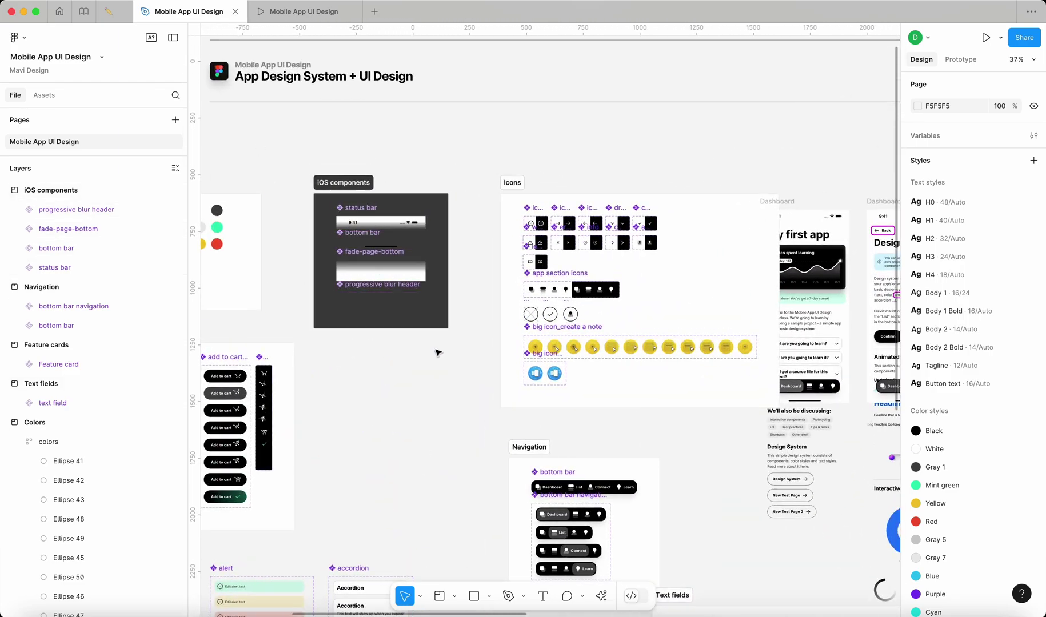
- Move the iOS components section left to X -578, Y 583, leaving an 89 px gap beside the Colors section
scroll(440, 346, "left", 8)
scroll(441, 346, "down", 1)
scroll(418, 232, "left", 8)
scroll(418, 232, "up", 1)
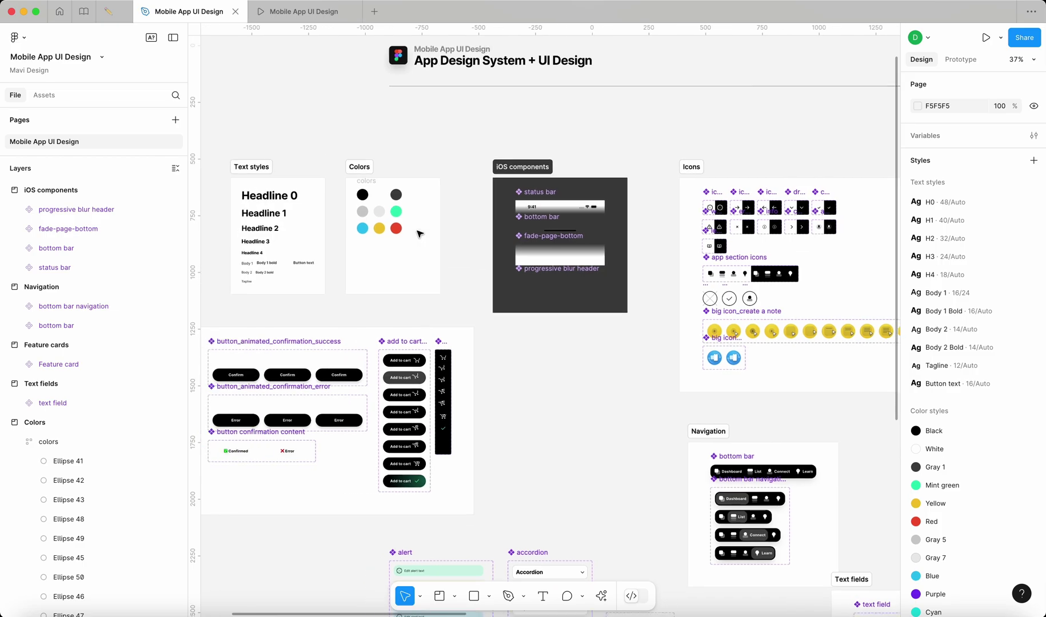
left_click_drag(589, 183, 555, 183)
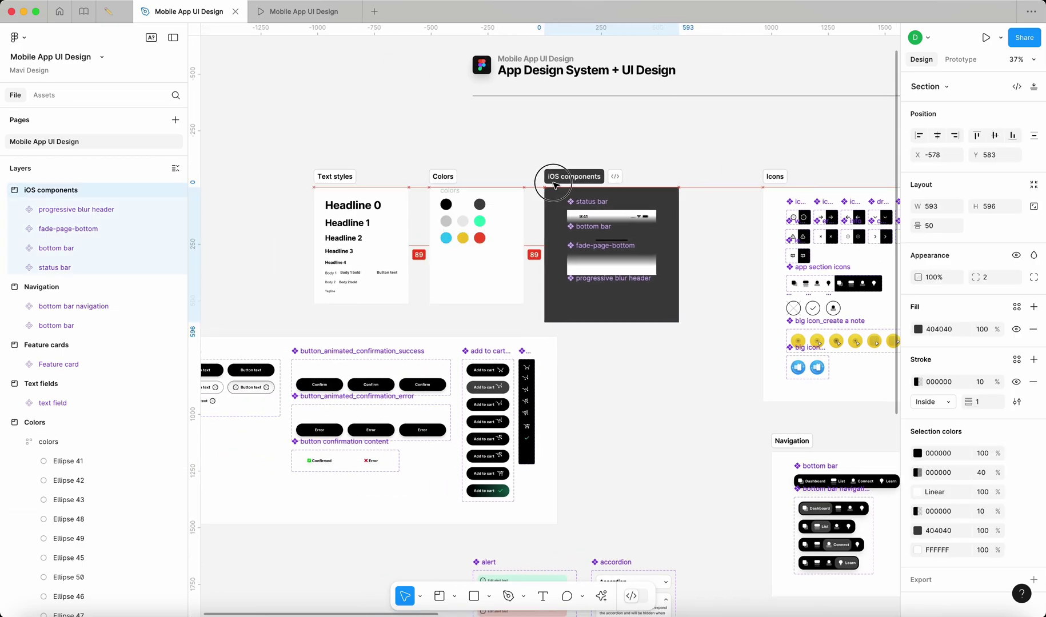
left_click(610, 159)
- Examine the remaining loose components, the interactive pie chart and the Animated Components section below the labelled sections
scroll(725, 348, "down", 2)
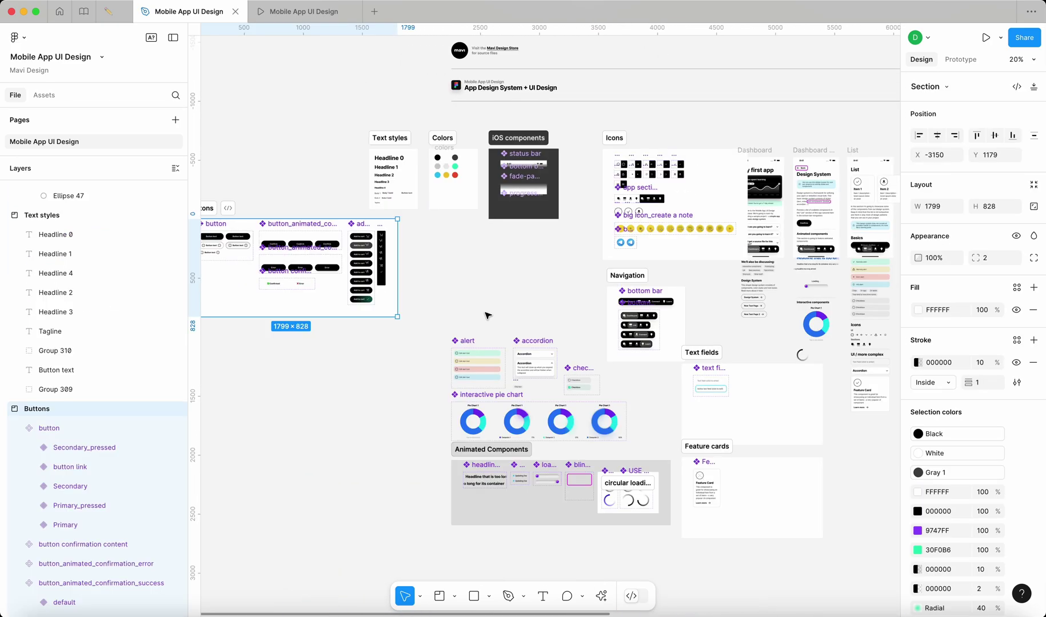
scroll(486, 308, "up", 1)
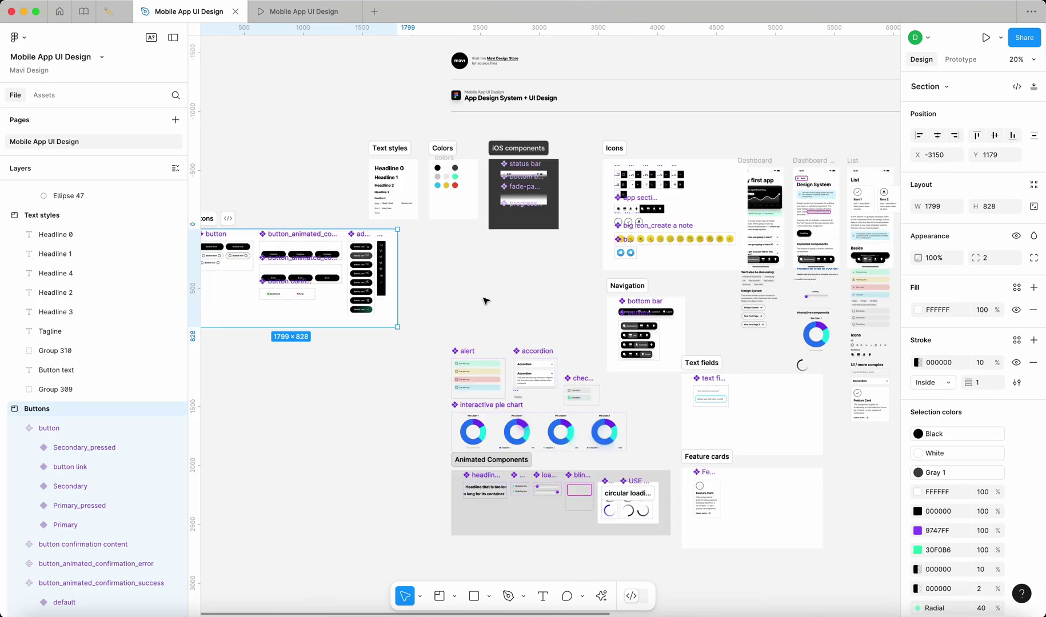
scroll(660, 465, "down", 4)
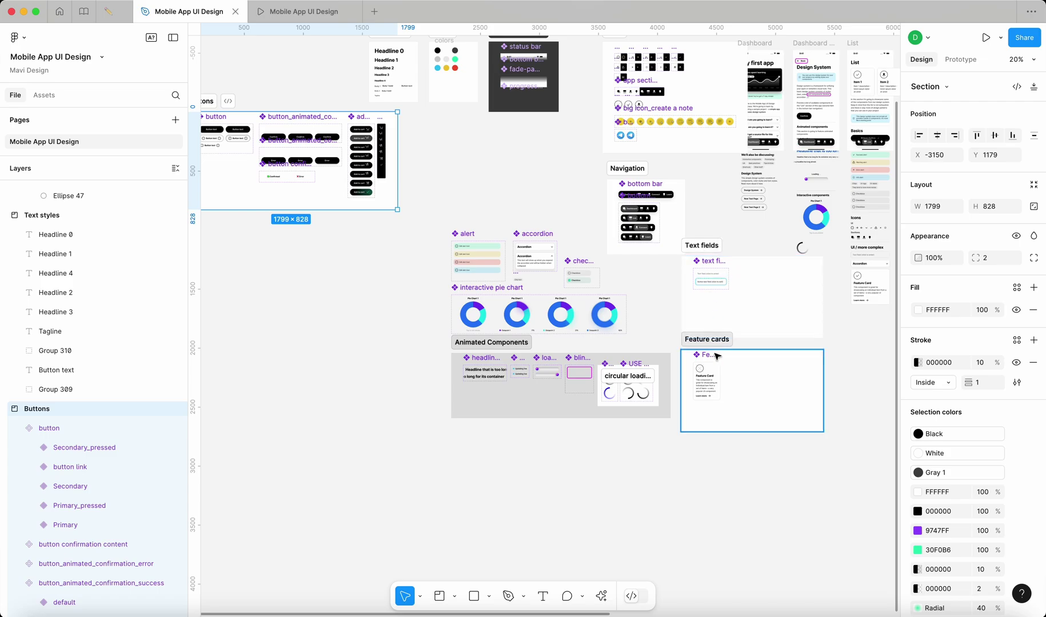
scroll(363, 341, "down", 4)
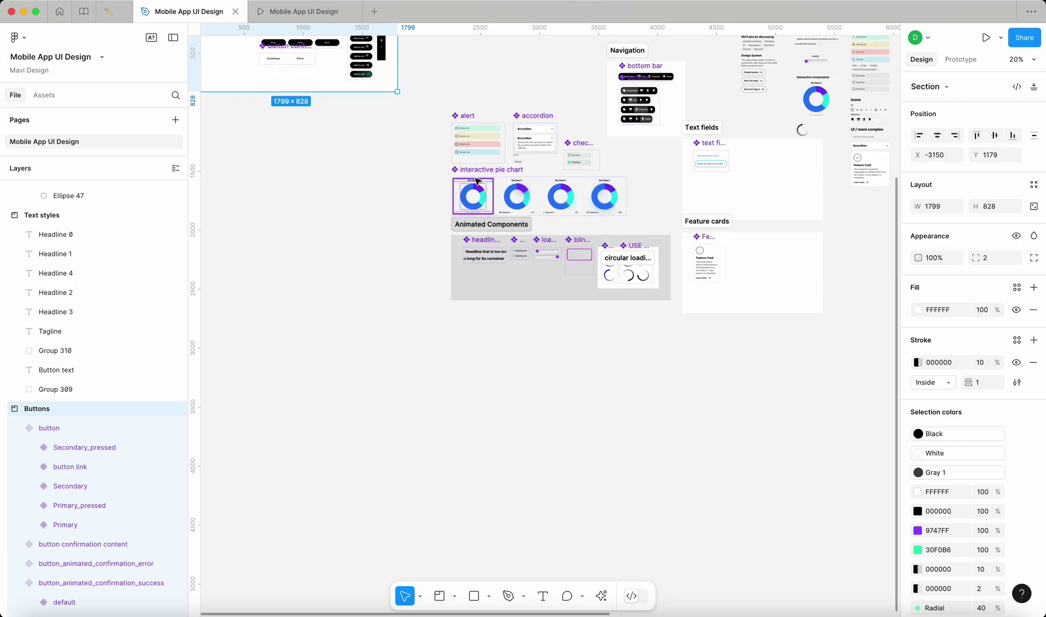
left_click(536, 186)
scroll(536, 186, "up", 3)
scroll(536, 192, "up", 1)
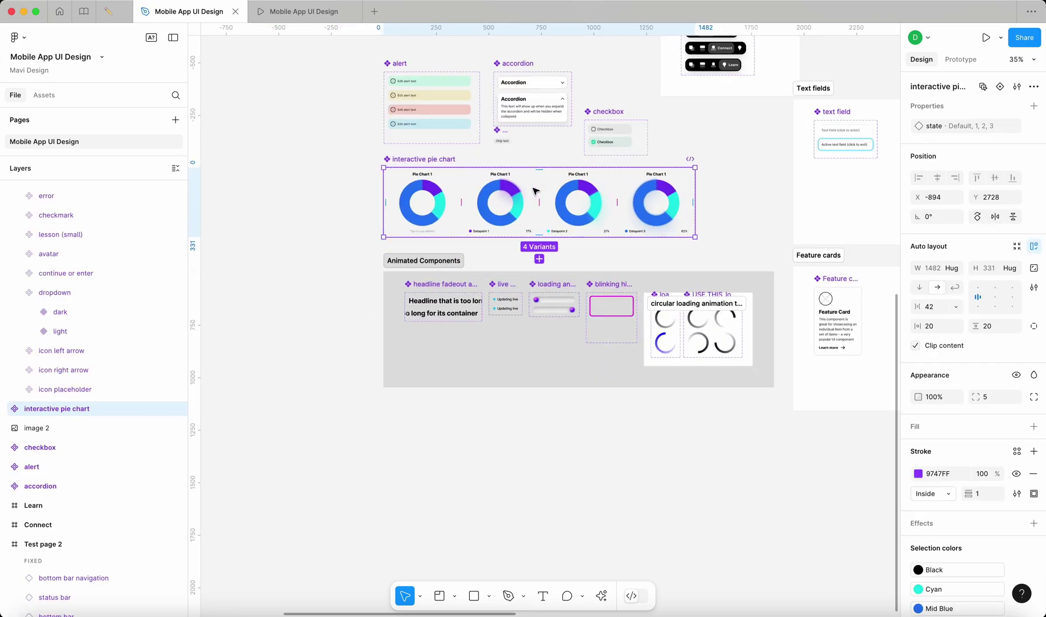
left_click(445, 264)
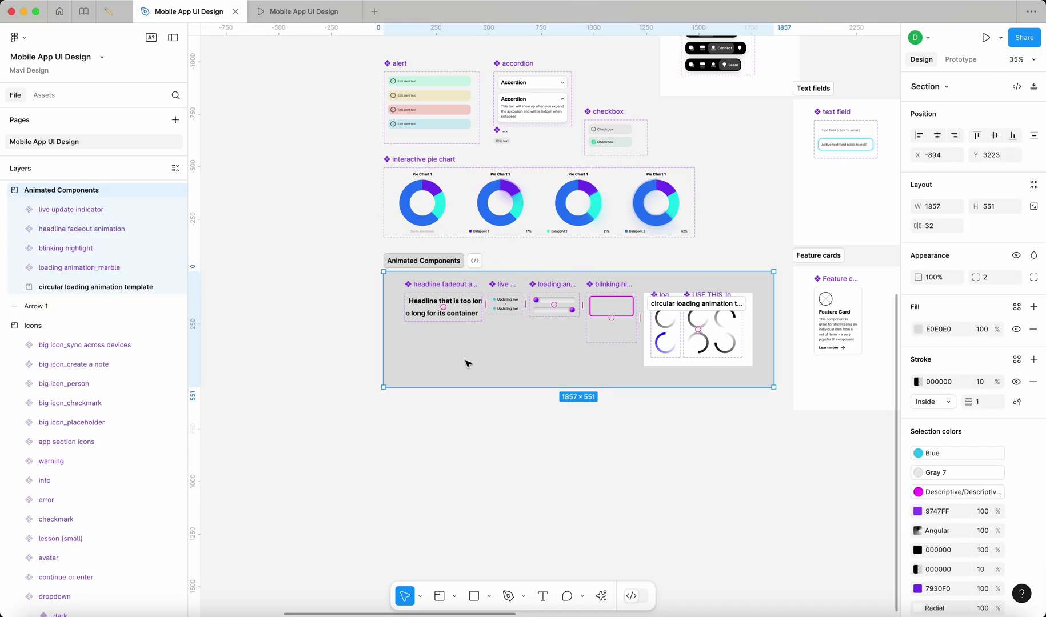
left_click(594, 440)
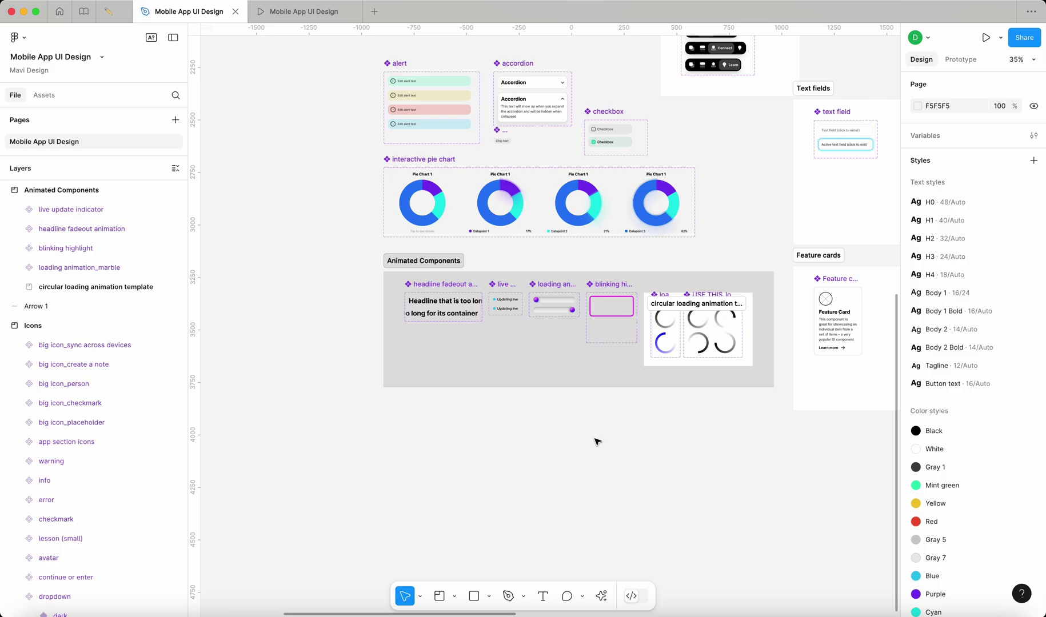
- Draw a section about 2215 × 879 below Animated Components and move the interactive pie chart component into it
scroll(597, 442, "down", 2)
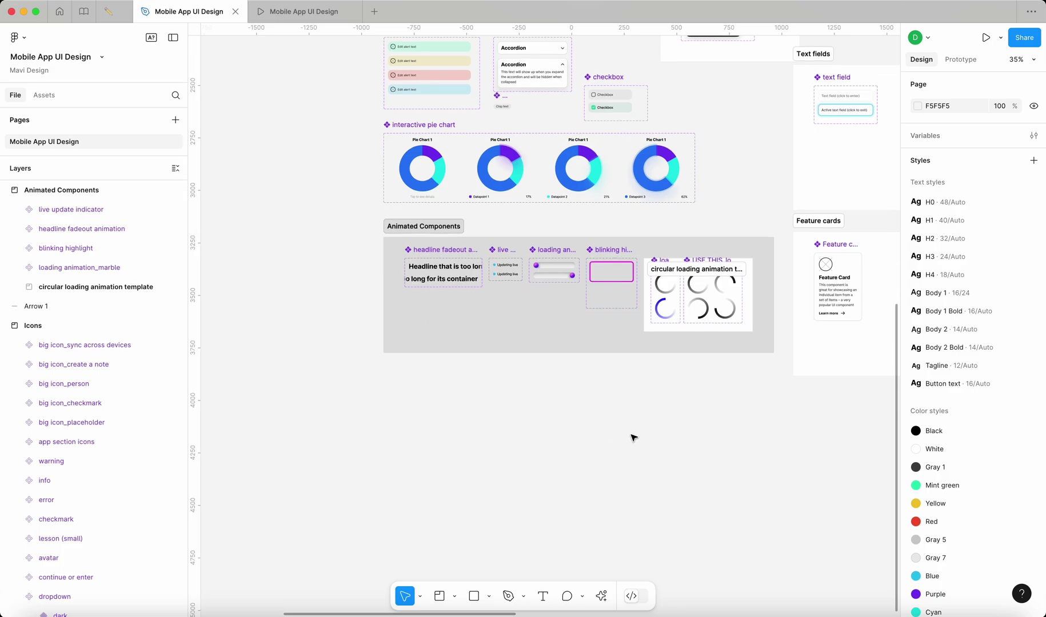
scroll(633, 438, "right", 3)
key("shift+s")
left_click_drag(285, 350, 748, 534)
left_click_drag(317, 73, 357, 372)
- Name the section containing the pie chart "Data visualization"
left_click(303, 340)
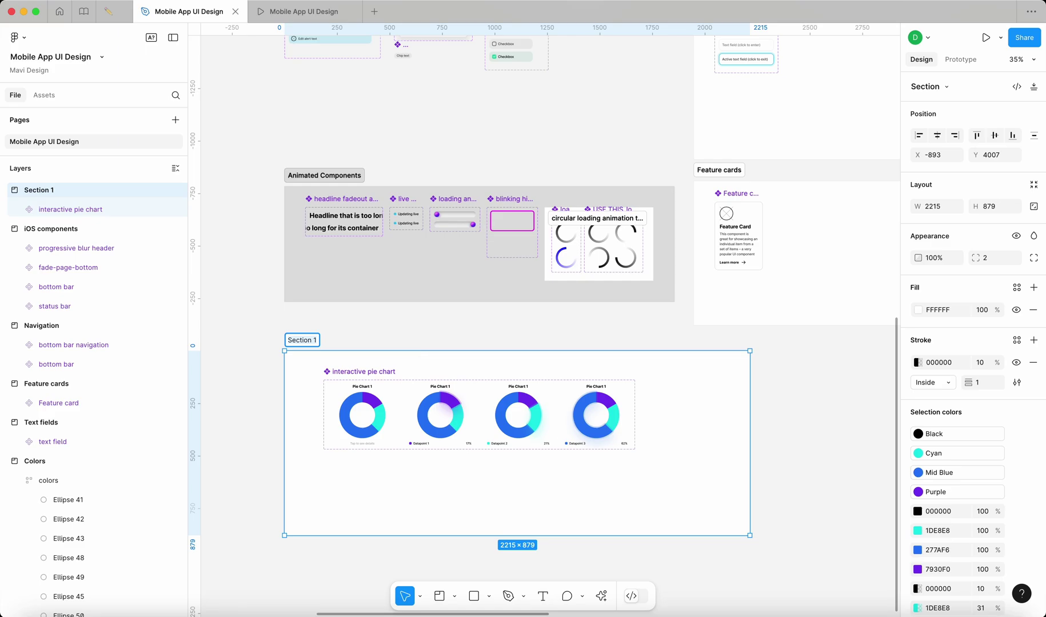
type("Data")
type(" visualiza")
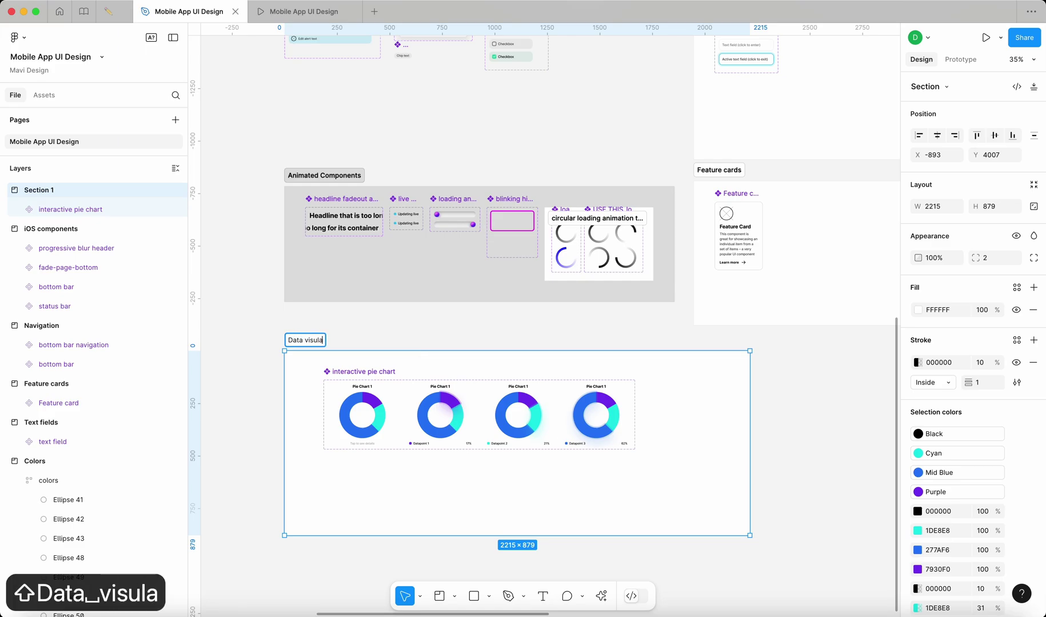
key("BackSpace")
key("BackSpace")
type("alization")
key("Return")
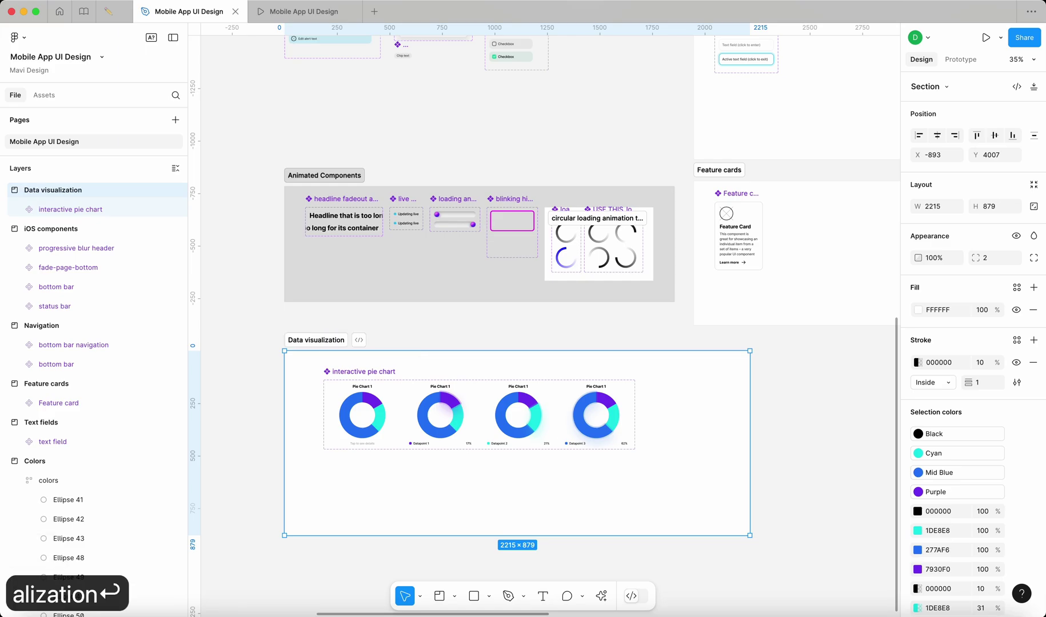
- Shrink the Data visualization section around the interactive pie chart, leaving 100 px margins on every side
double_click(287, 355)
left_click(496, 329)
left_click(350, 372)
key("alt")
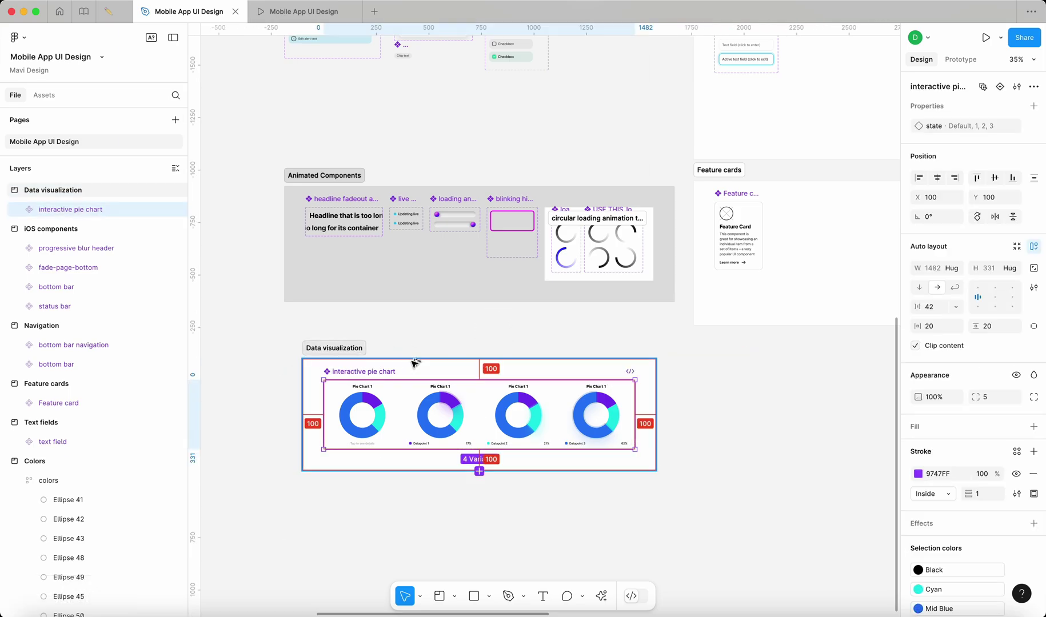
- Move the Data visualization section up just beneath Animated Components and enlarge it to leave spare room beside and below the pie chart
left_click(460, 334)
left_click_drag(346, 346, 325, 324)
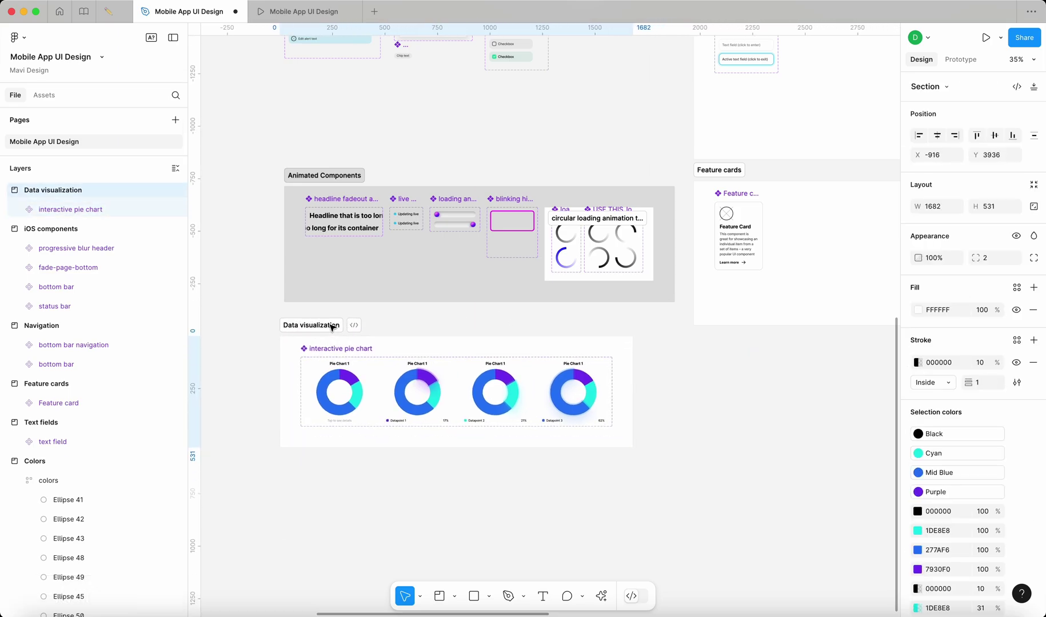
left_click_drag(646, 471, 730, 577)
left_click(792, 513)
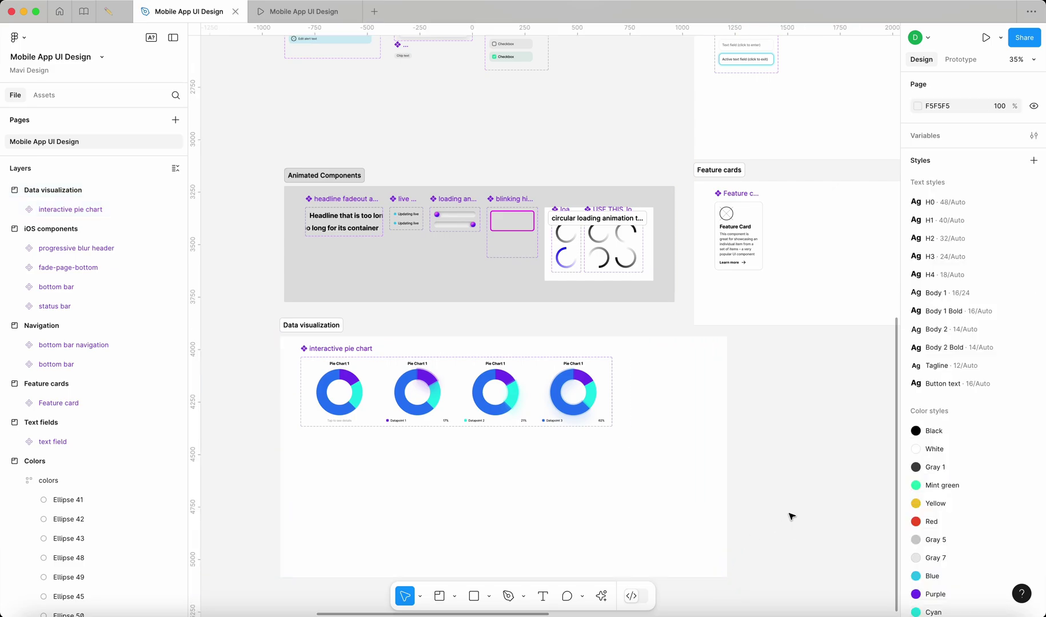
left_click(322, 357)
left_click(248, 374)
- Move Data visualization further down and place the Feature cards section above it, left-aligned and widened to match
scroll(246, 378, "up", 4)
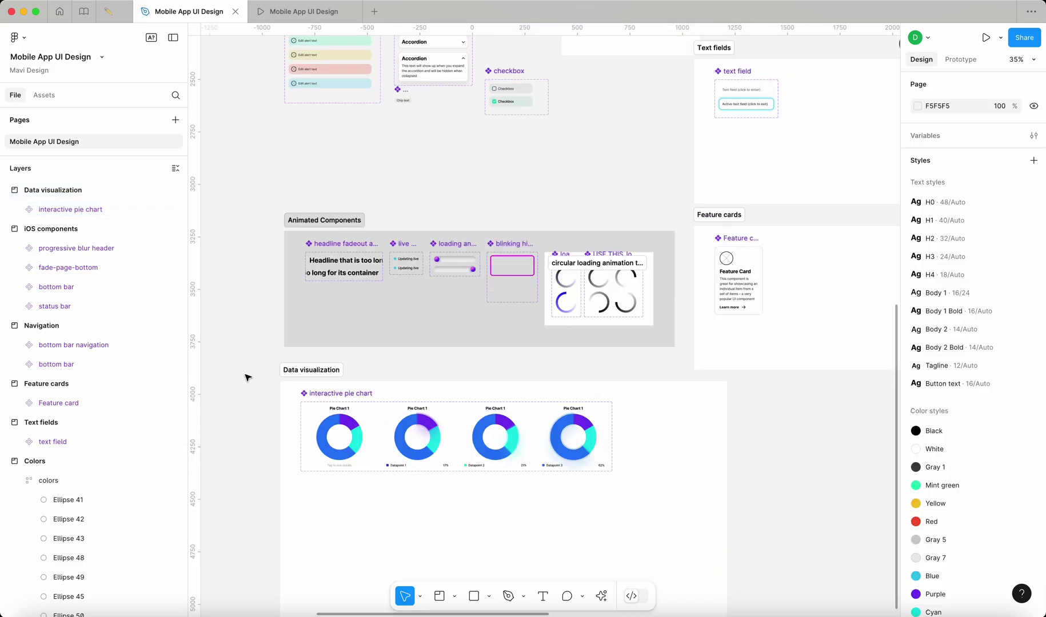
scroll(372, 227, "down", 3)
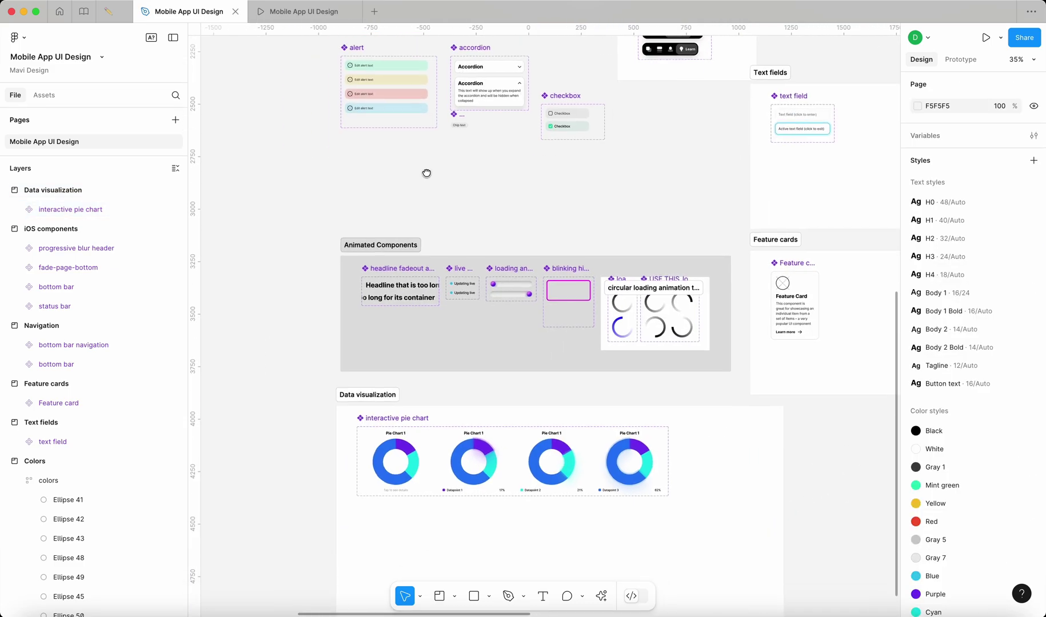
scroll(407, 390, "down", 4)
left_click_drag(652, 198, 746, 229)
left_click_drag(464, 297, 464, 459)
left_click_drag(721, 235, 417, 352)
left_click_drag(534, 396, 635, 406)
- Move Animated Components aside to the left and stack the Text fields section above Feature cards, left-aligned at X -887
left_click_drag(642, 107, 423, 292)
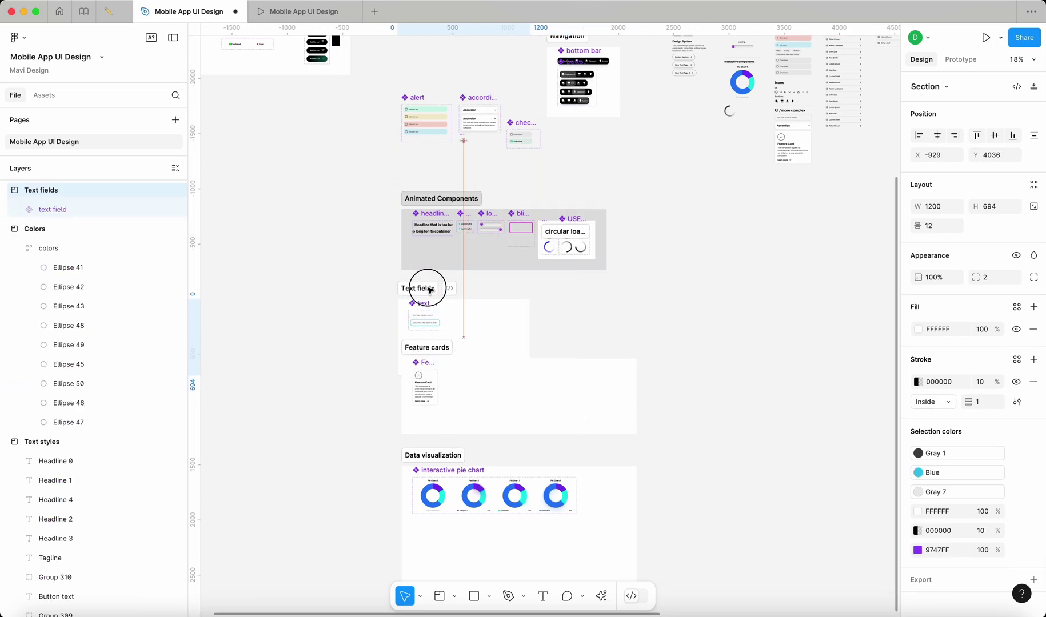
left_click_drag(440, 197, 206, 182)
left_click_drag(417, 286, 417, 249)
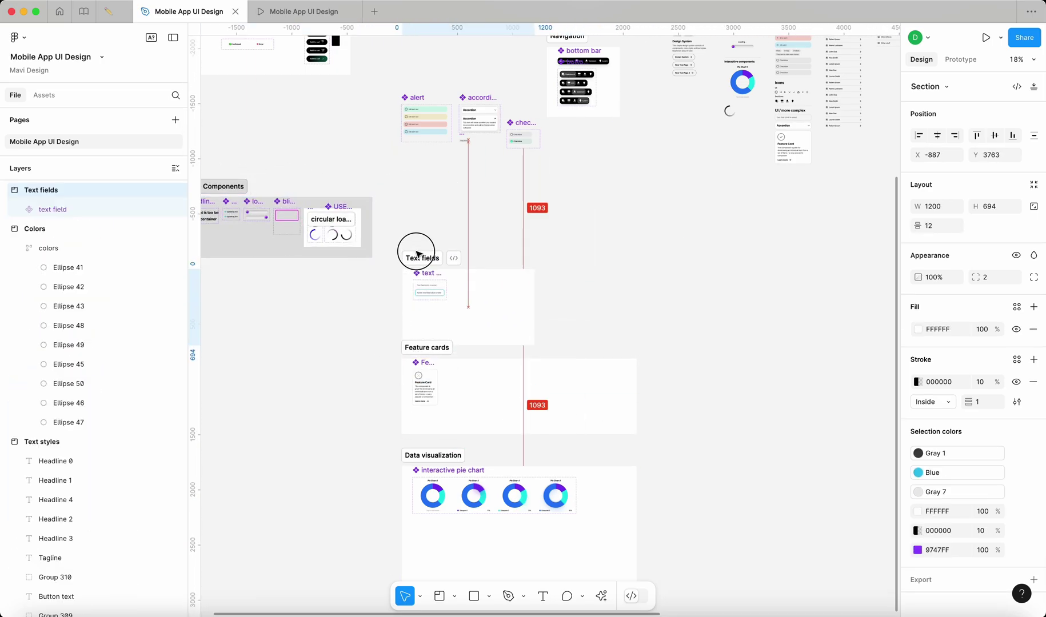
scroll(731, 364, "down", 5)
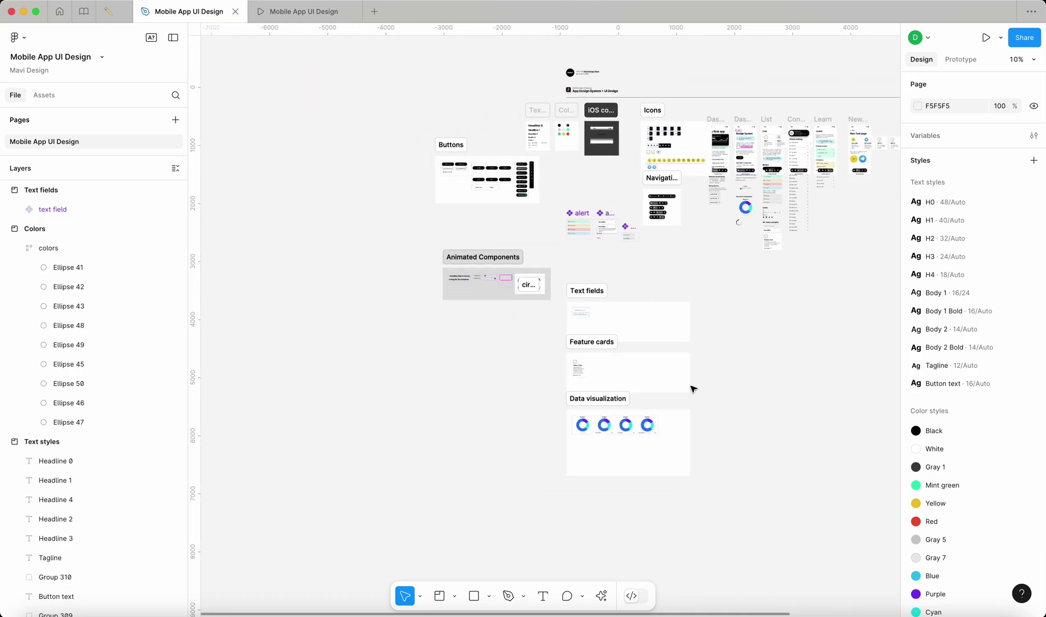
scroll(603, 192, "up", 10)
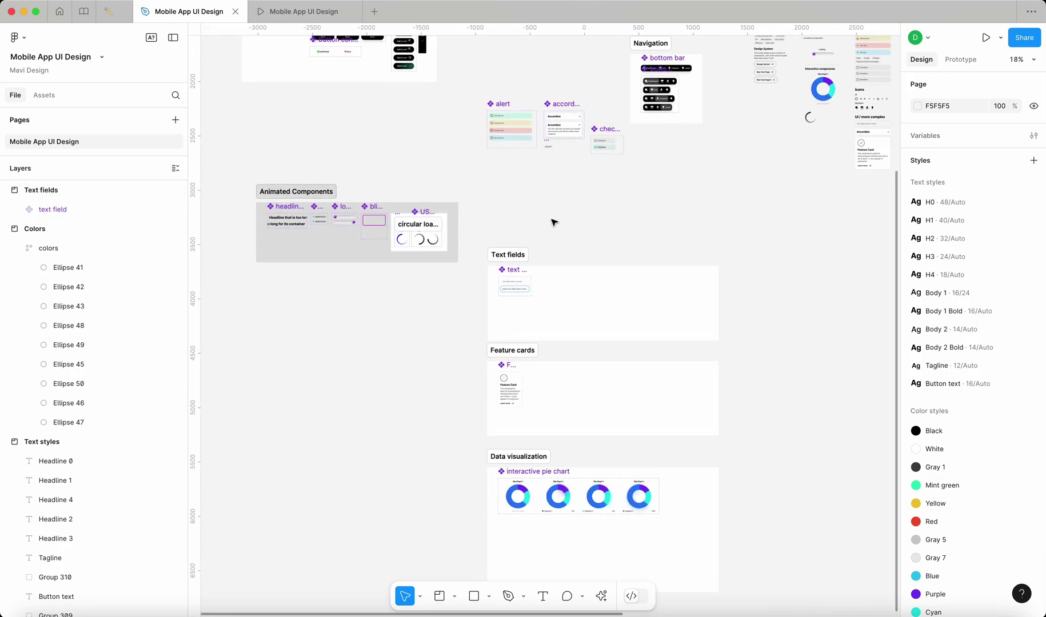
- Move the Icons section left, closer to iOS components, and shift the Navigation section up and to the right
left_click_drag(509, 196, 503, 243)
scroll(503, 243, "down", 3)
scroll(544, 293, "up", 2)
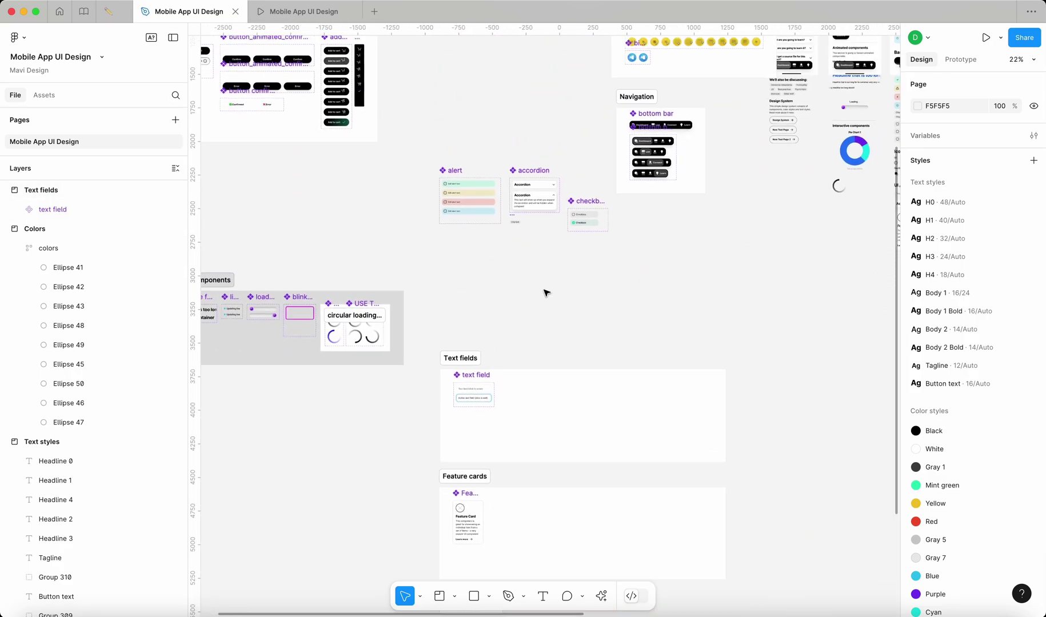
scroll(552, 277, "up", 4)
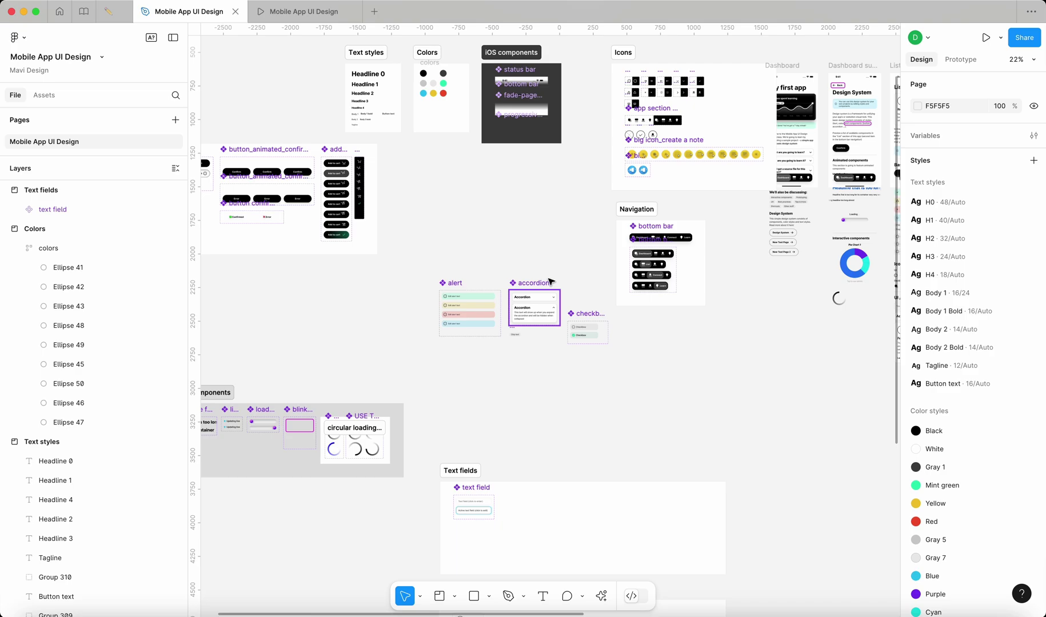
scroll(536, 298, "up", 4)
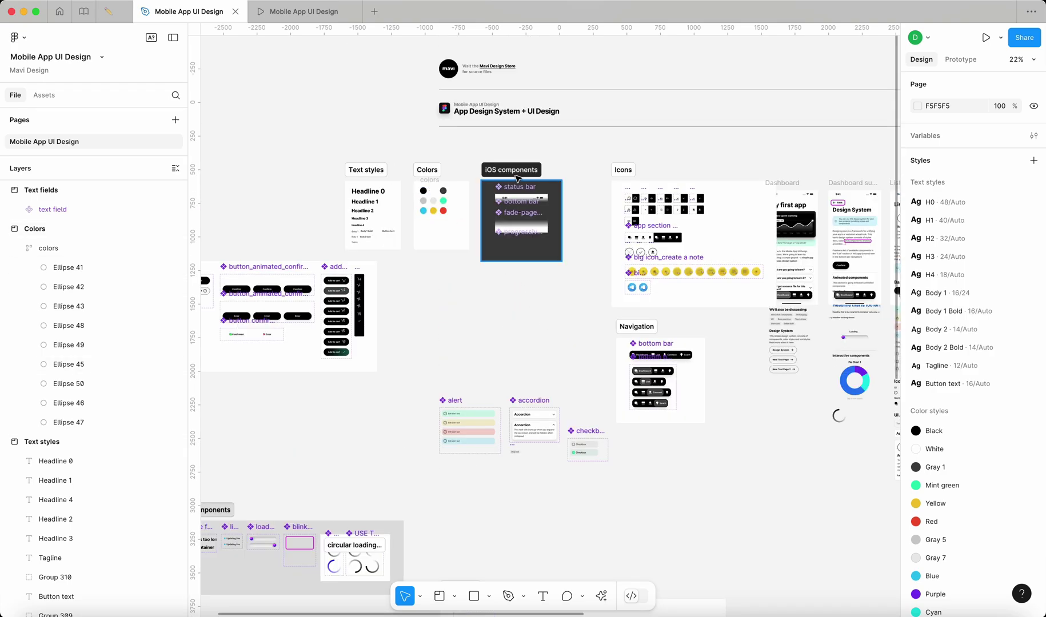
left_click_drag(631, 179, 598, 176)
left_click(627, 330)
left_click_drag(627, 330, 832, 286)
- Move the Chip component out from under the accordion to the right of the checkbox component, at X 401, Y 2506
scroll(519, 438, "up", 5)
scroll(638, 480, "down", 3)
scroll(638, 481, "up", 2)
scroll(617, 400, "down", 3)
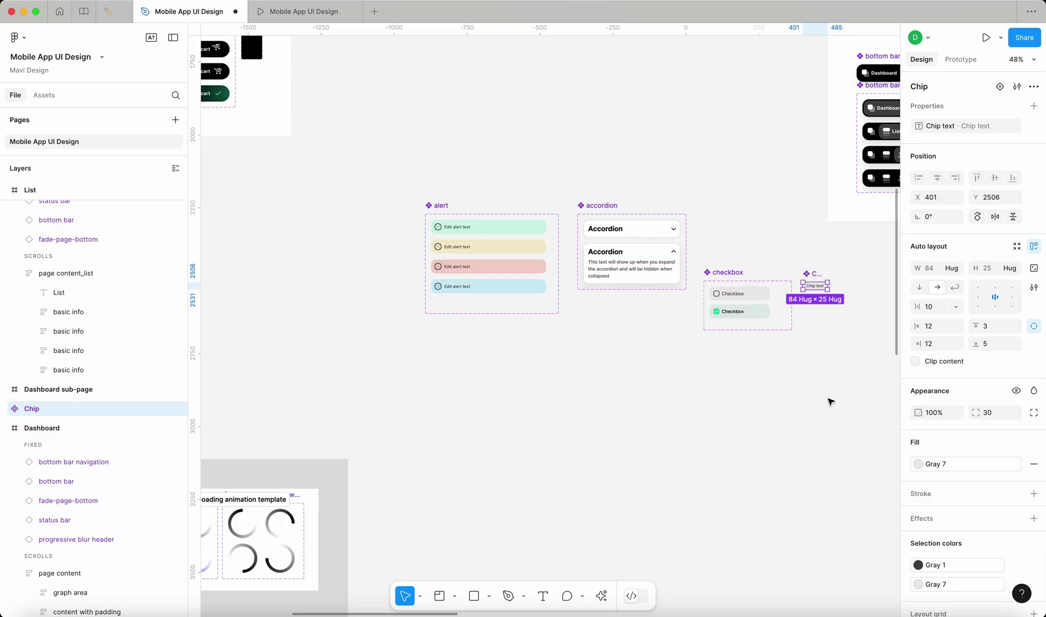
- Draw a section about 1763 × 610 around the alert, accordion, checkbox and Chip components and name it "UI basics"
scroll(807, 402, "right", 3)
left_click(807, 402)
key("shift+s")
left_click_drag(295, 146, 302, 182)
double_click(311, 171)
type("UI basics")
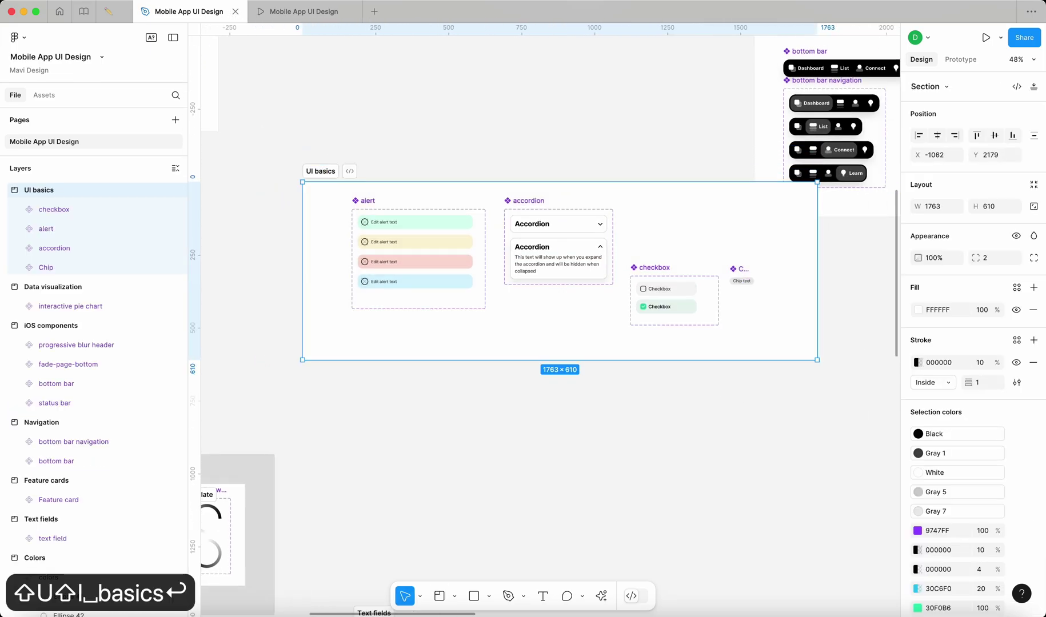
scroll(286, 179, "left", 1)
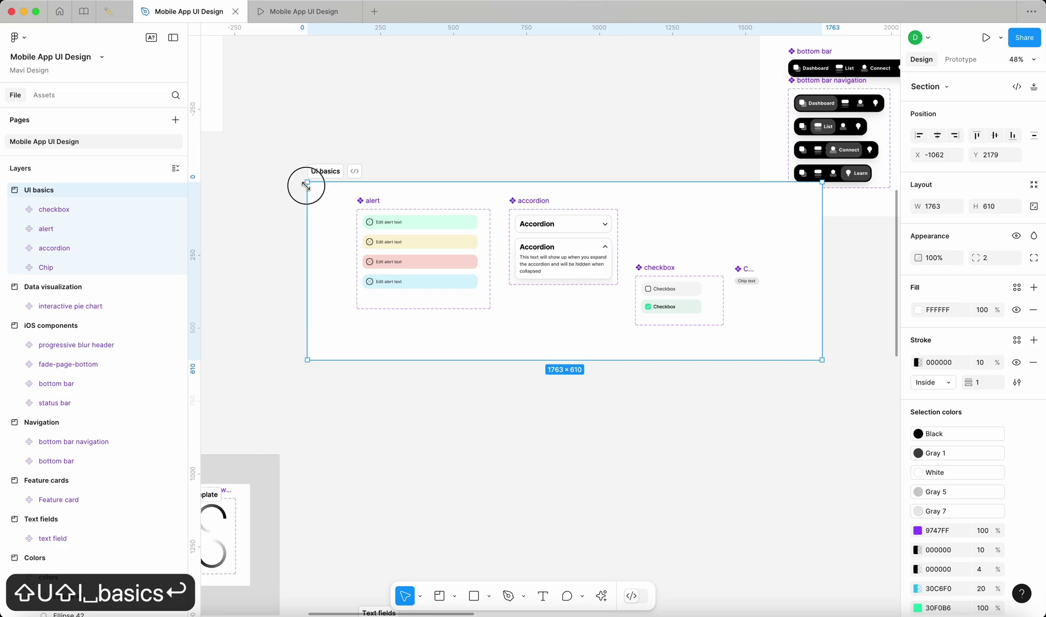
- Shrink the UI basics section to fit its components and move it down and right, clear of the Navigation section
double_click(307, 186)
left_click(492, 127)
left_click_drag(348, 169, 378, 229)
left_click(495, 251)
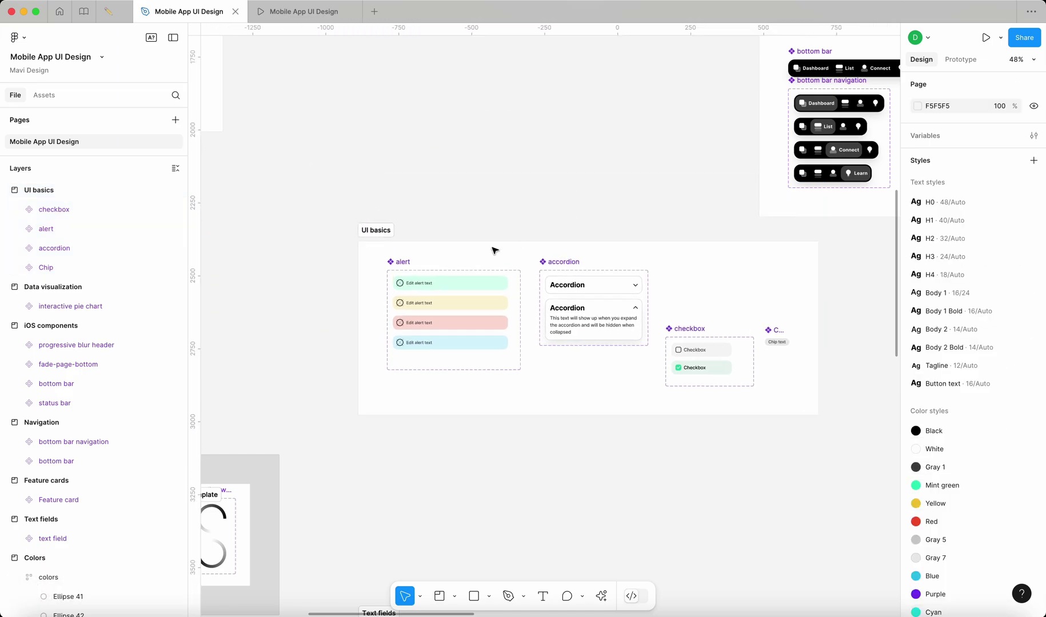
- Line up the accordion, checkbox and Chip with the alert at Y 100, spacing the accordion and checkbox 50 px apart
left_click(402, 262)
left_click_drag(562, 262, 563, 268)
key("alt")
key("Left")
key("Left")
key("shift+Left")
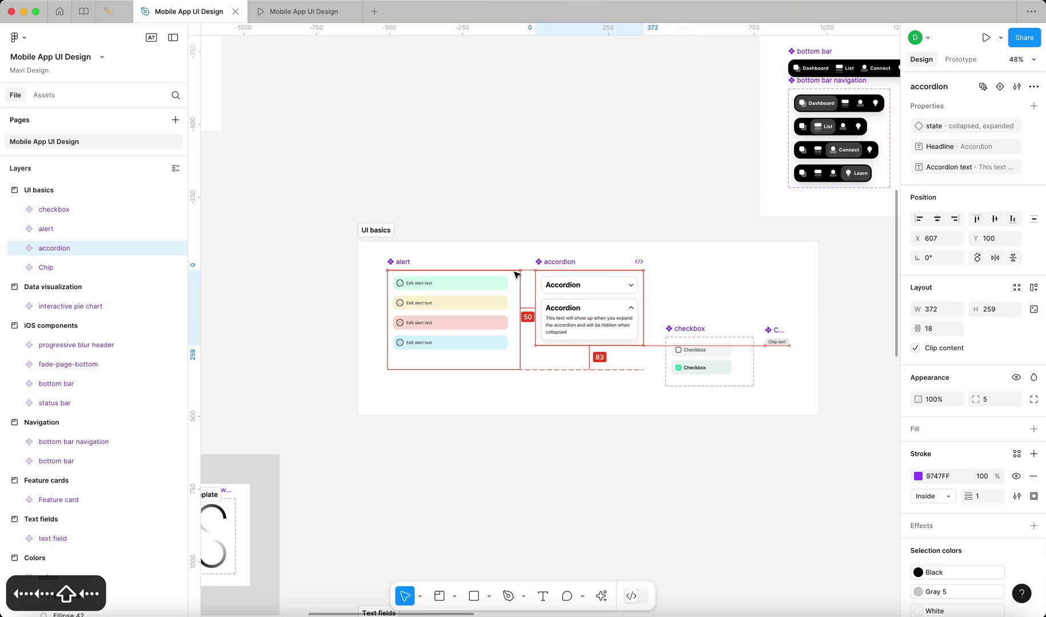
left_click_drag(698, 330, 691, 262)
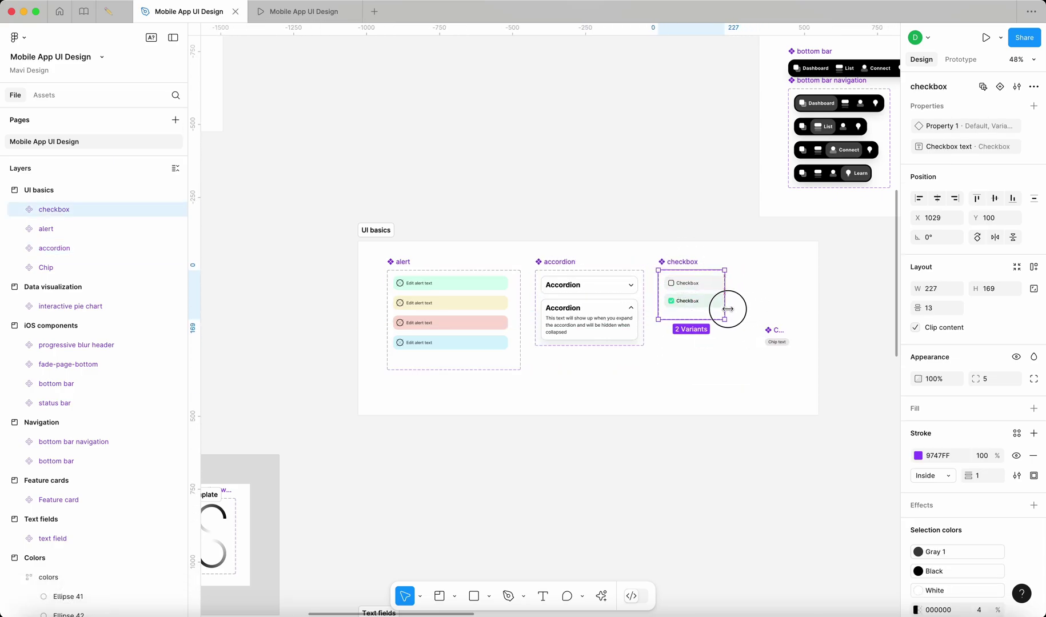
left_click_drag(777, 331, 765, 268)
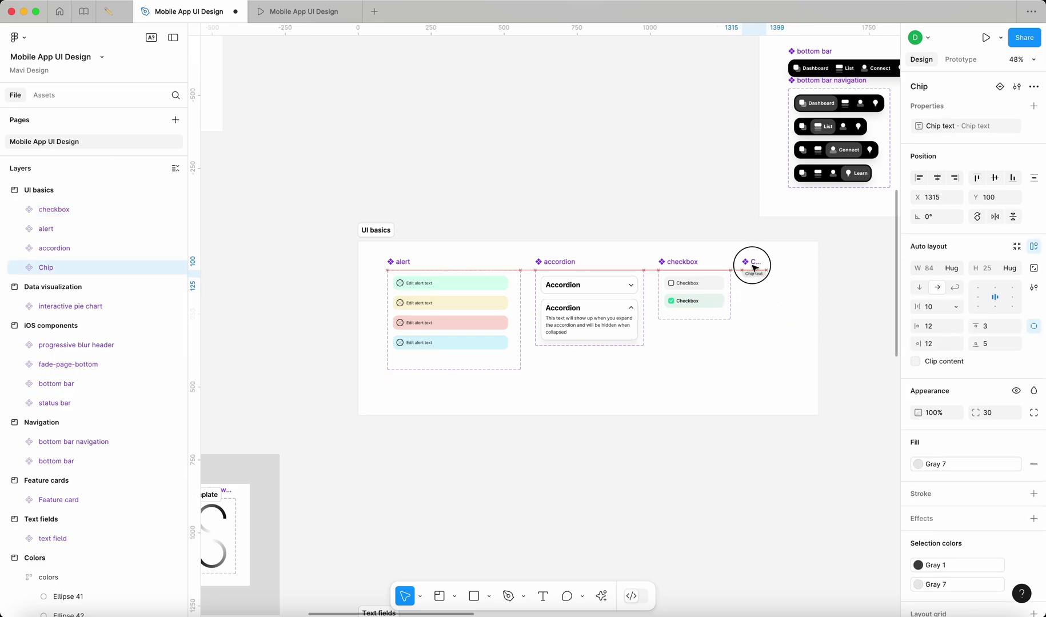
- Move the Navigation section down and right so it sits beside the UI basics section
scroll(755, 267, "down", 5)
left_click(631, 210)
scroll(632, 212, "up", 5)
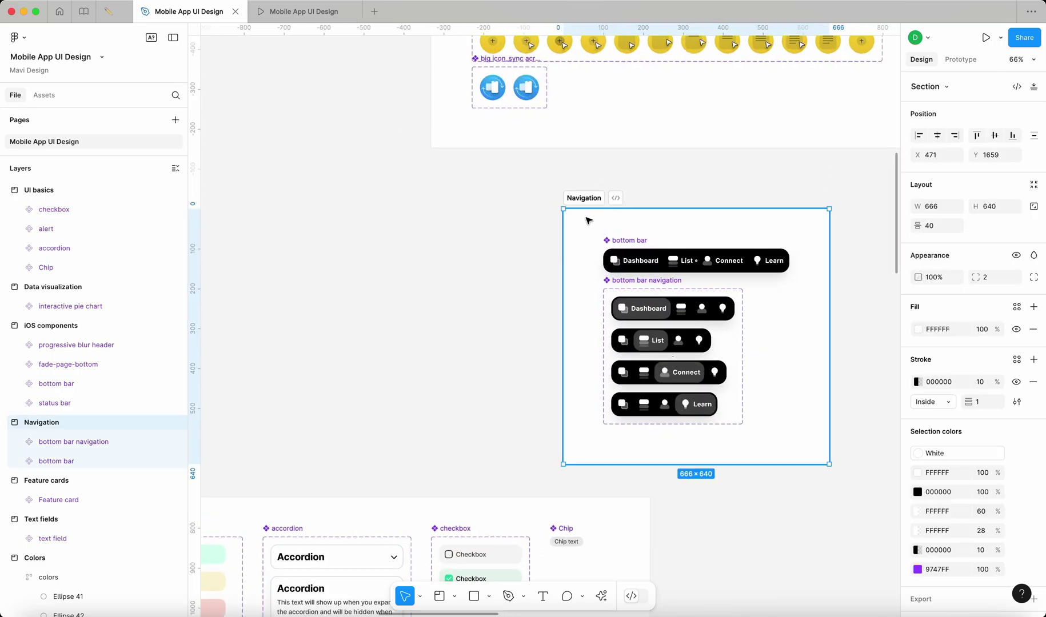
scroll(582, 198, "down", 3)
mouse_move(583, 197)
left_mouse_down()
mouse_move(620, 212)
mouse_move(590, 200)
left_mouse_up()
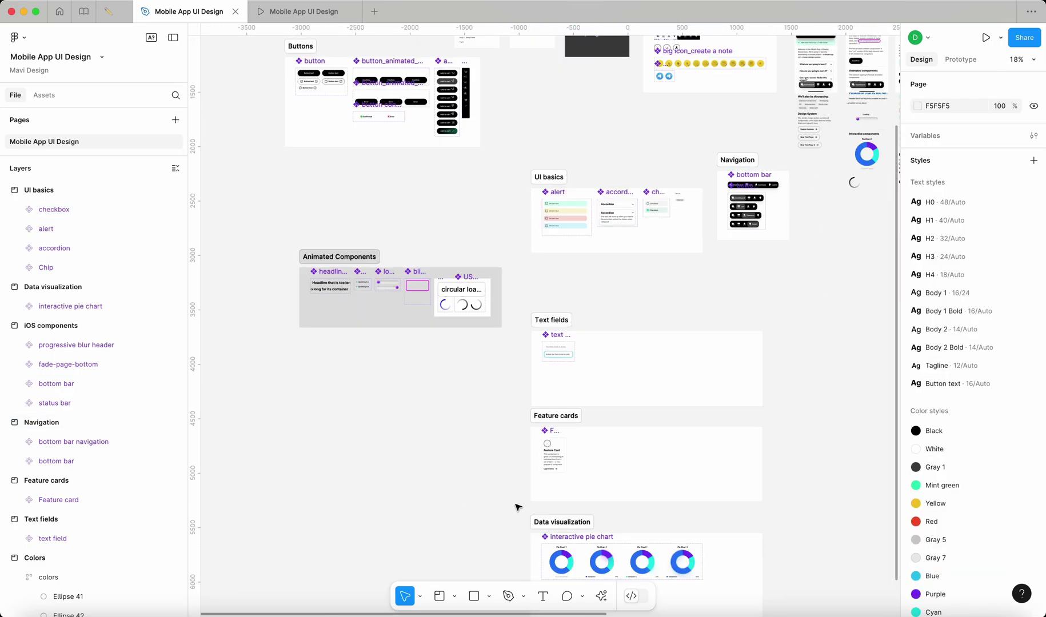
- Duplicate the Text fields section below Animated Components at X -3399, Y 4041, and turn the copy into an empty section named "Loading"
scroll(486, 435, "down", 5)
scroll(486, 435, "right", 2)
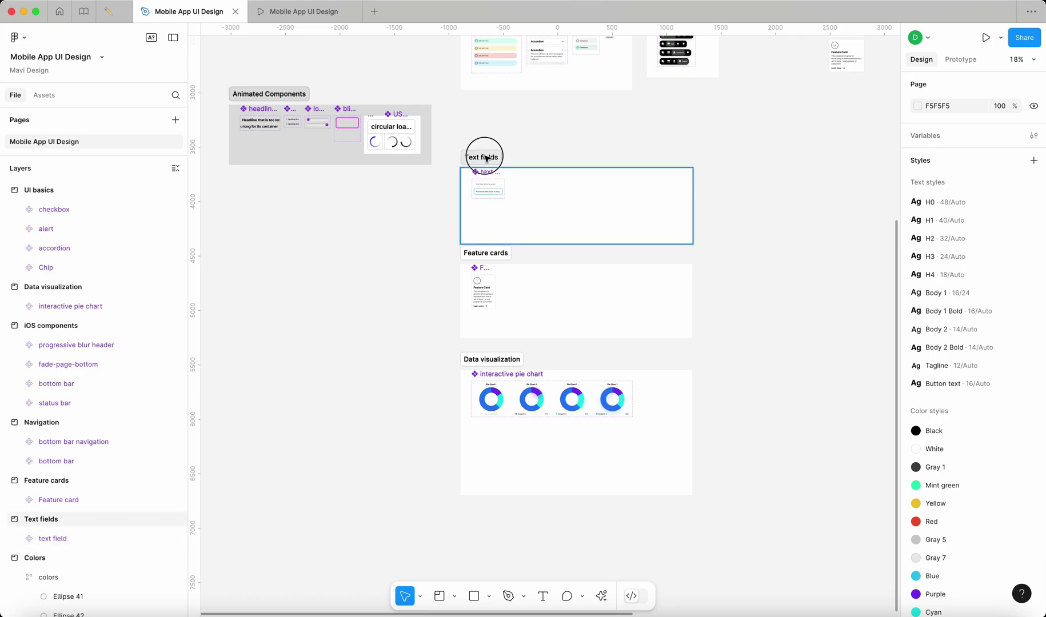
left_click_drag(482, 158, 307, 200)
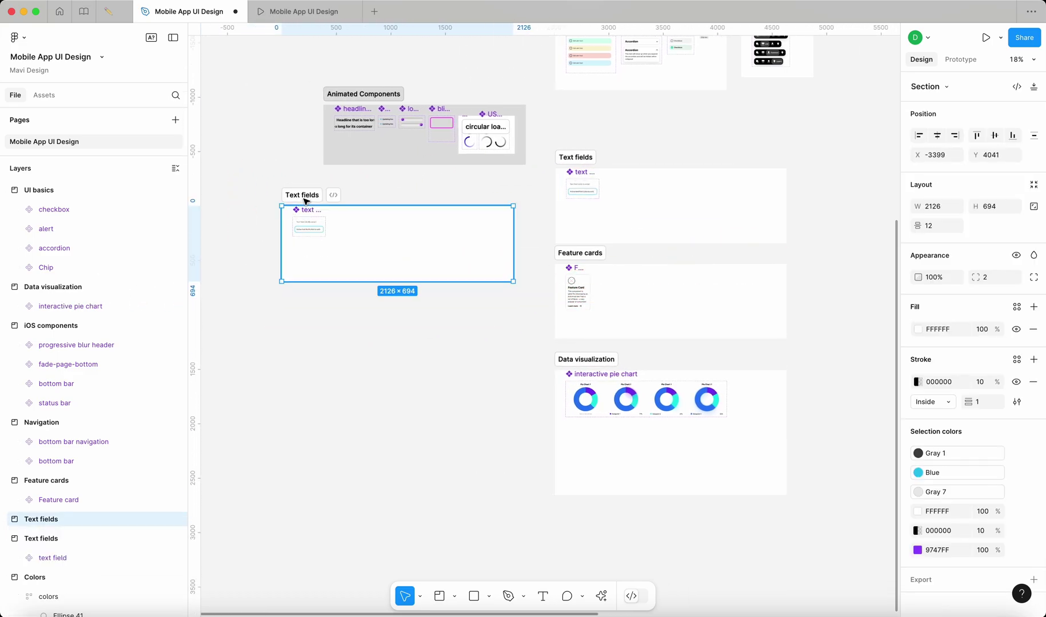
key("Return")
key("BackSpace")
left_click(306, 201)
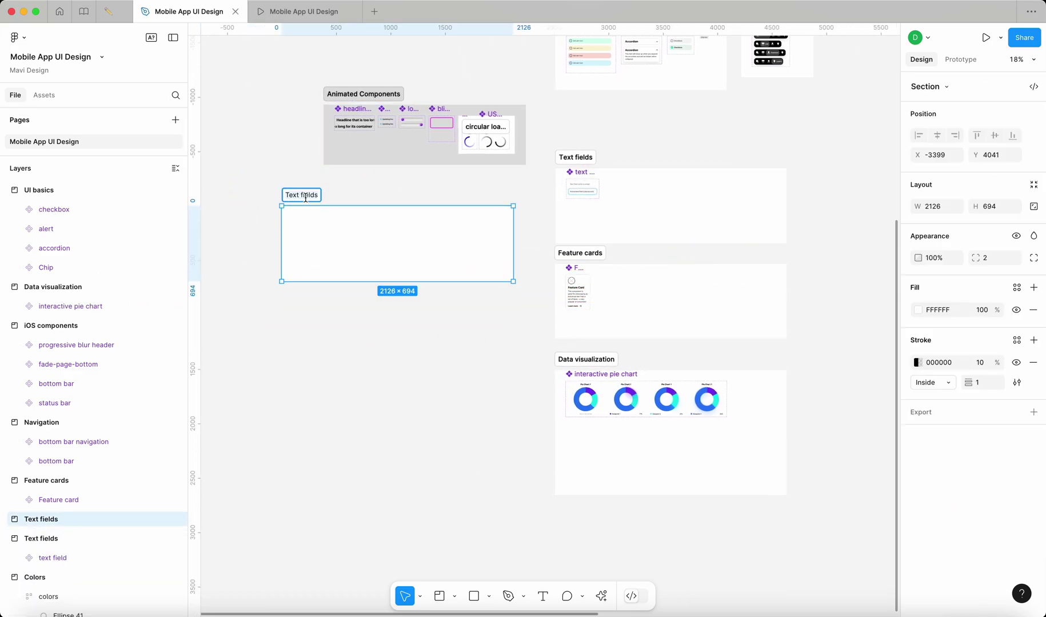
key("Return")
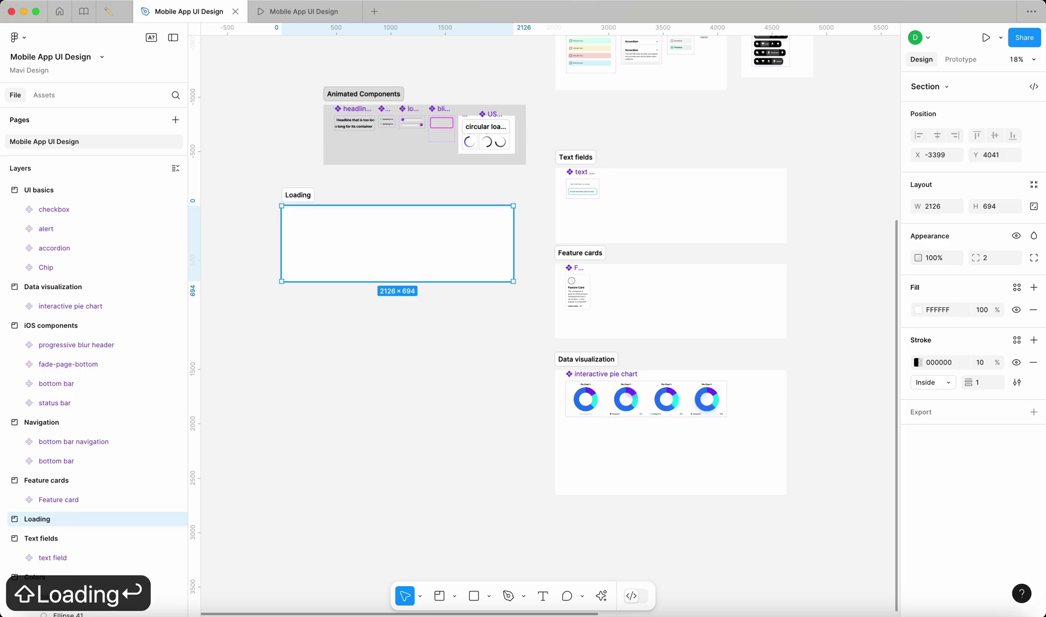
scroll(260, 166, "up", 5)
left_click(308, 178)
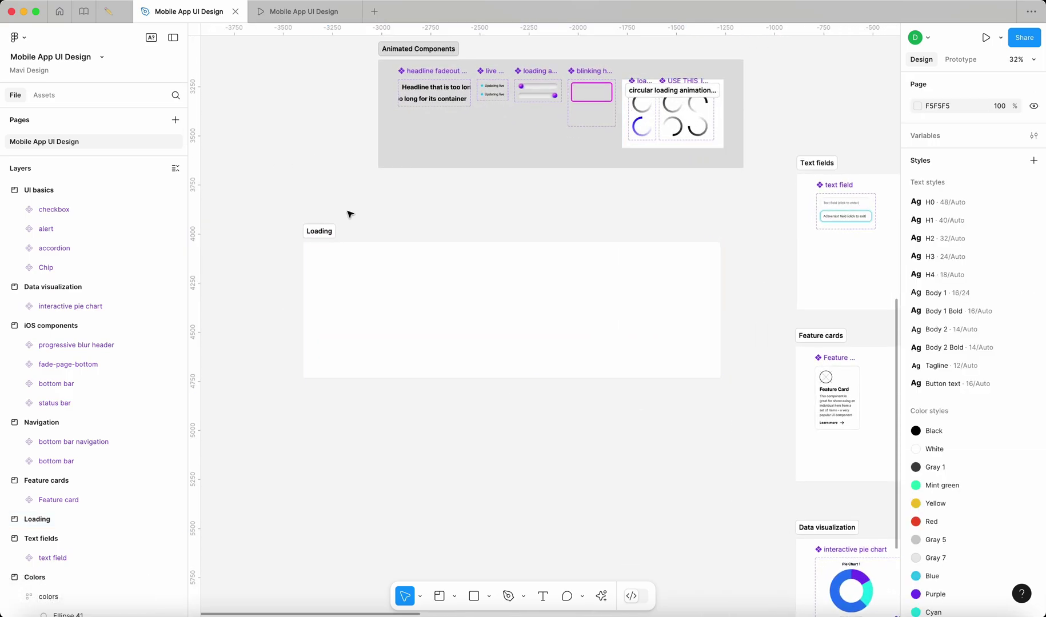
left_click(335, 226)
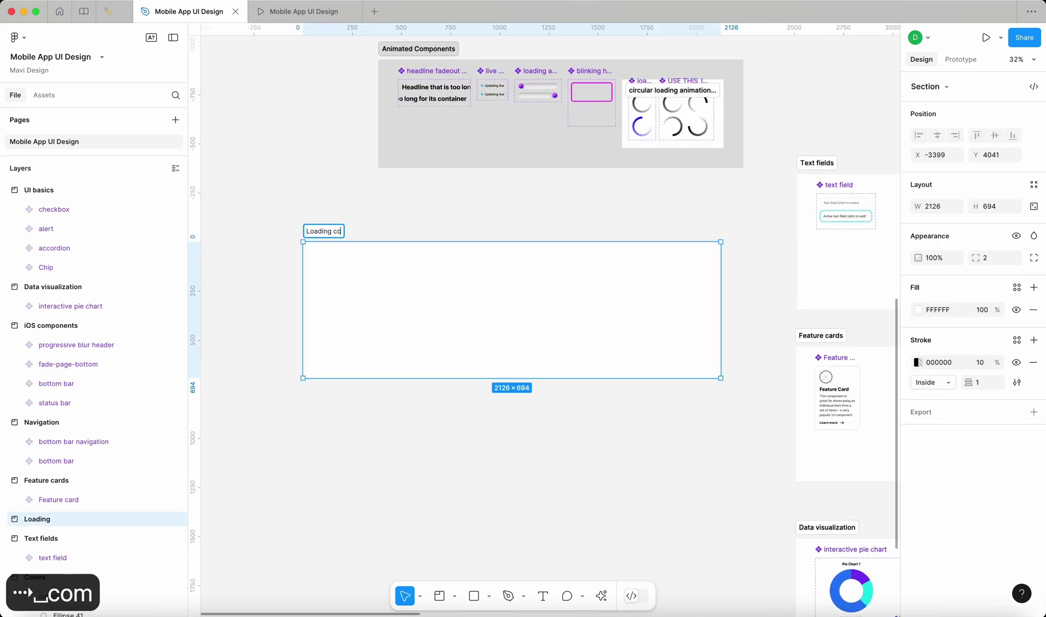
key("super+a")
type("Loading")
key("Return")
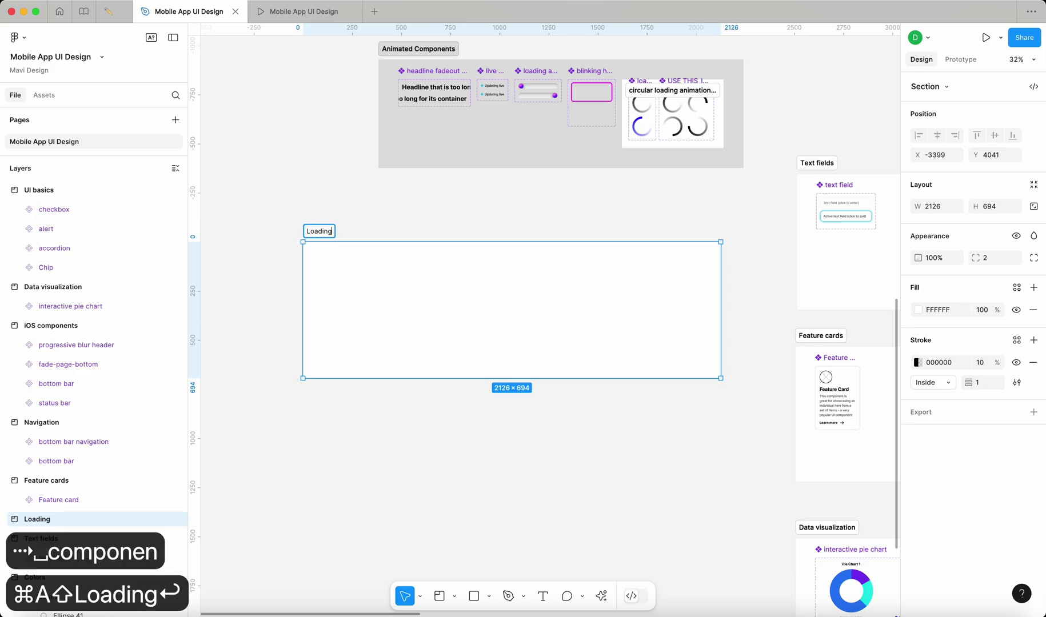
- Move the loading animation_marble component and the circular loading animation template from Animated Components into the Loading section
scroll(429, 46, "up", 3)
left_click_drag(596, 88, 278, 393)
left_click_drag(772, 110, 366, 406)
left_click_drag(366, 406, 361, 410)
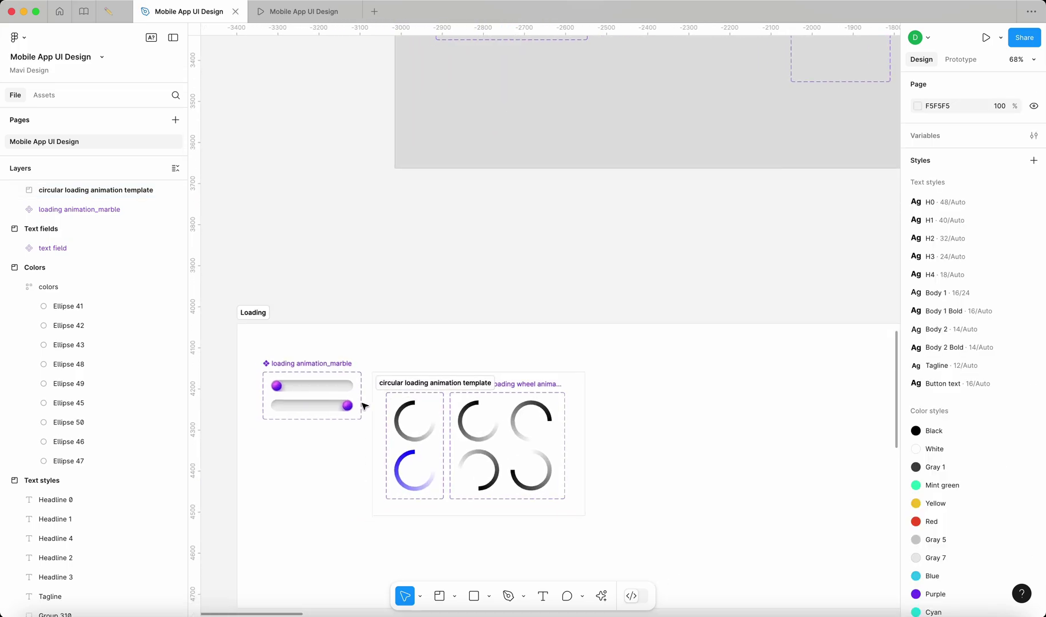
- Adjust the circular loading animation template's position to the right of loading animation_marble within the Loading section
scroll(364, 407, "down", 1)
left_click_drag(422, 371, 431, 373)
scroll(431, 372, "down", 3)
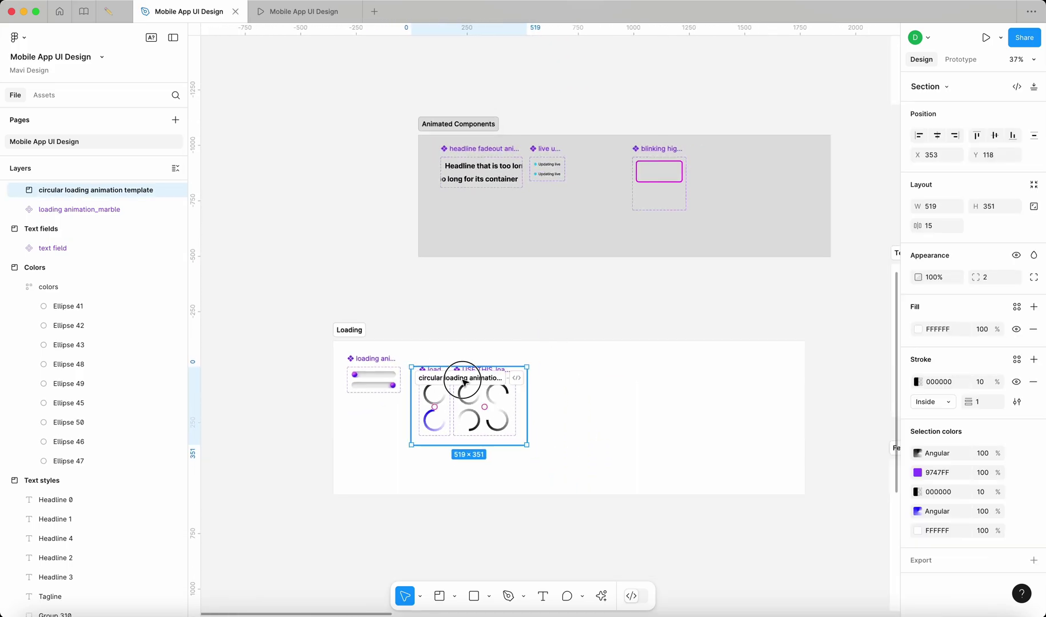
left_click_drag(462, 380, 465, 377)
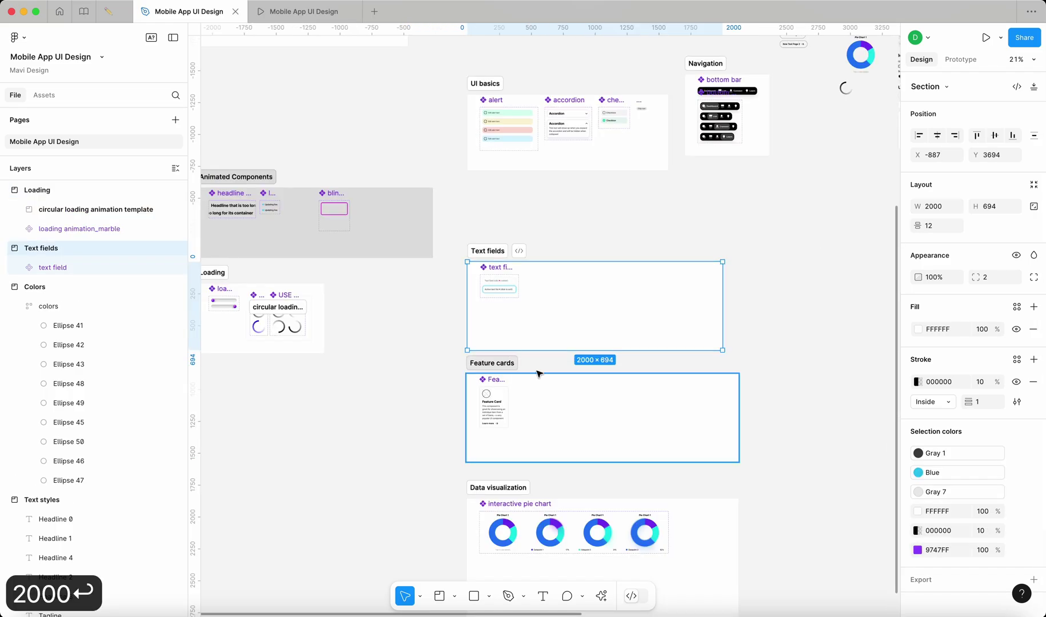
- Narrow the Feature cards and Data visualization sections to match the Text fields width, making Data visualization about 2006 wide
left_click(509, 361)
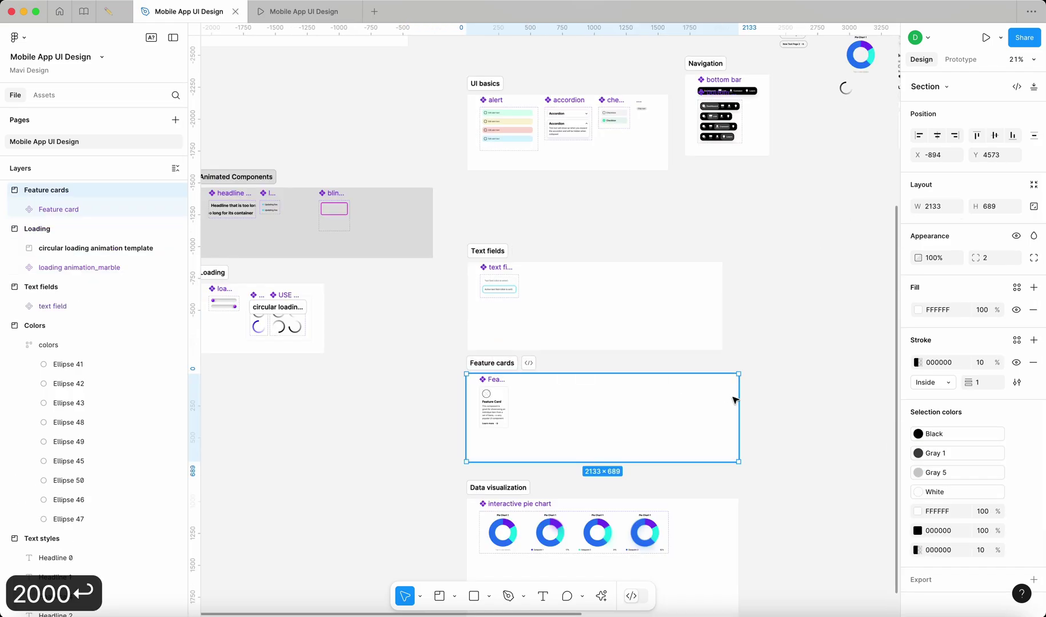
left_click_drag(736, 403, 723, 403)
left_click(737, 525)
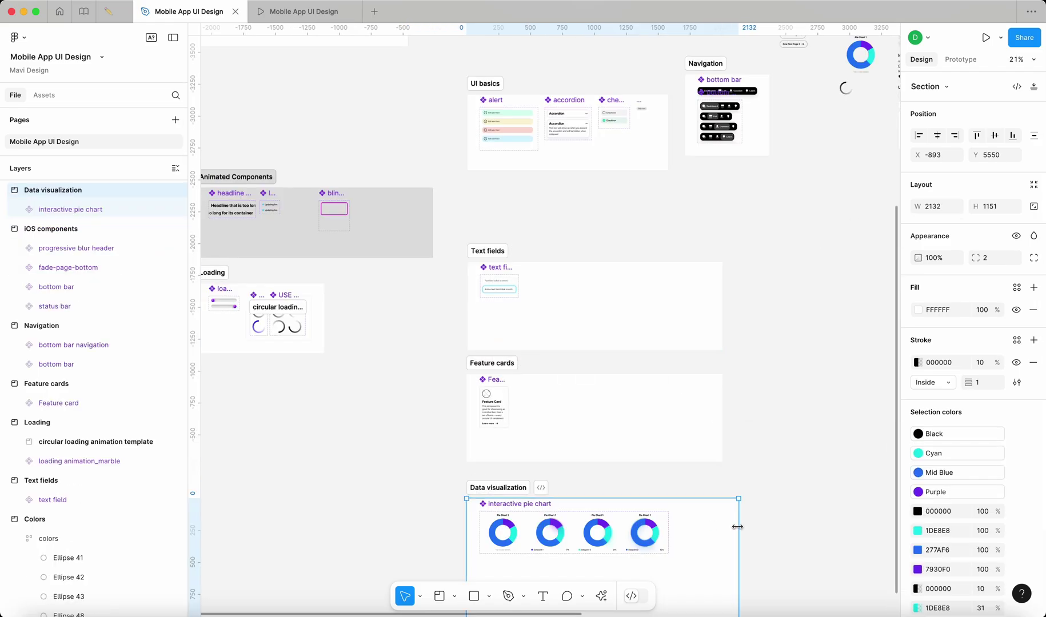
left_click_drag(736, 525, 719, 525)
left_click(787, 527)
- Move the Text fields, Feature cards and Data visualization sections down together to start at about Y 4528
scroll(464, 285, "down", 5)
left_click(498, 290)
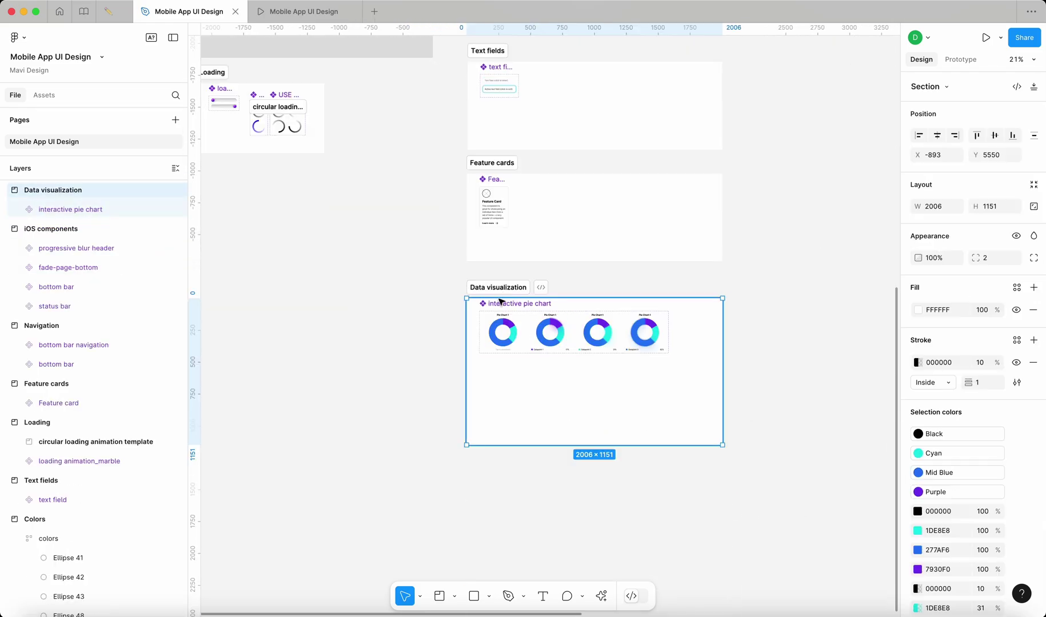
scroll(711, 375, "down", 3)
left_click_drag(747, 452, 572, 183)
left_click_drag(678, 230, 677, 289)
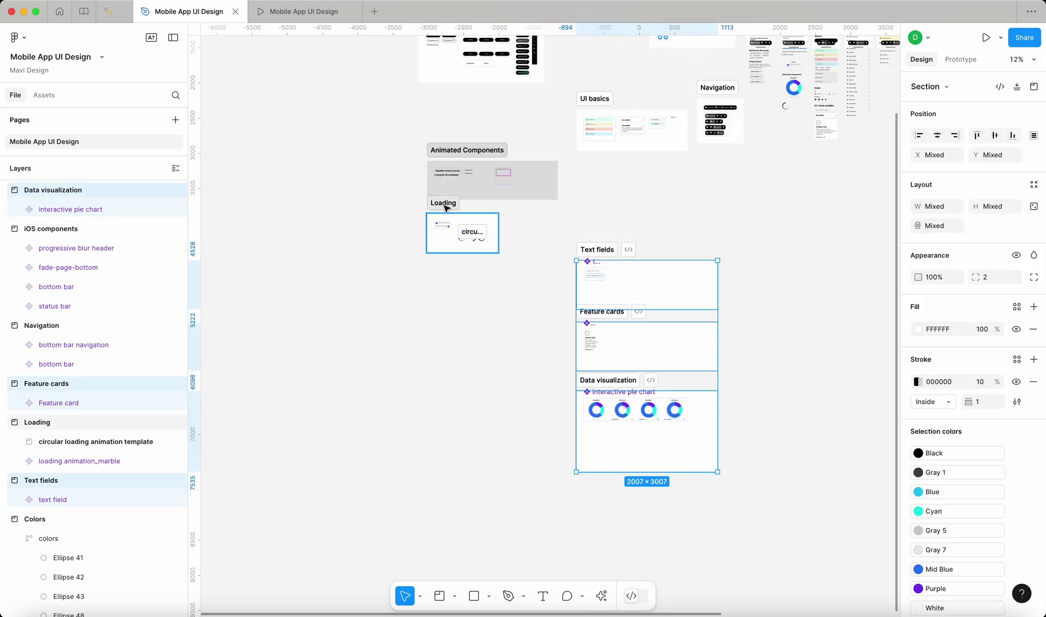
- Move the Loading section directly above Text fields at X -889, Y 3764 and widen it to 2002
left_click_drag(445, 206, 557, 207)
scroll(598, 201, "up", 5)
scroll(558, 203, "down", 2)
scroll(604, 213, "down", 1)
left_click_drag(683, 246, 802, 245)
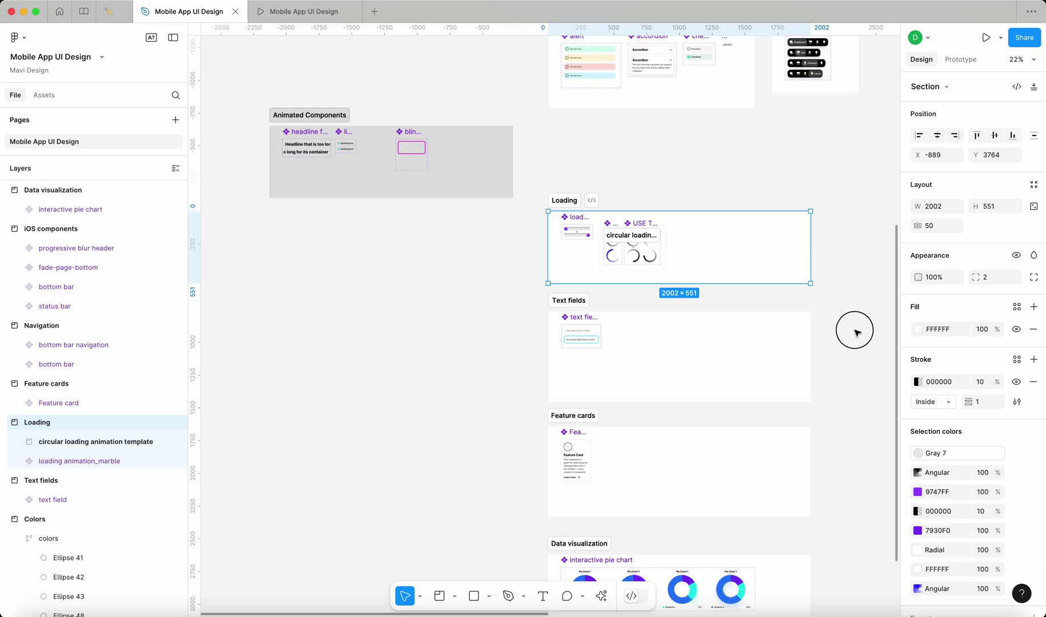
- Stack the Text fields, Feature cards and Loading sections in that order below the UI basics section
left_click_drag(568, 301, 563, 112)
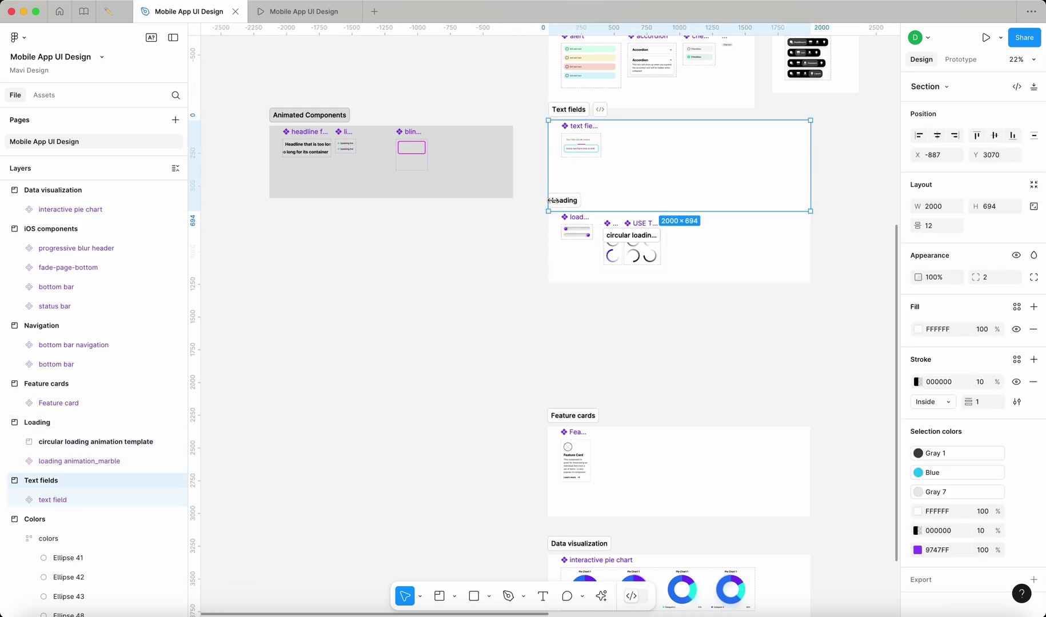
left_click_drag(565, 201, 568, 82)
scroll(457, 383, "down", 3)
left_click(445, 389)
left_click(210, 433)
- Move the Data visualization section up so it sits directly beneath the Loading section
scroll(210, 433, "up", 4)
scroll(509, 210, "up", 2)
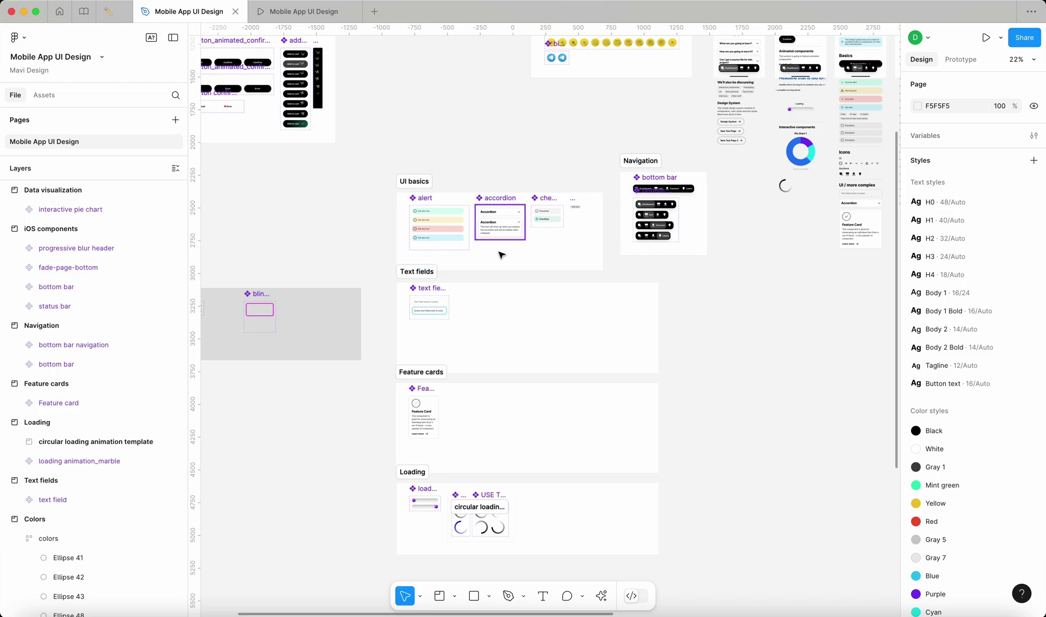
scroll(506, 270, "down", 4)
scroll(539, 269, "down", 3)
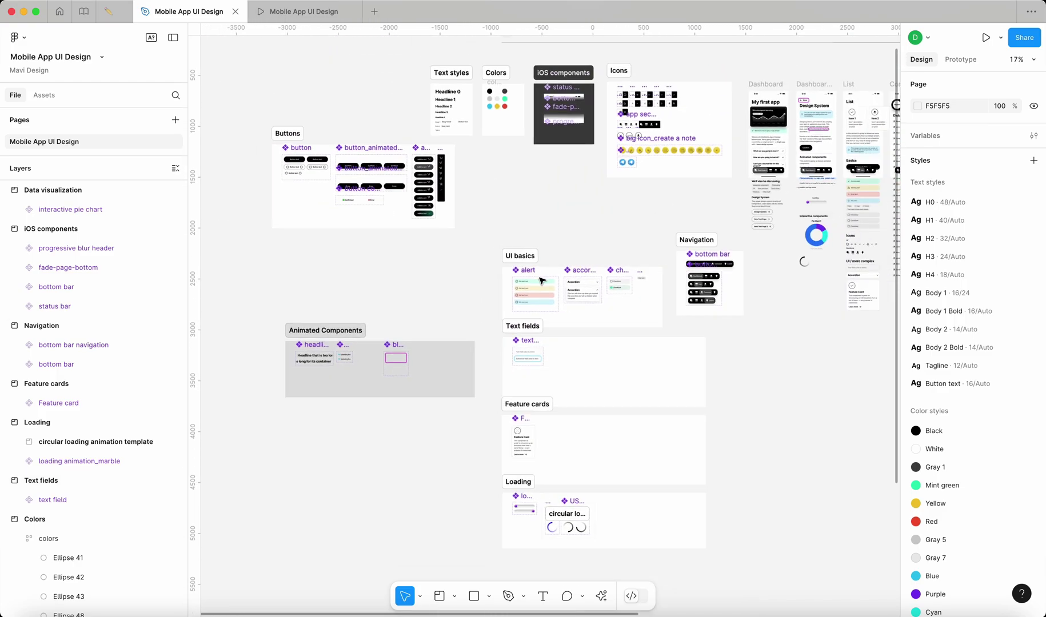
scroll(646, 277, "down", 4)
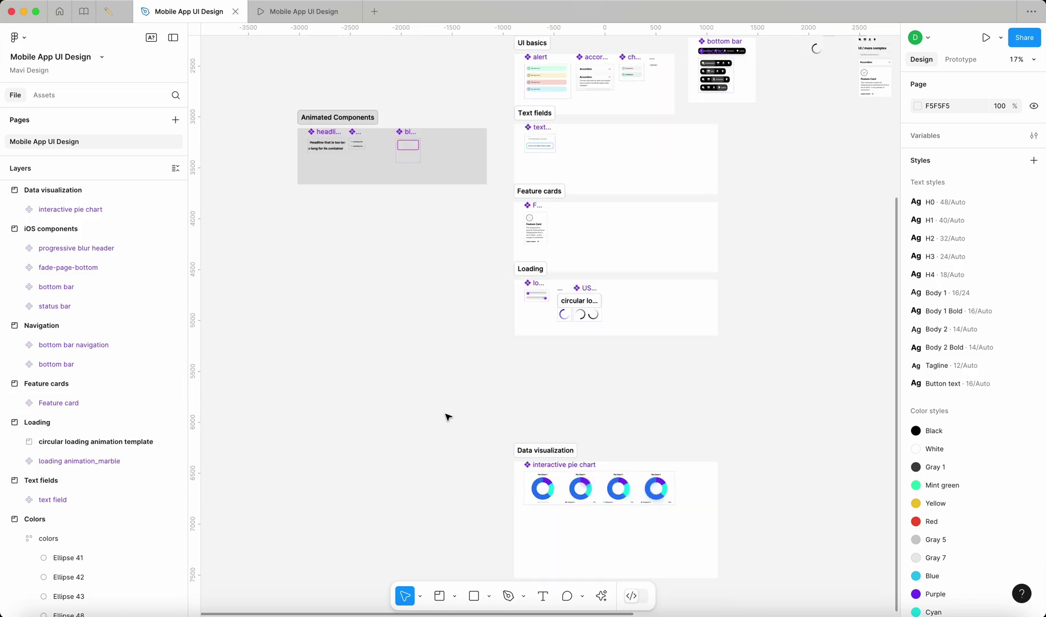
left_click_drag(536, 450, 537, 345)
left_click(493, 359)
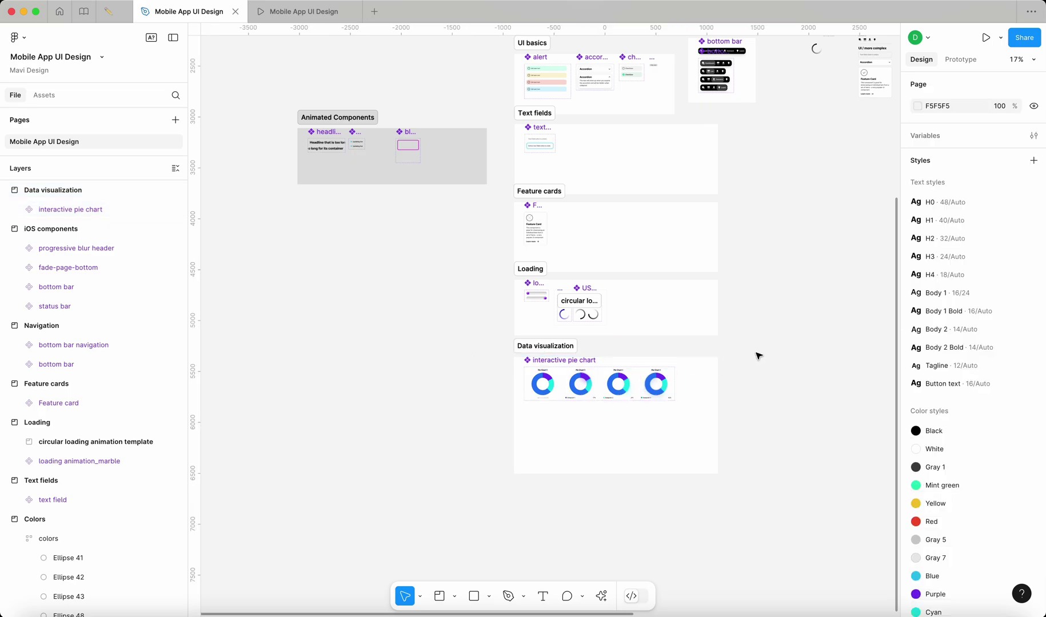
- Move the Text styles, Colors and iOS components sections up into one closely spaced row at Y 366
scroll(758, 355, "up", 10)
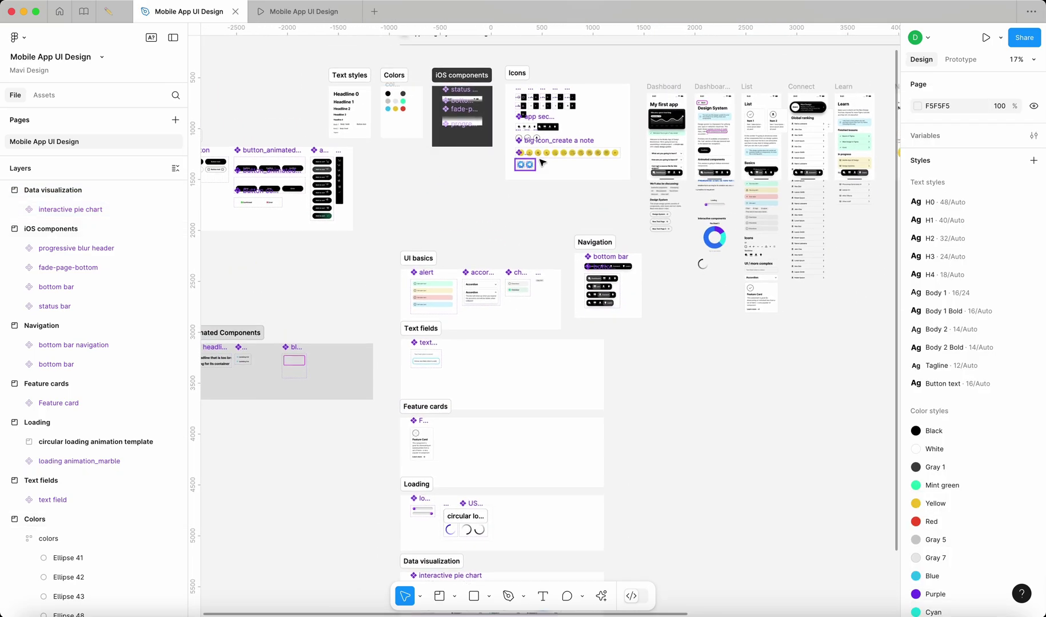
scroll(554, 168, "up", 5)
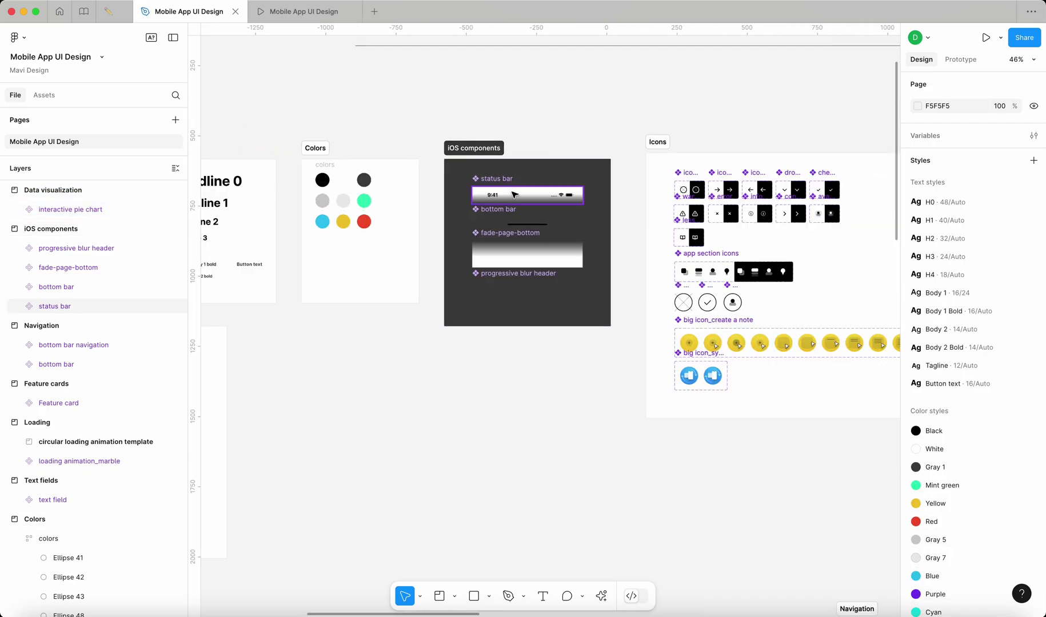
scroll(532, 183, "down", 5)
left_click_drag(347, 174, 373, 118)
left_click_drag(508, 150, 429, 120)
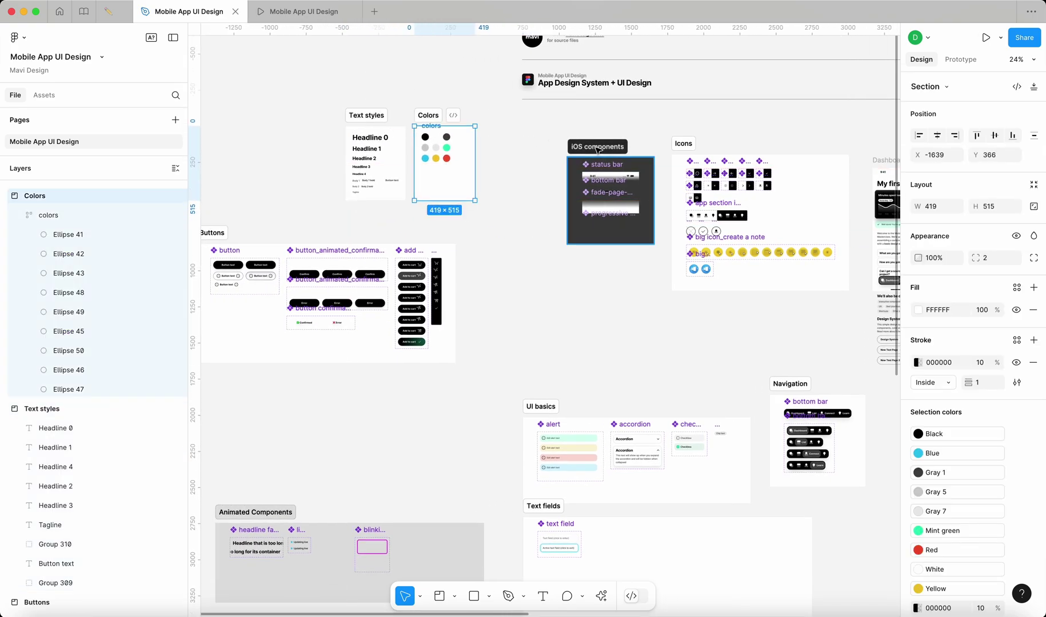
left_click_drag(597, 149, 513, 118)
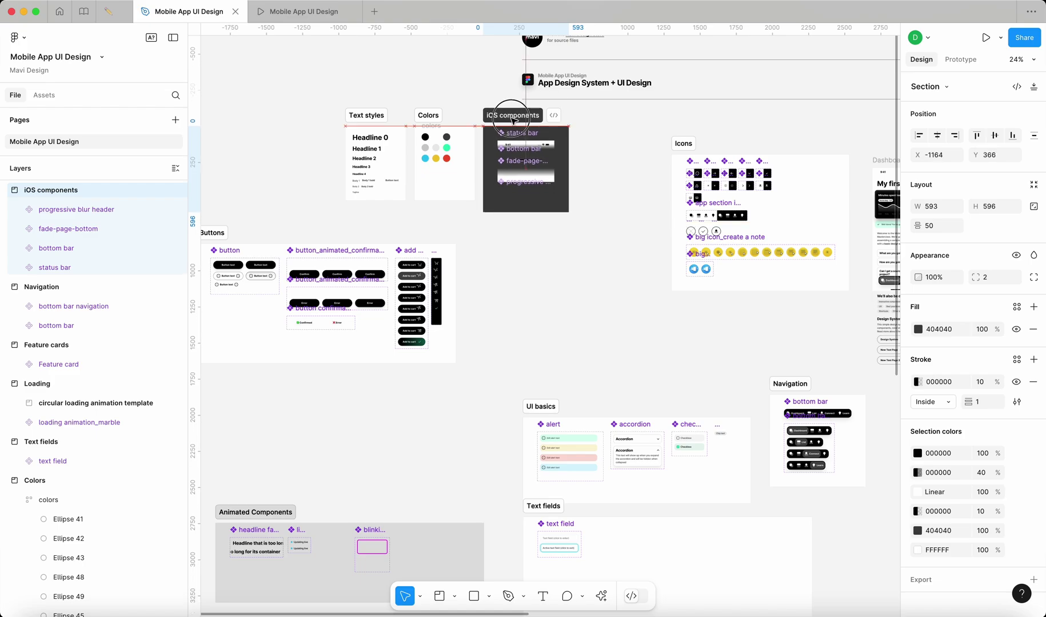
- Move the UI basics section up to X -889, Y 1626 and shift the Icons section left to X 2, Y 561
scroll(663, 230, "down", 2)
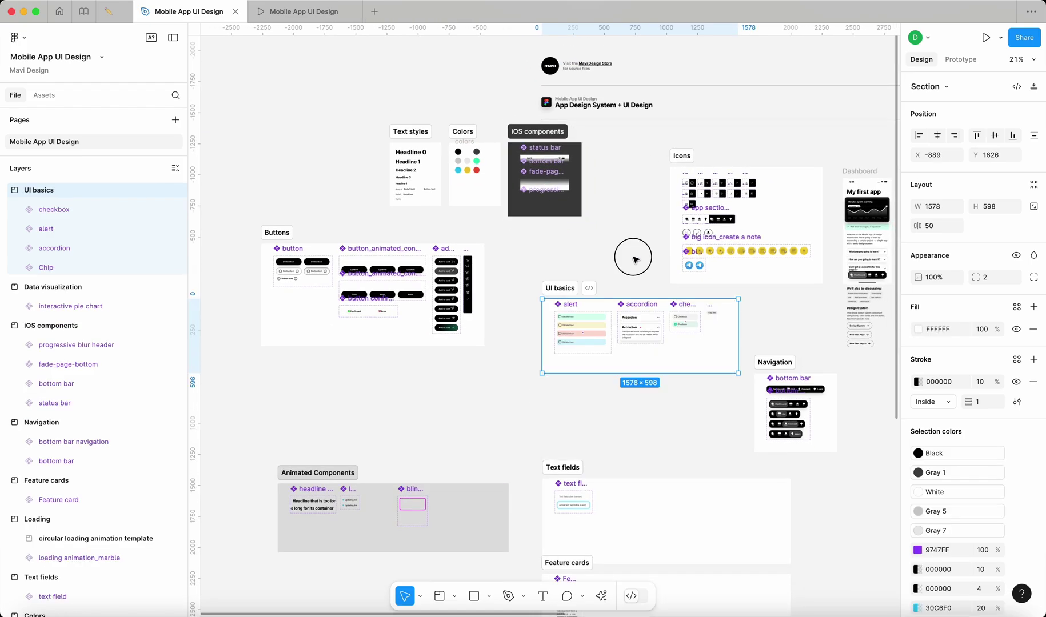
left_click(635, 256)
left_click_drag(631, 256, 529, 243)
left_click_drag(587, 141, 570, 141)
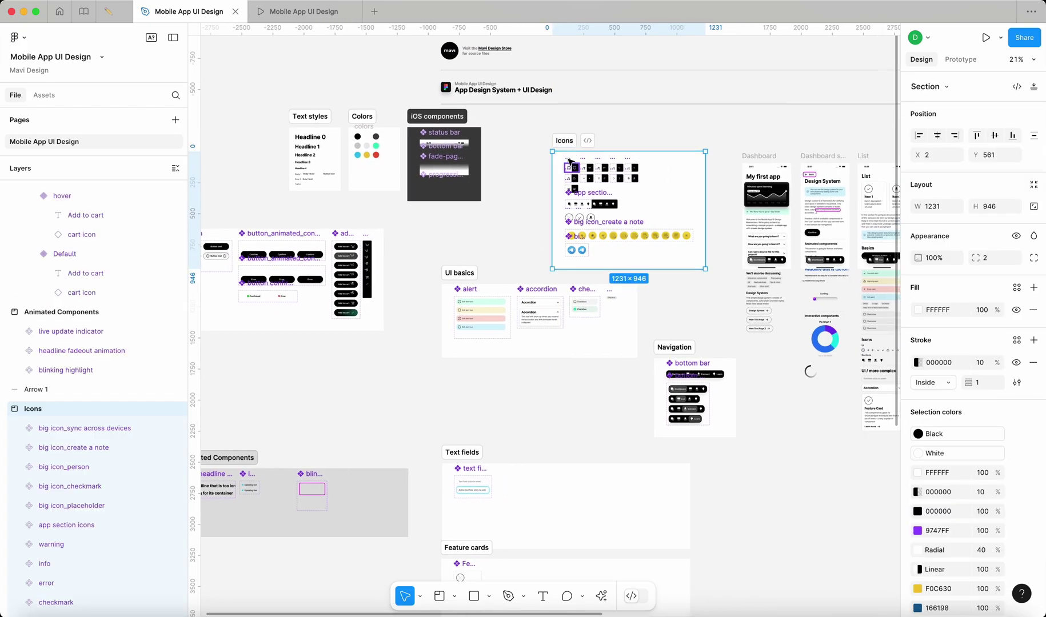
- Move the Text styles and Colors sections above the Buttons section, side by side at Y 140
left_click_drag(324, 113, 368, 108)
scroll(465, 129, "down", 2)
left_click_drag(494, 131, 396, 138)
scroll(395, 137, "up", 5)
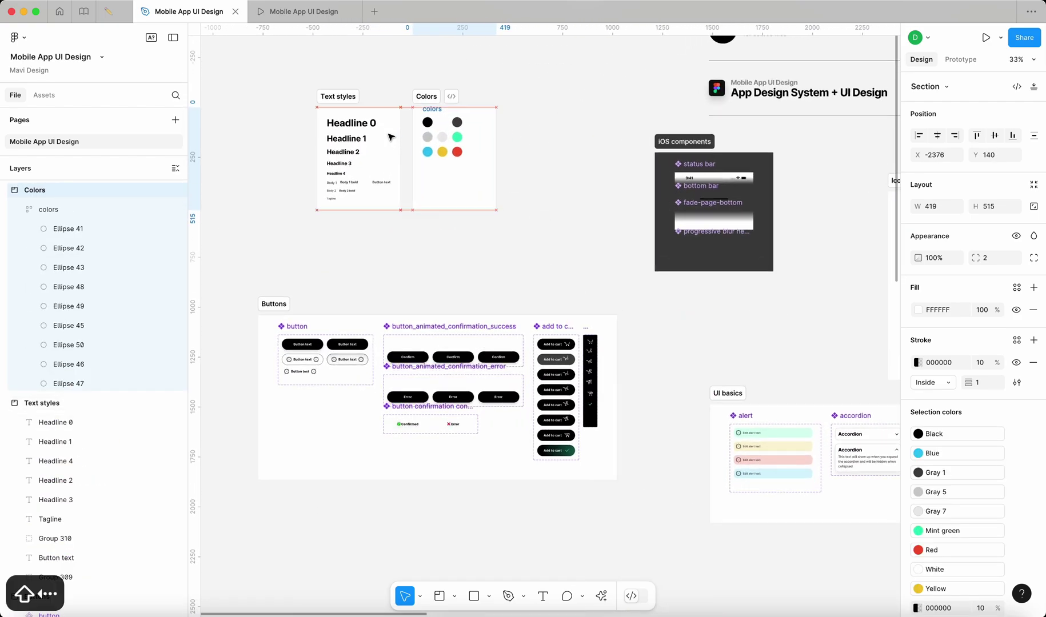
- Place the iOS components section at X -1617, Y 140, evenly spaced in the row with Text styles and Colors
left_click_drag(671, 143, 548, 100)
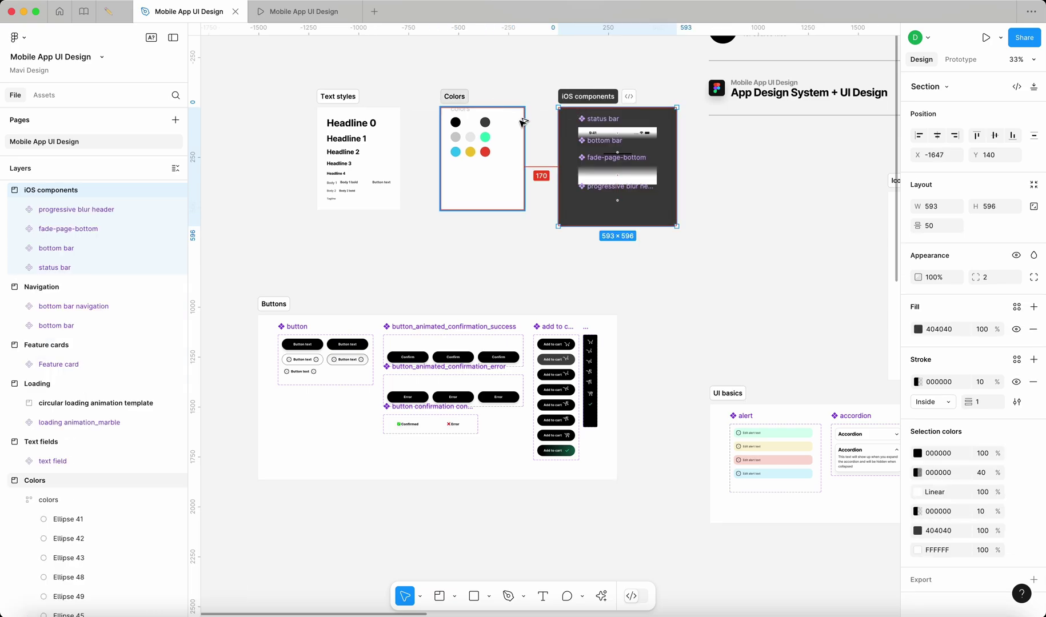
key("shift+Right")
key("shift+Right")
key("shift+Right")
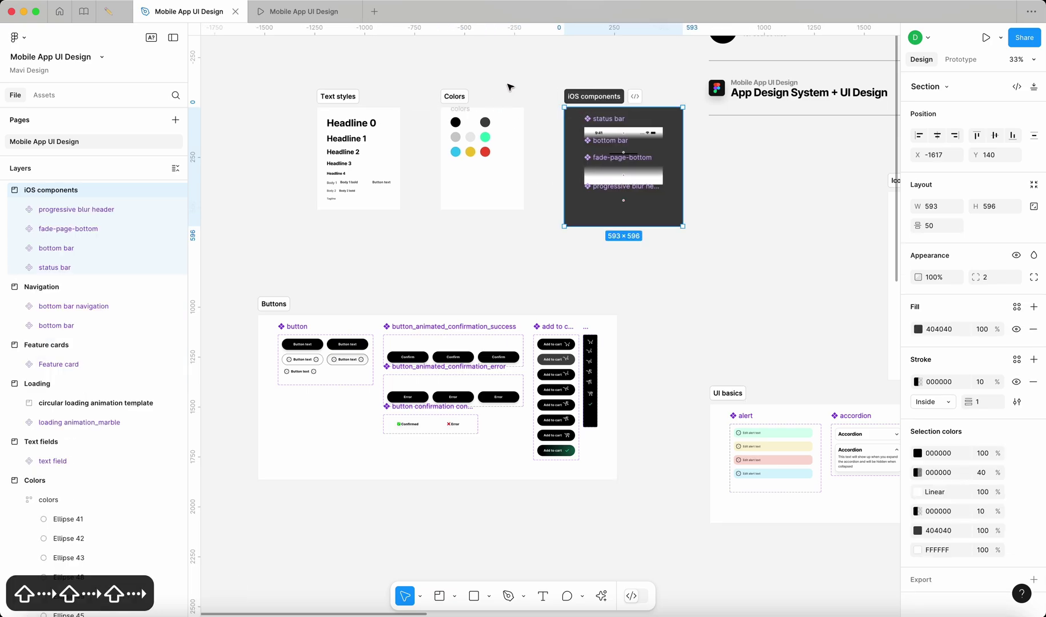
left_click(510, 87)
- Move the Icons section above UI basics at about X -930, Y 452 and widen it to 1934
scroll(510, 86, "down", 3)
scroll(700, 200, "down", 4)
scroll(681, 240, "down", 1)
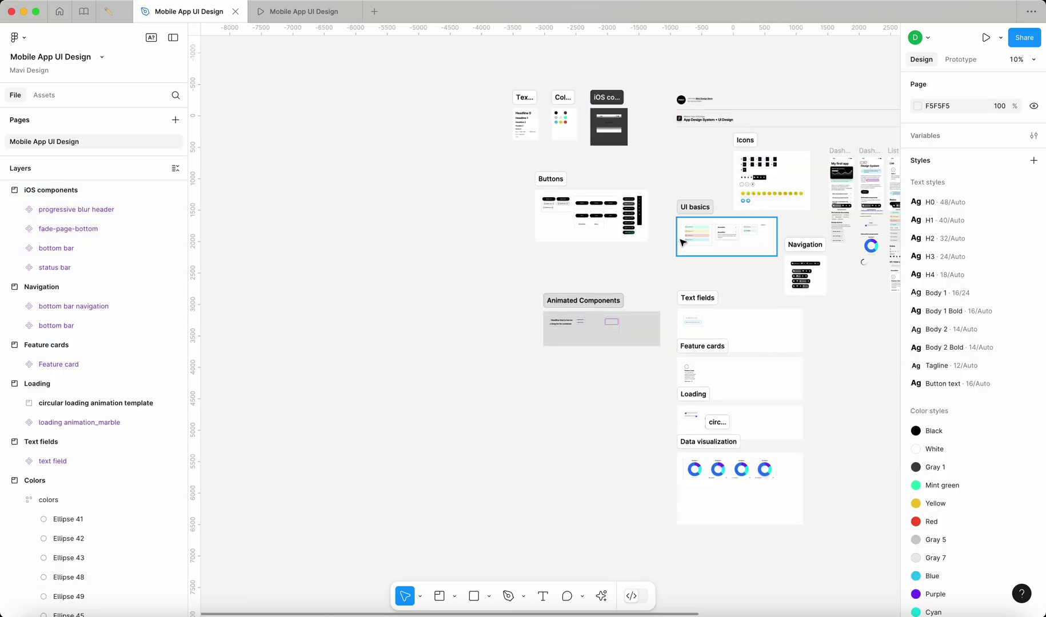
scroll(743, 171, "up", 6)
left_click_drag(514, 103, 264, 80)
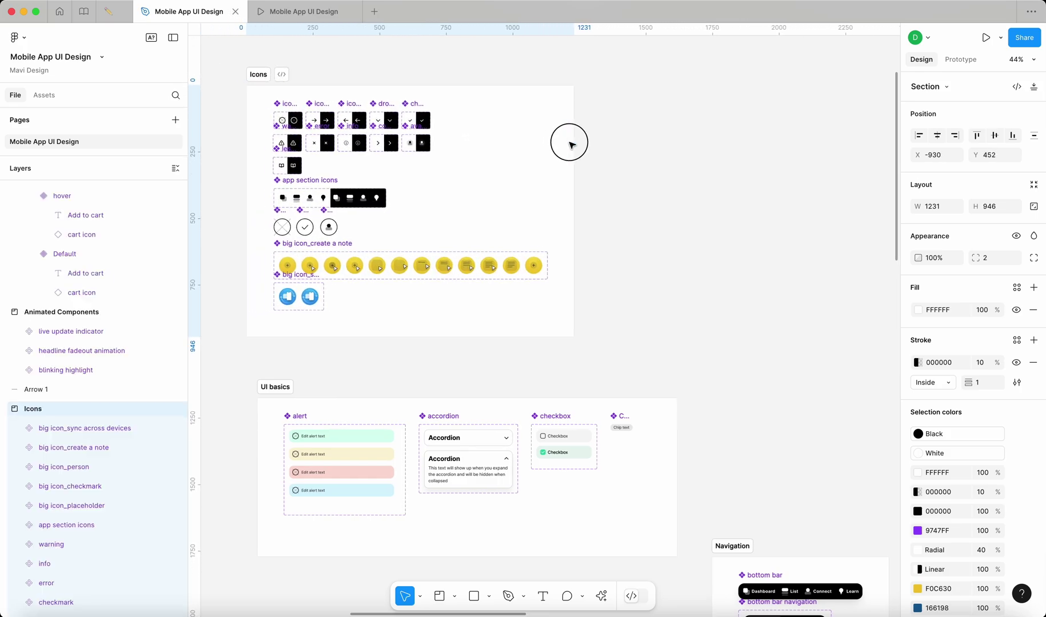
left_click_drag(572, 142, 761, 160)
- Move big icon_create a note, the three outlined big icons and big icon_sync across devices into a second column within the Icons section
left_click(341, 251)
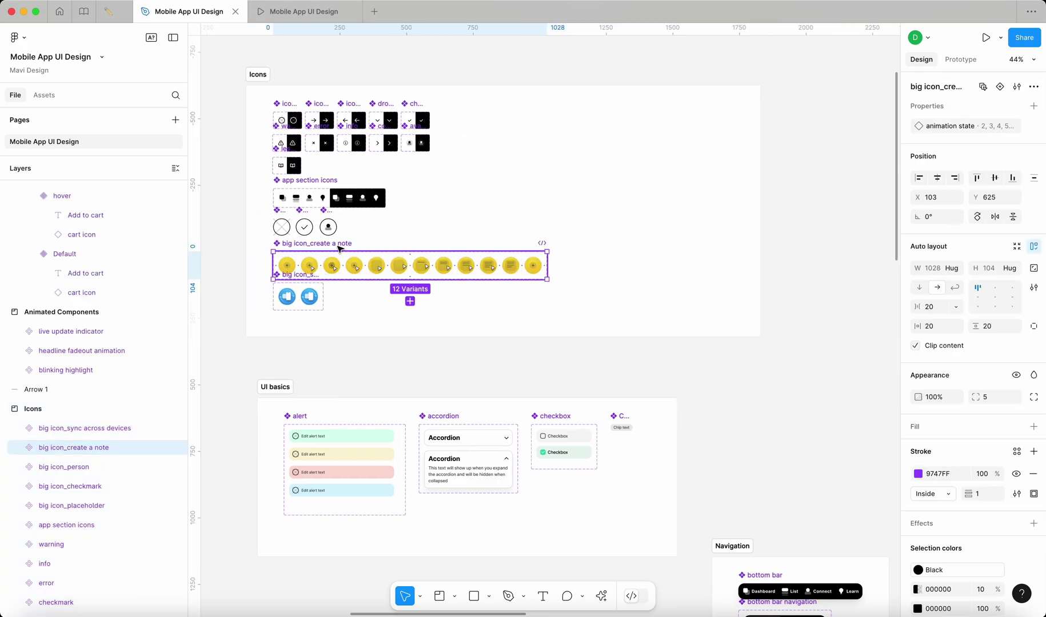
left_click_drag(336, 247, 514, 222)
left_click_drag(217, 215, 502, 198)
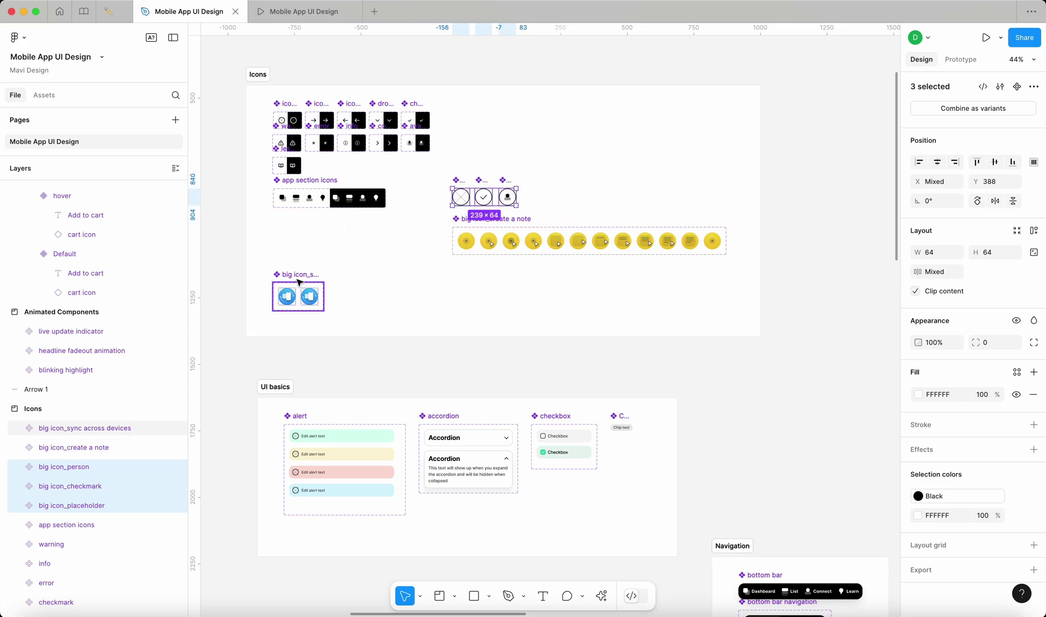
left_click_drag(300, 281, 479, 264)
left_click(366, 240)
- Rename the app section icons component set as "navigation icon"
scroll(253, 168, "up", 5)
double_click(325, 213)
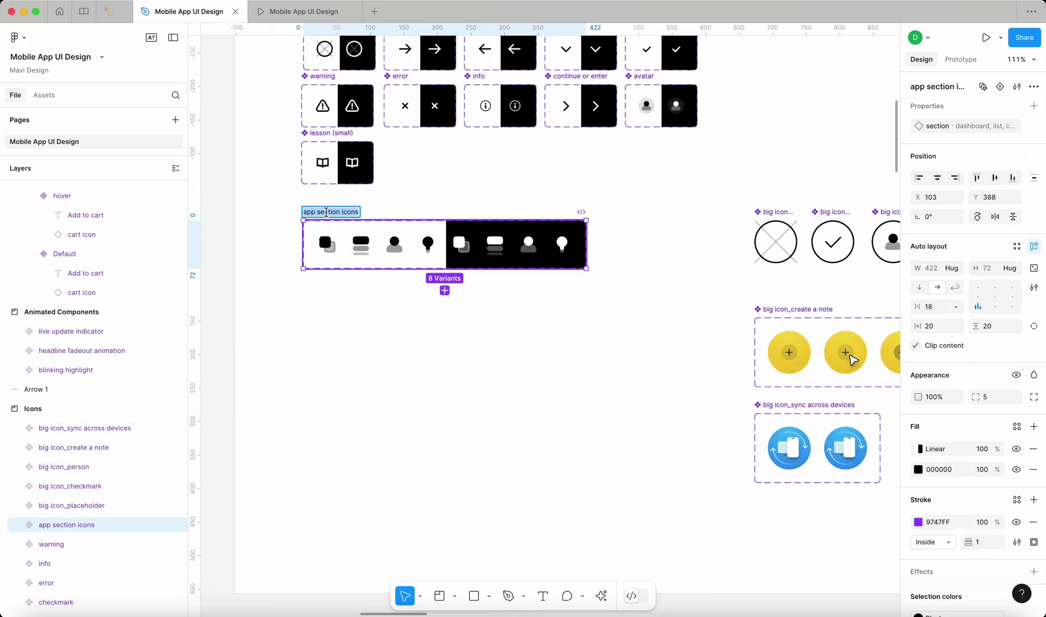
type("navigatio")
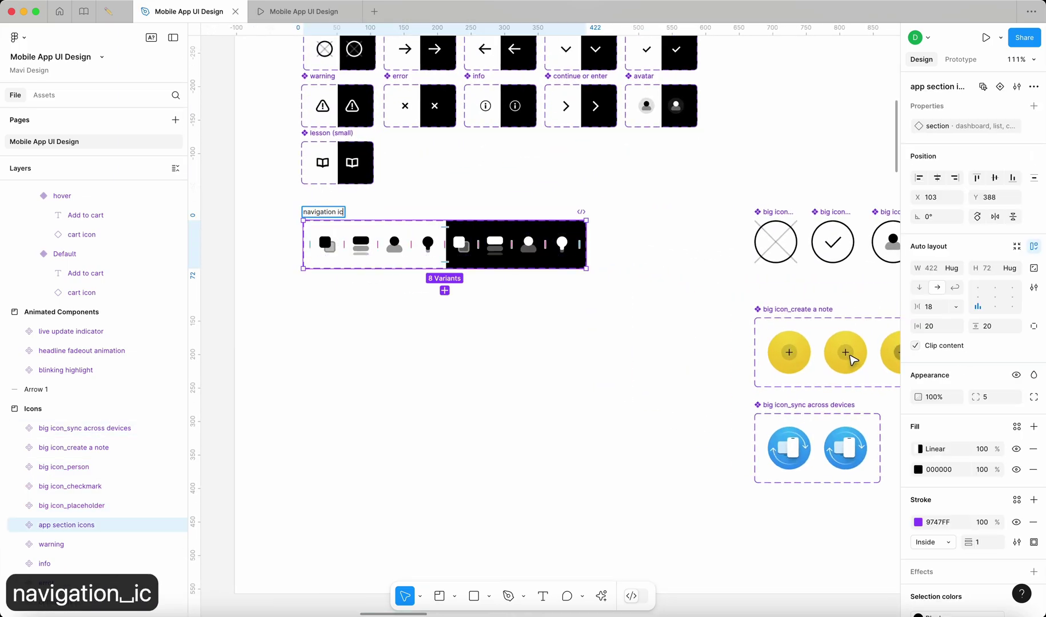
key("Return")
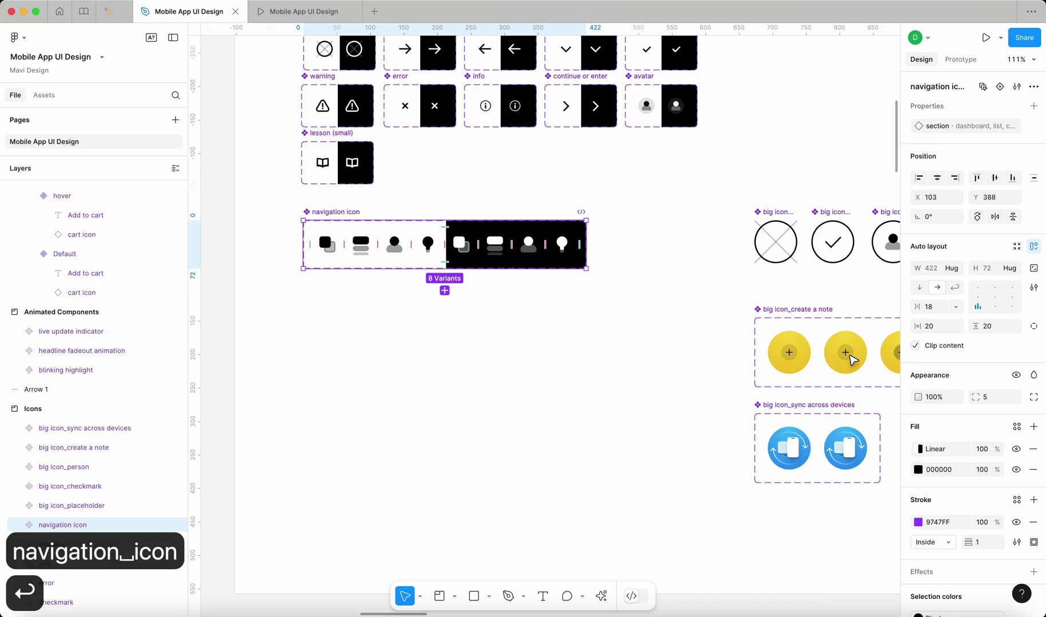
- Move the outlined big icons level with the first icon row and place big icon_create a note beneath them at X 771, Y 214
scroll(342, 210, "down", 5)
left_click_drag(533, 243, 532, 162)
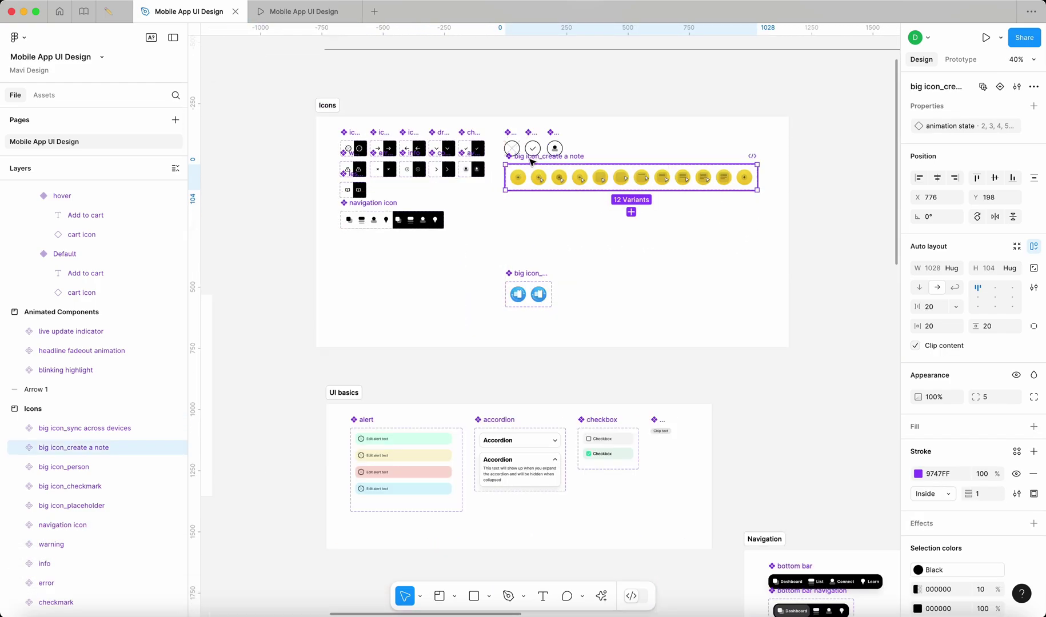
scroll(543, 157, "up", 6)
left_click_drag(464, 177, 454, 193)
key("Up")
key("Up")
key("Up")
key("shift+Down")
key("shift+Down")
- Move big icon_sync across devices up beneath big icon_create a note, to X 771, Y 368
scroll(411, 149, "up", 1)
scroll(504, 339, "down", 2)
left_click_drag(486, 501, 481, 259)
left_click(642, 377)
scroll(675, 389, "down", 4)
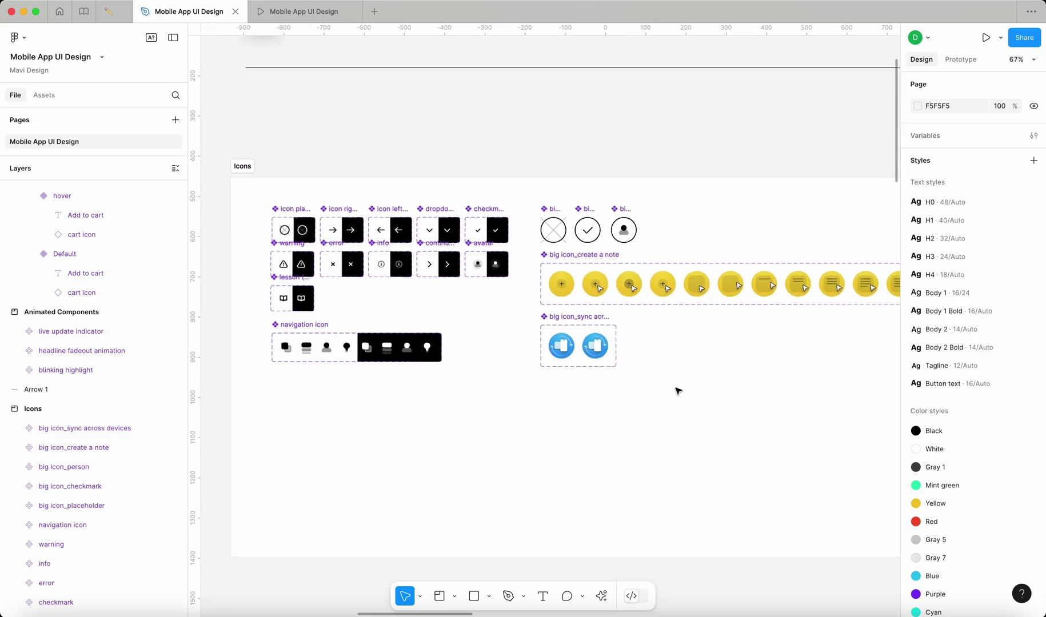
- Rename the yellow big icon_create a note component set as "big icon_animated_create a note"
left_click_drag(676, 389, 525, 346)
scroll(509, 334, "down", 3)
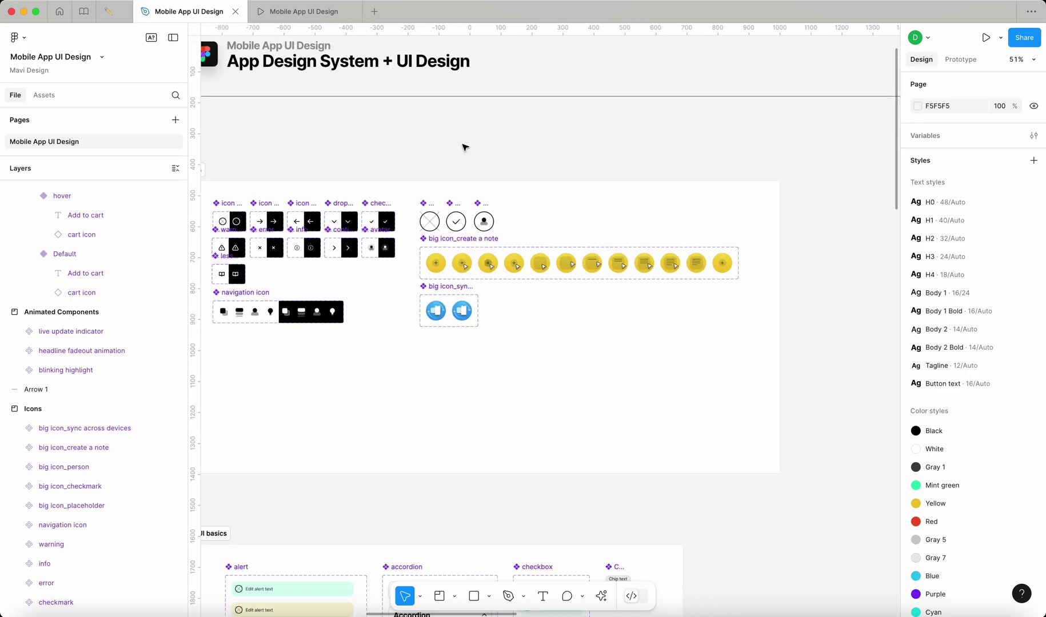
scroll(470, 156, "down", 1)
scroll(416, 255, "up", 5)
double_click(474, 218)
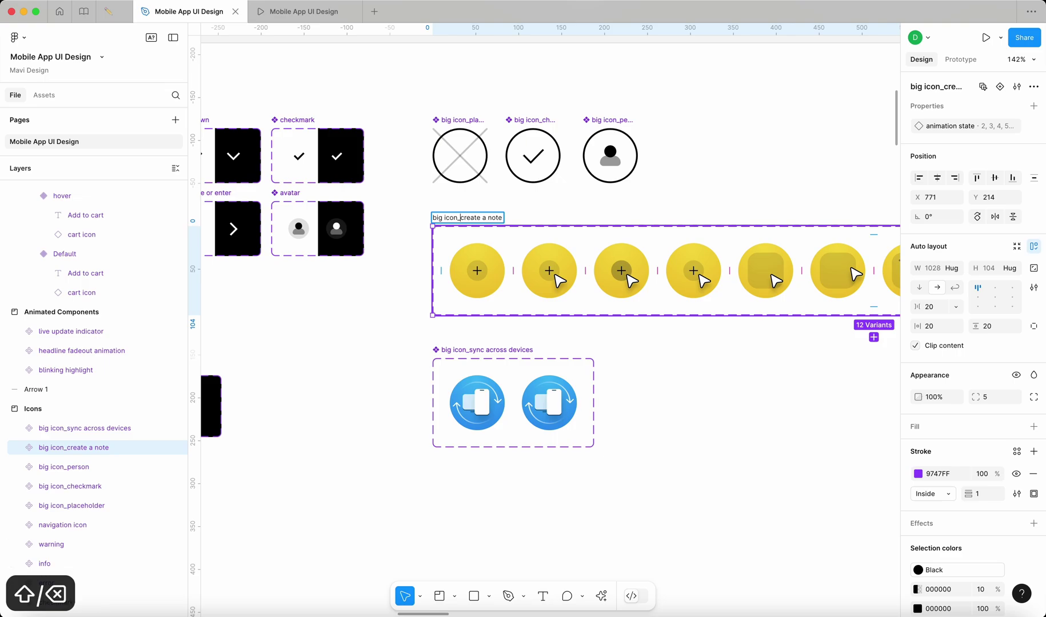
type("animated")
key("Return")
- Rename the blue big icon_sync across devices component set as "big icon_animated_sync across devices"
left_click(485, 350)
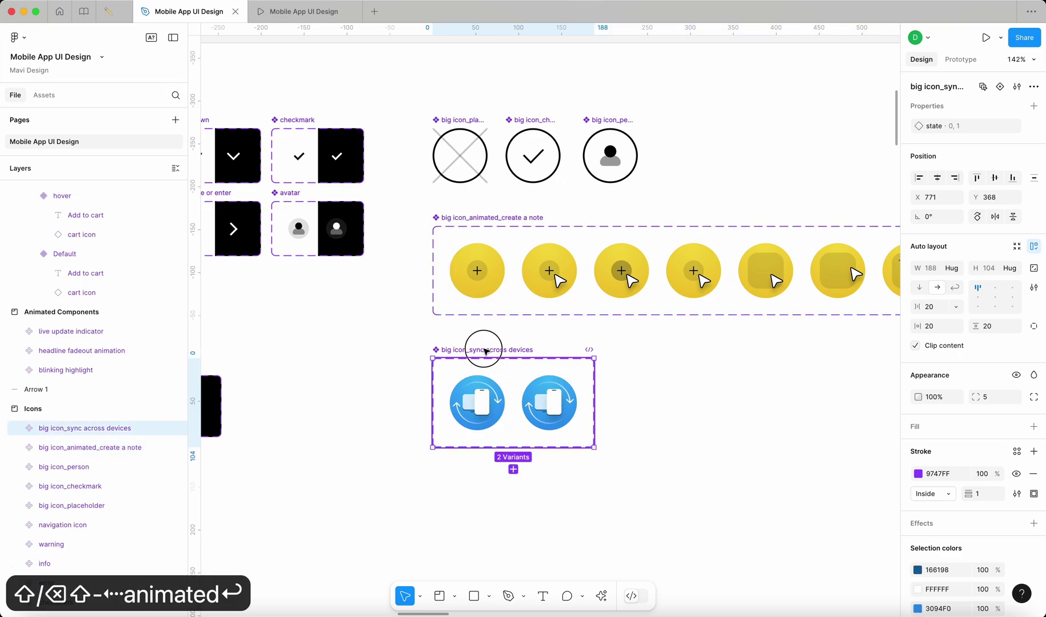
key("Left")
key("Left")
type("_")
key("Left")
type("animated")
key("Return")
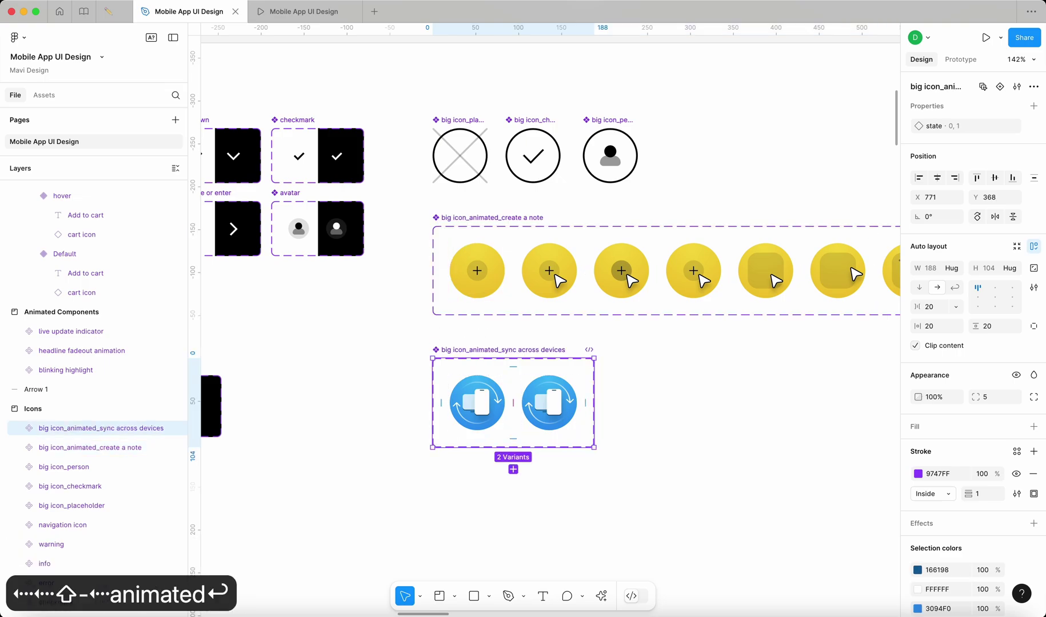
- Shrink the Icons section around its contents to 1899 × 572
scroll(369, 241, "down", 5)
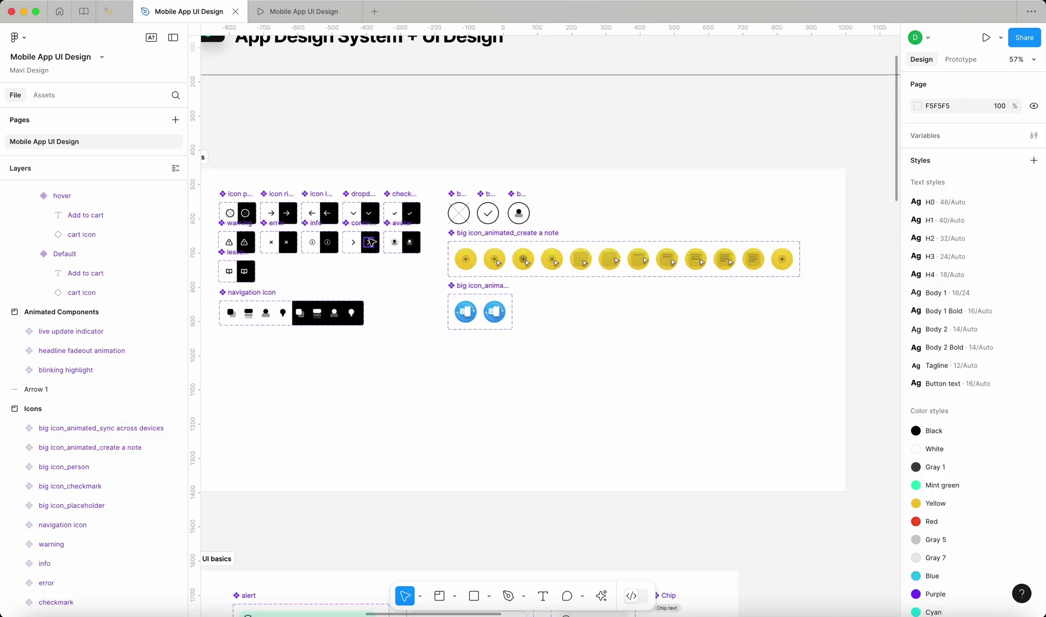
scroll(436, 273, "left", 3)
left_click(310, 138)
left_click(309, 137)
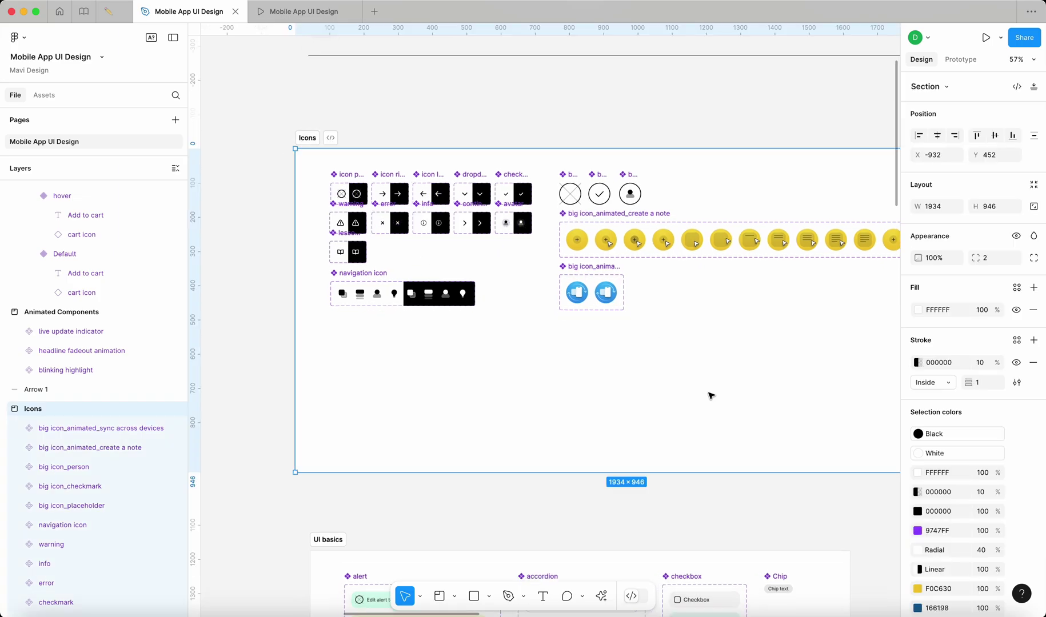
scroll(712, 392, "down", 2)
scroll(724, 381, "right", 3)
scroll(724, 381, "down", 1)
double_click(797, 430)
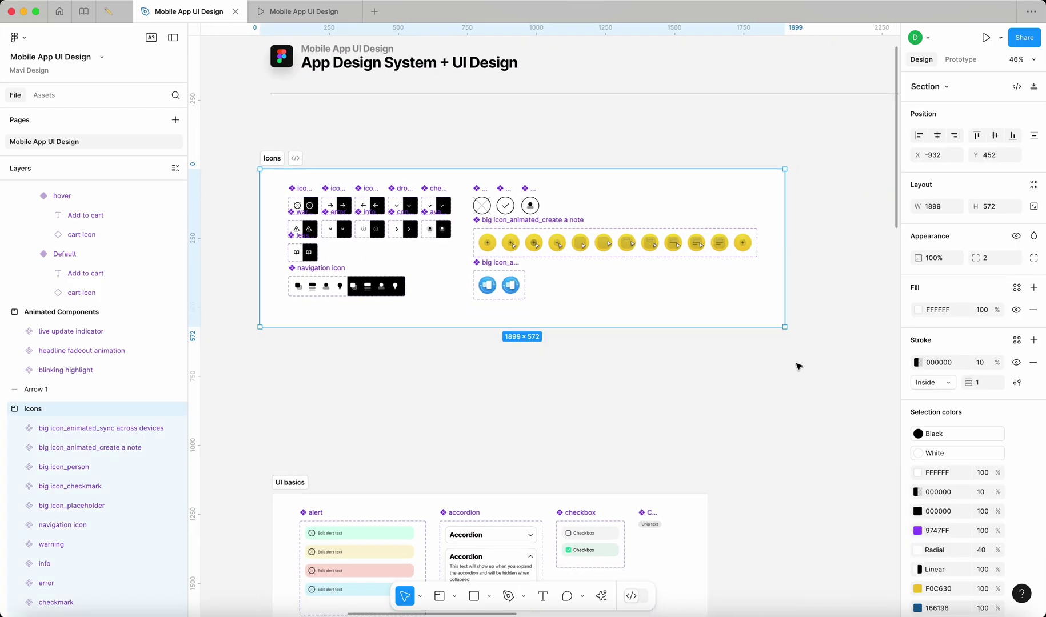
- Move the Icons section to X -656, Y 439, beneath the App Design System header
left_click(796, 365)
left_click_drag(272, 158, 350, 154)
scroll(351, 153, "down", 2)
scroll(455, 218, "right", 2)
scroll(455, 217, "down", 1)
scroll(456, 217, "down", 2)
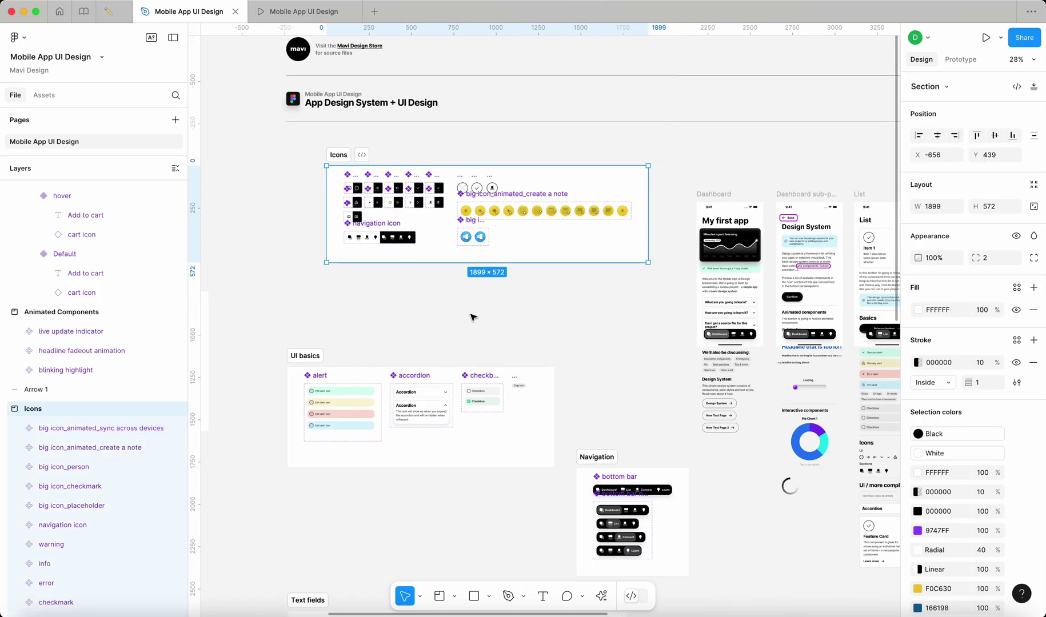
- Move all the app screen frames together further right, so the group starts at X 3787 and stays at Y 655
scroll(481, 339, "down", 6)
scroll(485, 339, "right", 3)
scroll(486, 339, "down", 1)
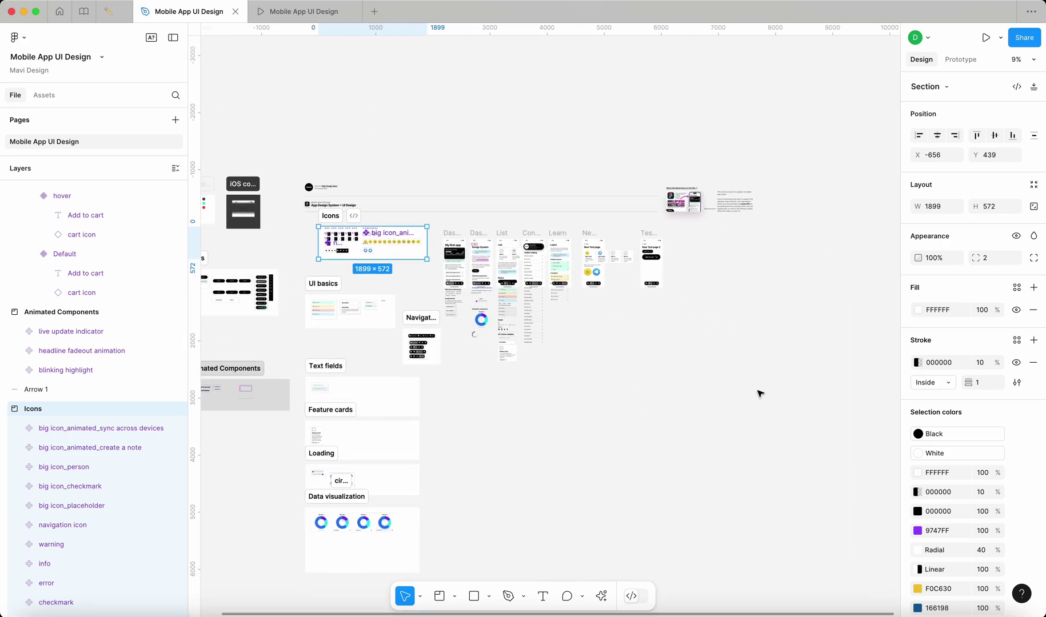
left_click_drag(745, 434, 571, 230)
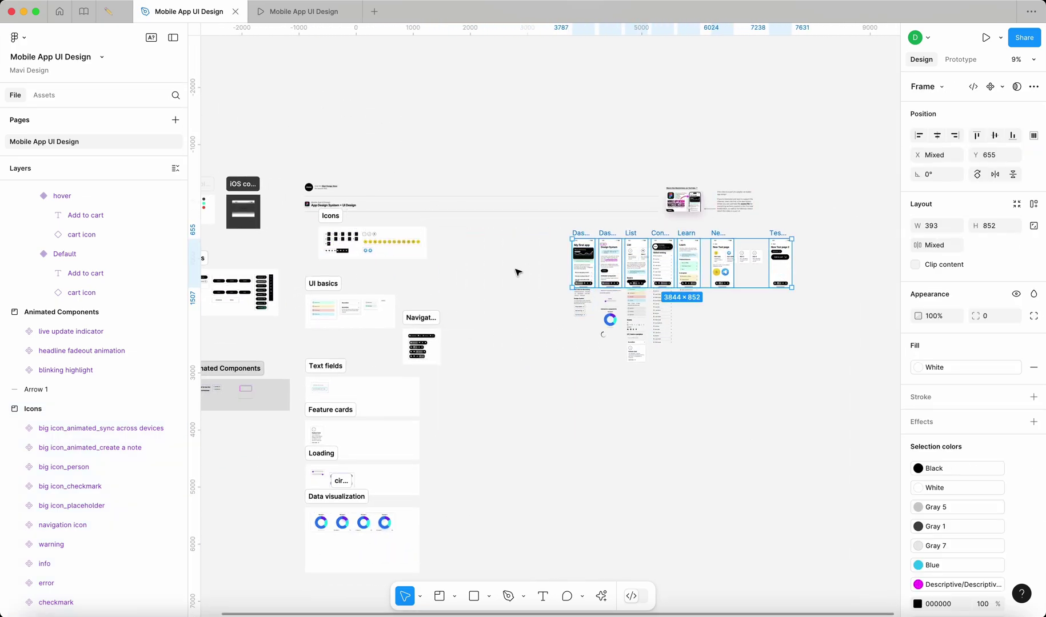
left_click(518, 272)
- Shift the Icons section further right along its row, leaving room for other sections before it
scroll(518, 272, "left", 3)
scroll(518, 273, "up", 1)
scroll(416, 293, "up", 4)
left_click_drag(508, 212, 678, 212)
- Move the iOS components section beside Icons on its left, top-aligned with it, and nudge it left to widen the gap
left_click(304, 130)
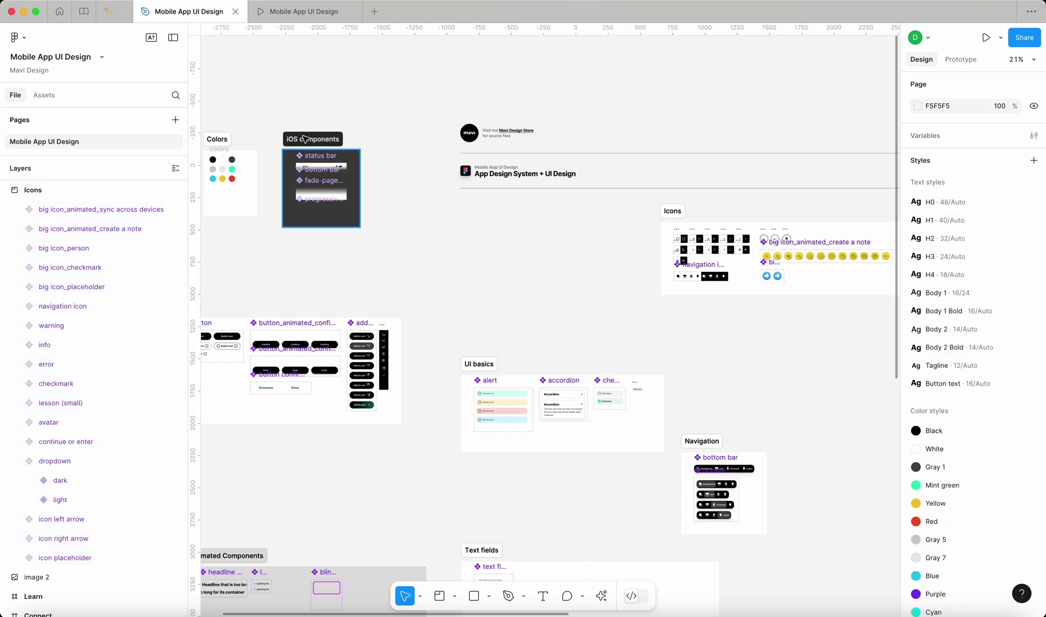
left_click_drag(305, 139, 445, 206)
scroll(594, 213, "up", 5)
scroll(446, 205, "down", 5)
scroll(446, 206, "left", 4)
key("shift+Left")
key("shift+Left")
key("shift+Left")
- Bring the Colors and Text styles sections into the row left of iOS components, top-aligned and evenly spaced
left_click_drag(363, 123, 686, 204)
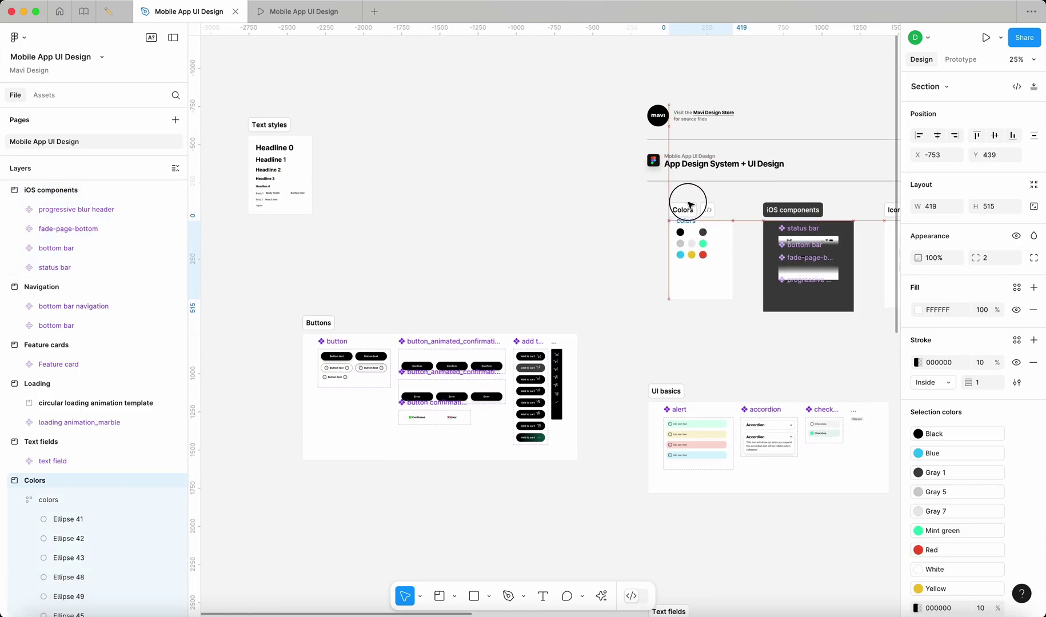
left_click_drag(265, 124, 592, 208)
left_click(529, 255)
scroll(529, 255, "up", 4)
scroll(529, 255, "right", 4)
left_click_drag(385, 157, 386, 156)
key("Right")
key("shift+Left")
key("shift+Left")
left_click(542, 135)
scroll(542, 134, "down", 3)
left_click_drag(542, 135, 354, 148)
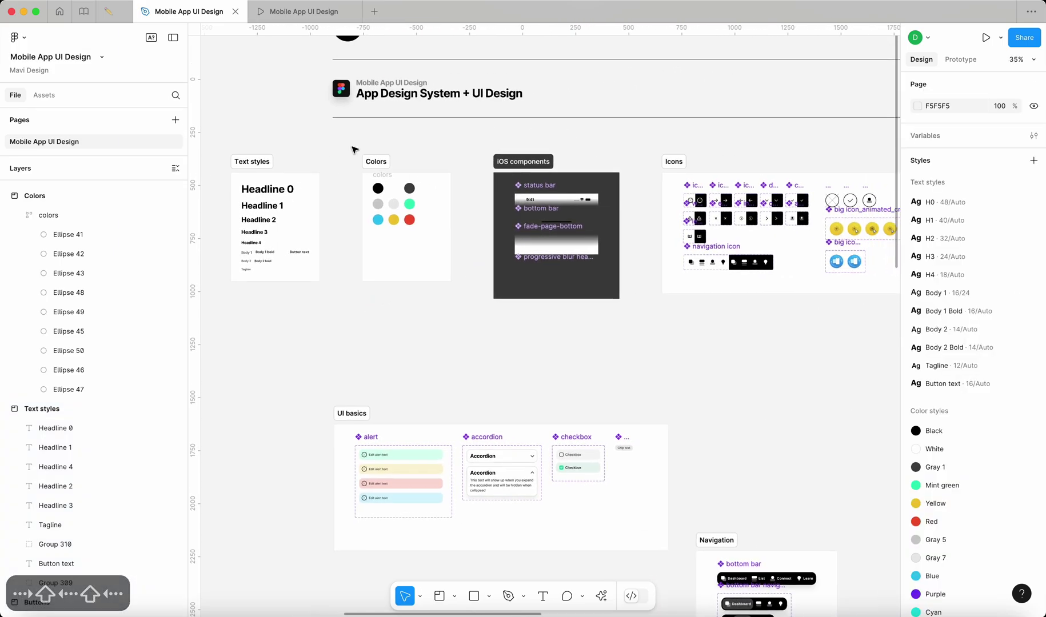
- Move the UI basics section beneath Text styles, left-aligned with it at X -1374, Y 1235
scroll(355, 147, "down", 3)
left_click_drag(430, 293, 469, 249)
left_click_drag(382, 276, 335, 231)
key("alt")
key("Up")
key("Up")
key("Up")
key("Up")
key("Up")
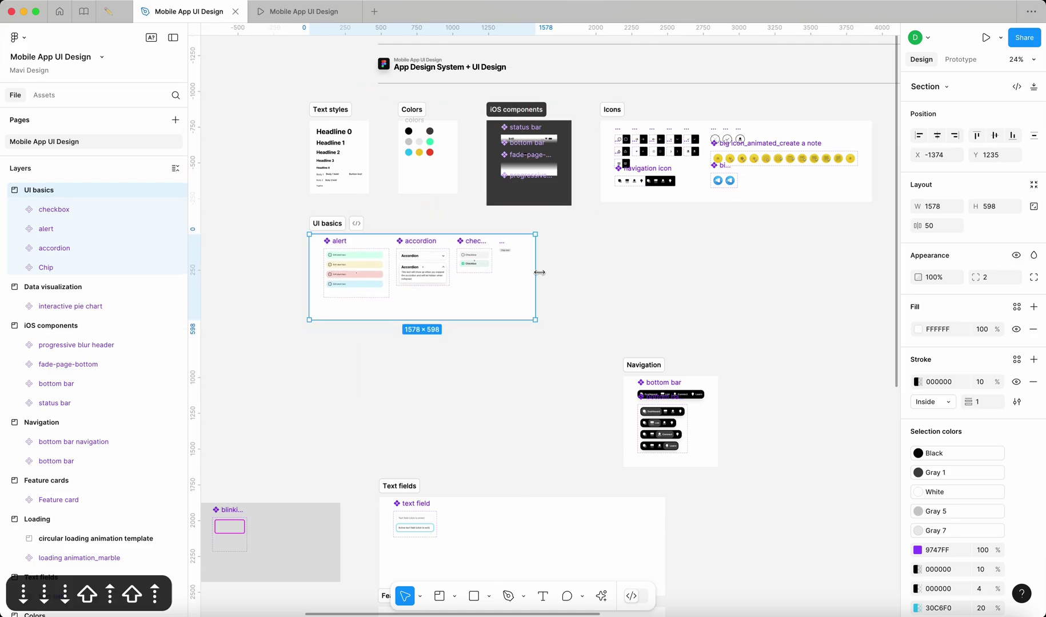
- Widen the UI basics section to 3930 so it ends level with the right edge of Icons
left_click_drag(535, 278, 867, 278)
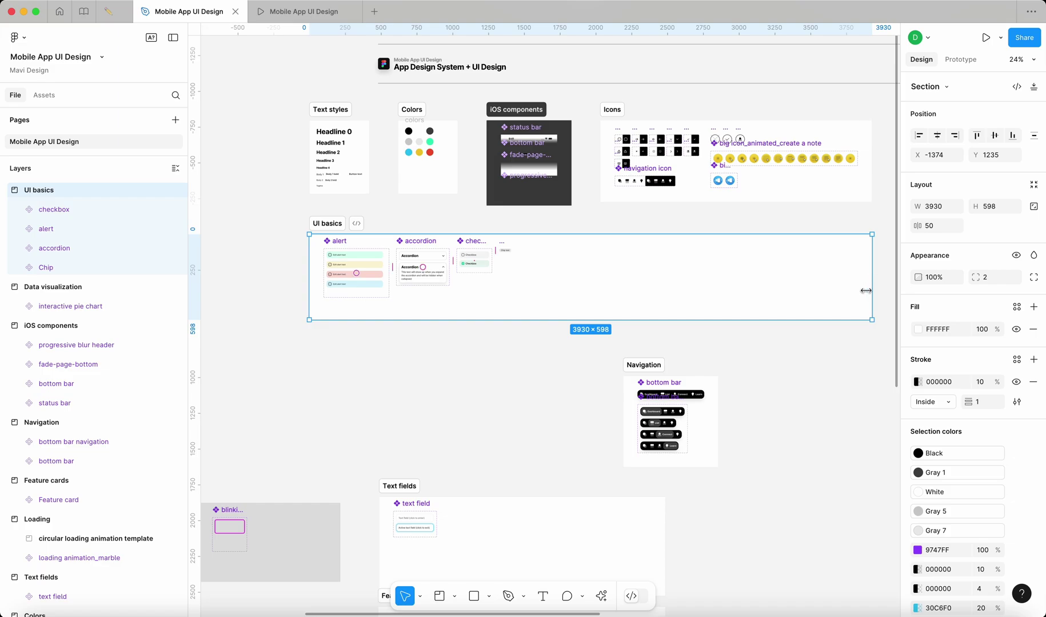
left_click(851, 372)
left_click(450, 254)
scroll(557, 369, "down", 2)
left_click(558, 370)
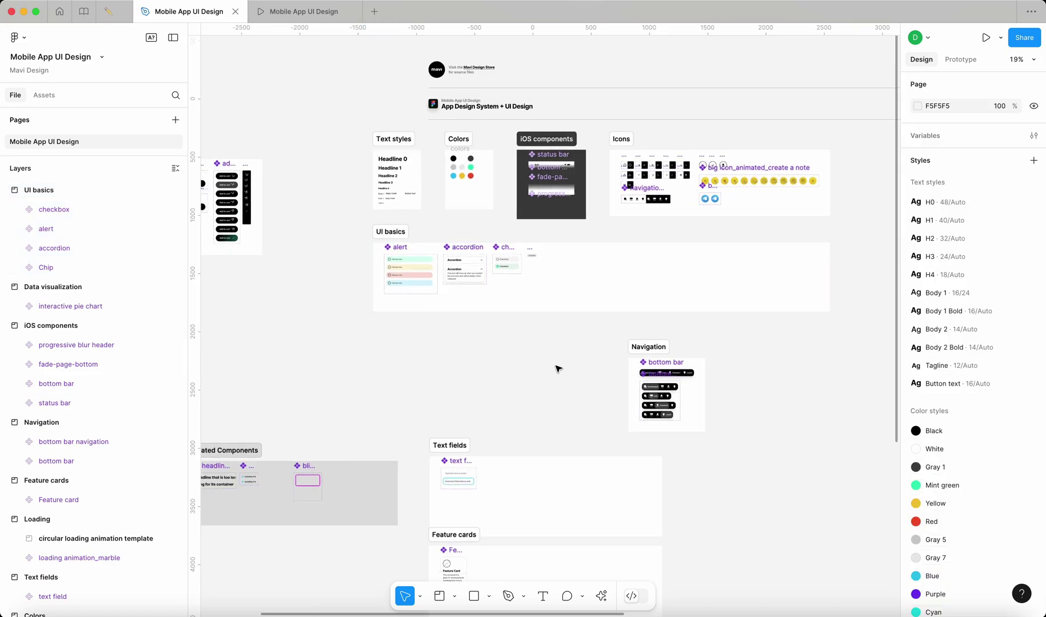
- Move the Buttons section beneath UI basics and place Navigation to its right at X 657, Y 2033
scroll(559, 368, "down", 3)
scroll(558, 368, "left", 5)
scroll(559, 368, "up", 2)
left_click_drag(252, 100, 572, 241)
scroll(571, 274, "right", 4)
- Nudge Navigation left toward Buttons and move the Animated Components section clear of the other sections, far to the lower right
key("alt")
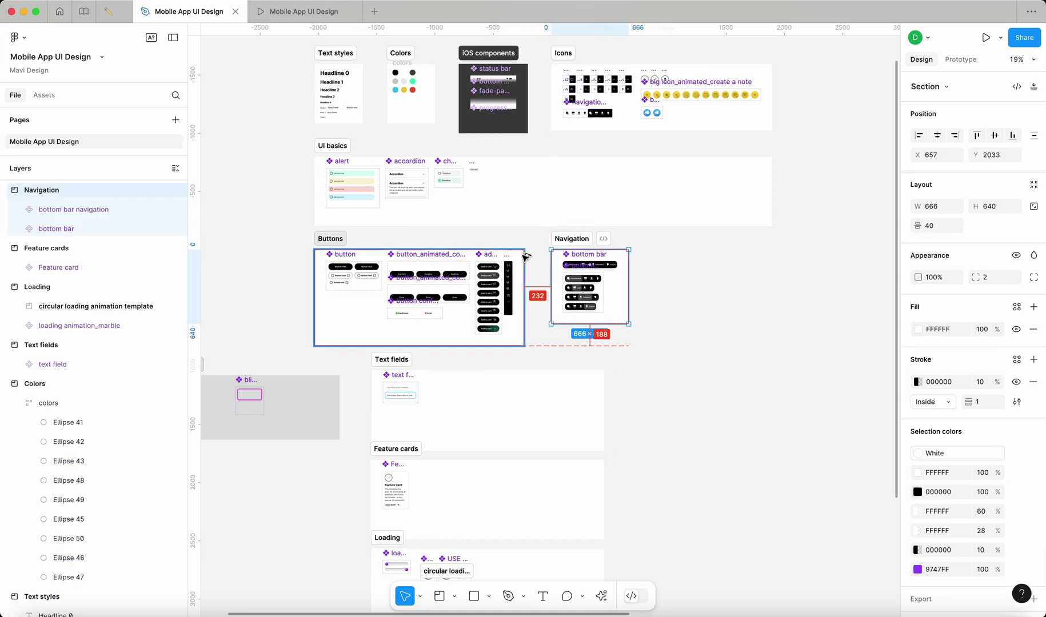
key("shift+Left")
key("shift+Left")
key("shift+Left")
left_click(668, 230)
scroll(668, 230, "down", 3)
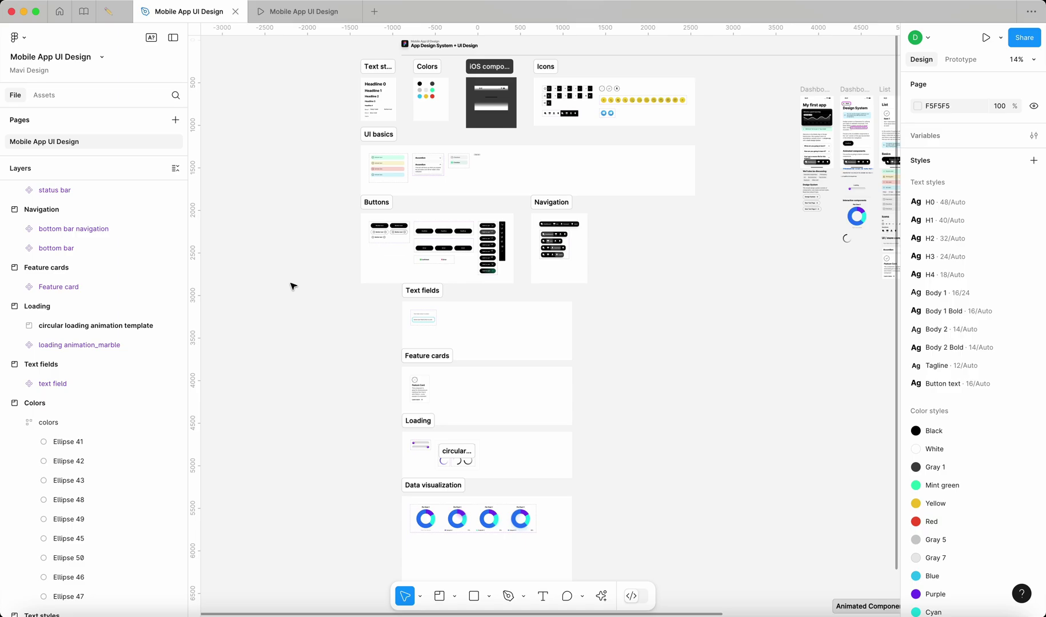
scroll(668, 378, "down", 4)
scroll(648, 343, "up", 6)
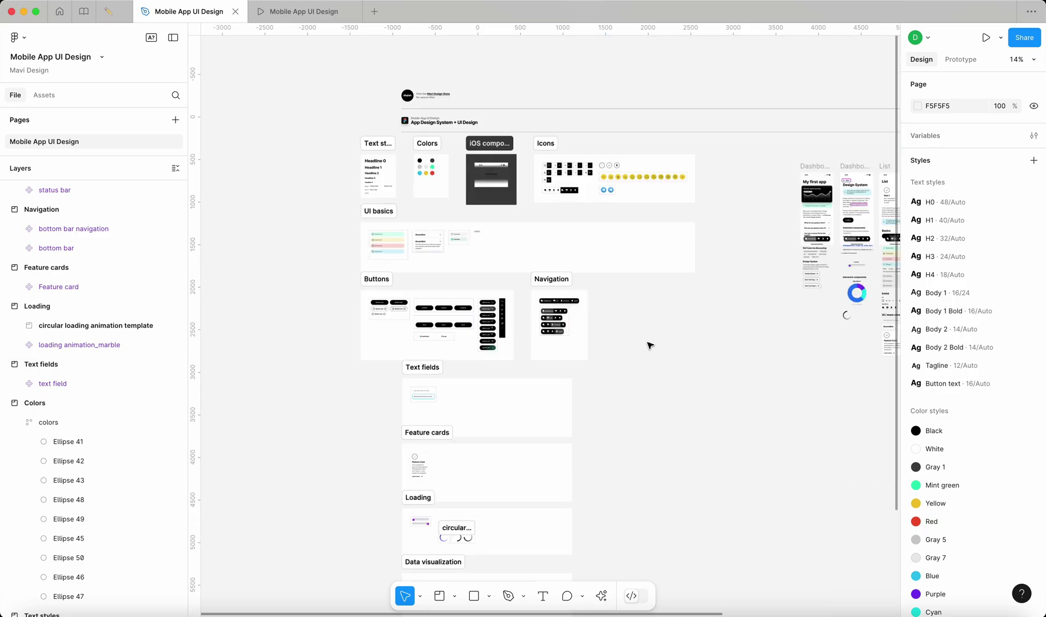
- Move the Text fields section beneath Buttons to X -1374, Y 3061
scroll(649, 345, "down", 1)
scroll(650, 346, "down", 2)
left_click_drag(428, 250, 339, 253)
scroll(420, 249, "up", 3)
scroll(354, 252, "down", 4)
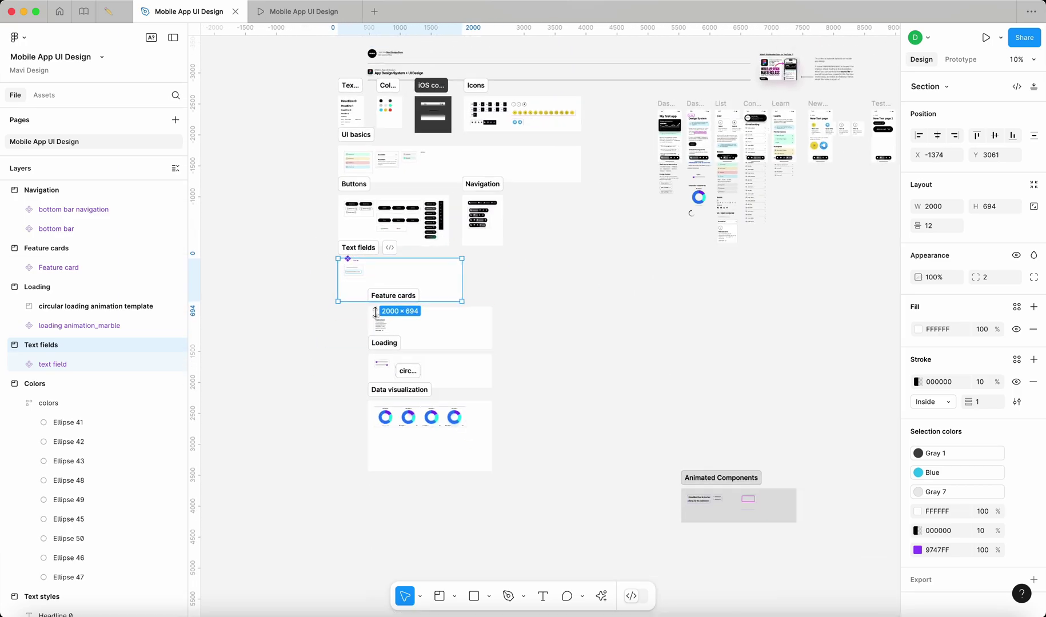
scroll(367, 318, "up", 3)
scroll(679, 535, "down", 1)
- Move the Feature cards, Loading and Data visualization sections together beneath Text fields, starting at X -1374, Y 3955
left_click_drag(690, 546, 455, 390)
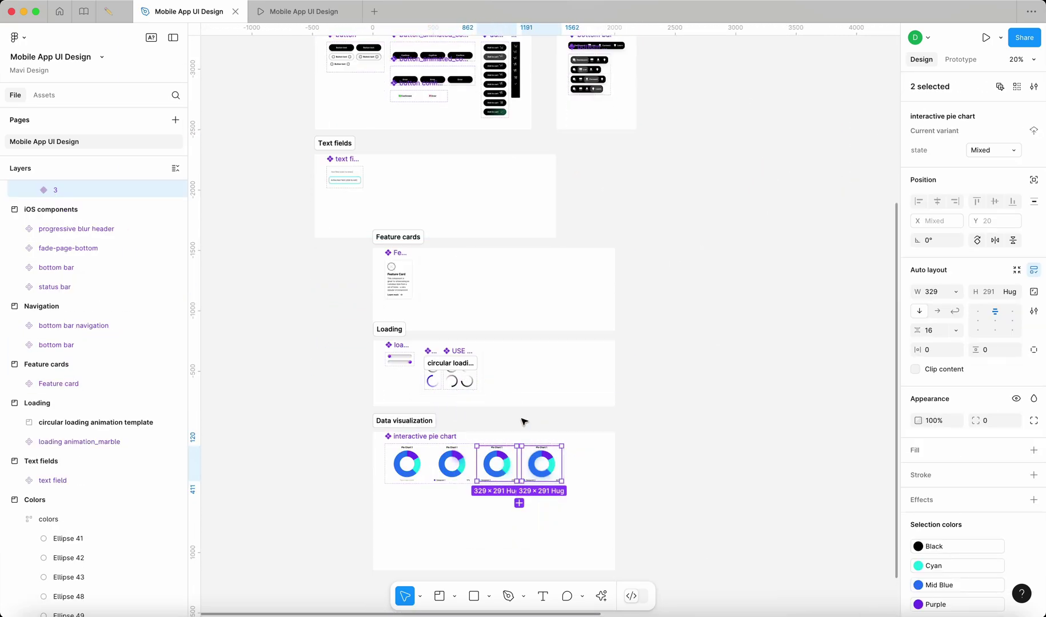
left_click(630, 519)
scroll(630, 519, "down", 2)
left_click_drag(674, 519, 367, 151)
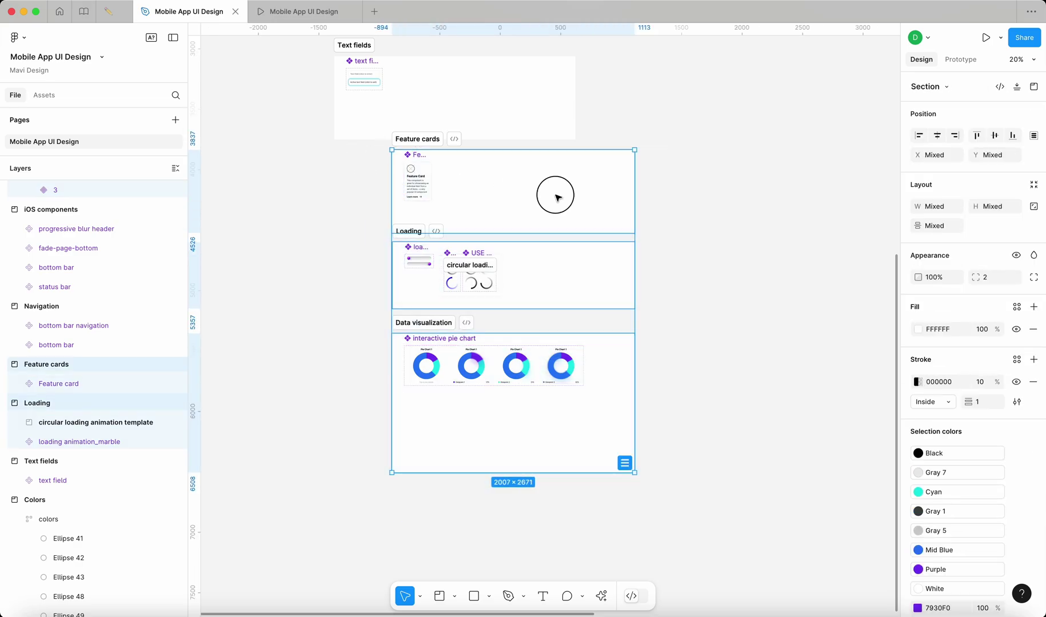
left_click_drag(553, 193, 501, 212)
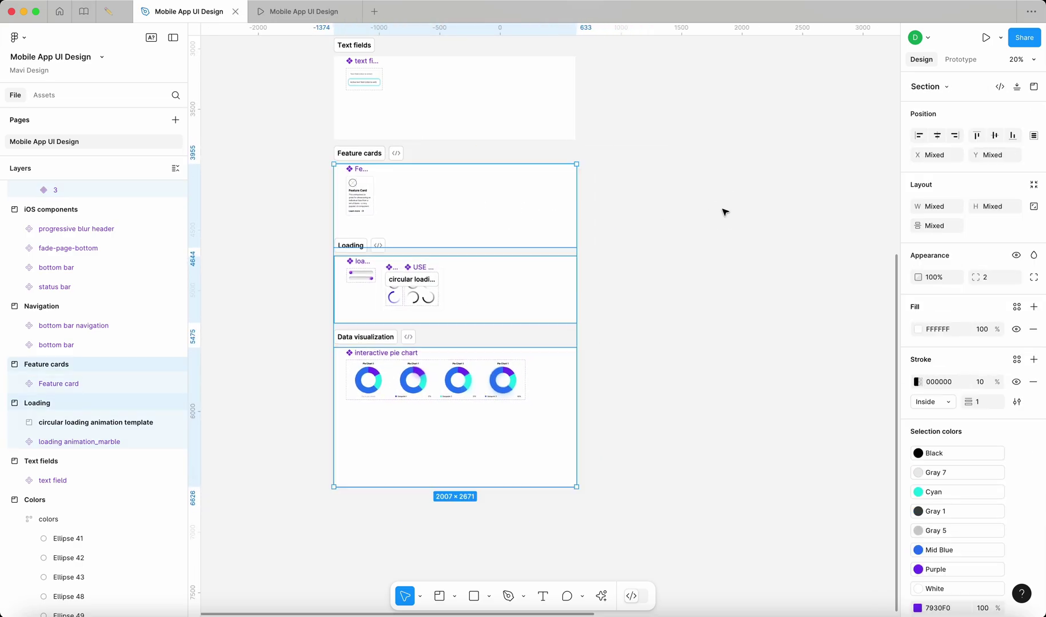
left_click(723, 212)
- Space the Loading and Data visualization sections evenly below Feature cards, matching the gap under Text fields
scroll(714, 215, "down", 4)
scroll(629, 289, "right", 3)
scroll(457, 312, "up", 4)
left_click_drag(454, 345, 457, 364)
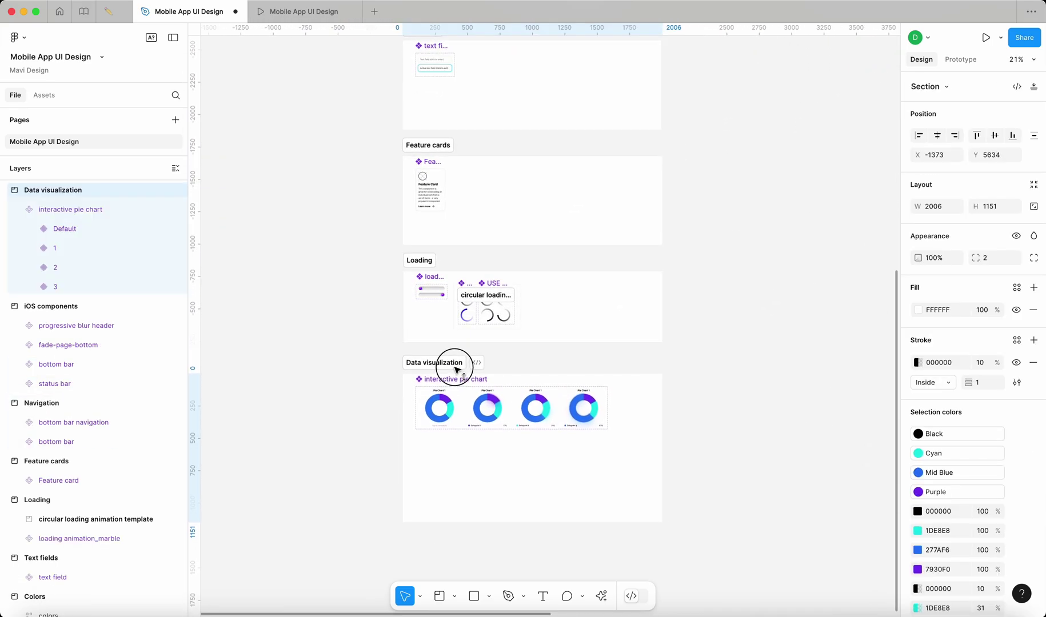
left_click(352, 390)
- Move the Animated Components section up beside Text fields, to X 989, Y 3061
scroll(343, 383, "down", 4)
left_click(552, 409)
scroll(551, 409, "up", 1)
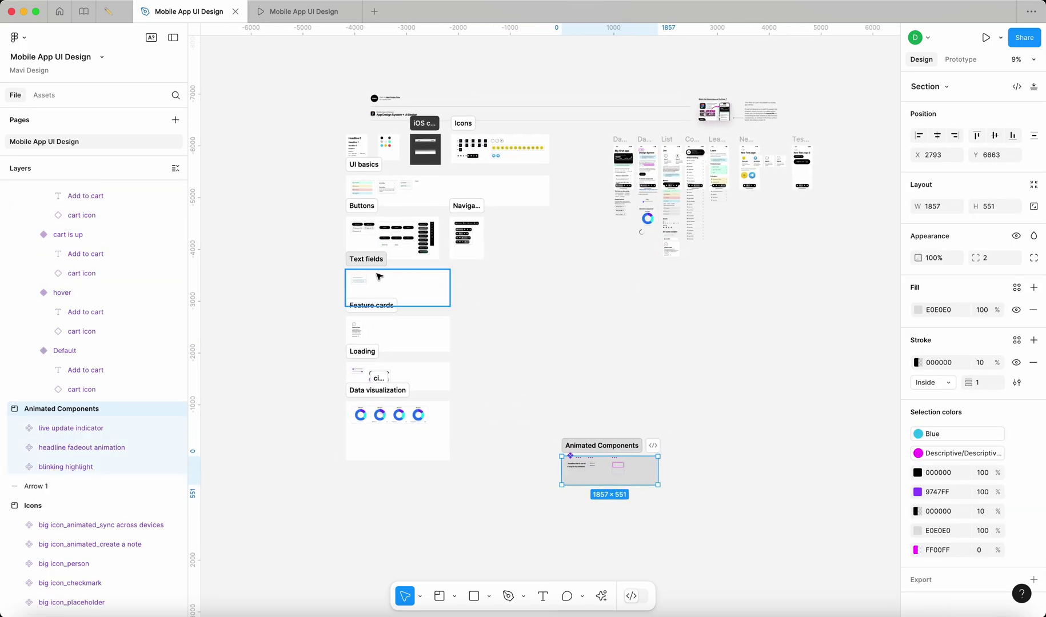
scroll(379, 276, "up", 3)
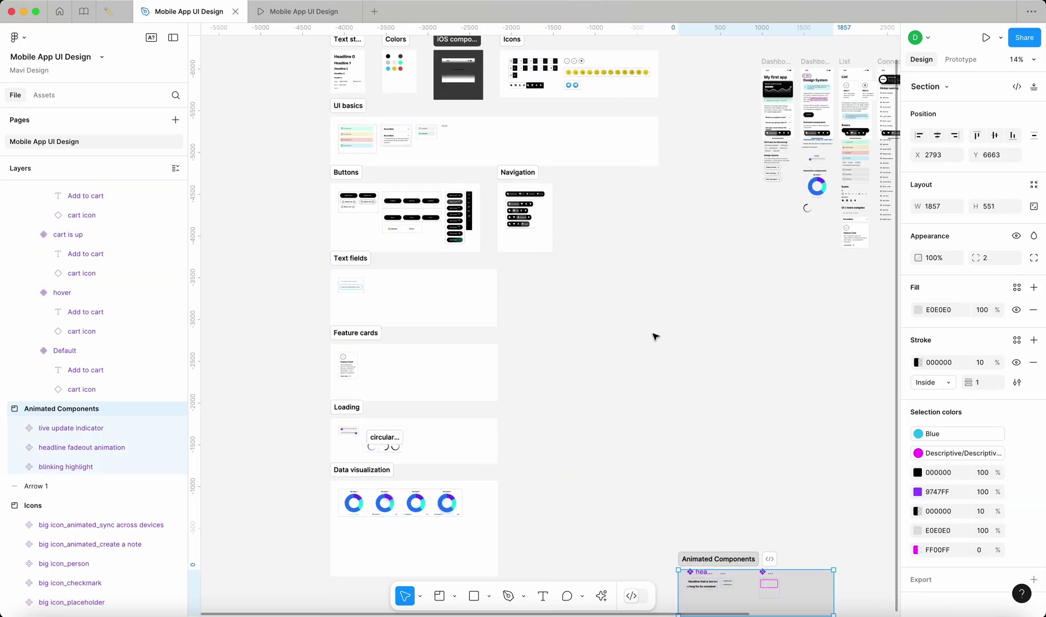
left_click_drag(758, 589, 682, 345)
scroll(708, 359, "up", 5)
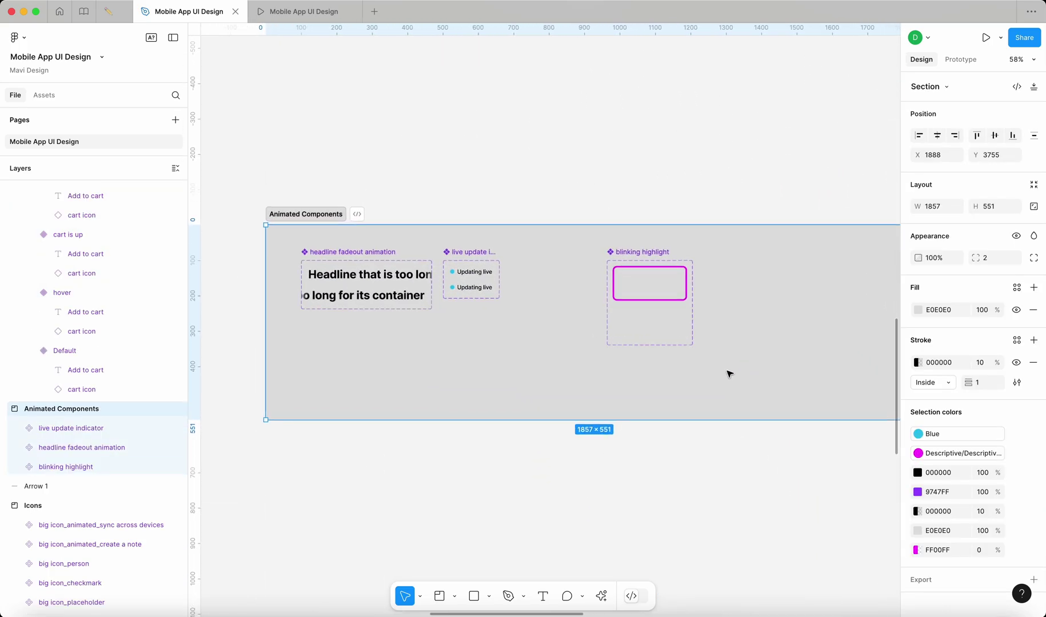
left_click(525, 144)
scroll(524, 144, "down", 8)
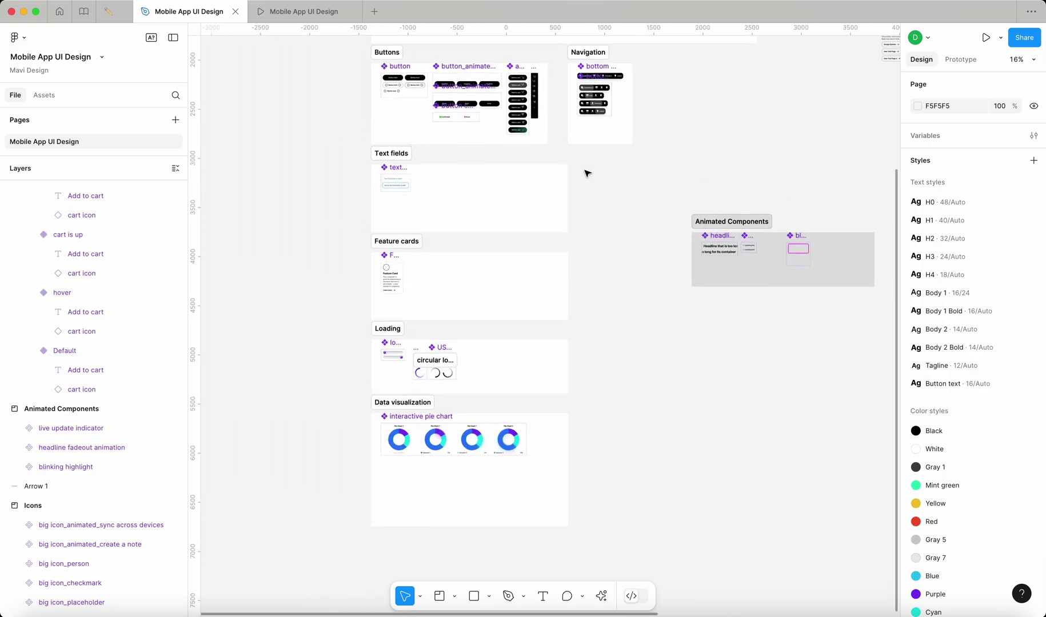
scroll(466, 270, "up", 2)
left_click_drag(743, 309, 631, 247)
scroll(738, 290, "up", 5)
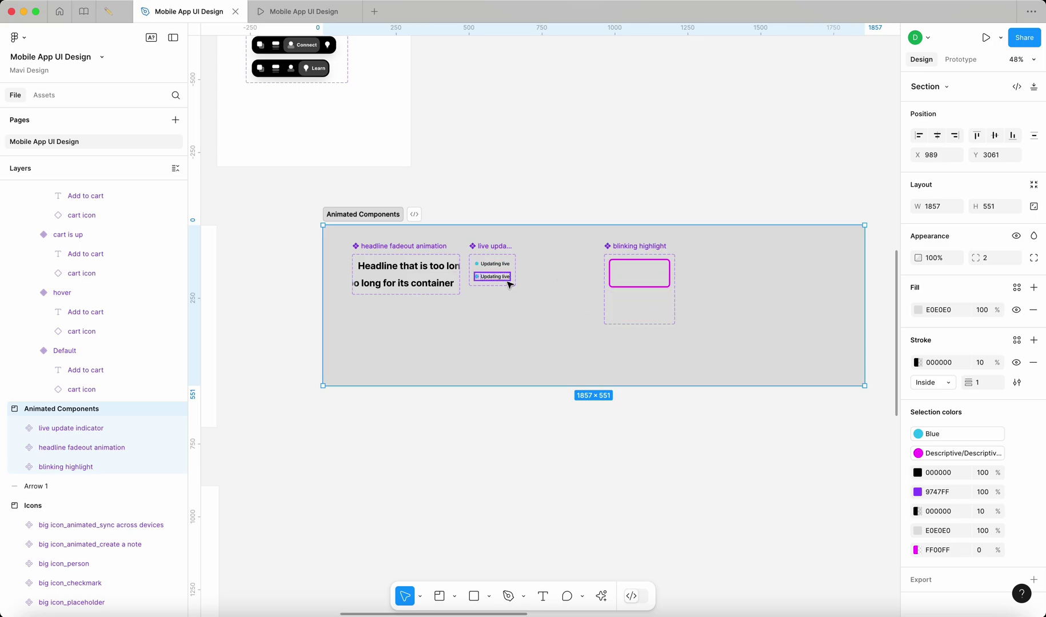
left_click(538, 190)
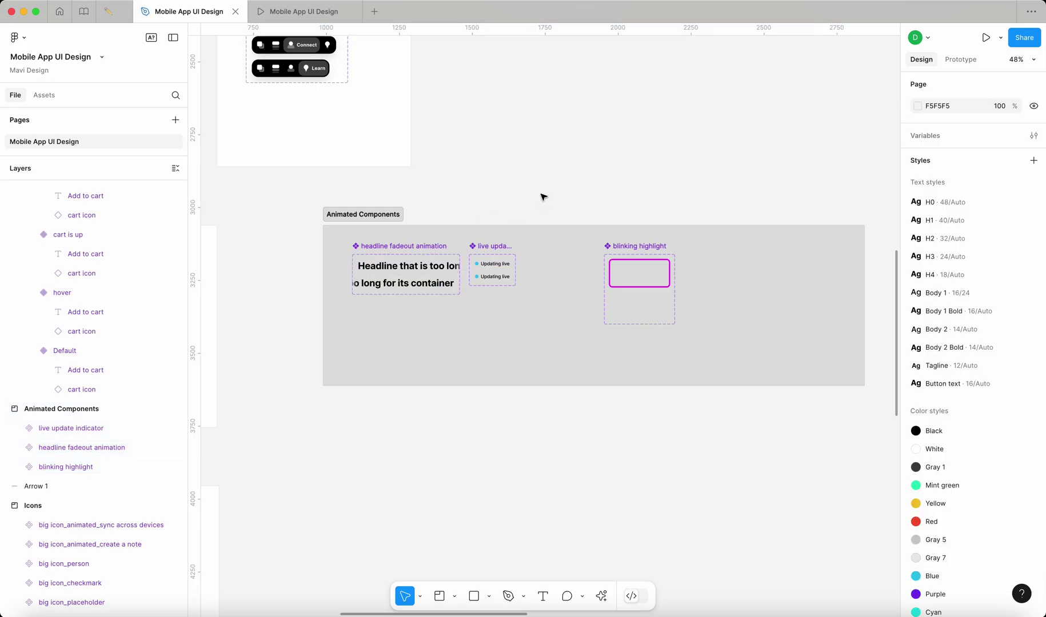
- Move the live update indicator component to the right of blinking highlight, at X 1241, Y 100 in Animated Components
scroll(542, 197, "down", 6)
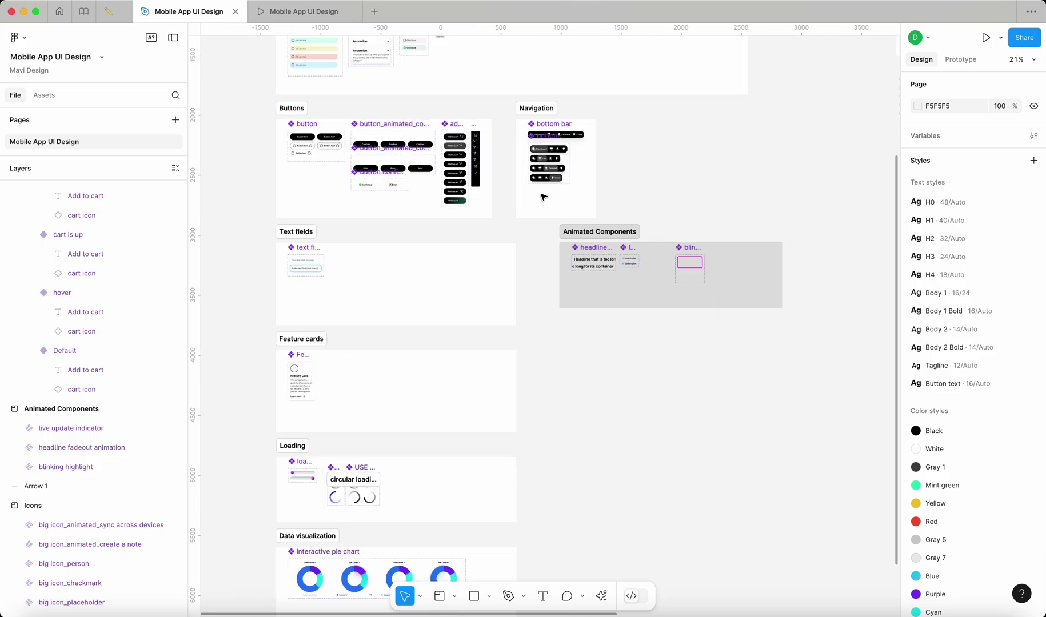
left_click(590, 275)
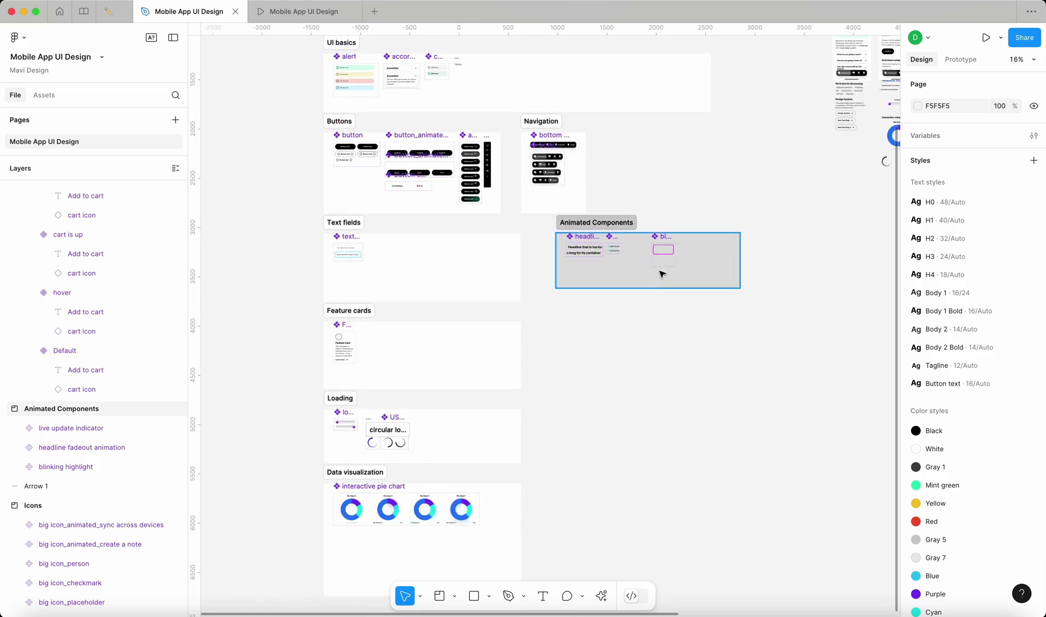
scroll(661, 273, "up", 5)
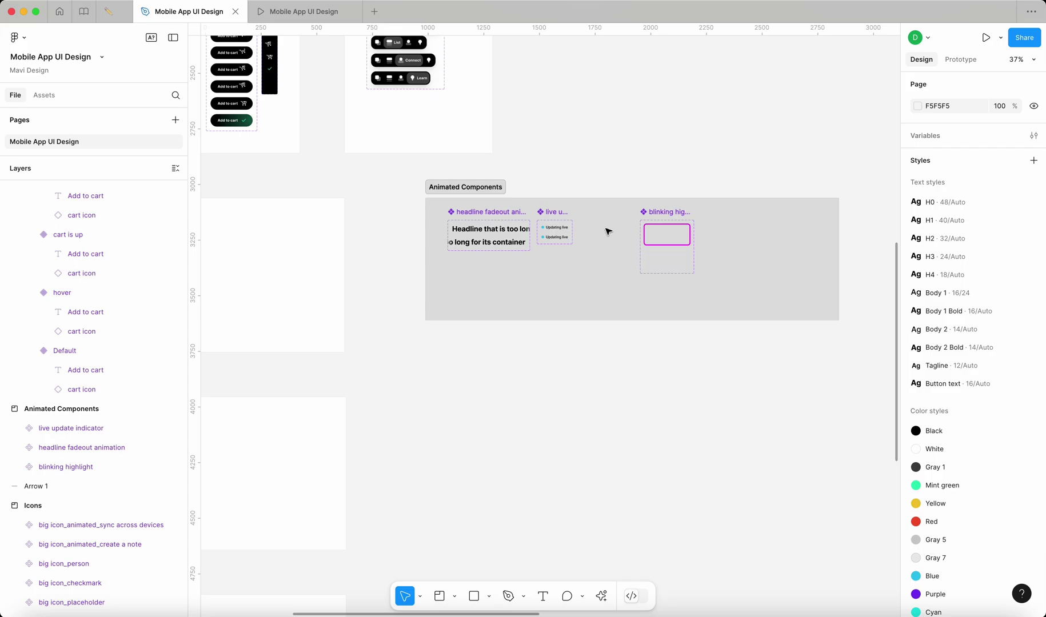
left_click_drag(565, 224, 741, 215)
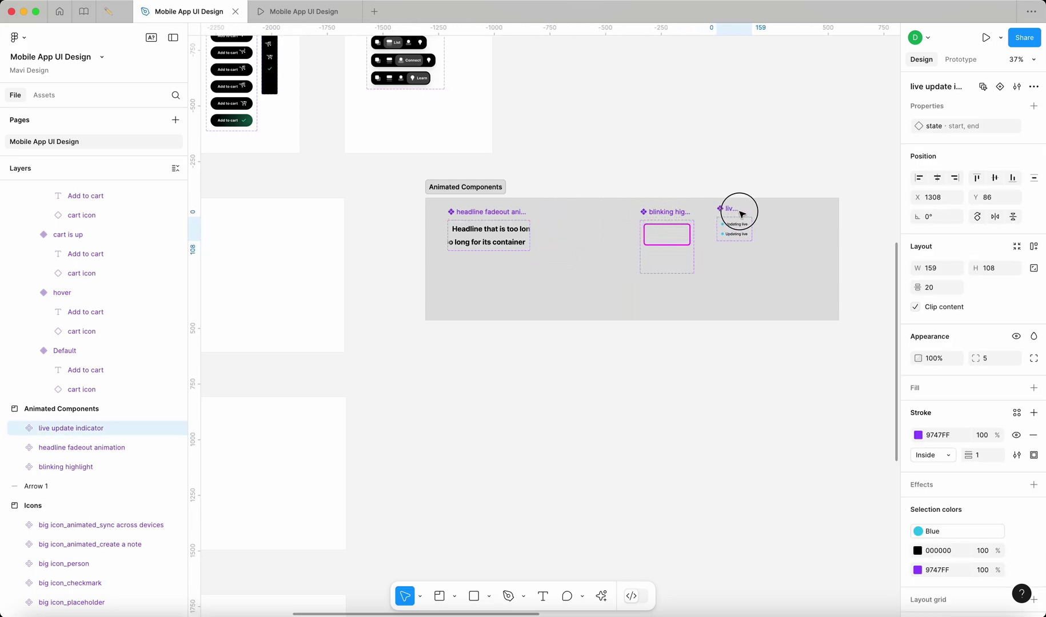
scroll(737, 215, "up", 5)
scroll(691, 220, "down", 3)
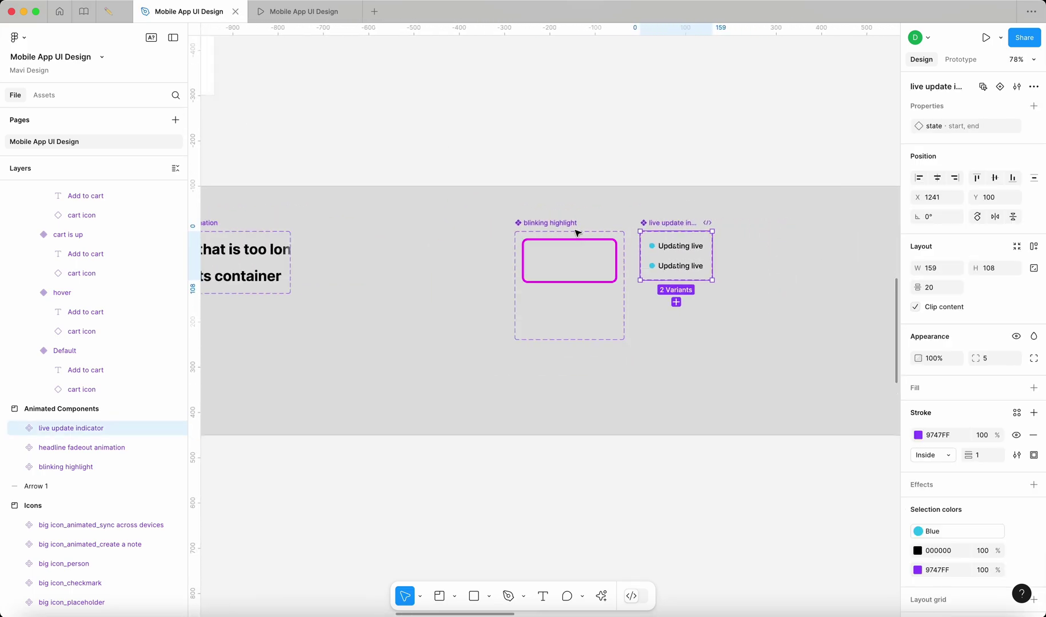
- Move blinking highlight and live update indicator together into the Data visualization section, below the interactive pie chart
left_click(573, 221, "shift")
scroll(573, 262, "down", 7)
left_click_drag(574, 270, 420, 397)
scroll(630, 321, "down", 3)
left_click(661, 392)
scroll(471, 368, "up", 10)
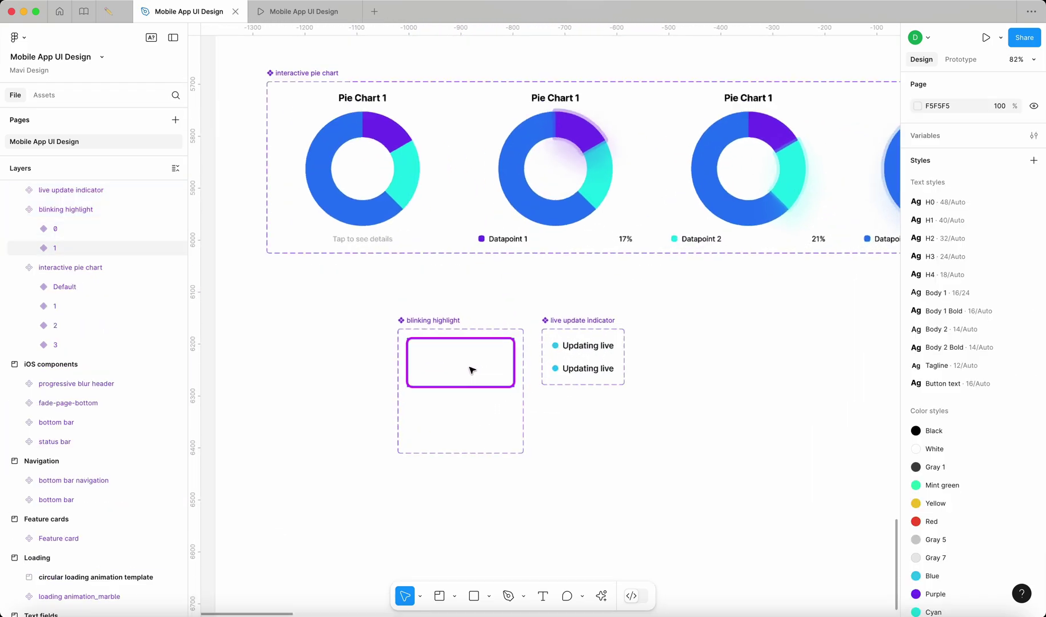
- Examine the variants of the blinking highlight and live update indicator components
left_click(495, 385)
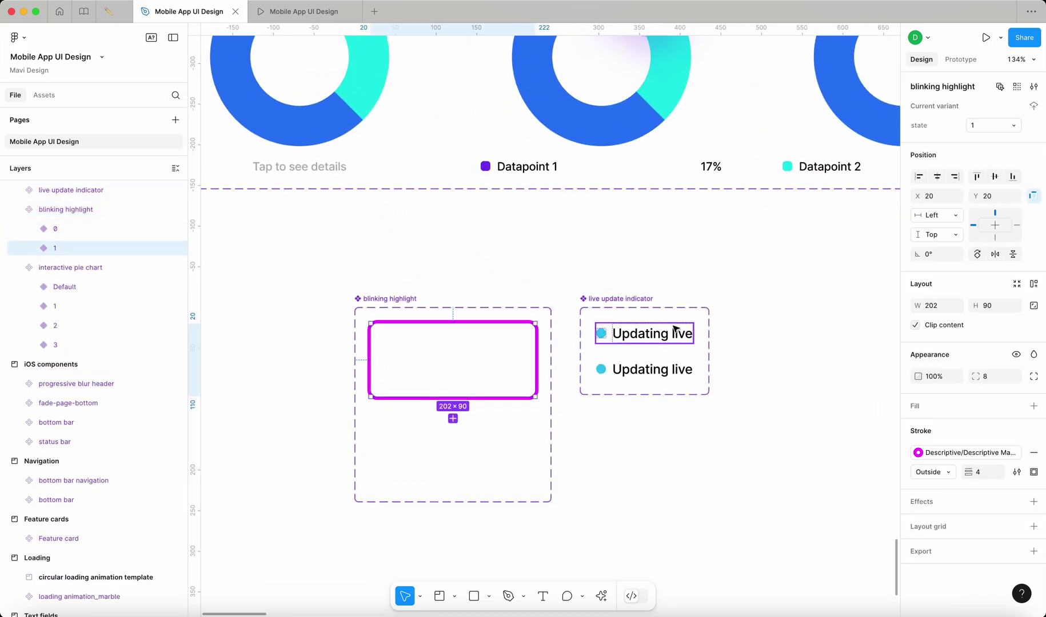
left_click(672, 342)
left_click(408, 350)
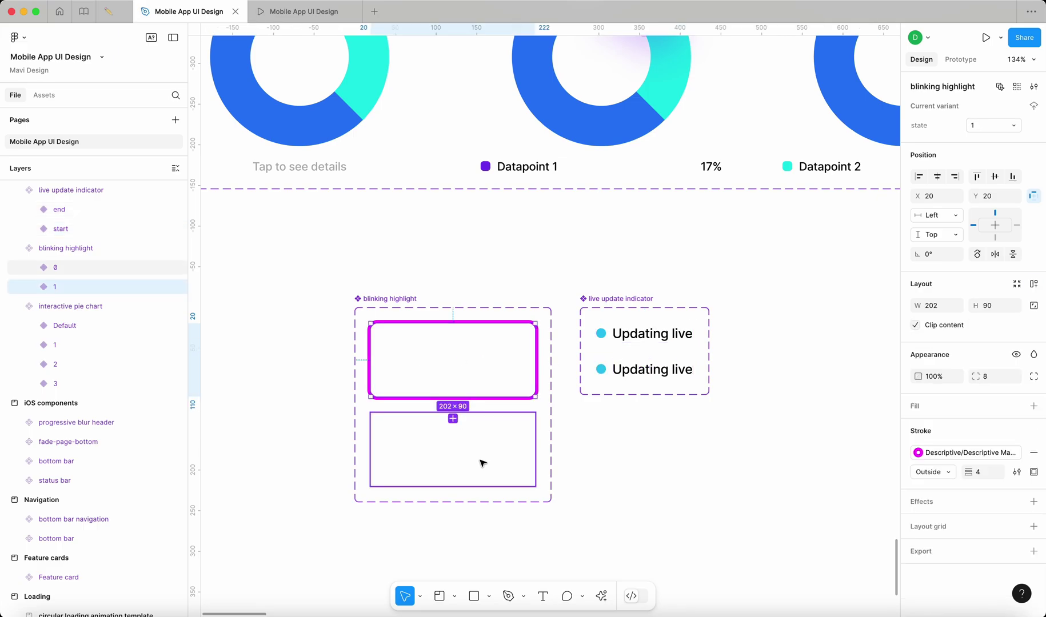
scroll(387, 341, "down", 4)
left_click(386, 341)
scroll(388, 342, "down", 4)
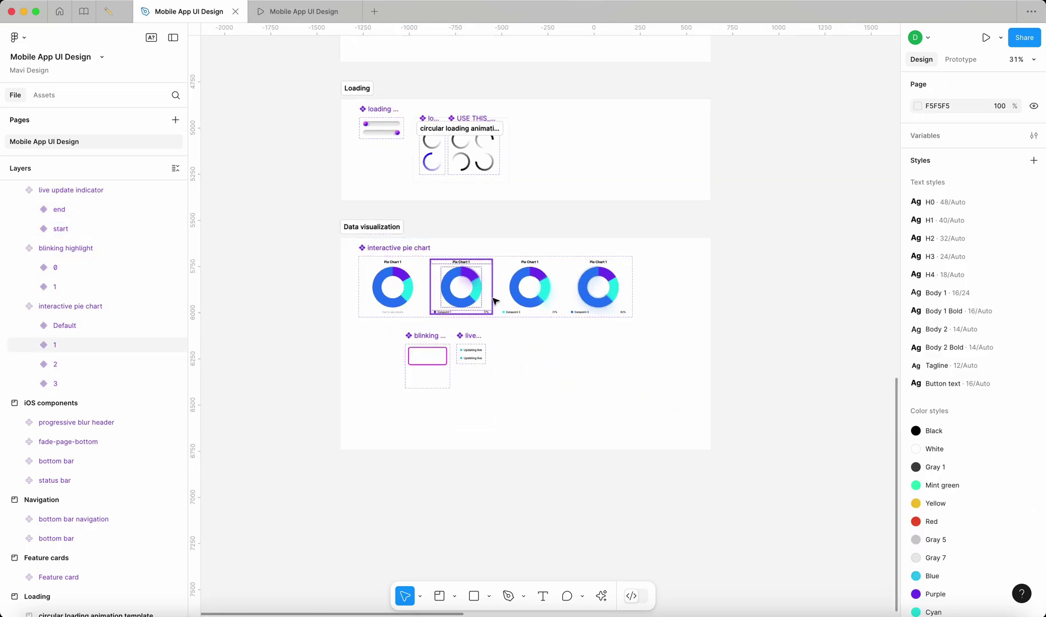
- Move the headline fadeout animation component into UI basics, 50 px right of the Chip, at X 1460, Y 100
scroll(772, 288, "up", 7)
scroll(774, 283, "right", 4)
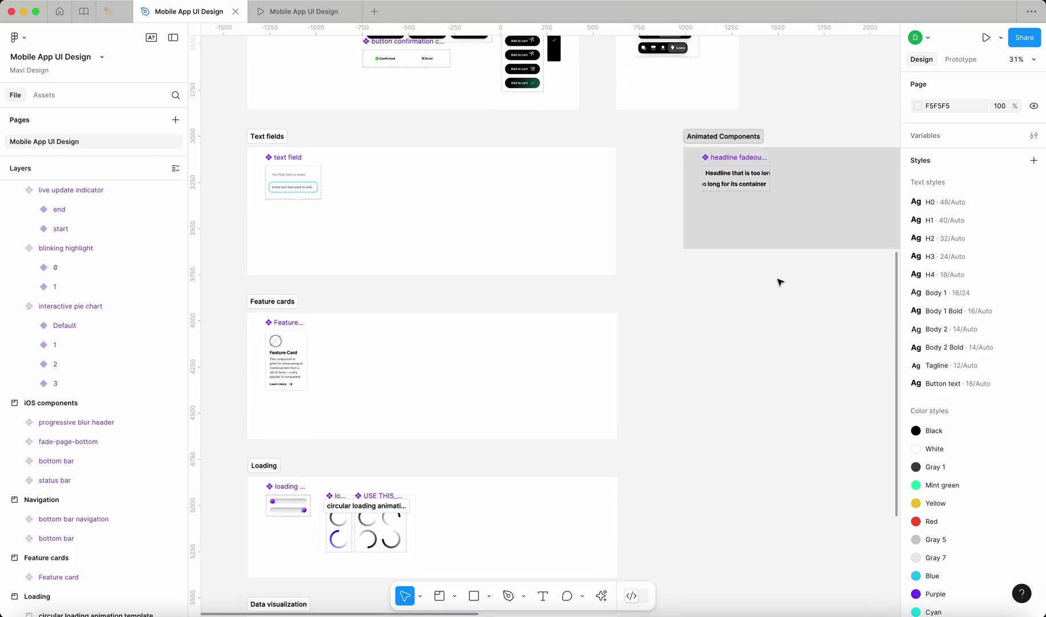
scroll(735, 280, "up", 2)
scroll(735, 280, "right", 1)
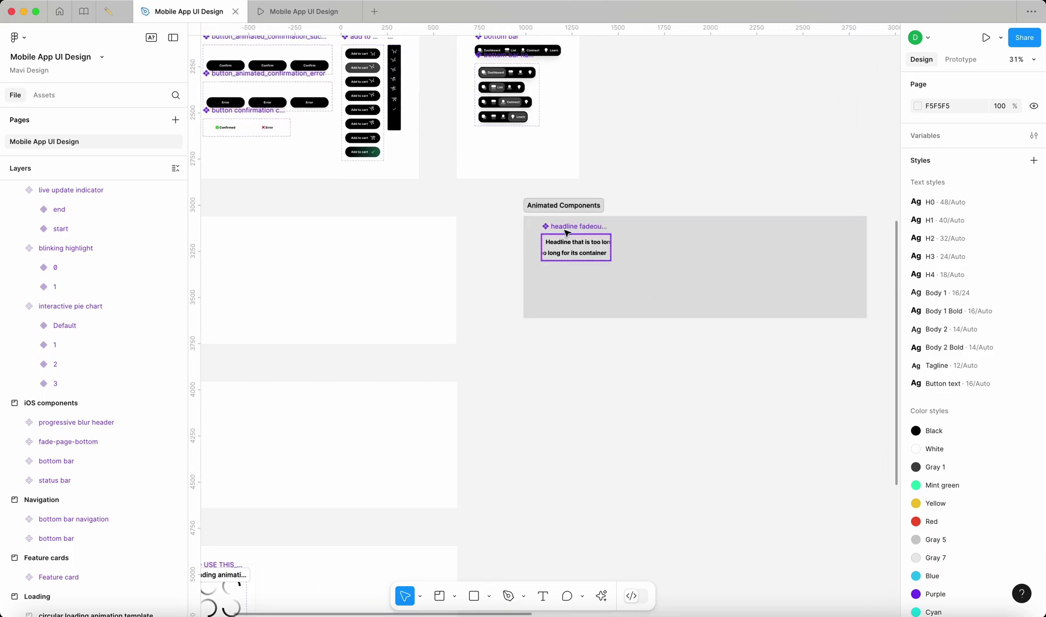
scroll(617, 240, "up", 3)
scroll(658, 246, "left", 2)
scroll(622, 297, "up", 5)
scroll(544, 274, "down", 5)
left_click_drag(537, 297, 602, 208)
scroll(583, 269, "up", 4)
scroll(583, 268, "left", 4)
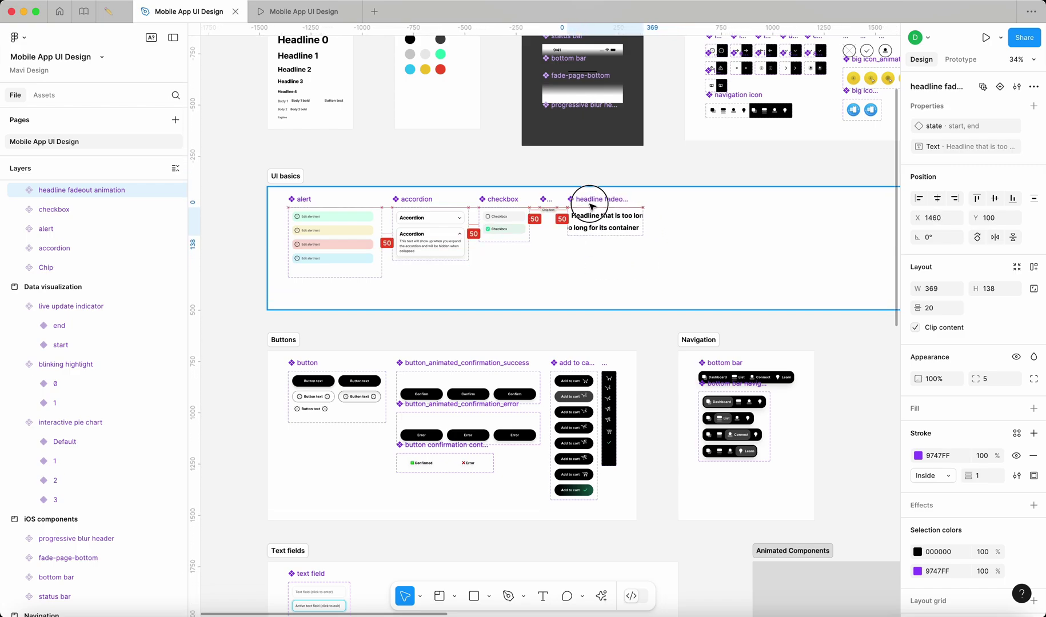
- Reorder UI basics so headline fadeout animation follows the accordion, then checkbox and Chip, all 50 px apart, with Chip at X 1745
left_click(507, 190)
left_click(510, 200)
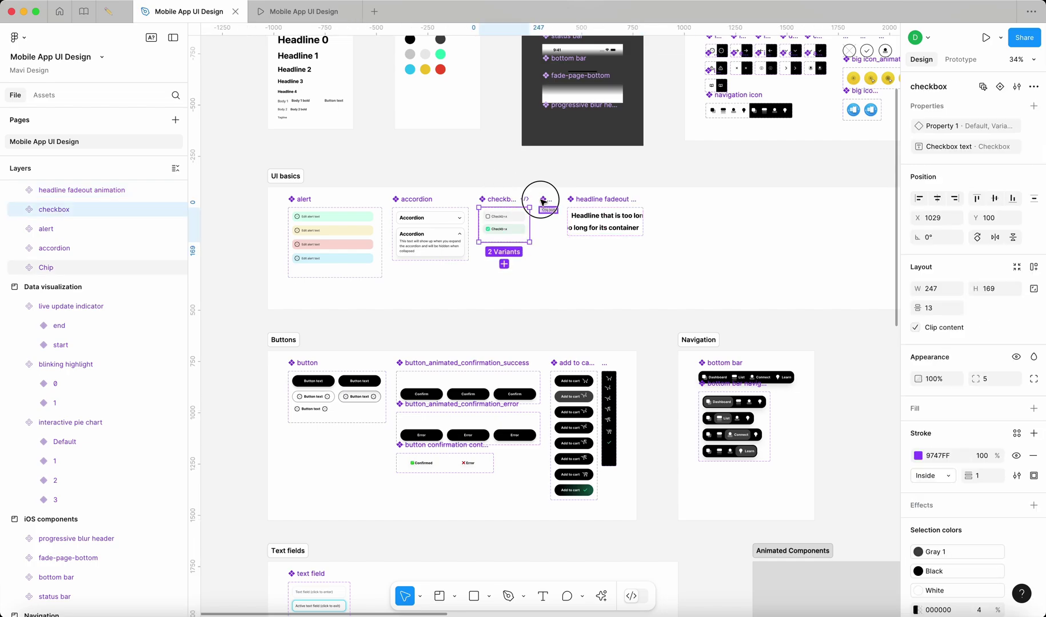
left_click(543, 201, "shift")
left_click_drag(510, 226, 711, 232)
left_click(612, 203)
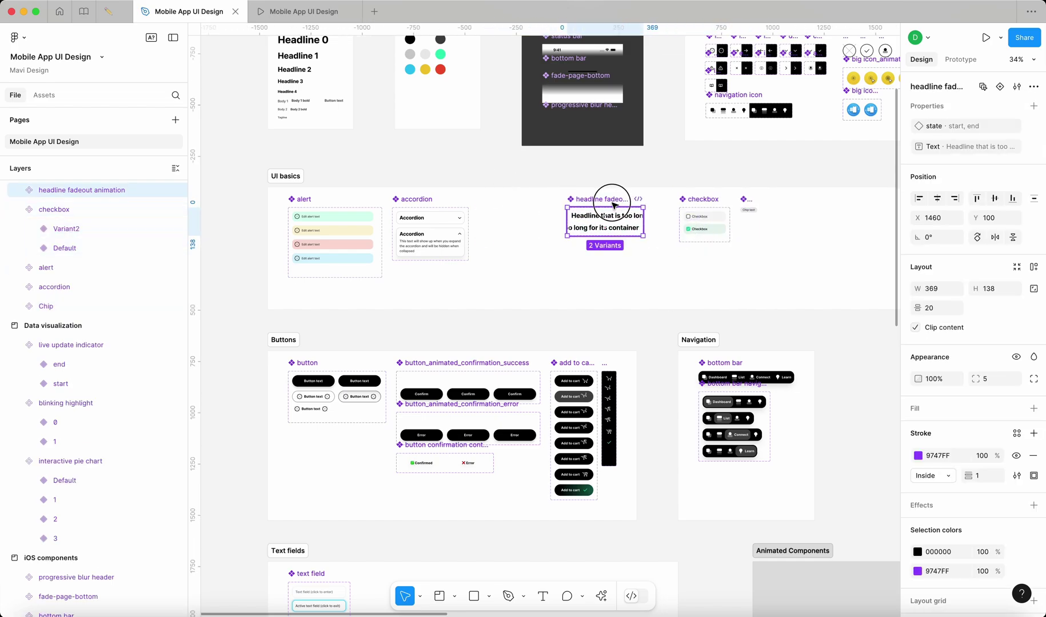
left_click_drag(612, 204, 528, 203)
left_click_drag(689, 208, 575, 208)
left_click_drag(749, 210, 636, 209)
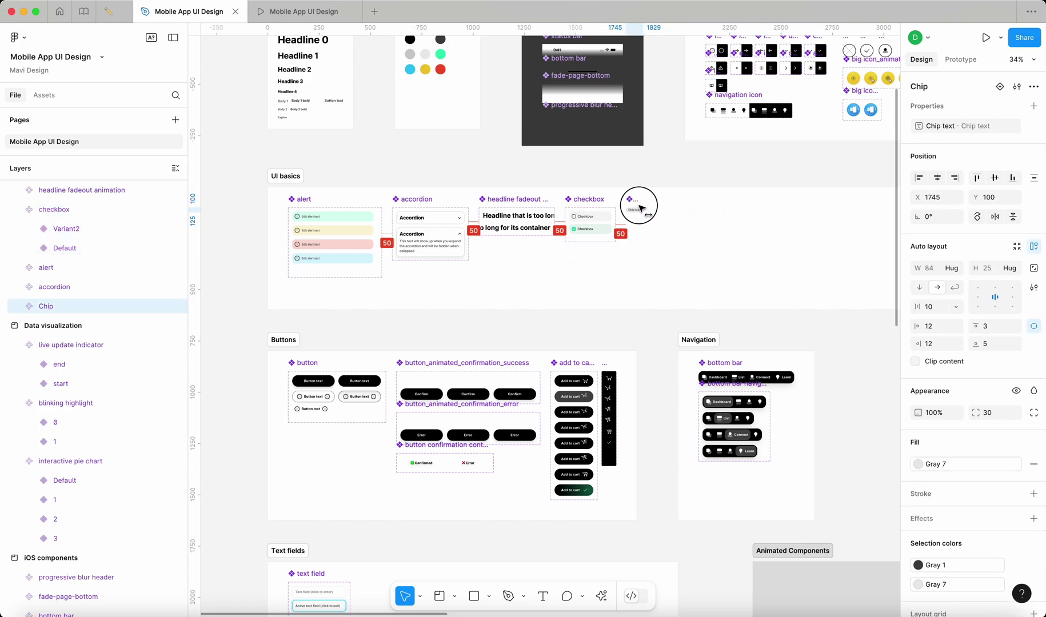
left_click(679, 180)
- Widen the Data visualization section to 2692 and place blinking highlight and live update indicator in a row right of the interactive pie chart
scroll(680, 180, "down", 10)
scroll(591, 495, "up", 2)
left_click(593, 496)
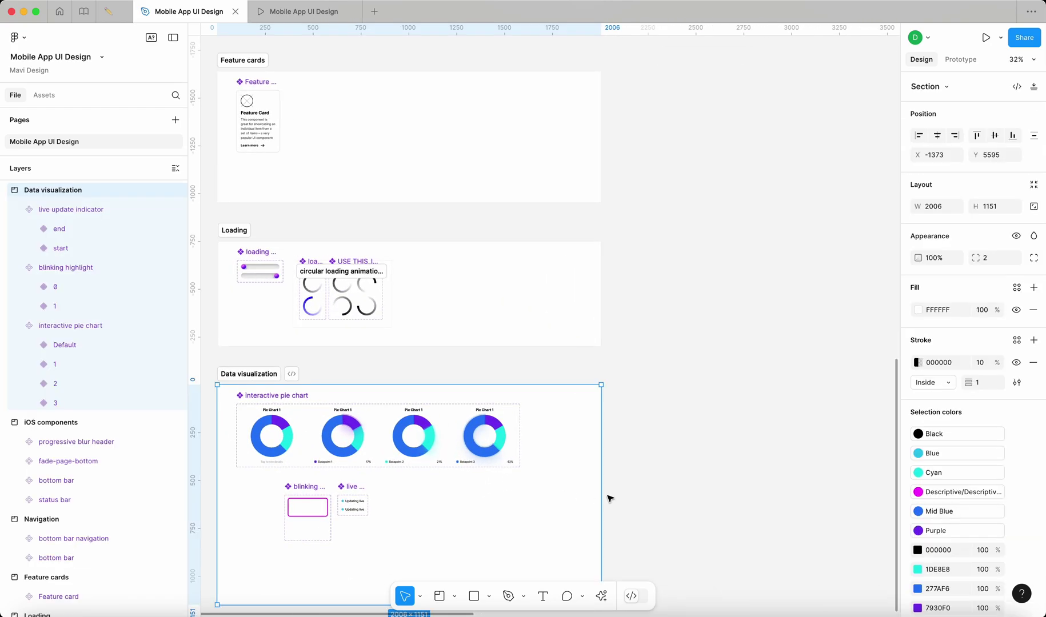
left_click_drag(600, 498, 733, 499)
left_click_drag(294, 487, 544, 399)
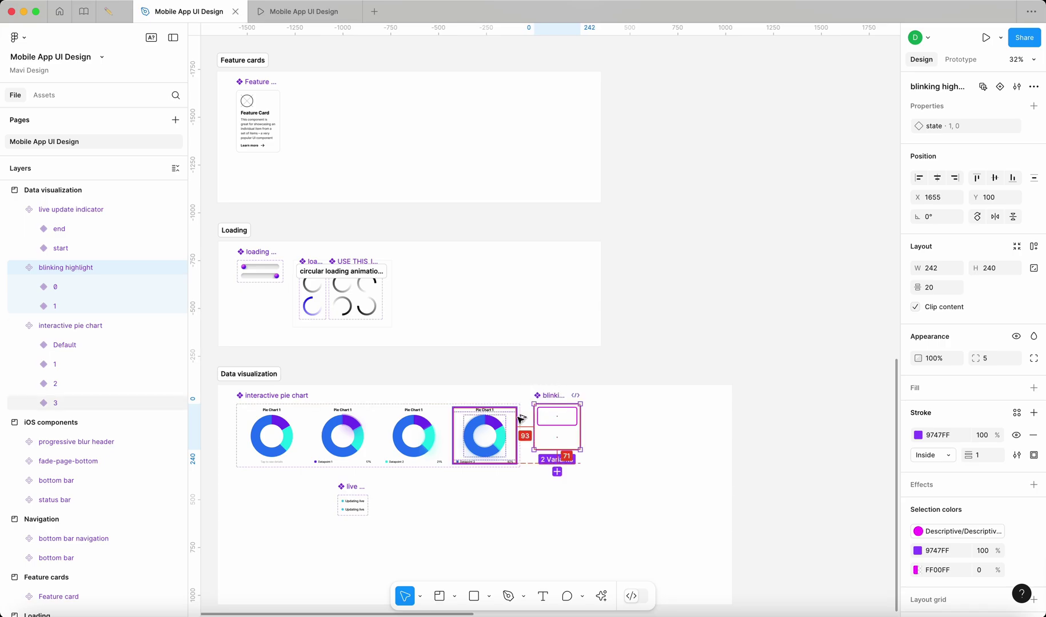
left_click_drag(356, 486, 603, 398)
left_click(658, 448)
- Delete the empty Animated Components section
scroll(661, 448, "down", 6)
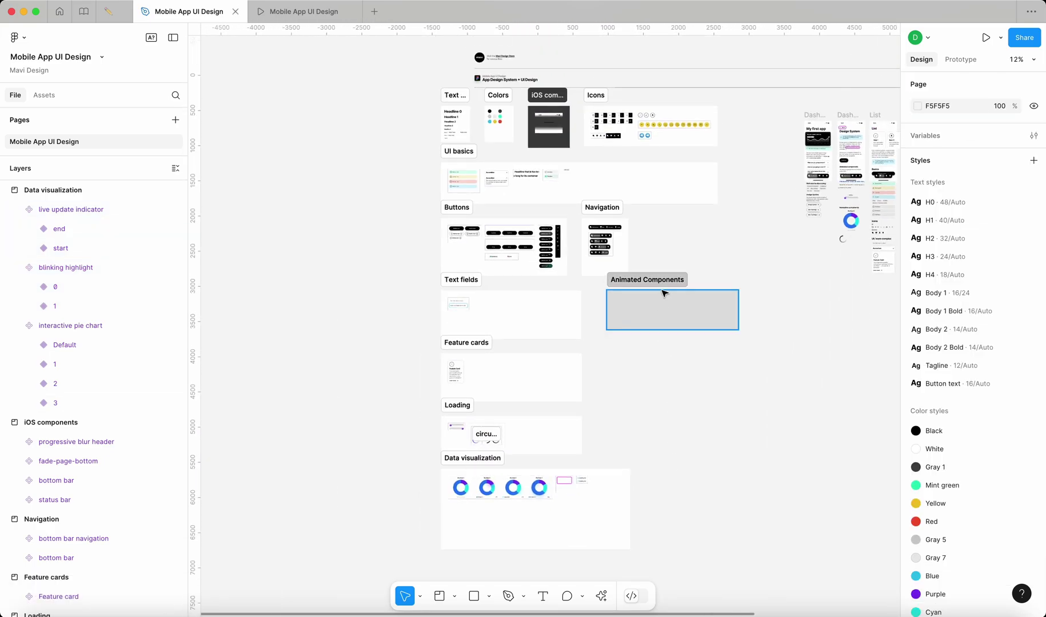
left_click(682, 320)
key("Delete")
- Place the circular loading animation template at X 100, Y 100 in the Loading section, with loading animation_marble to its right
scroll(680, 323, "right", 5)
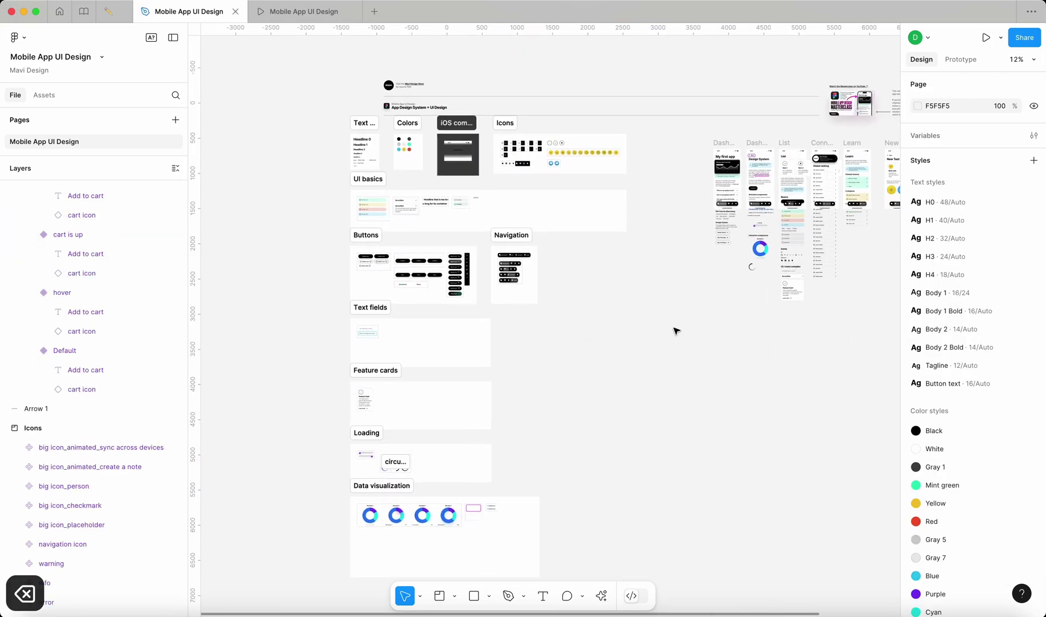
scroll(369, 452, "up", 8)
left_click(448, 458)
left_click_drag(360, 441, 771, 439)
left_click_drag(521, 456, 393, 456)
key("Left")
key("Left")
key("Left")
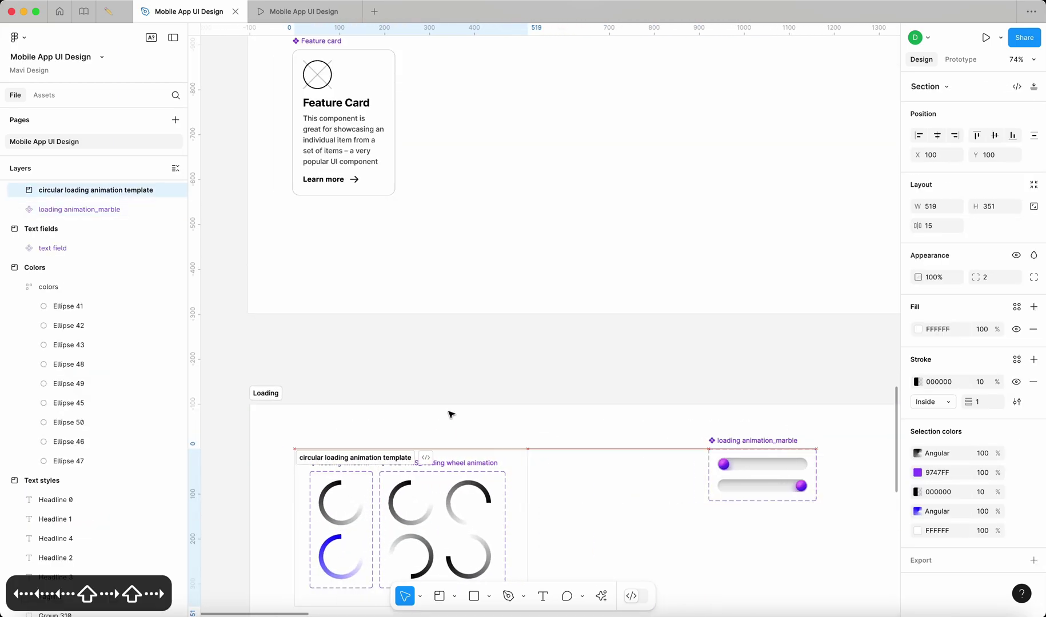
left_click_drag(743, 451, 589, 452)
key("Escape")
- Move the Feature cards section to the right of Text fields and narrow Text fields to end level with the Buttons section
scroll(432, 320, "down", 10)
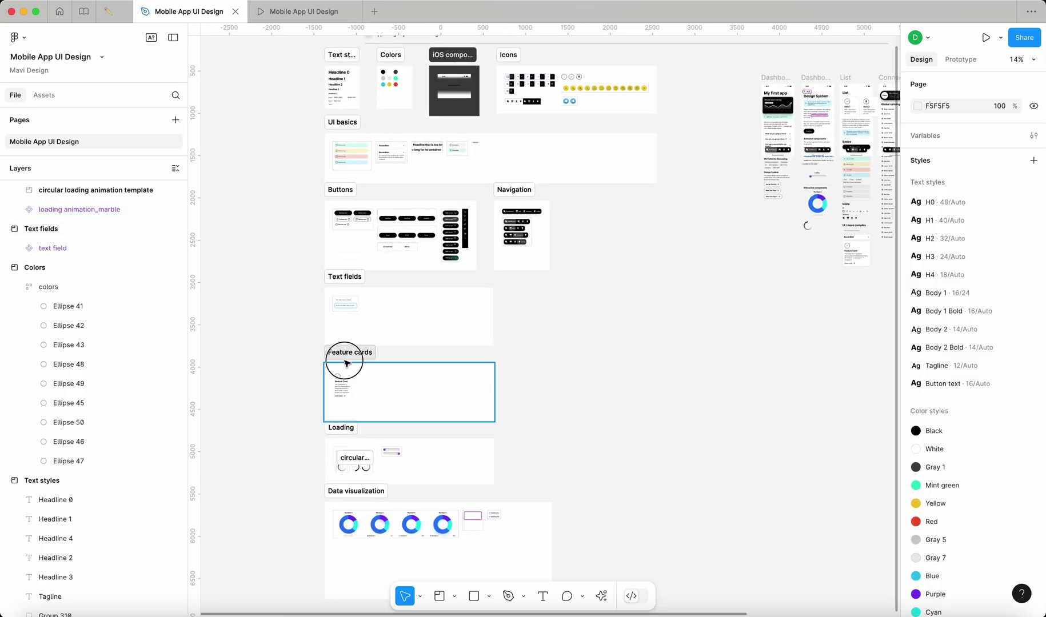
left_click_drag(347, 363, 532, 286)
left_click(492, 312)
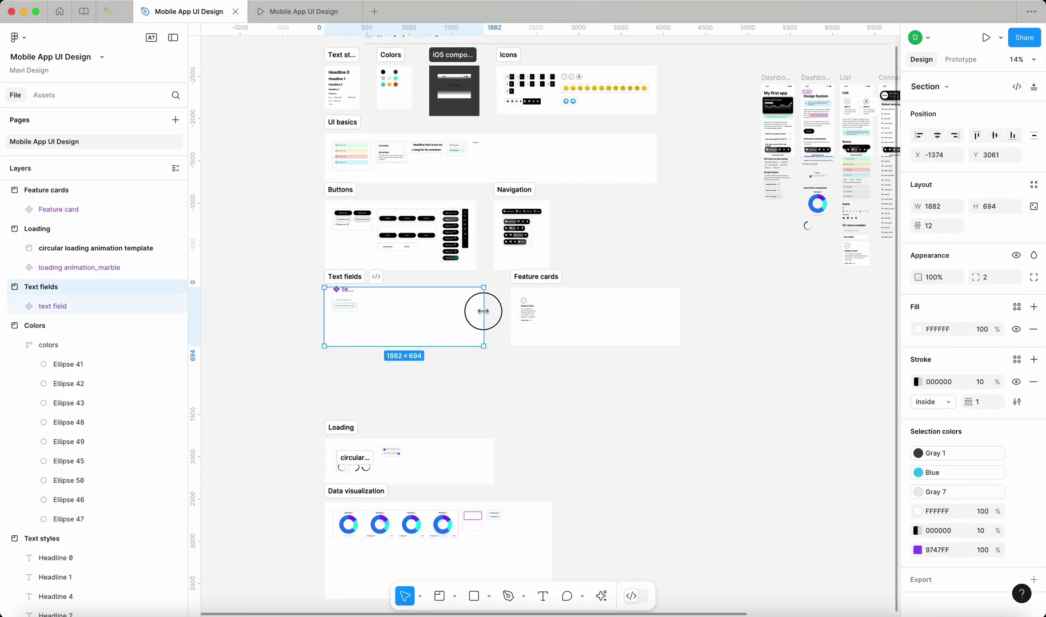
left_click(632, 308)
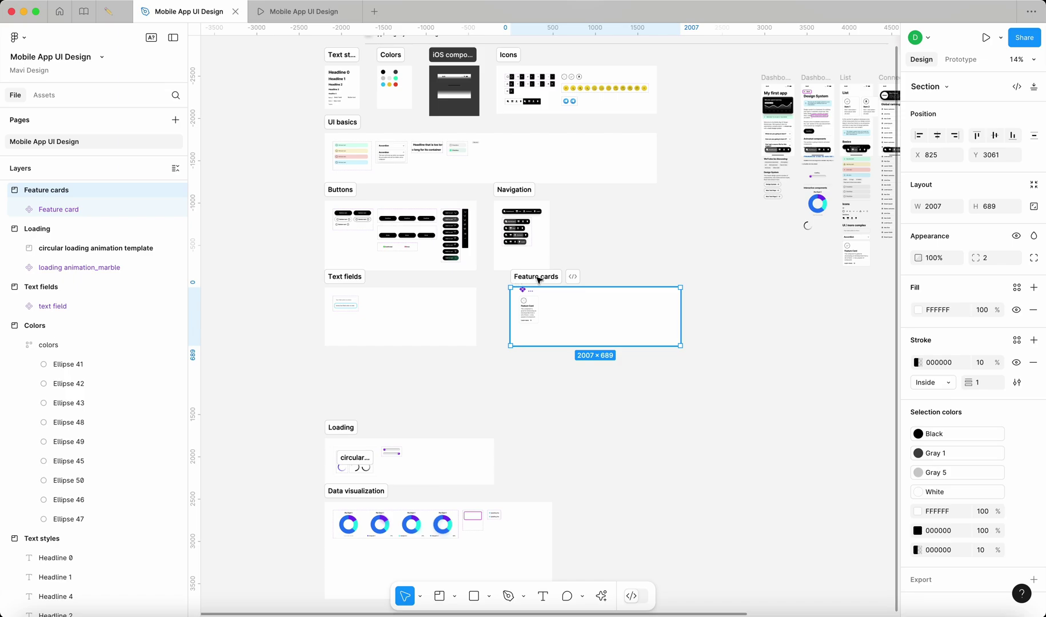
- Align the Feature cards section's left edge with Navigation and its right edge with UI basics
left_click_drag(538, 280, 522, 280)
left_click_drag(664, 315, 653, 315)
left_click(685, 343)
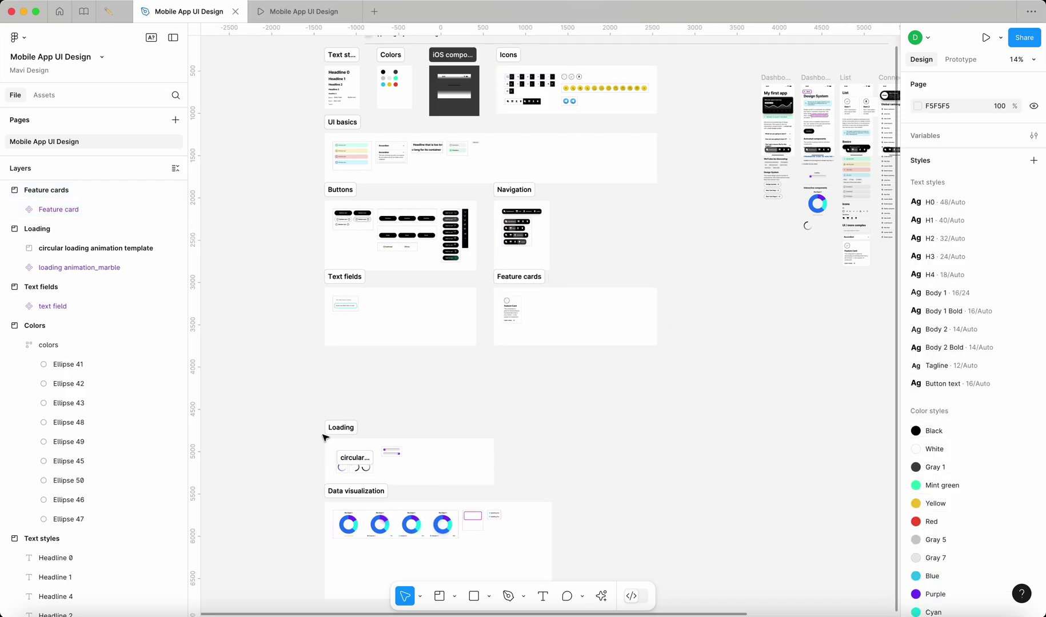
- Stack Loading and Data visualization directly below the Text fields row and widen both to the right edge of the section grid
left_click_drag(341, 432, 341, 416)
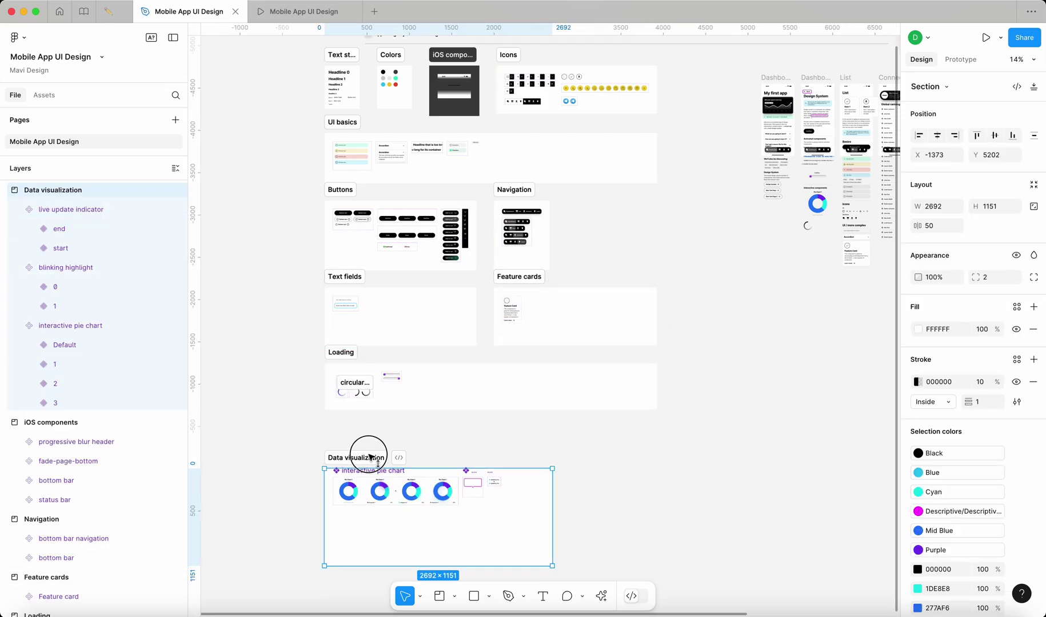
left_click_drag(369, 457, 372, 416)
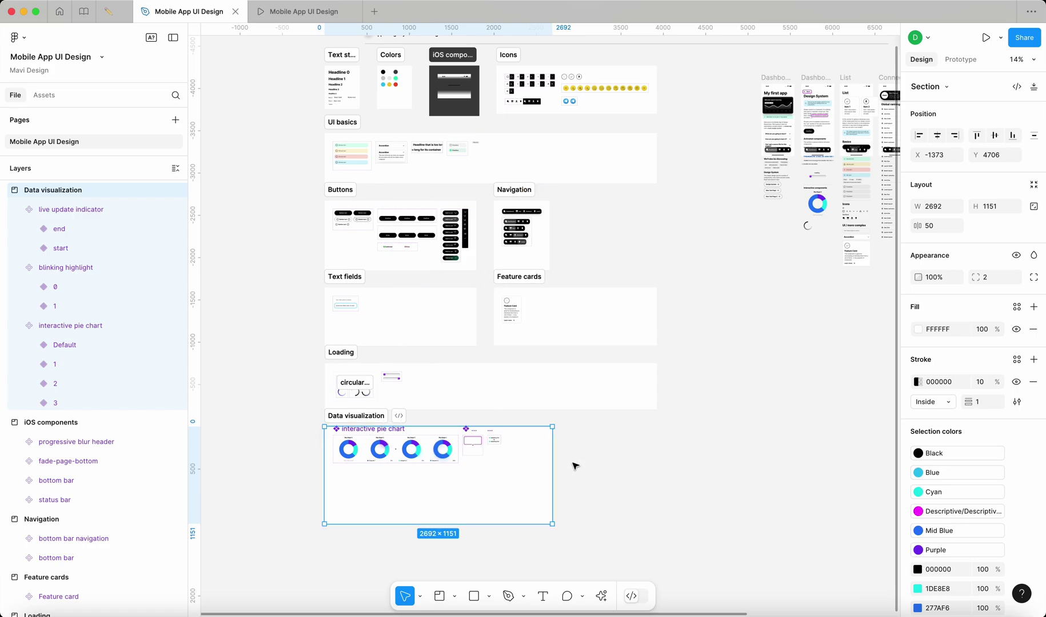
left_click_drag(553, 470, 649, 474)
left_click(711, 467)
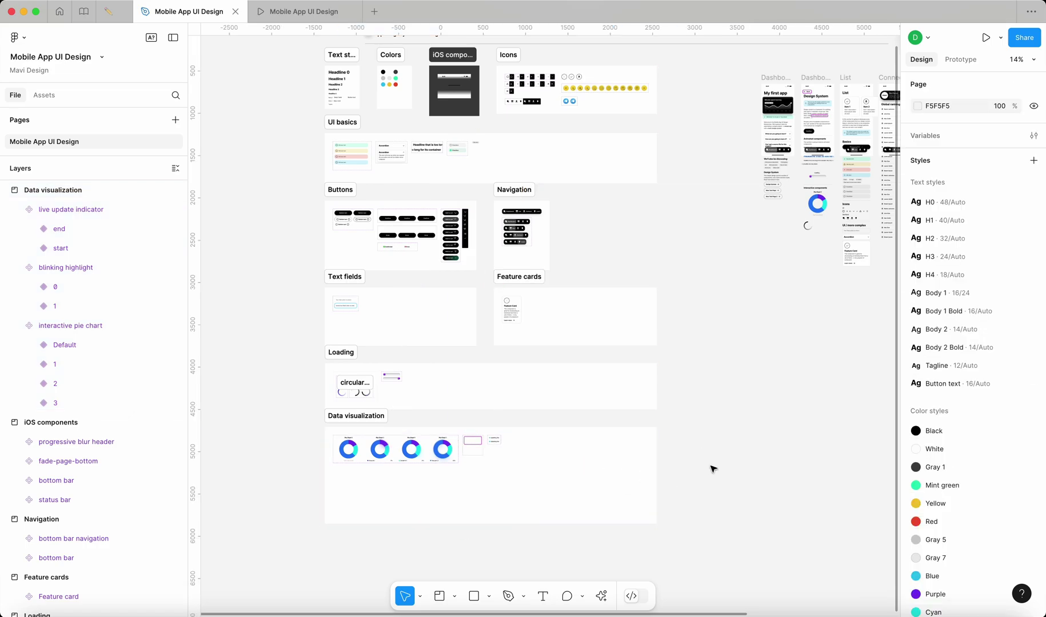
- Move all app screens closer to the section grid, top-aligned with the Icons section at Y 439, with the first at X 2904
scroll(711, 467, "down", 5)
left_click_drag(711, 467, 544, 474)
scroll(546, 476, "down", 1)
scroll(473, 413, "up", 4)
scroll(479, 366, "up", 1)
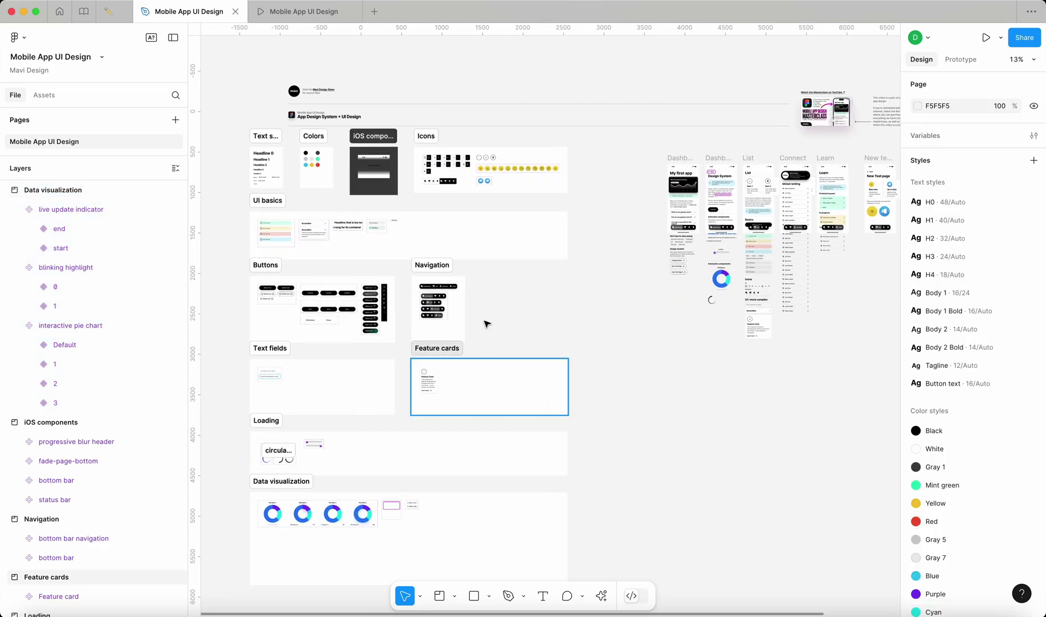
scroll(486, 322, "down", 3)
left_click_drag(810, 340, 598, 214)
scroll(597, 215, "up", 5)
left_click_drag(593, 241, 490, 216)
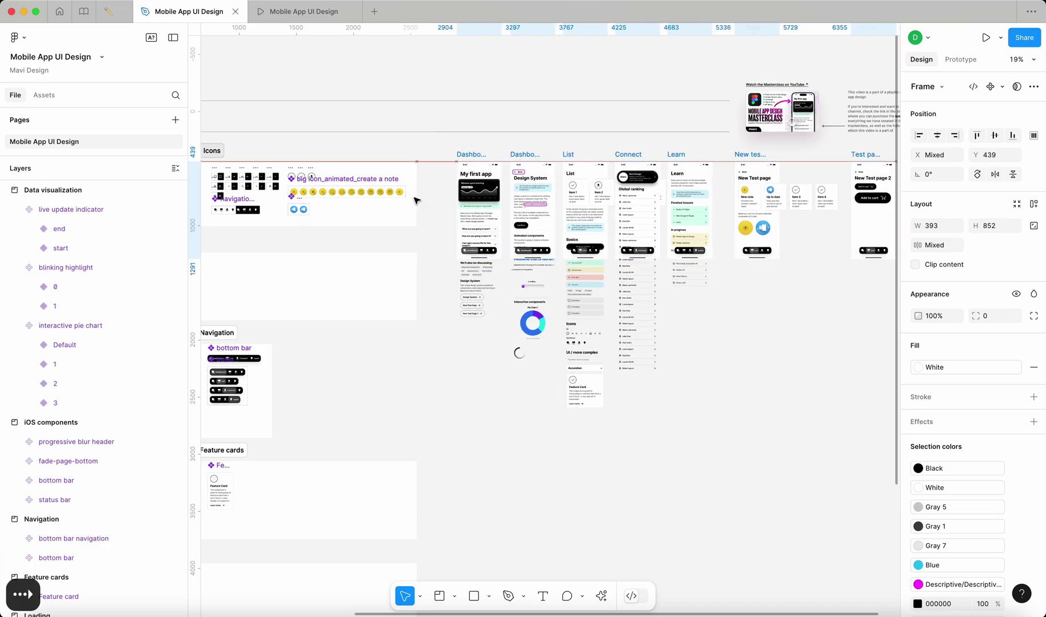
- Align the Info header group with the left edge of the section grid, at X -1374, Y -320
scroll(484, 374, "down", 5)
scroll(264, 217, "left", 3)
left_click(336, 95)
scroll(339, 108, "up", 4)
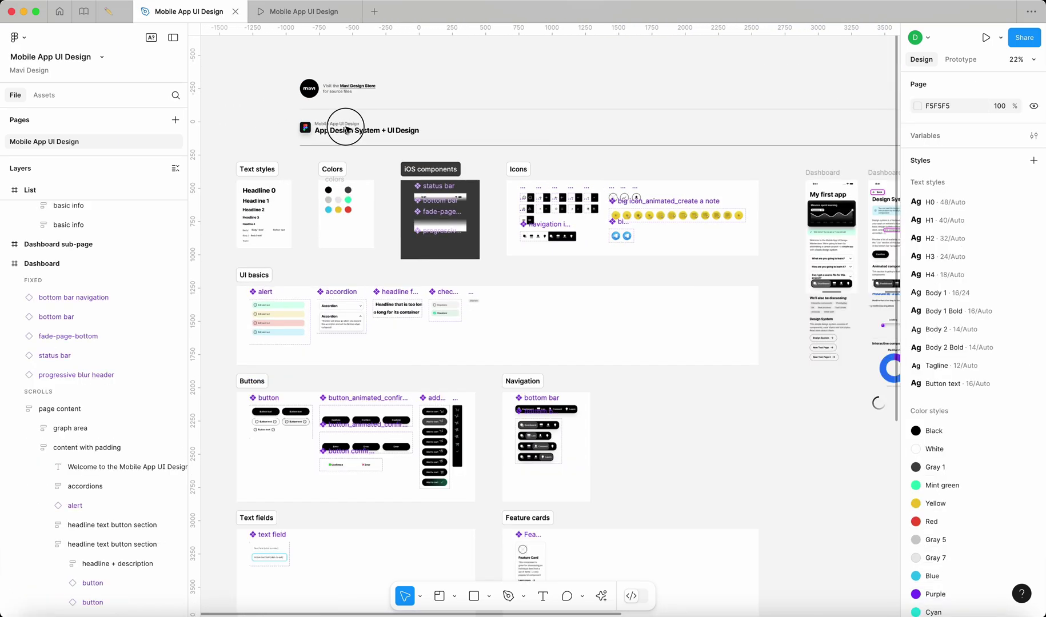
left_click_drag(409, 129, 401, 126)
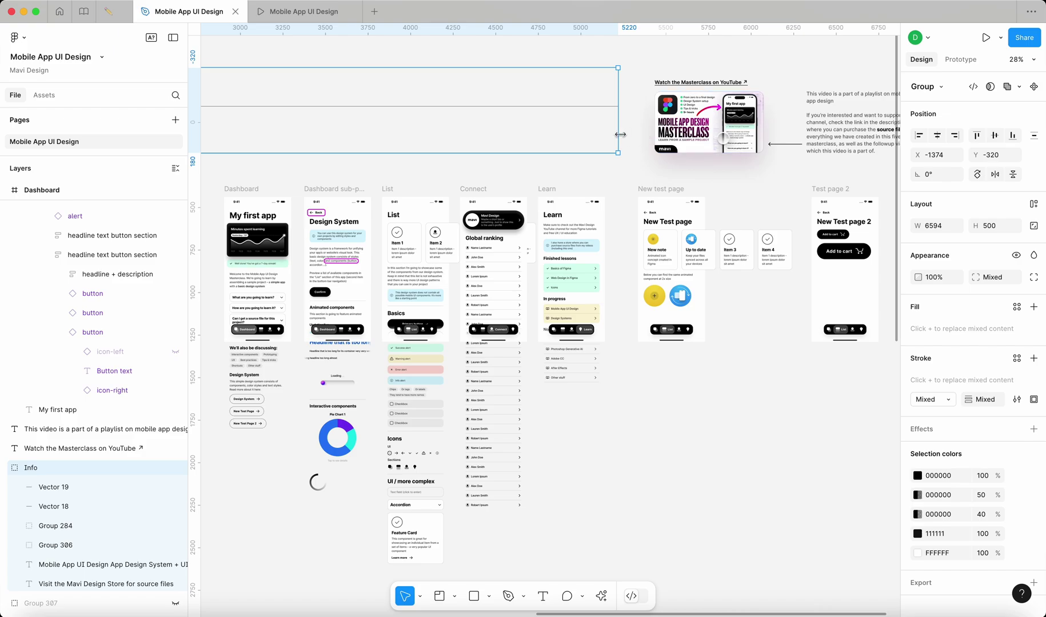
scroll(632, 247, "down", 5)
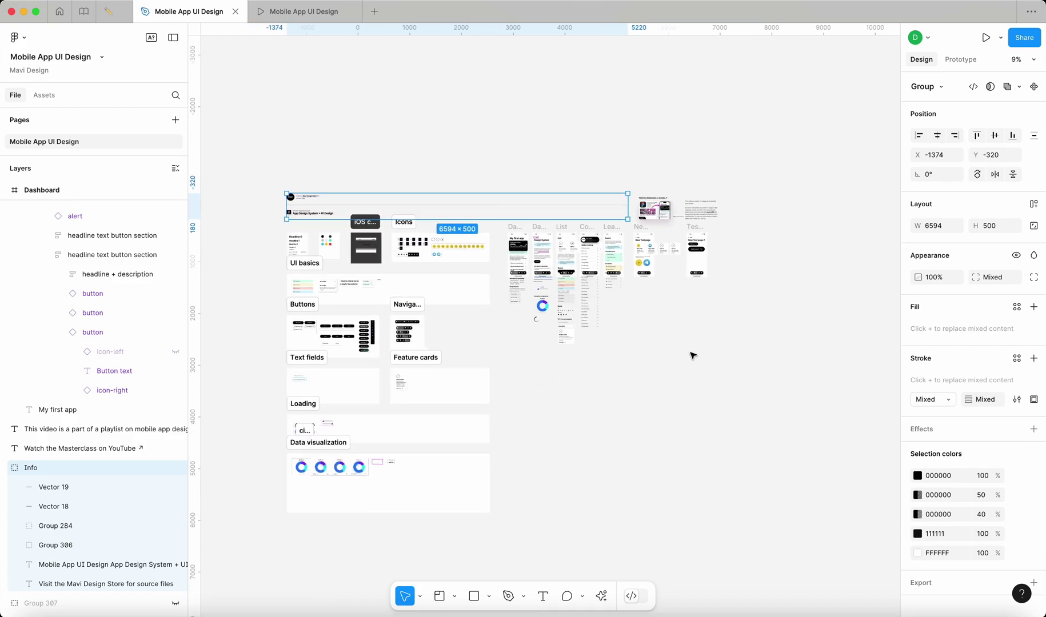
left_click(691, 353)
- Move the Masterclass image, link, arrow and description together to the right, clear of the app screens, starting at X 7268
scroll(520, 335, "up", 2)
scroll(564, 359, "down", 3)
left_click(647, 412)
scroll(678, 272, "up", 6)
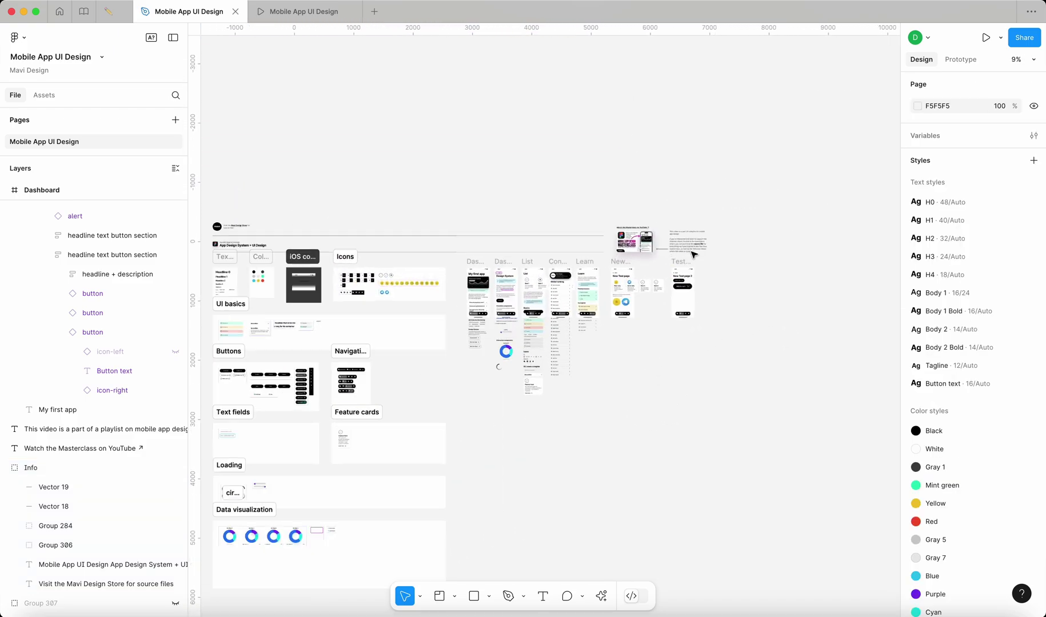
left_click(598, 250)
left_click(775, 311)
scroll(775, 310, "down", 4)
left_click_drag(766, 250, 801, 272)
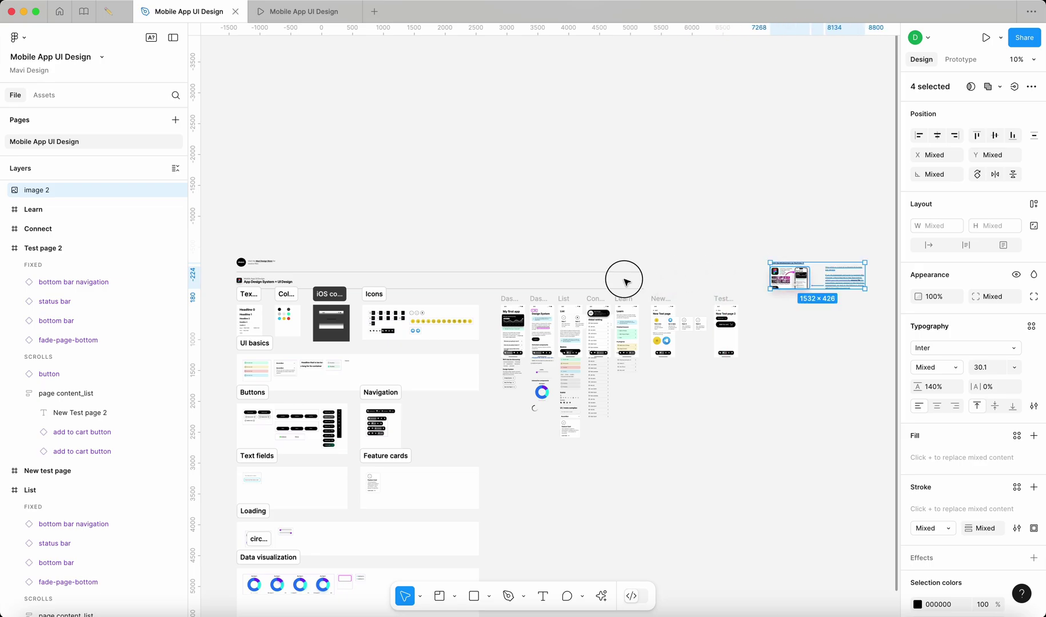
key("Escape")
- Extend both horizontal header lines in the Info group to the right edge of the Test page 2 screen
left_click(621, 274)
double_click(620, 272)
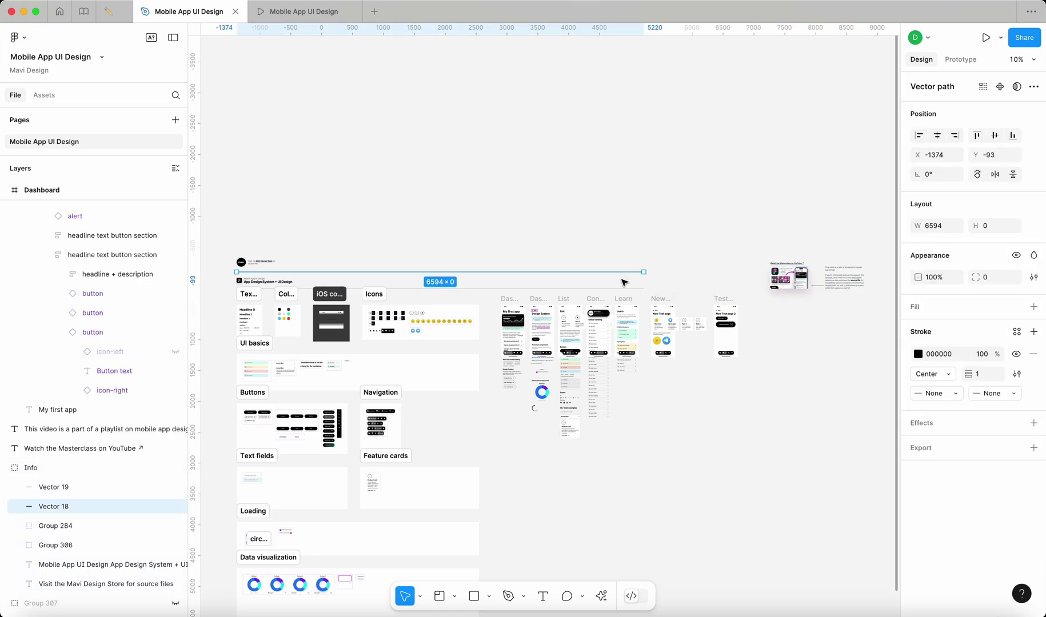
left_click(640, 288, "shift")
left_click(708, 225)
scroll(650, 237, "down", 5)
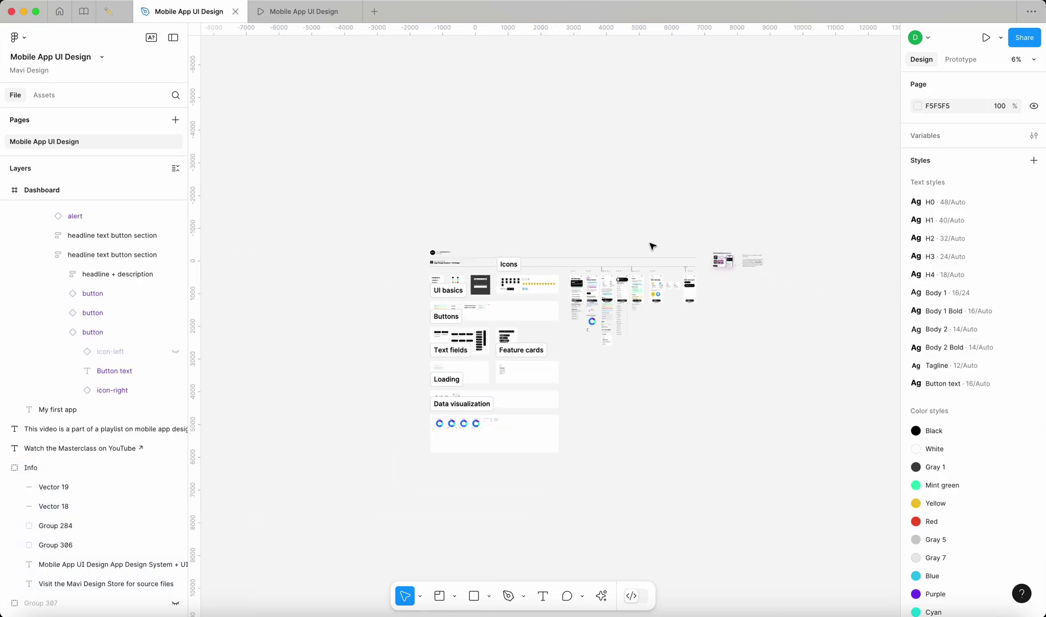
- Move the Masterclass image, link, arrow and description above the header lines, right-aligned with the ends of the lines
scroll(701, 309, "up", 6)
left_click_drag(858, 249, 597, 171)
left_click(791, 204)
- Examine the overall layout of the section grid, header and app screens
scroll(792, 207, "down", 5)
scroll(748, 162, "up", 3)
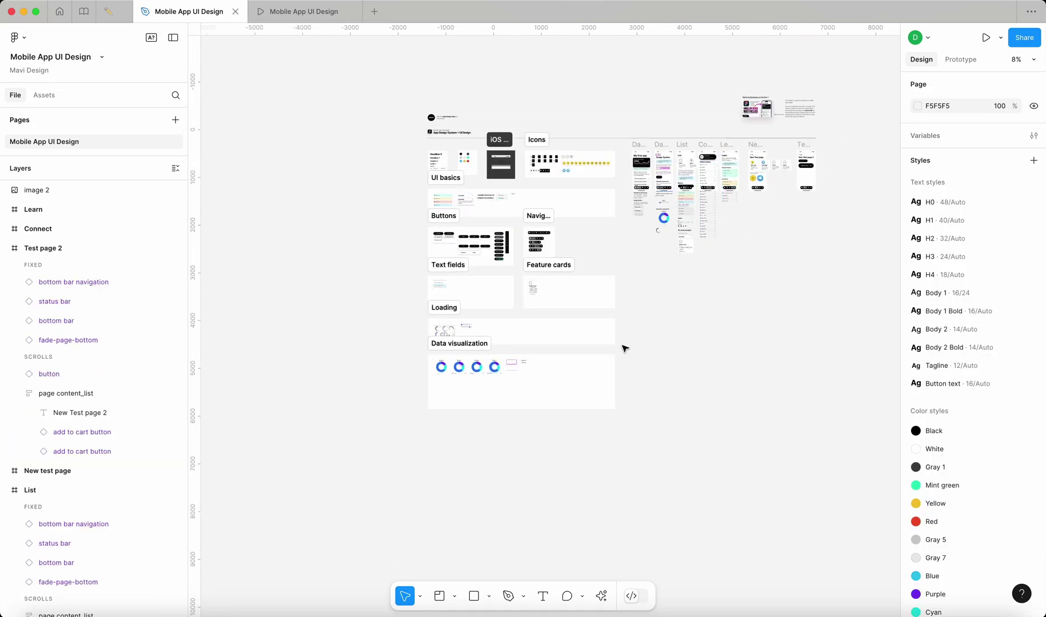
scroll(552, 260, "up", 3)
scroll(543, 281, "down", 3)
scroll(457, 171, "up", 5)
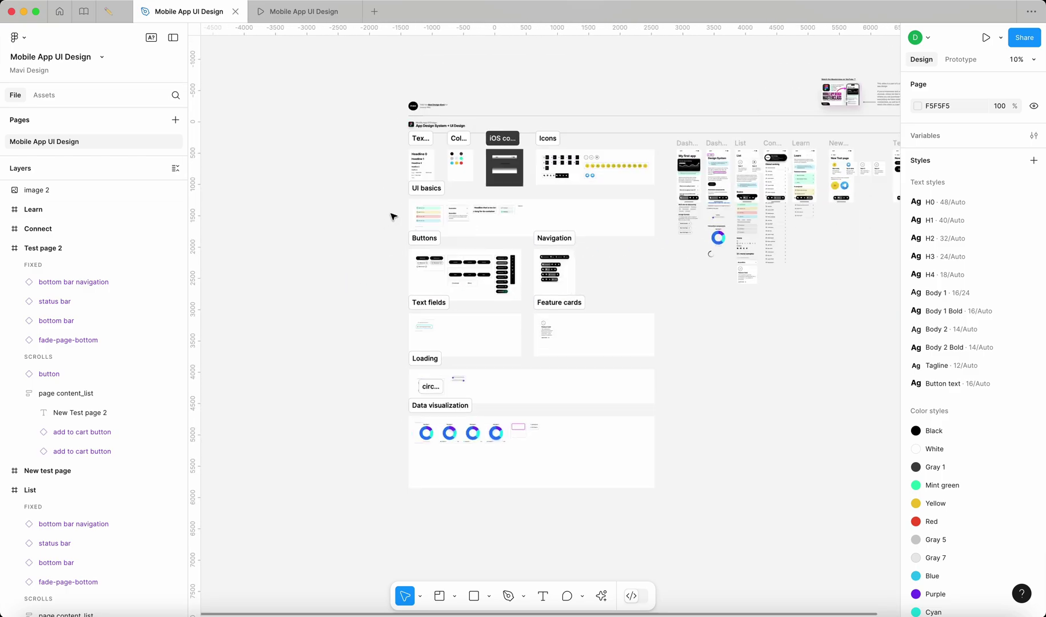
scroll(553, 154, "down", 10)
scroll(553, 154, "right", 5)
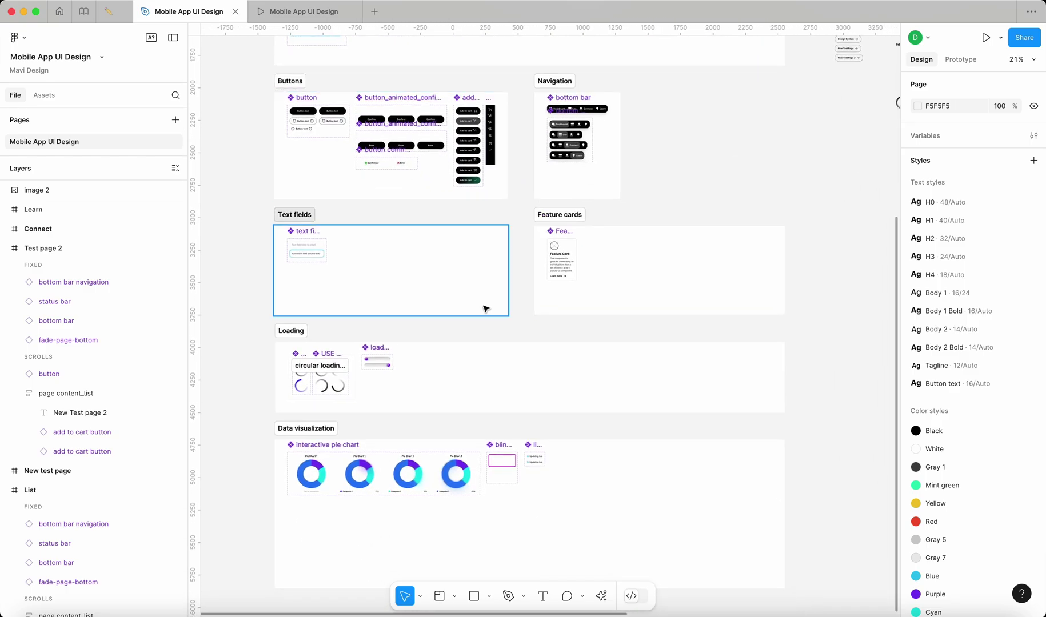
scroll(501, 329, "down", 8)
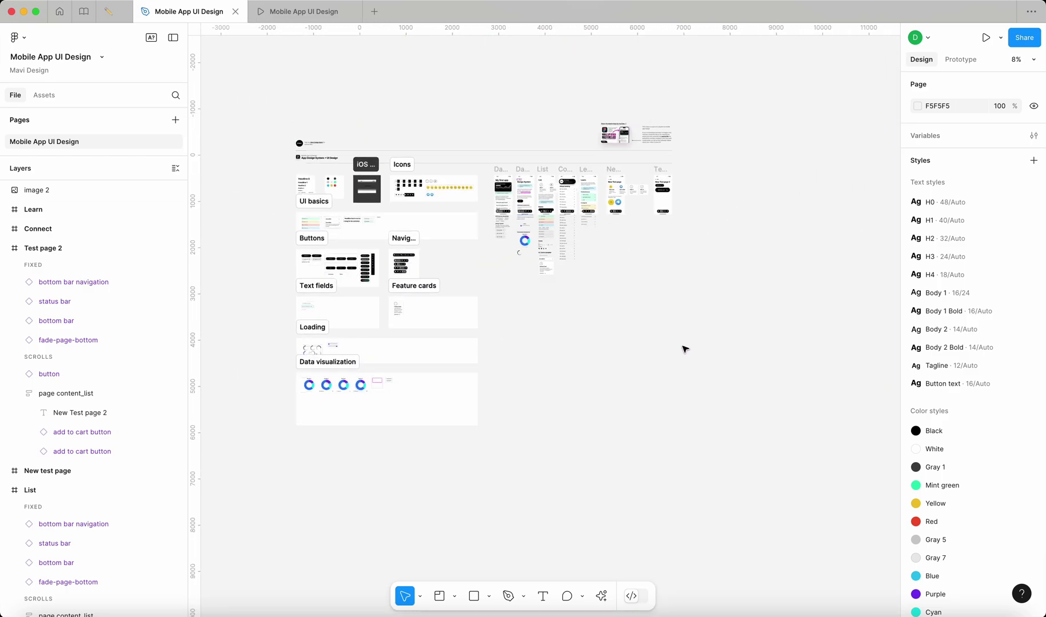
scroll(663, 257, "up", 4)
scroll(639, 187, "up", 2)
scroll(799, 430, "down", 4)
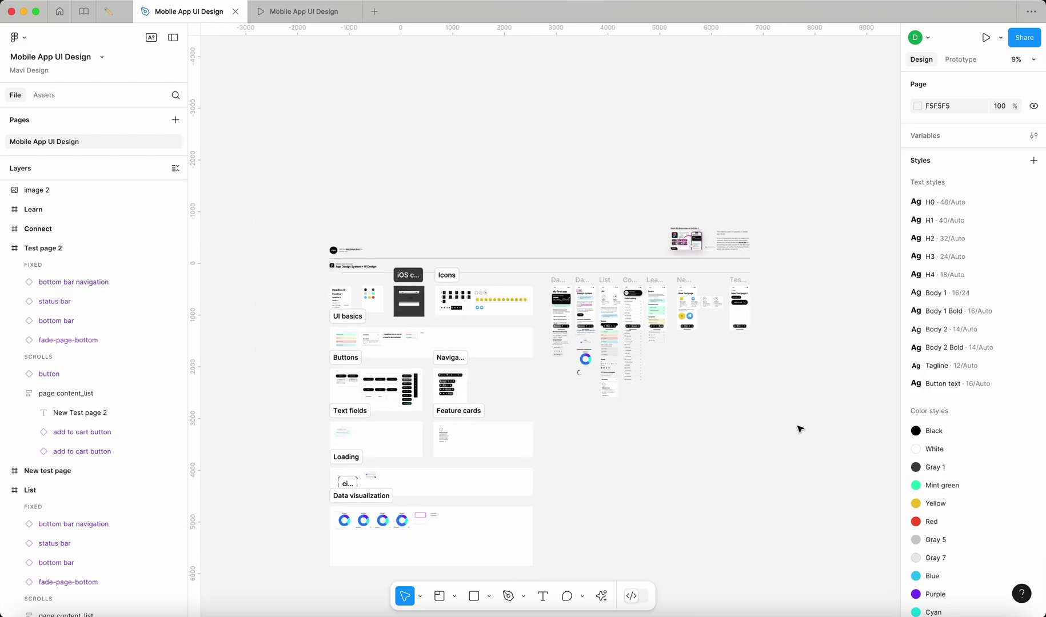
scroll(428, 477, "down", 2)
scroll(428, 478, "right", 2)
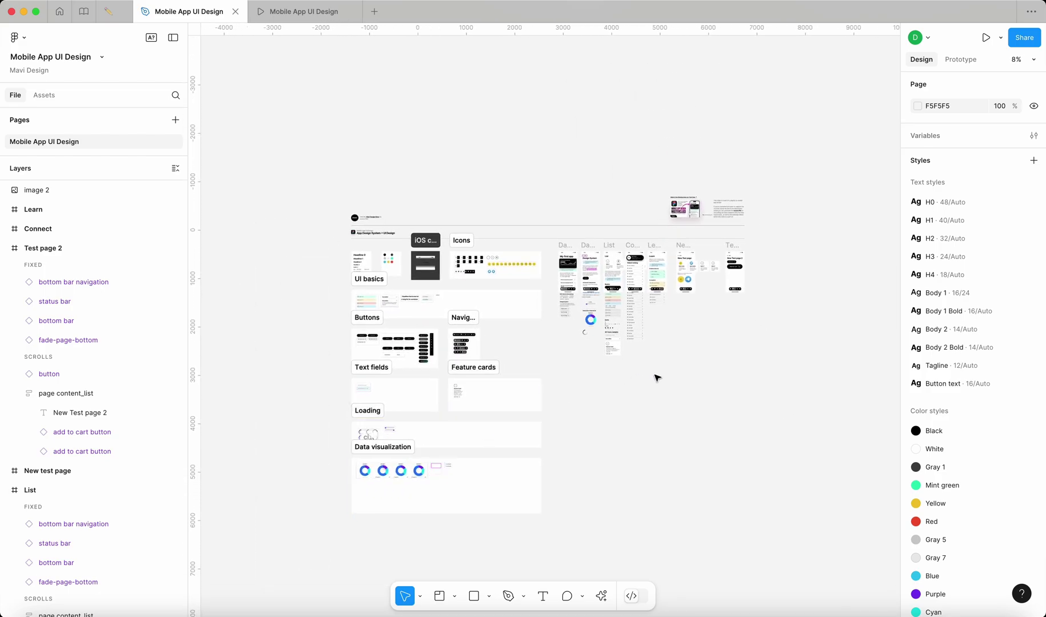
scroll(657, 378, "up", 1)
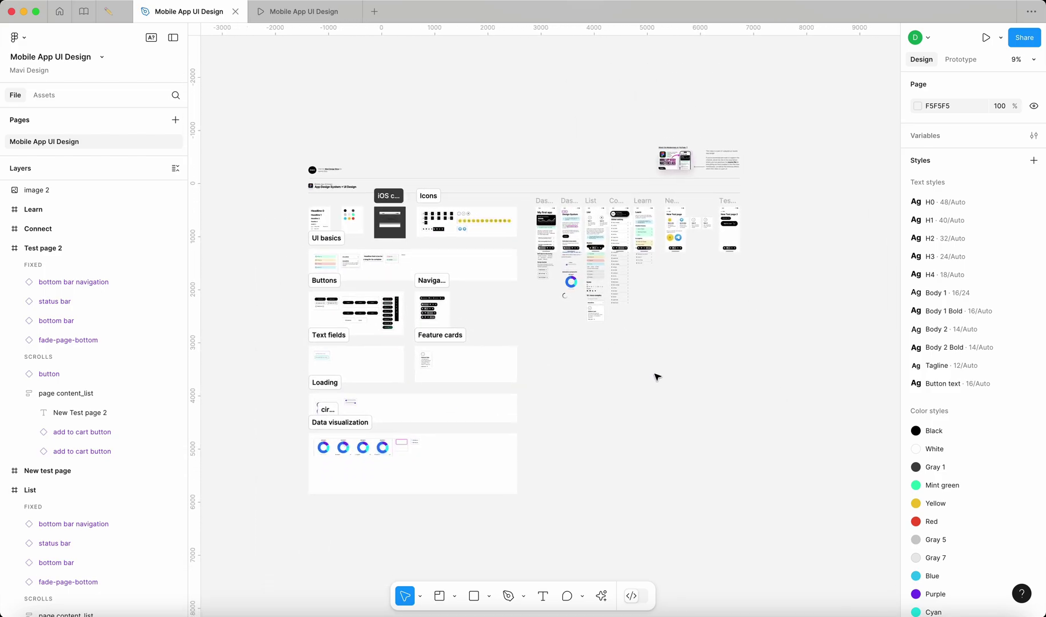